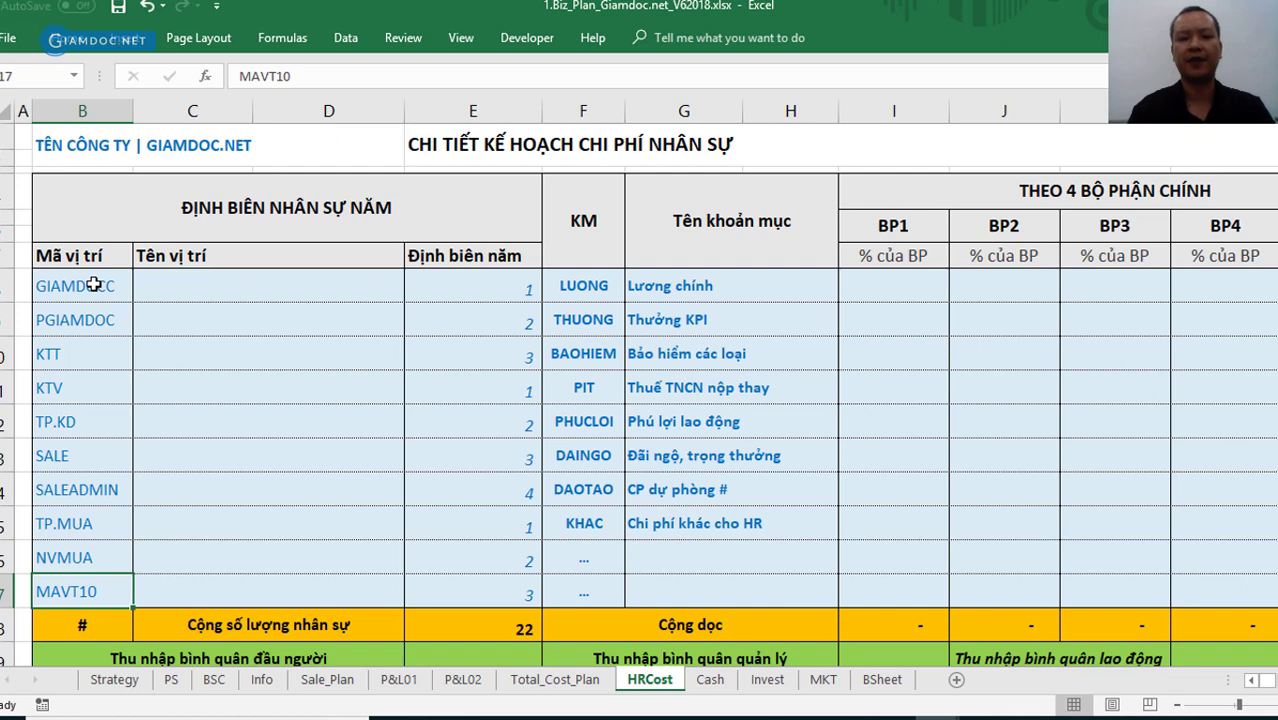
- Replace the last position code, MAVT10, with "..." in the staffing table
type("...")
key("Return")
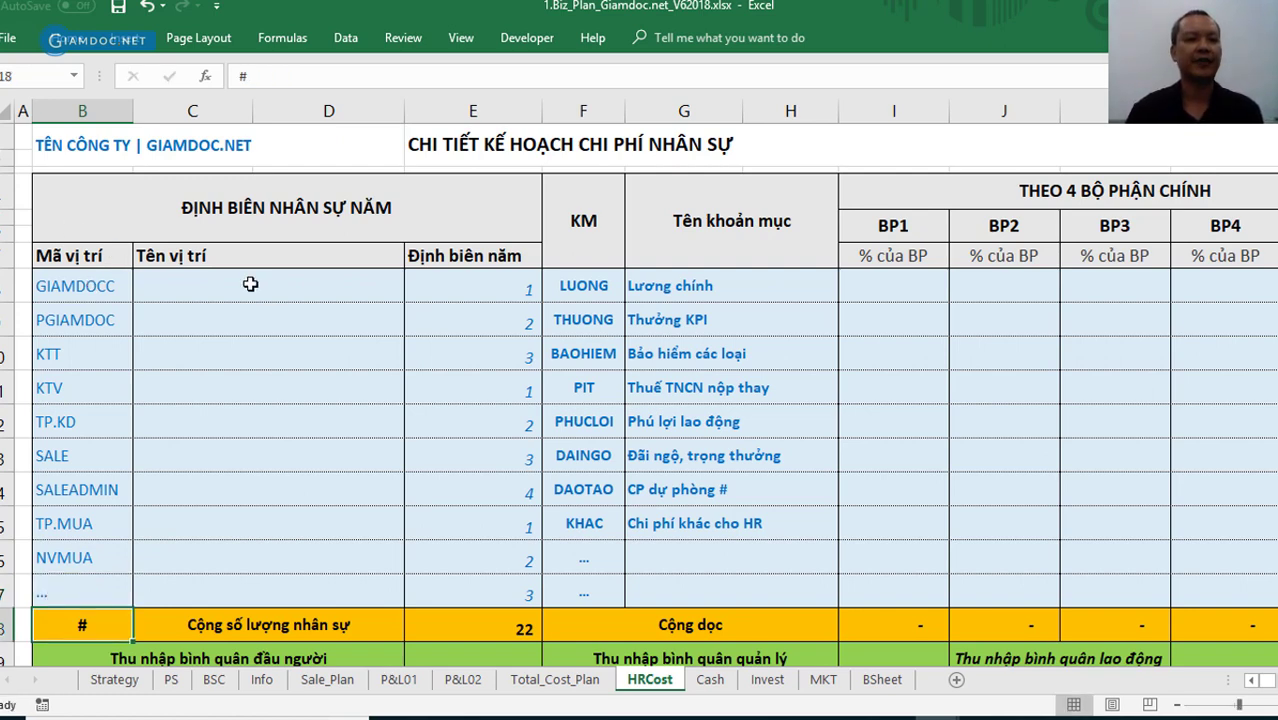
left_click_drag(251, 285, 300, 558)
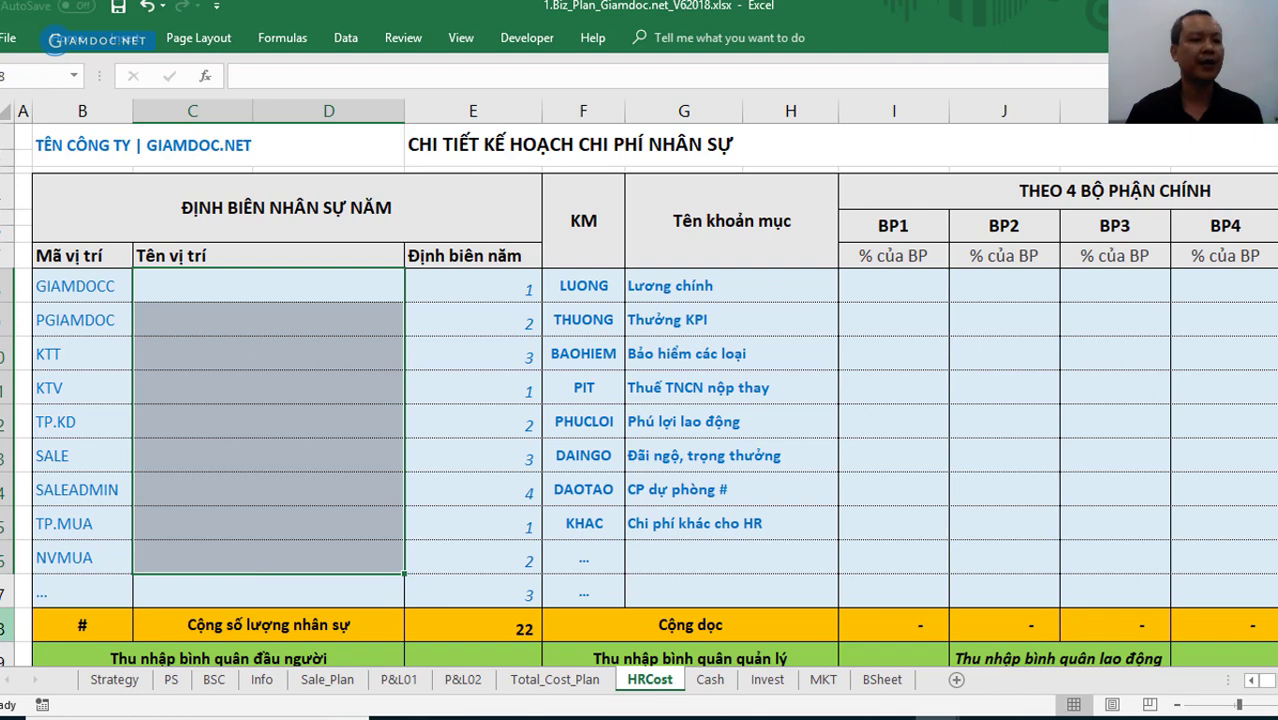
- Insert a blank row directly above the total headcount row of the staffing table
right_click(6, 625)
left_click(98, 460)
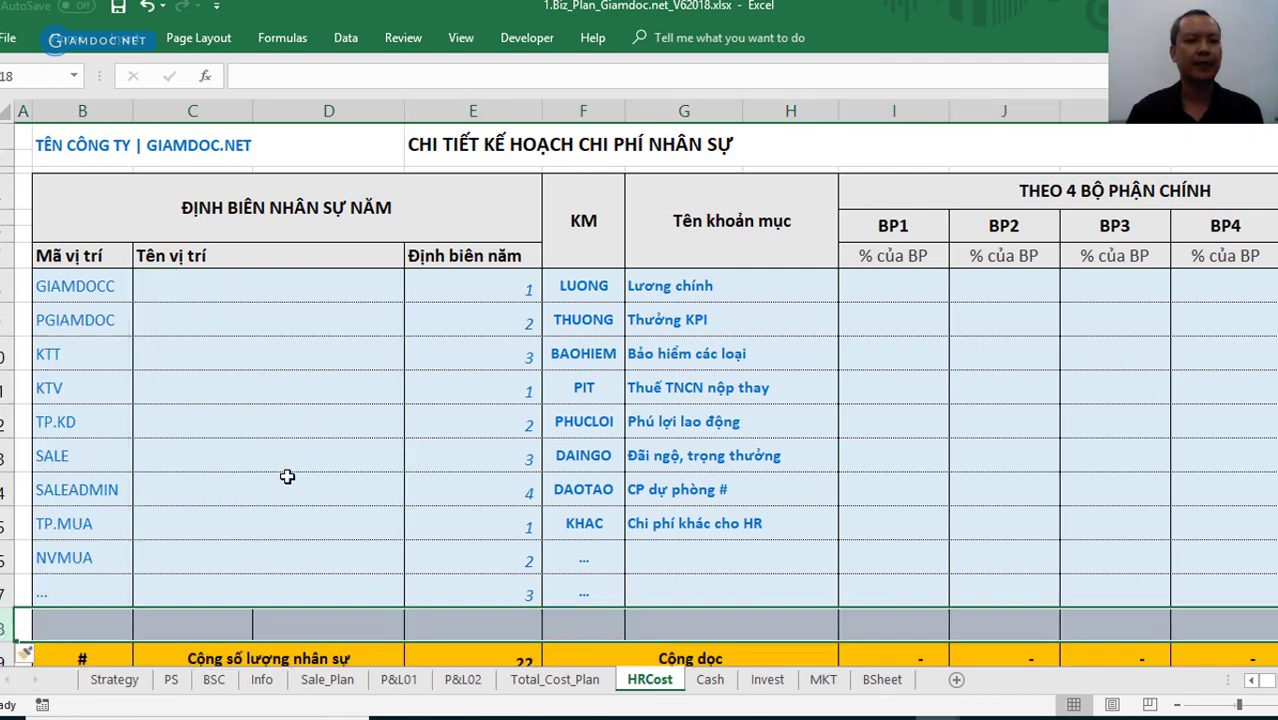
left_click(325, 456)
left_click(262, 558)
- Merge and center the two position-name cells of the new blank row, and fill the merged cell above down into it
left_click_drag(206, 633, 276, 630)
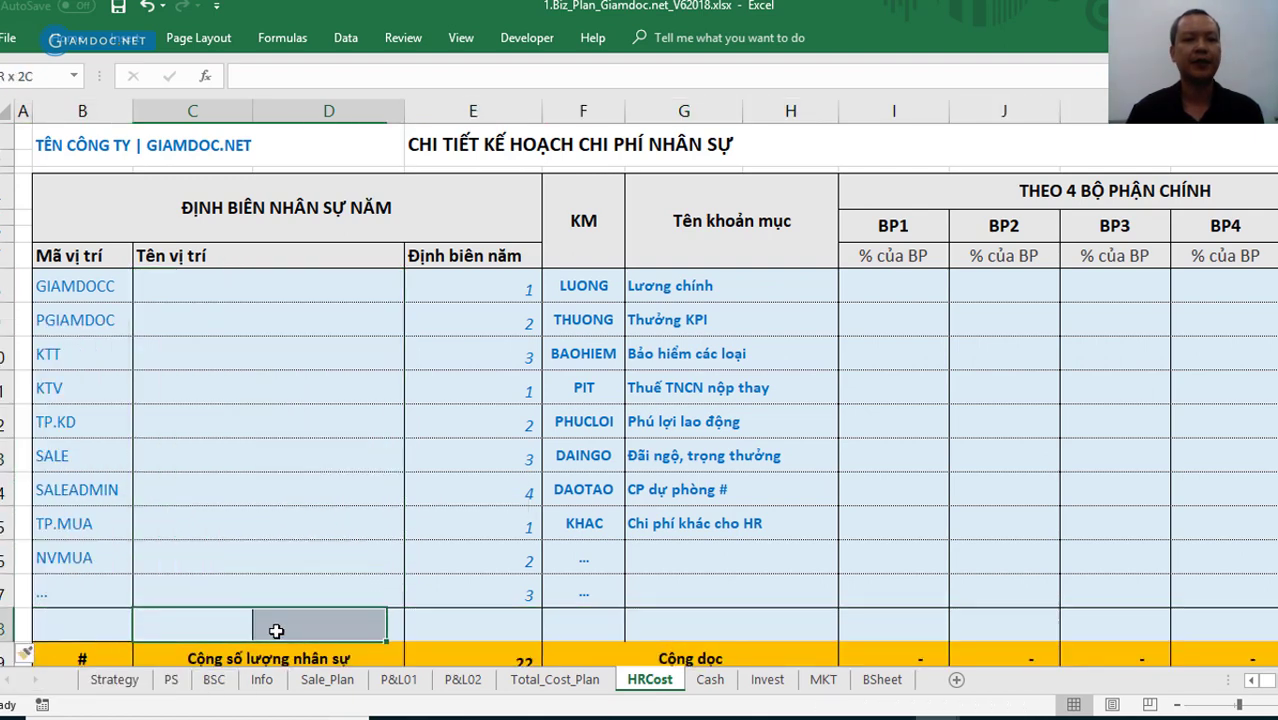
left_click(68, 37)
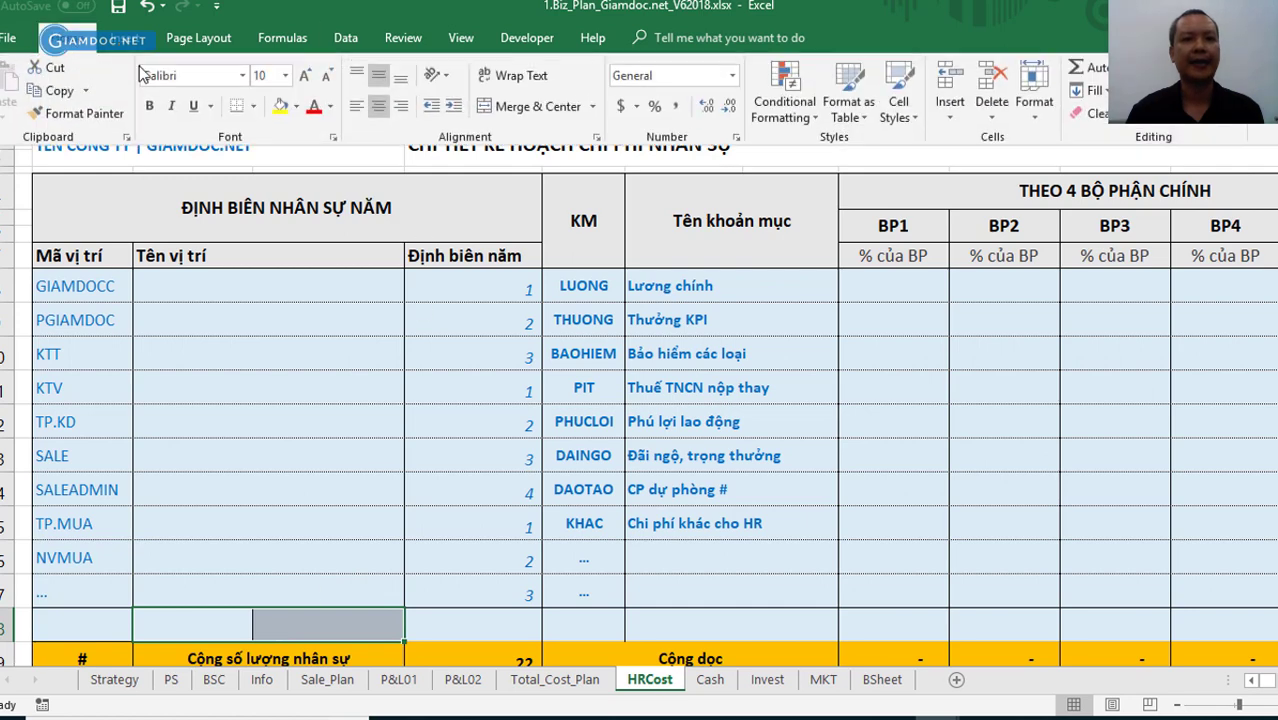
left_click(516, 106)
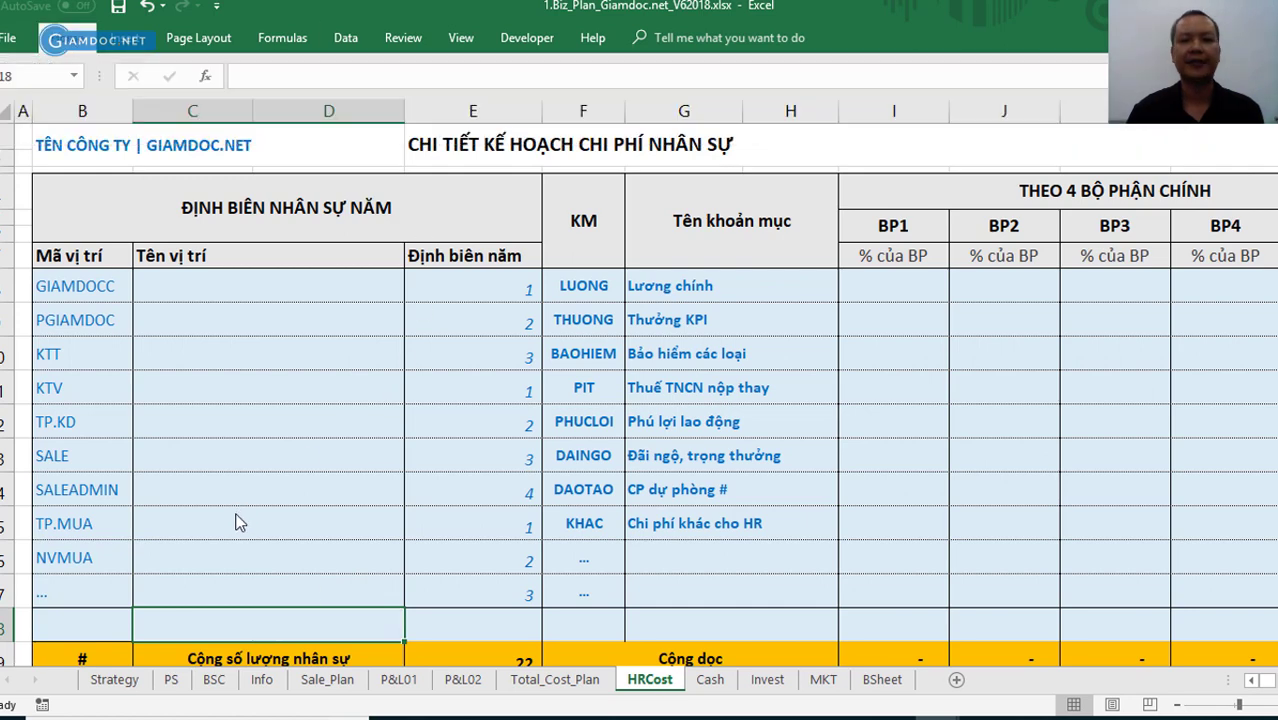
left_click(243, 553)
left_click(207, 595)
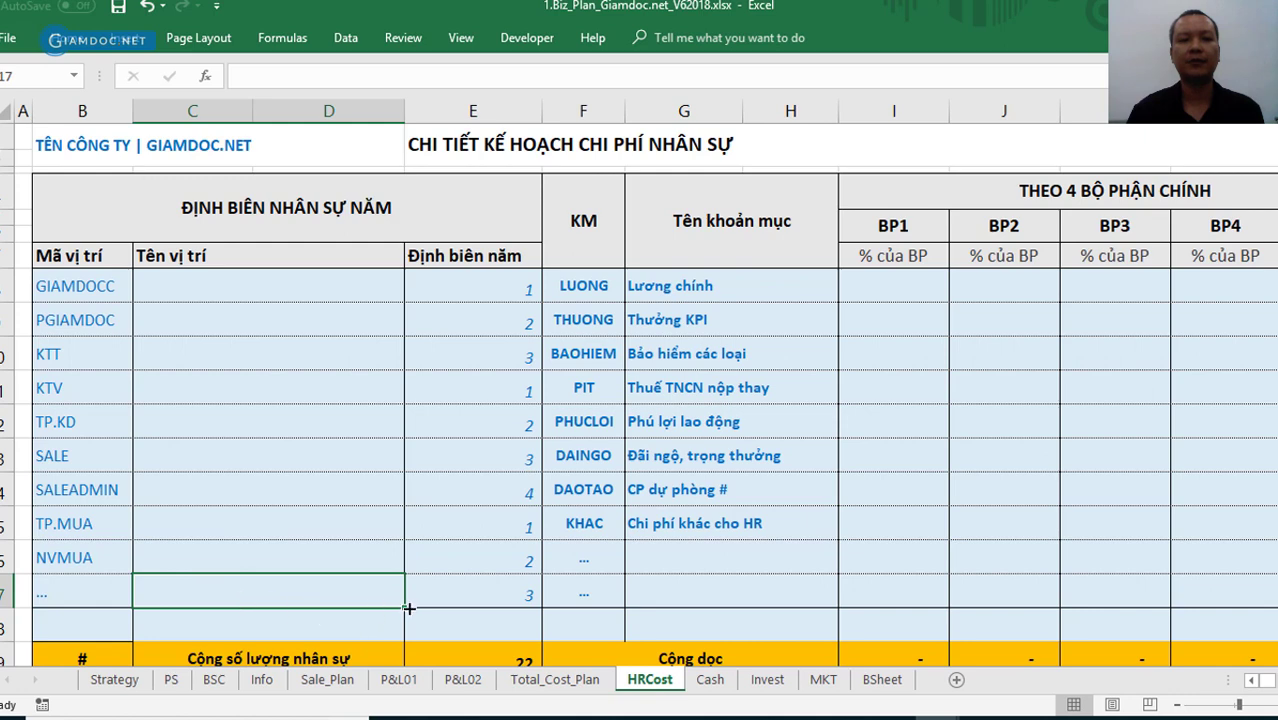
left_click_drag(403, 610, 403, 642)
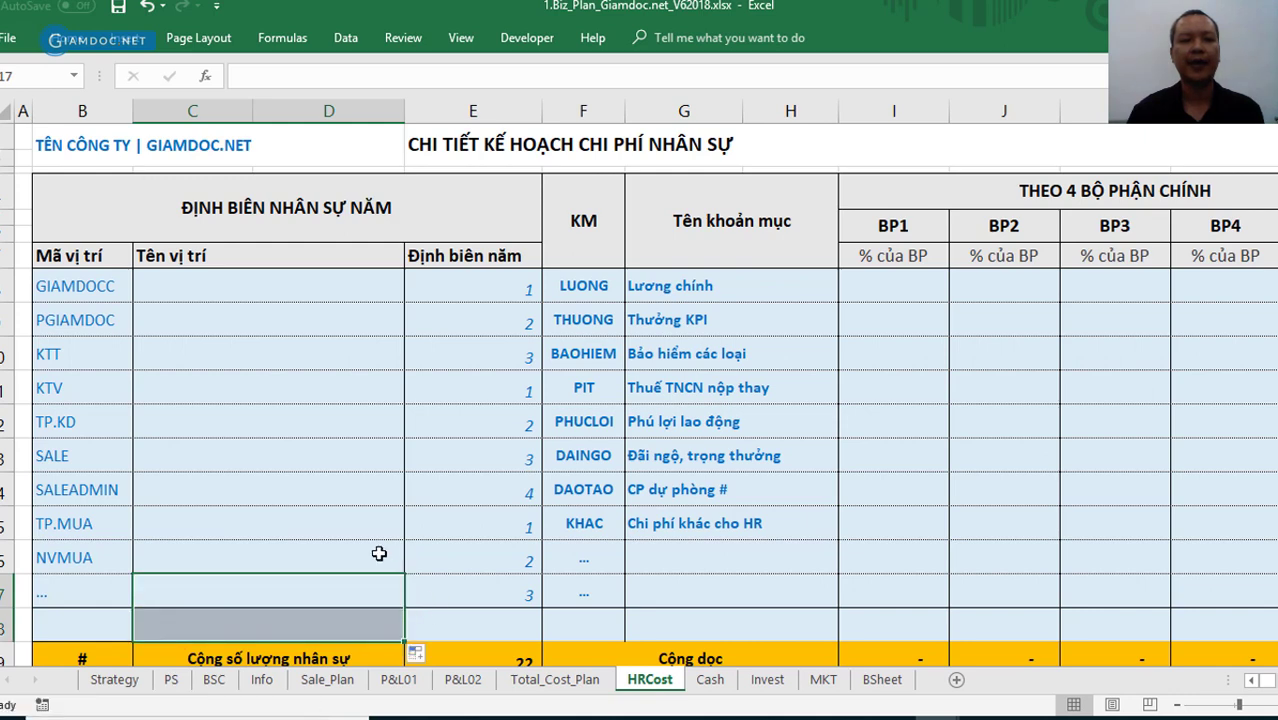
left_click(265, 493)
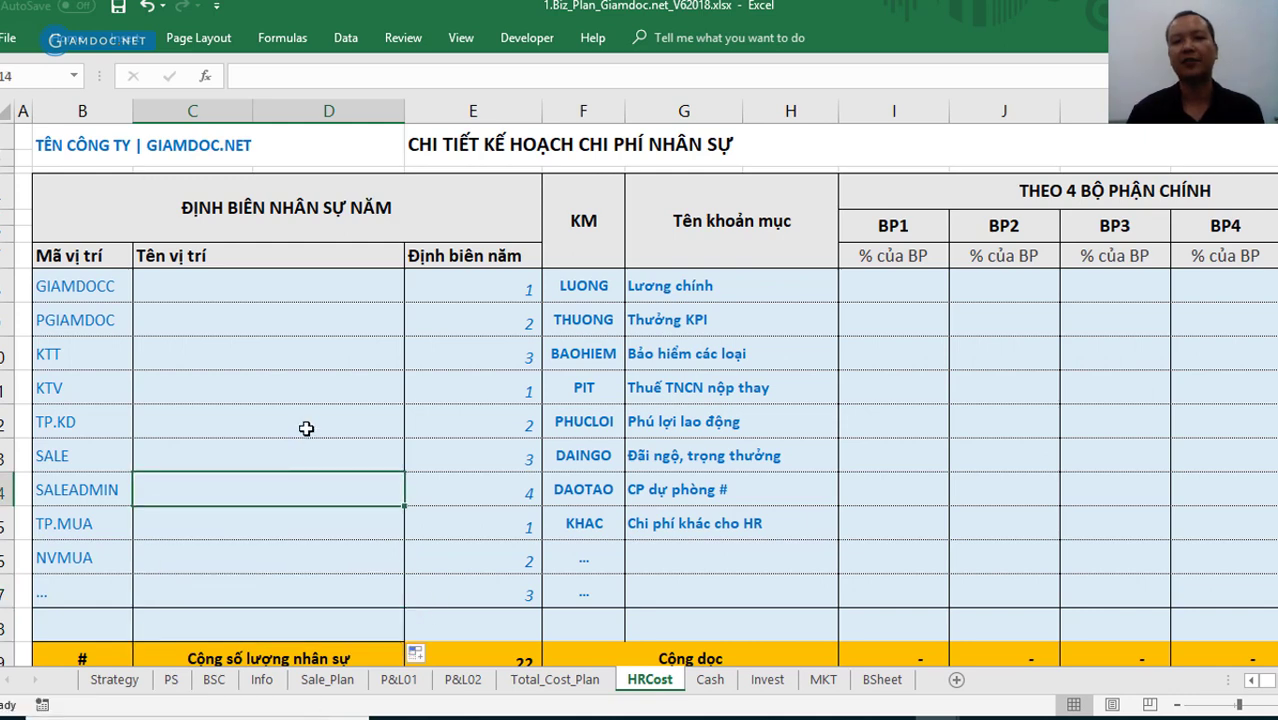
- Set the annual headcount to 1 for KTT, 5 for KTV, 1 for TP.KD and 12 for SALE
left_click_drag(465, 289, 485, 623)
left_click_drag(480, 548, 463, 285)
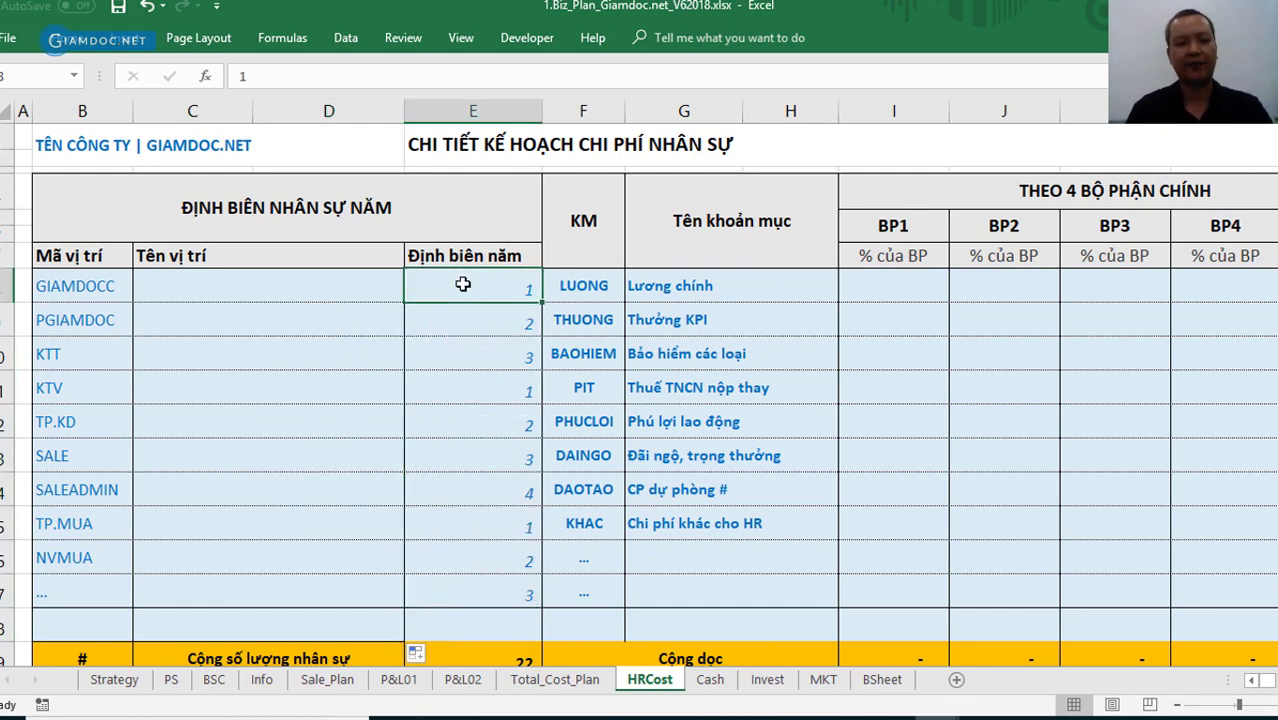
key("Down")
key("Down")
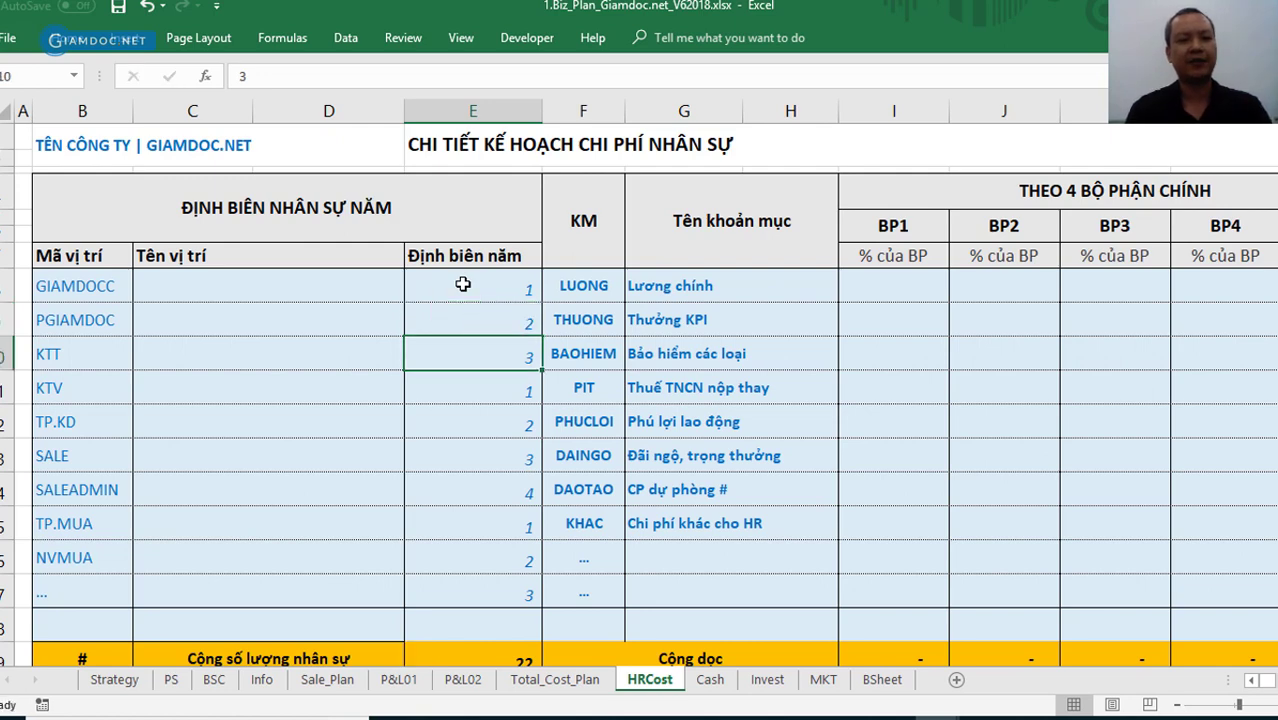
type("1")
key("Return")
type("5")
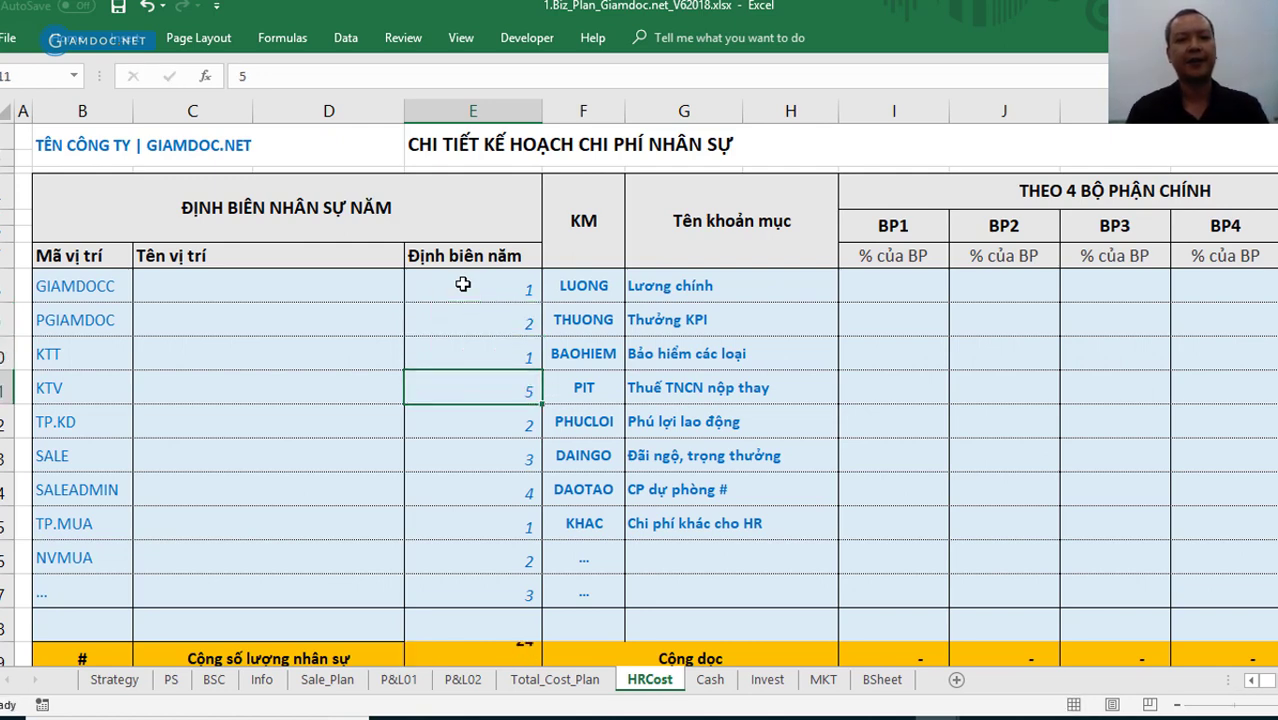
key("Return")
type("1")
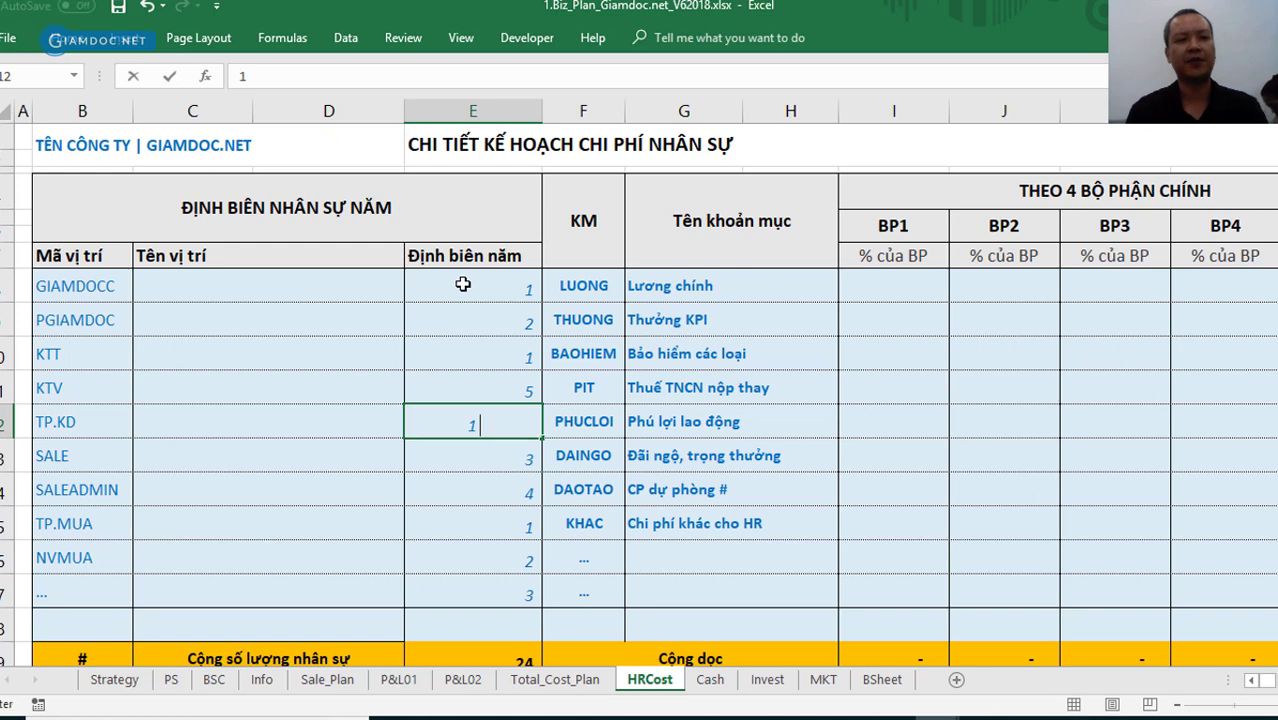
key("Return")
type("12")
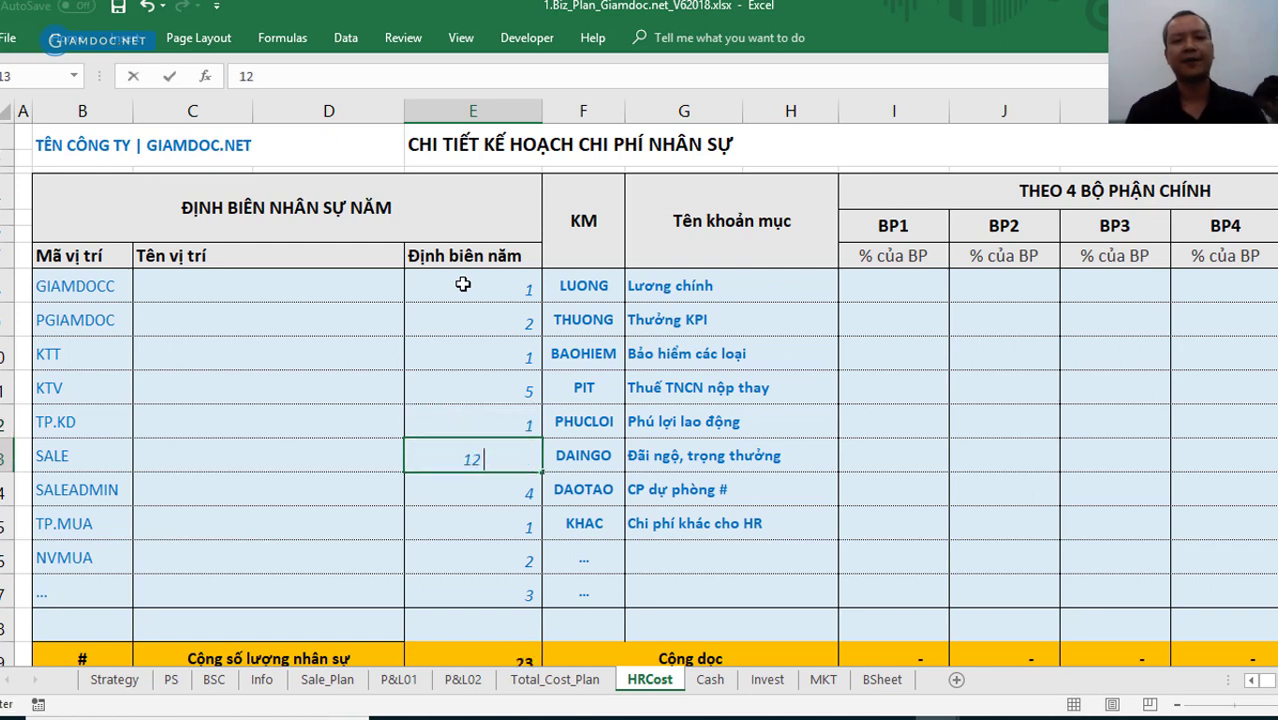
key("Return")
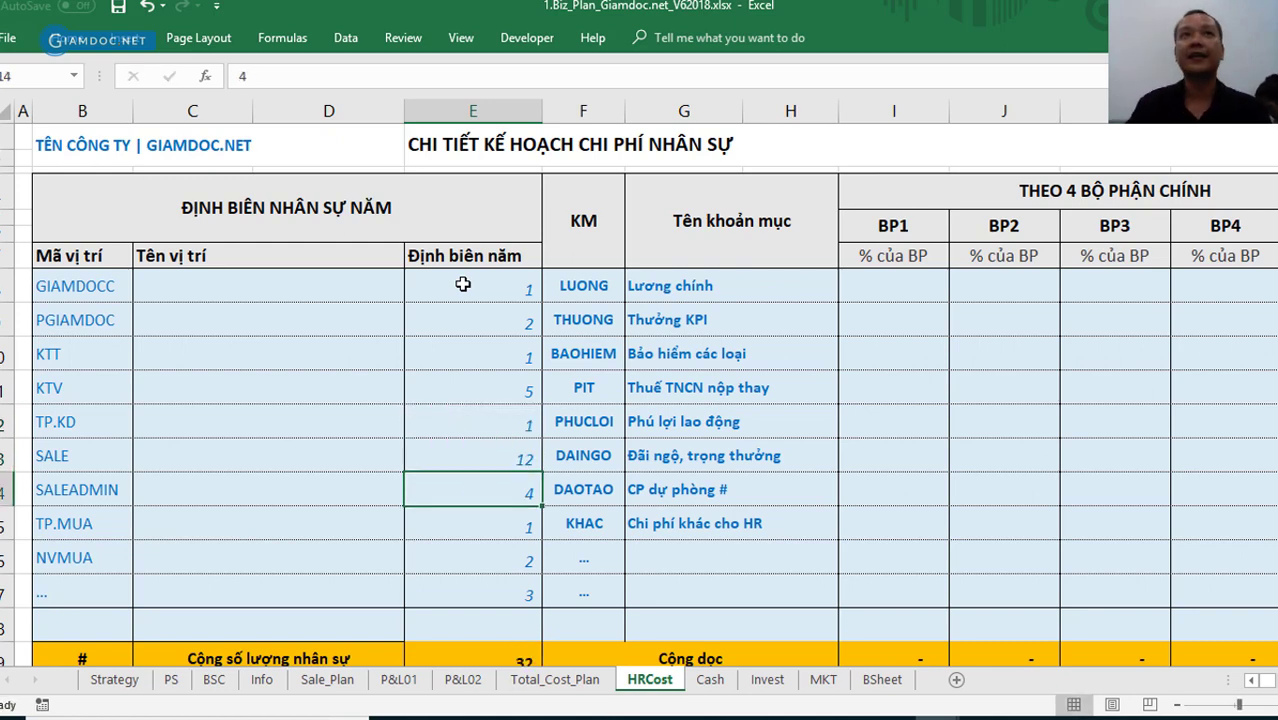
left_click(498, 114)
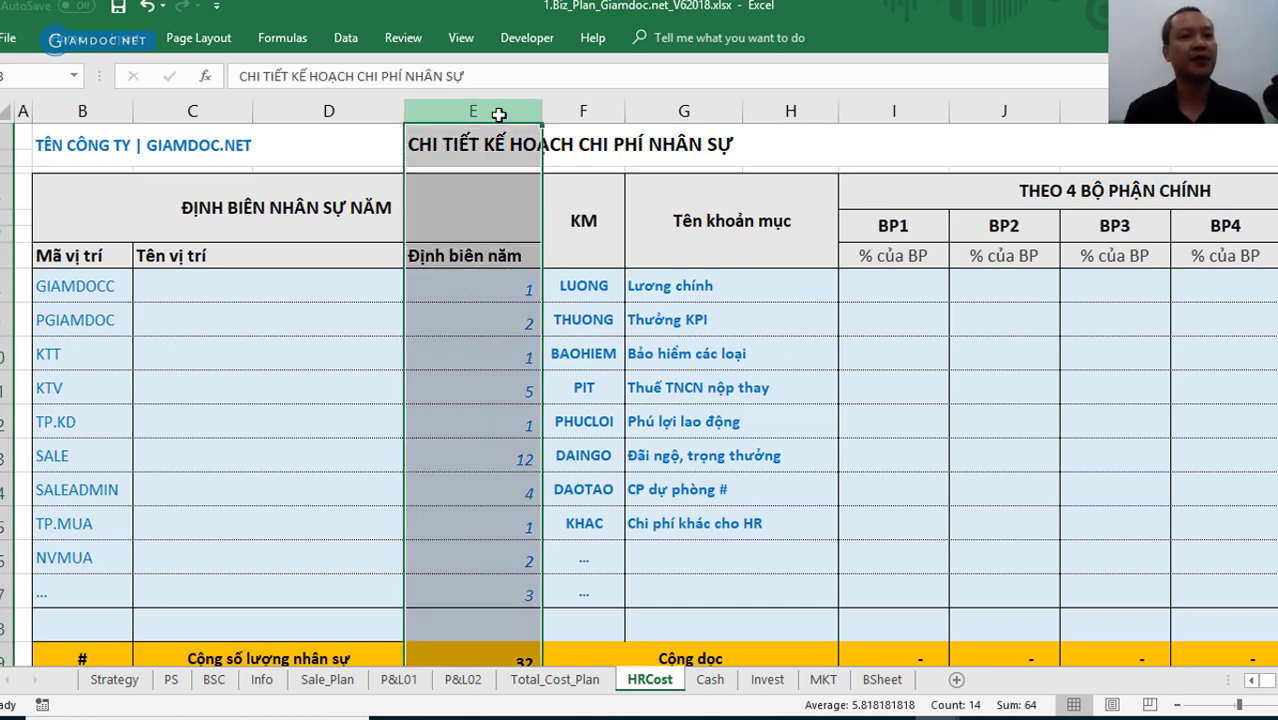
left_click(466, 350)
left_click(476, 489)
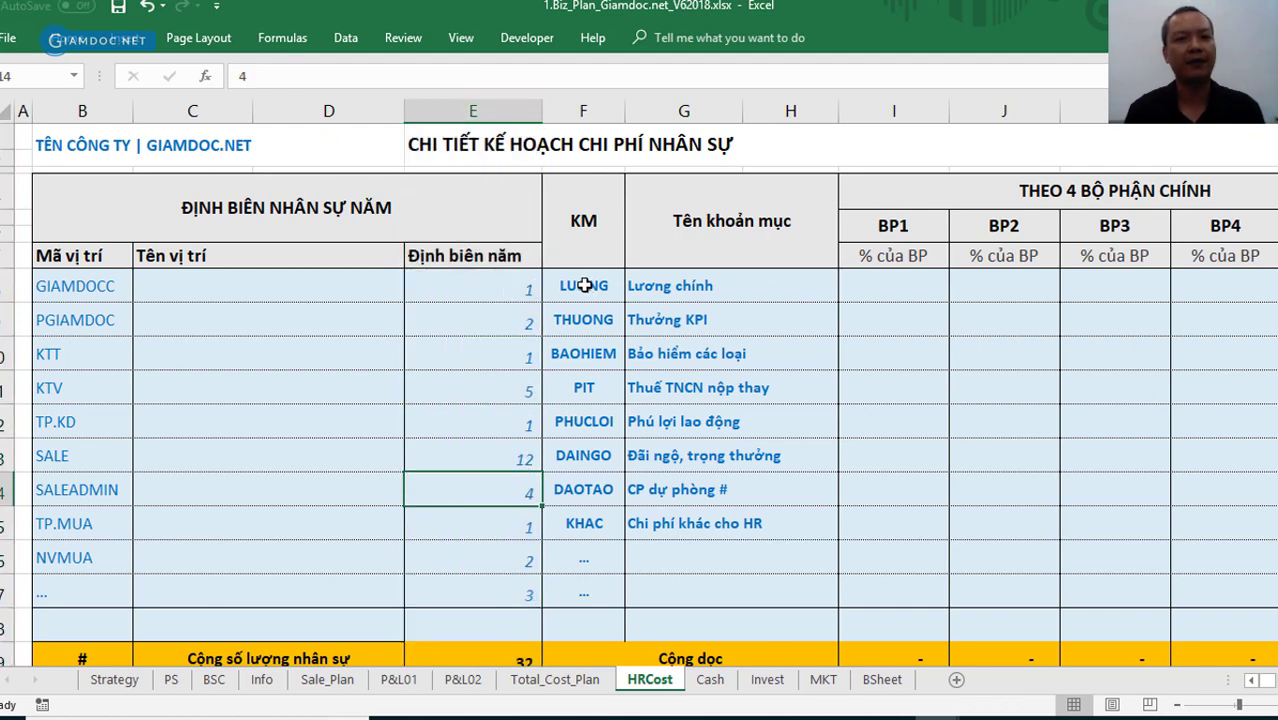
- Change the item code of the main salary row (Lương chính) to LUONGCB
left_click(584, 285)
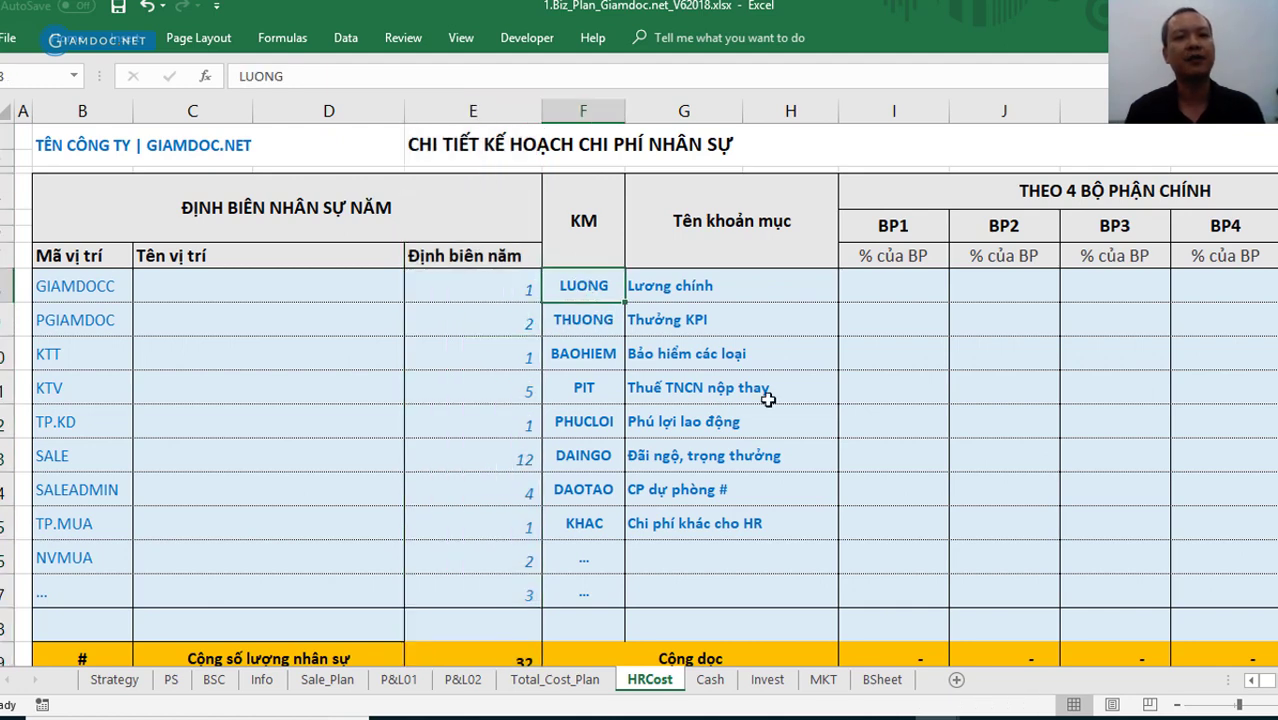
type("LUONGCB")
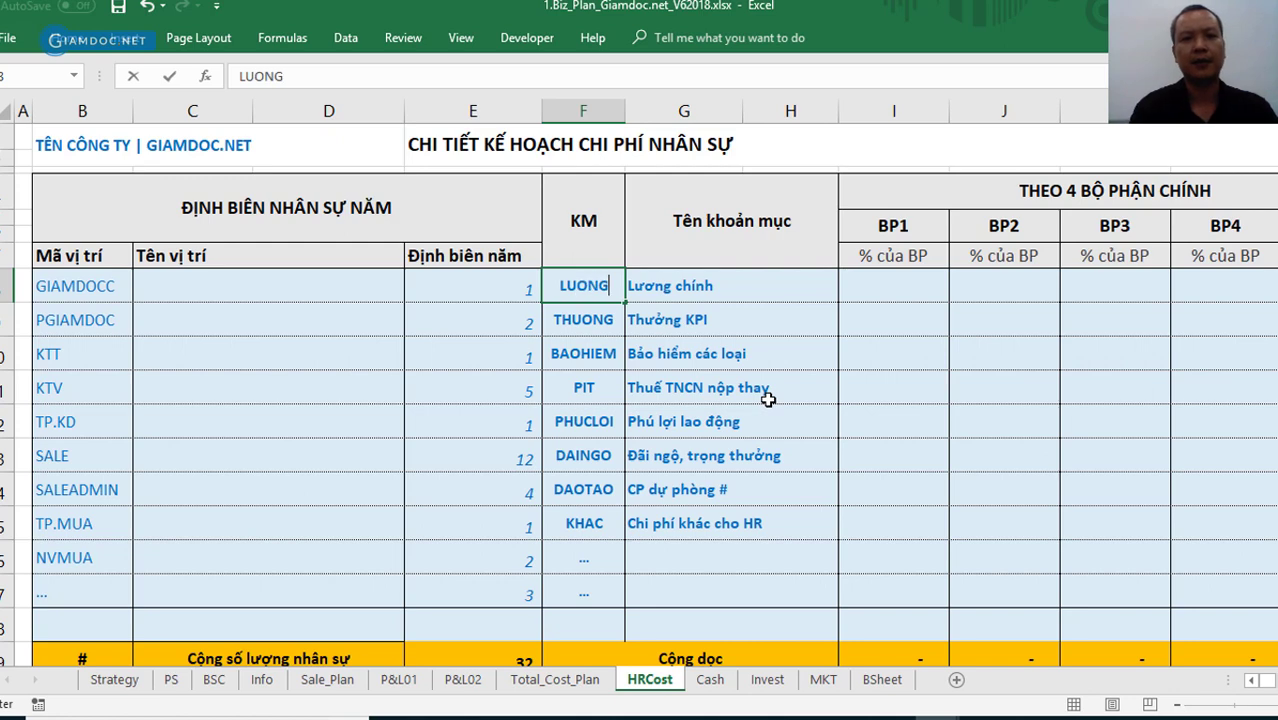
key("Return")
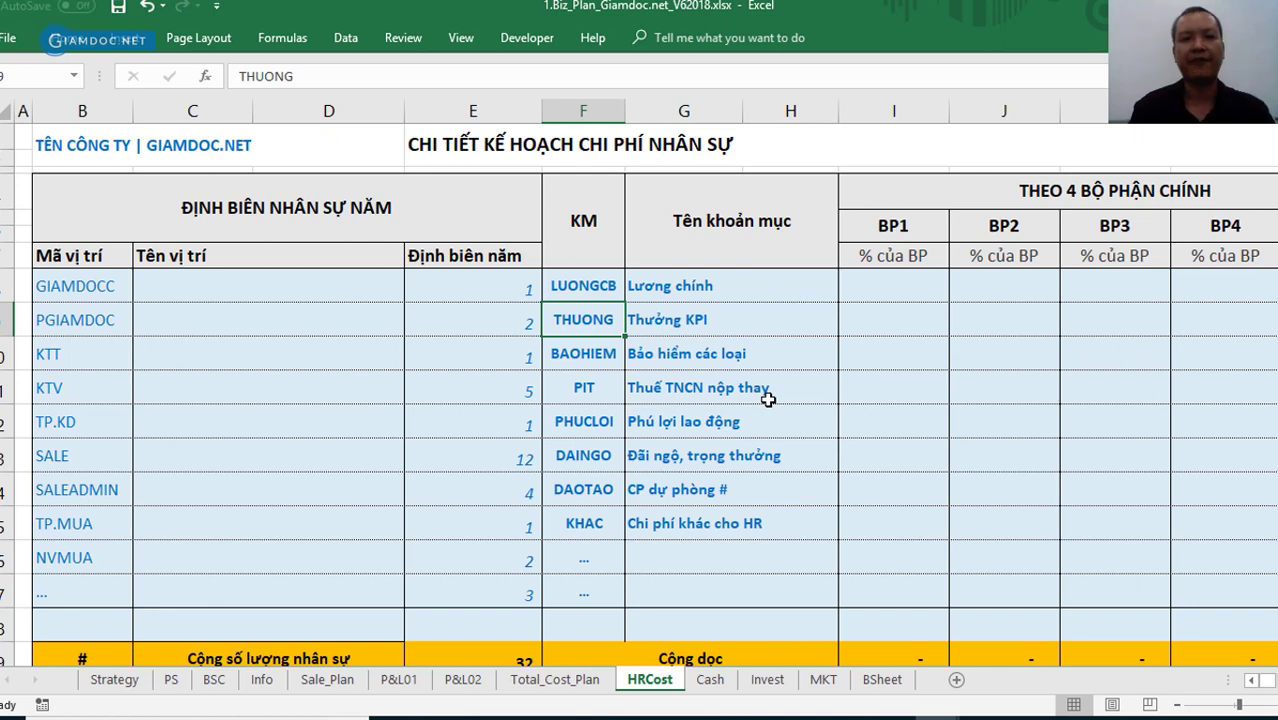
- Review the personnel cost item codes in the KM column, from bonus and insurance through to other costs
left_click(598, 360)
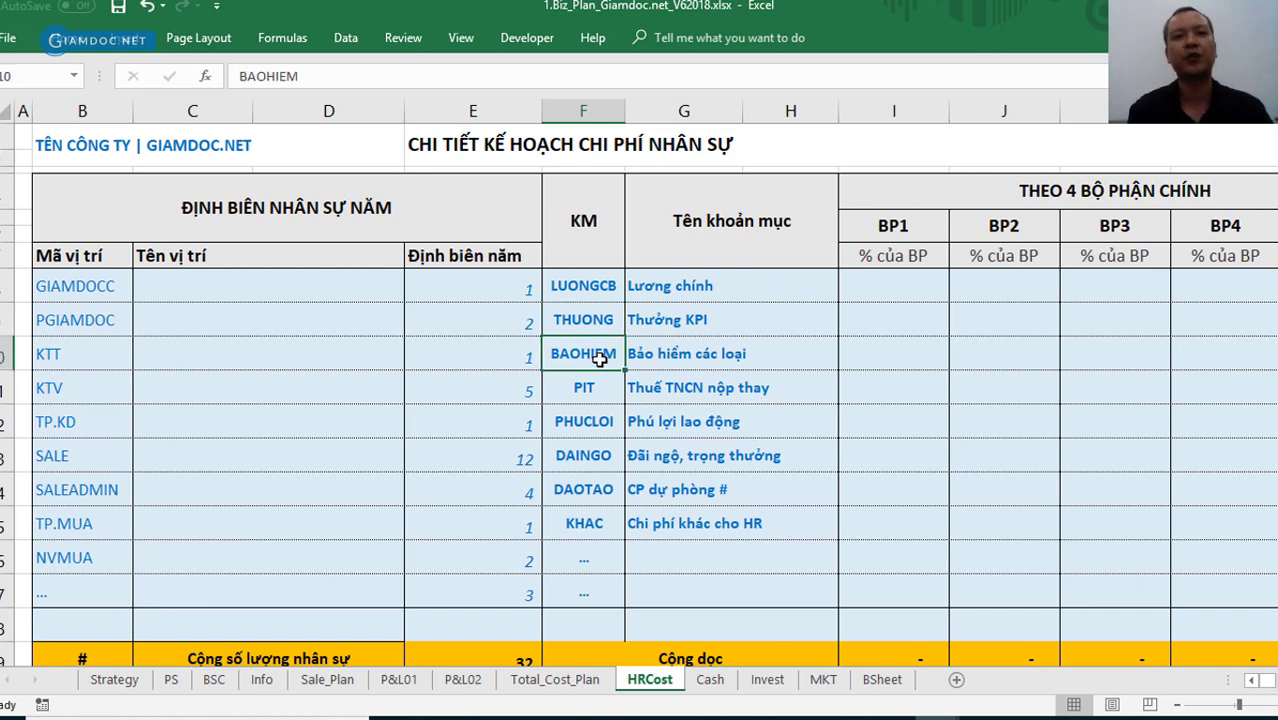
left_click(588, 321)
left_click(583, 350)
left_click(580, 453)
left_click(584, 523)
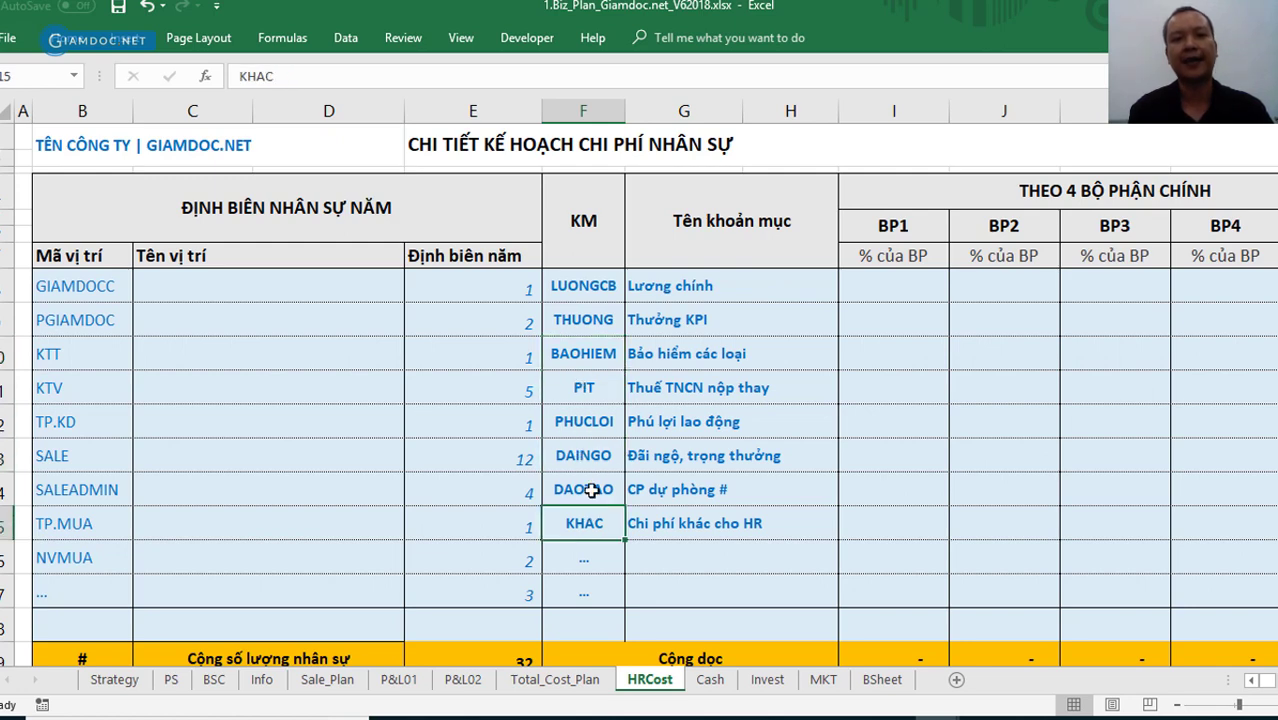
left_click(584, 489)
left_click(584, 421)
left_click(584, 489)
left_click_drag(583, 286, 575, 606)
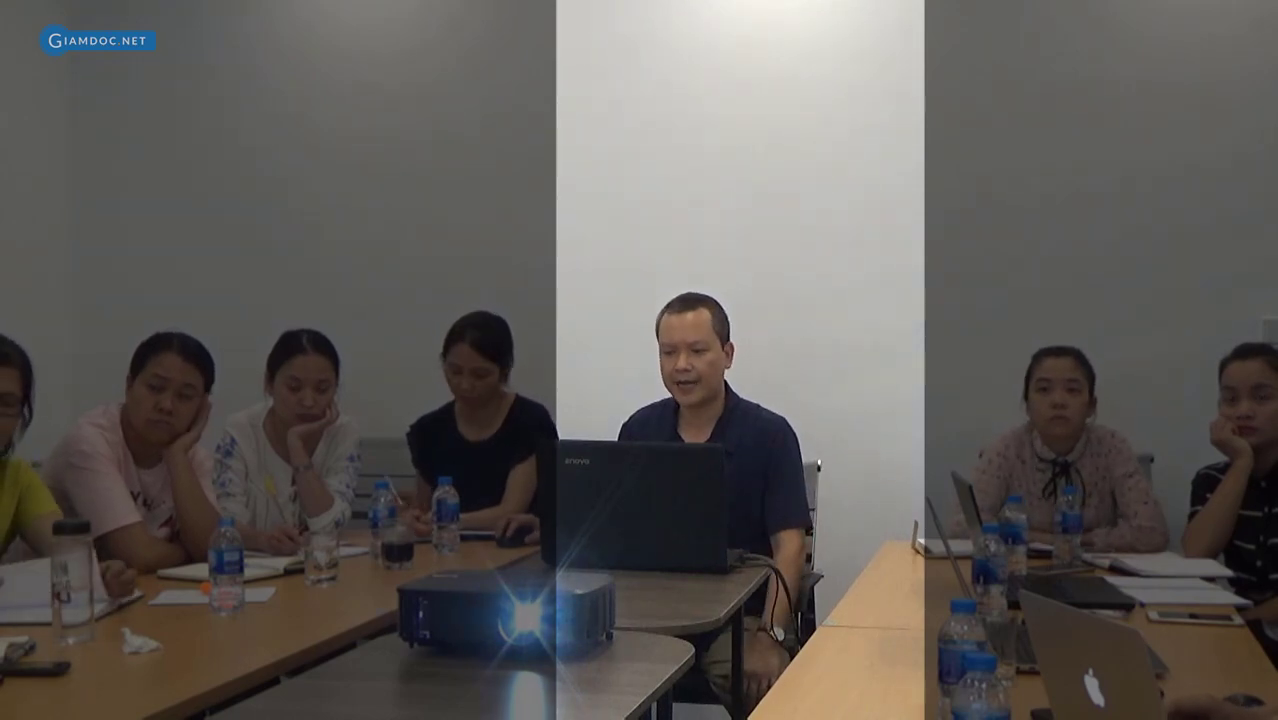
- Link the first department header (BP1) to the BANQL code in cell K26 of the Info sheet
left_click(1062, 658)
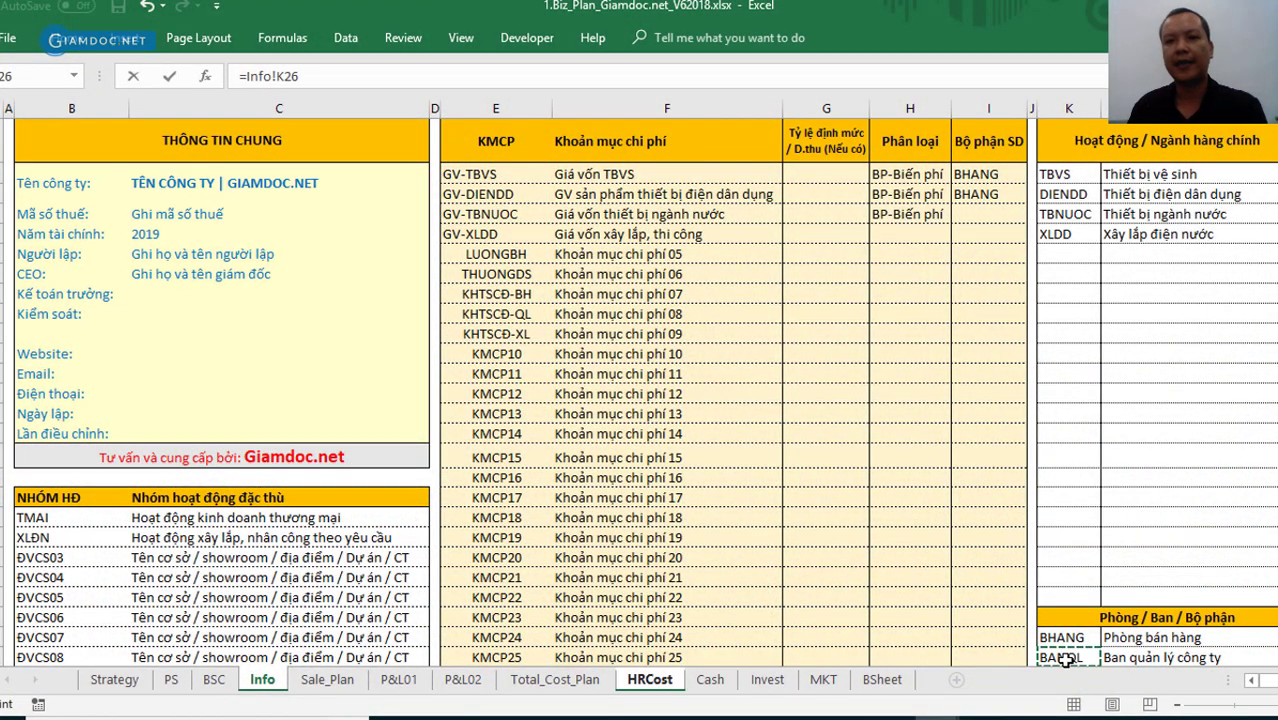
key("Return")
left_click(925, 228)
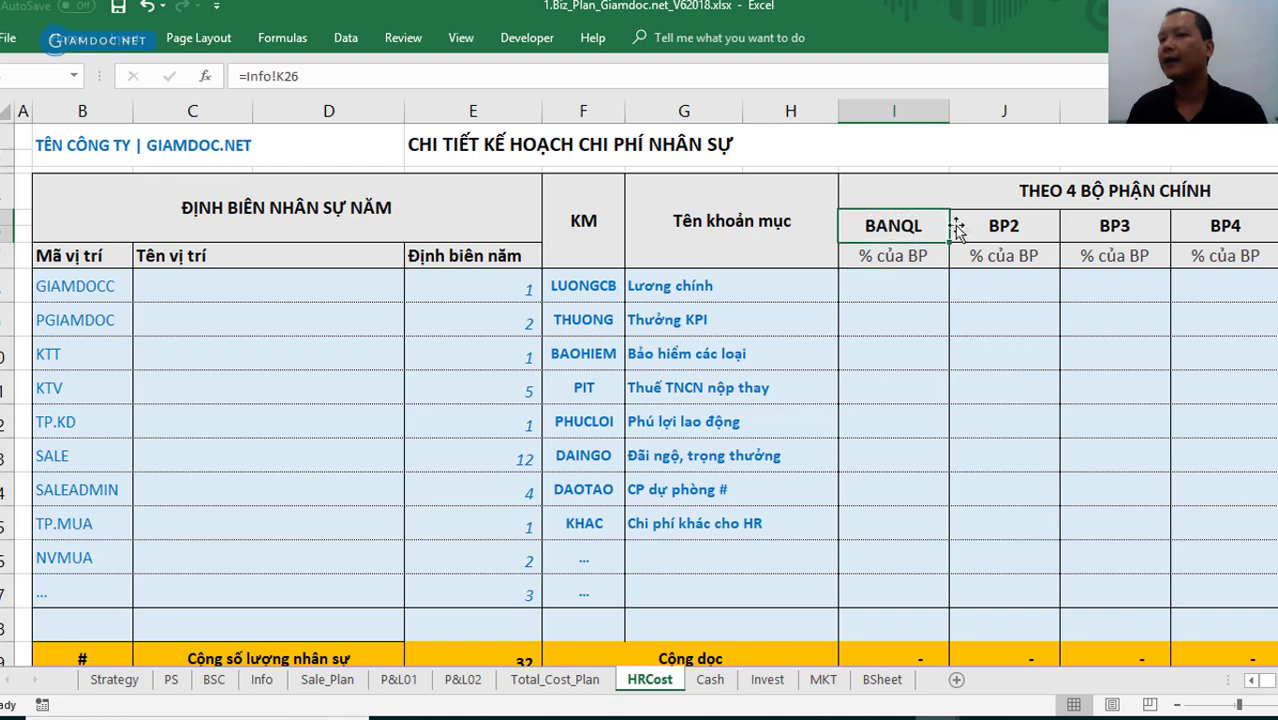
- Link the second department header (BP2) to the BHANG department code on the Info sheet
left_click(1004, 228)
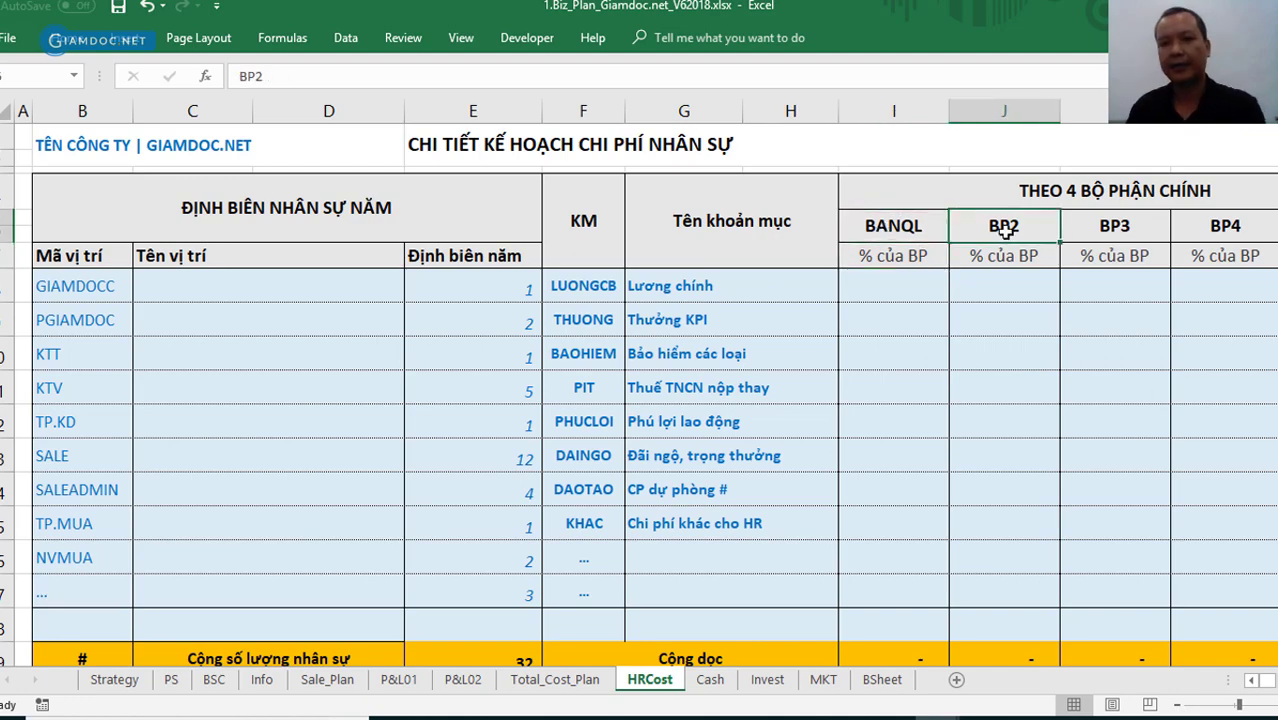
type("=")
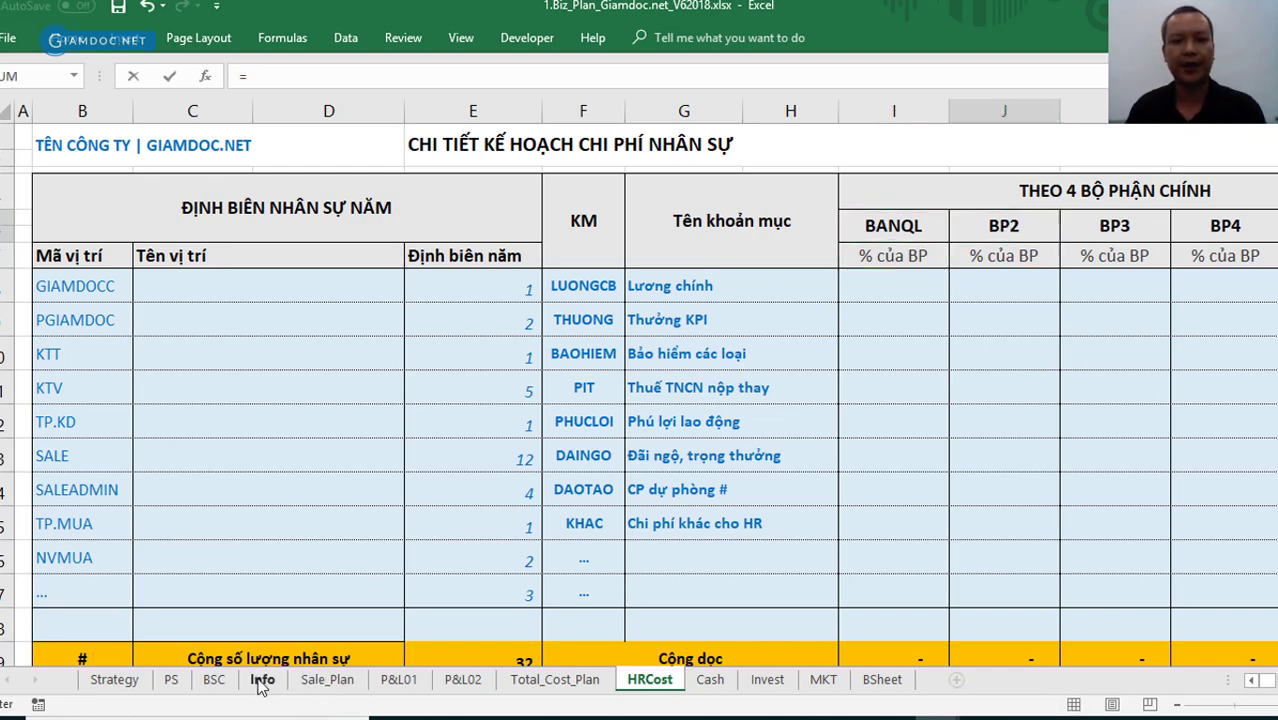
left_click(262, 680)
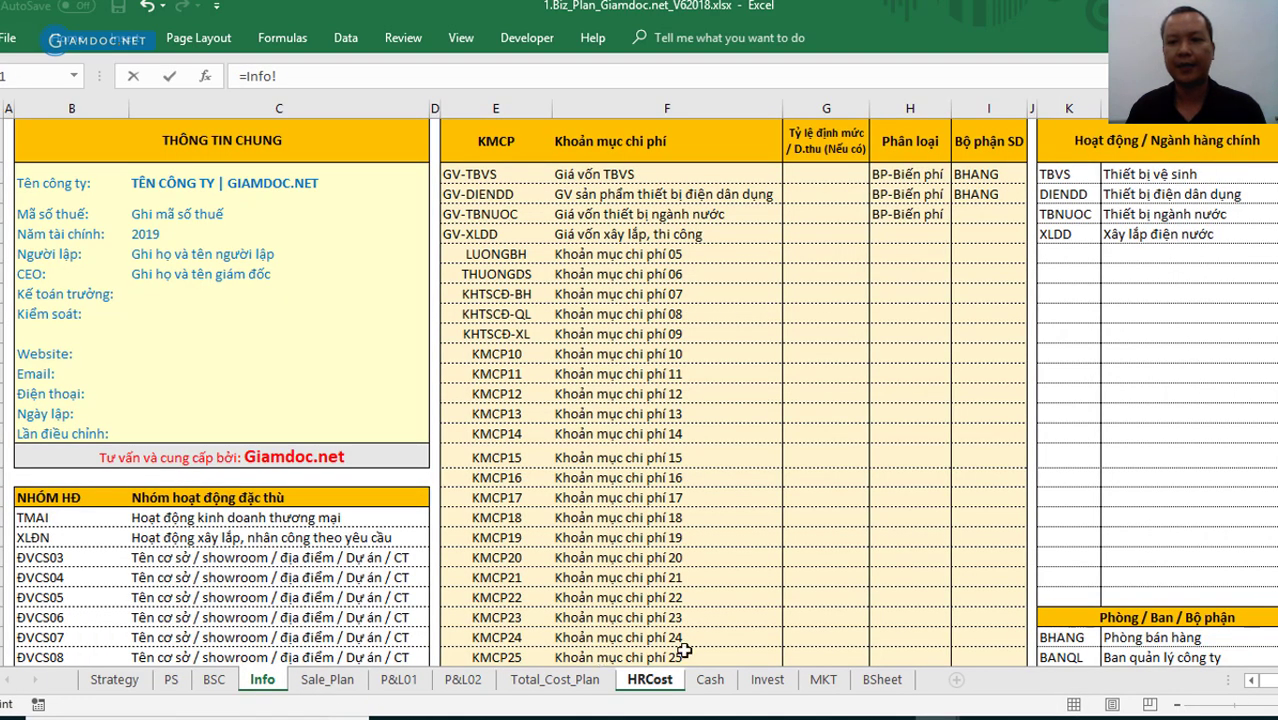
left_click(1068, 637)
key("Return")
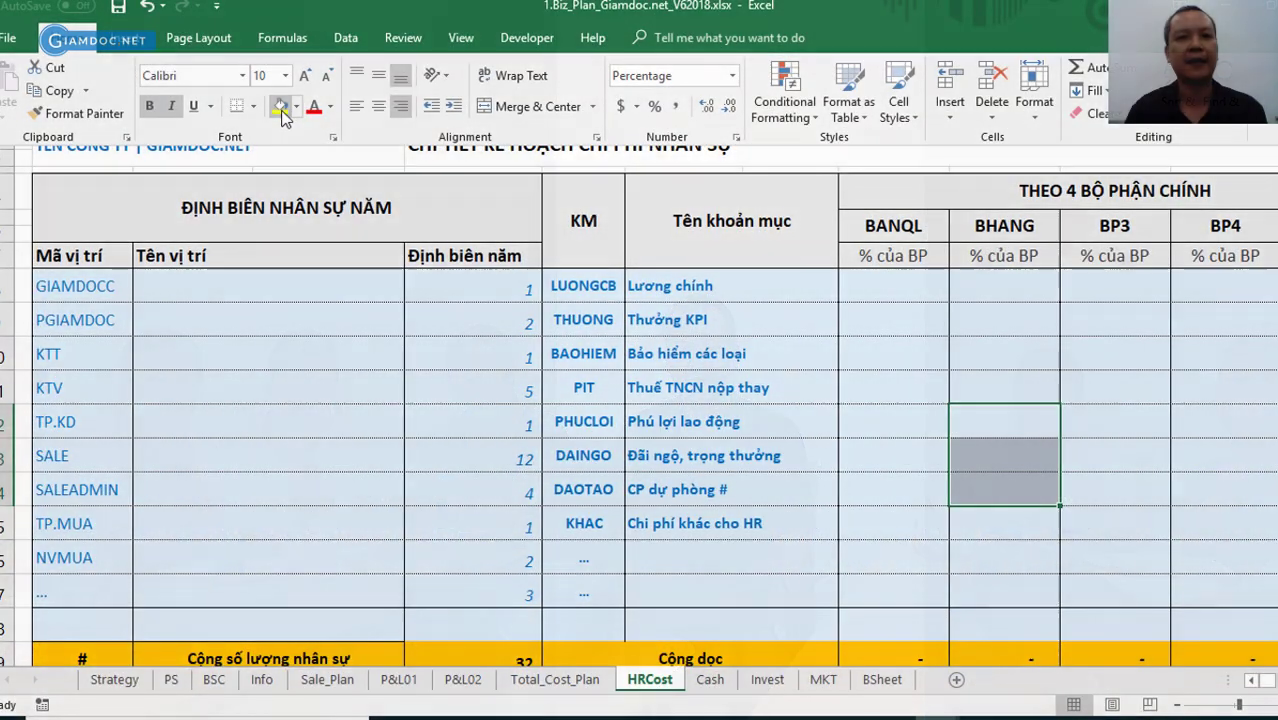
- Fill the BHANG percentage cells for the PHUCLOI, DAINGO and DAOTAO rows with yellow
left_click(280, 106)
key("ctrl+F1")
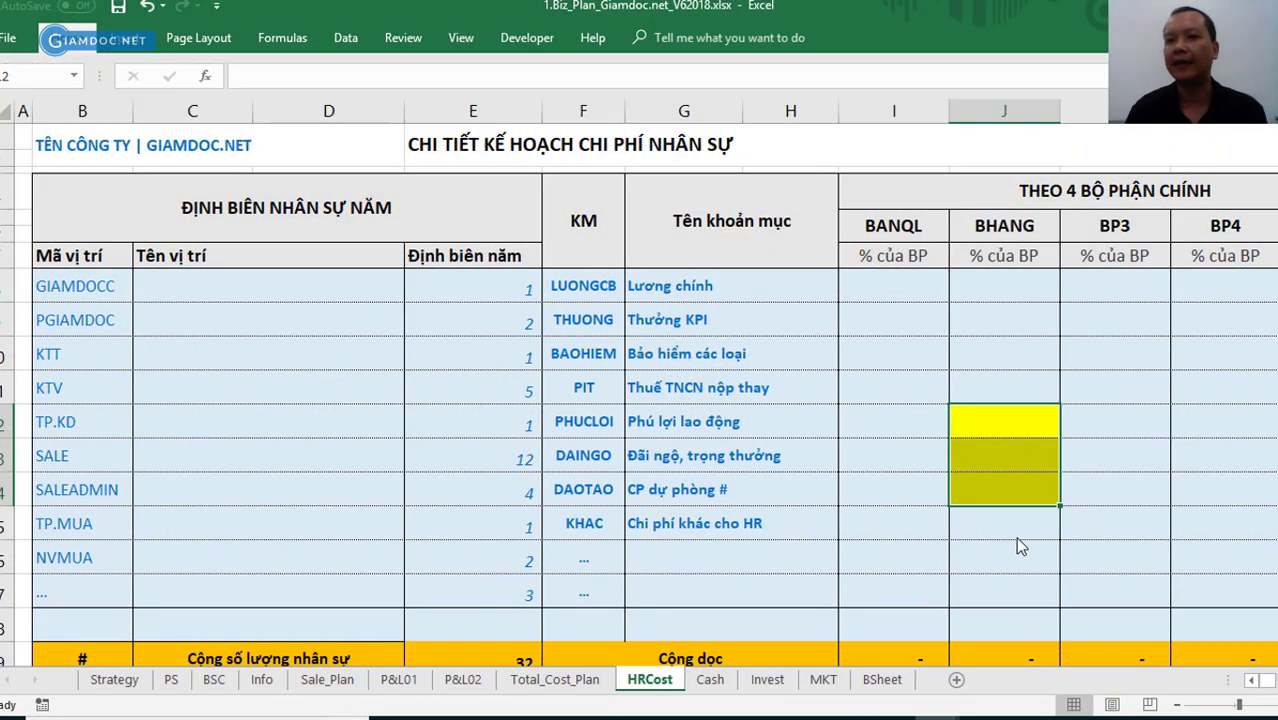
key("Up")
left_click(1000, 490)
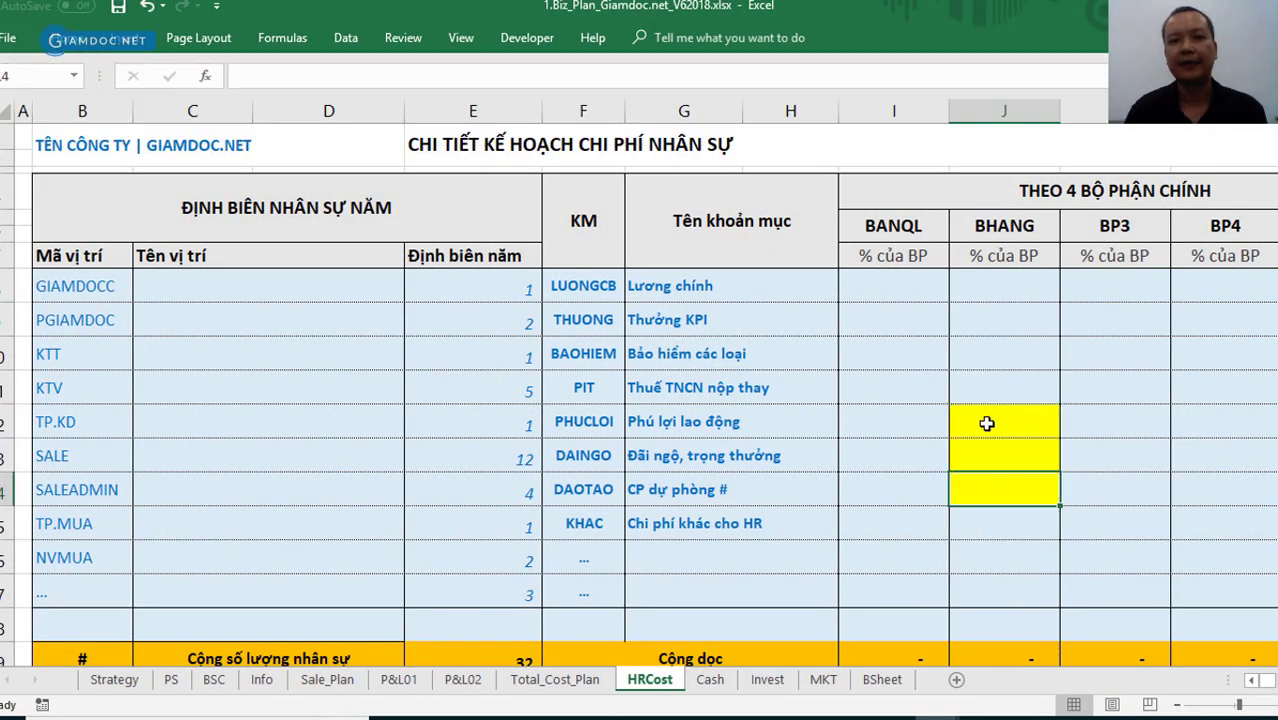
left_click(1000, 458)
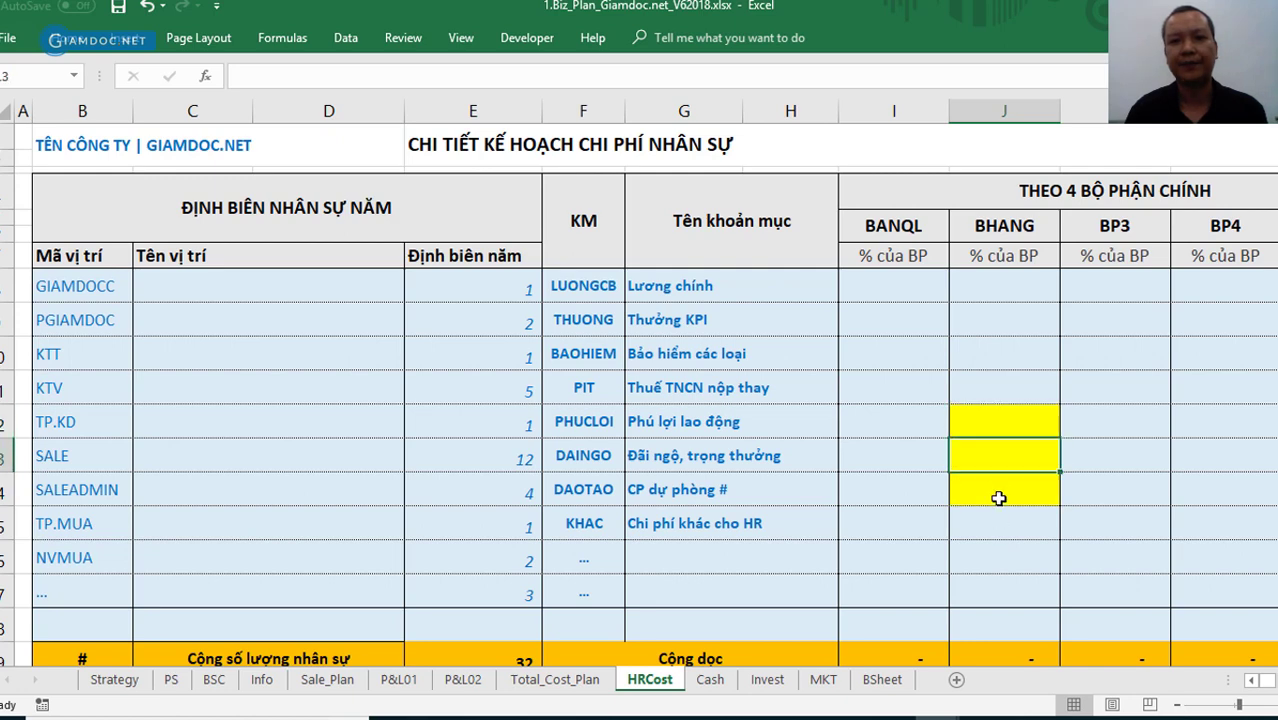
left_click(988, 415)
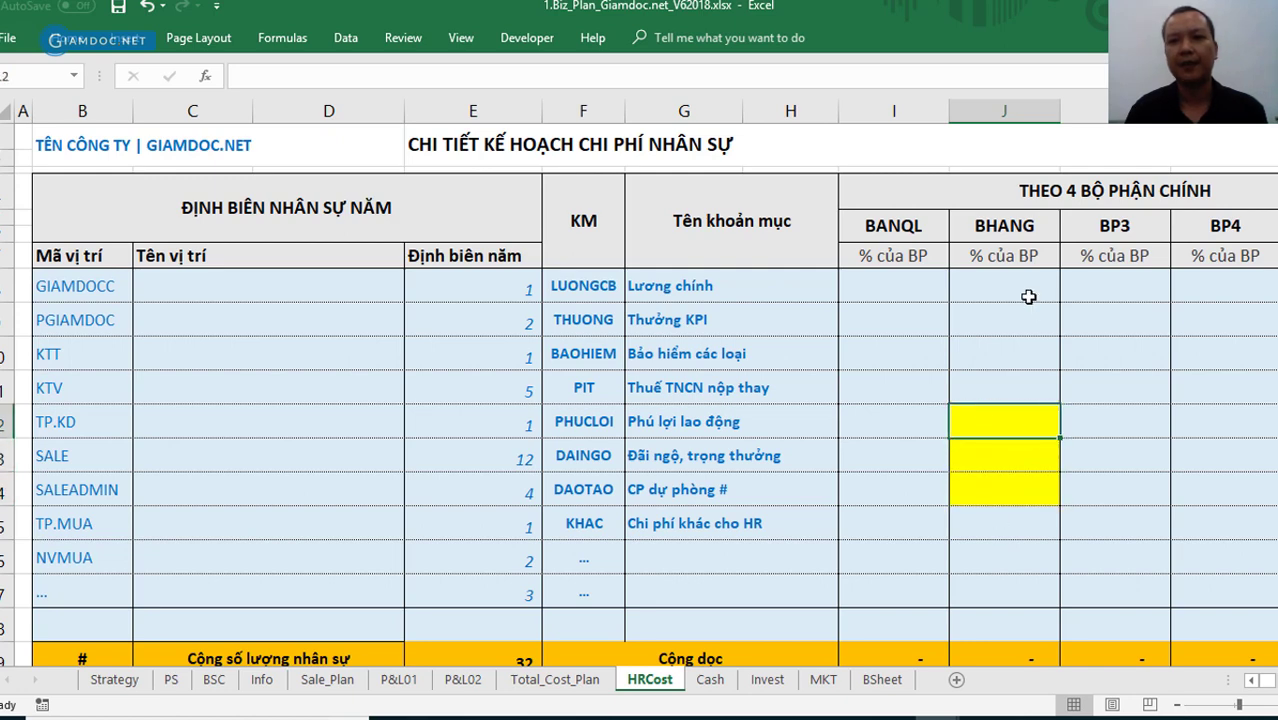
left_click(990, 288)
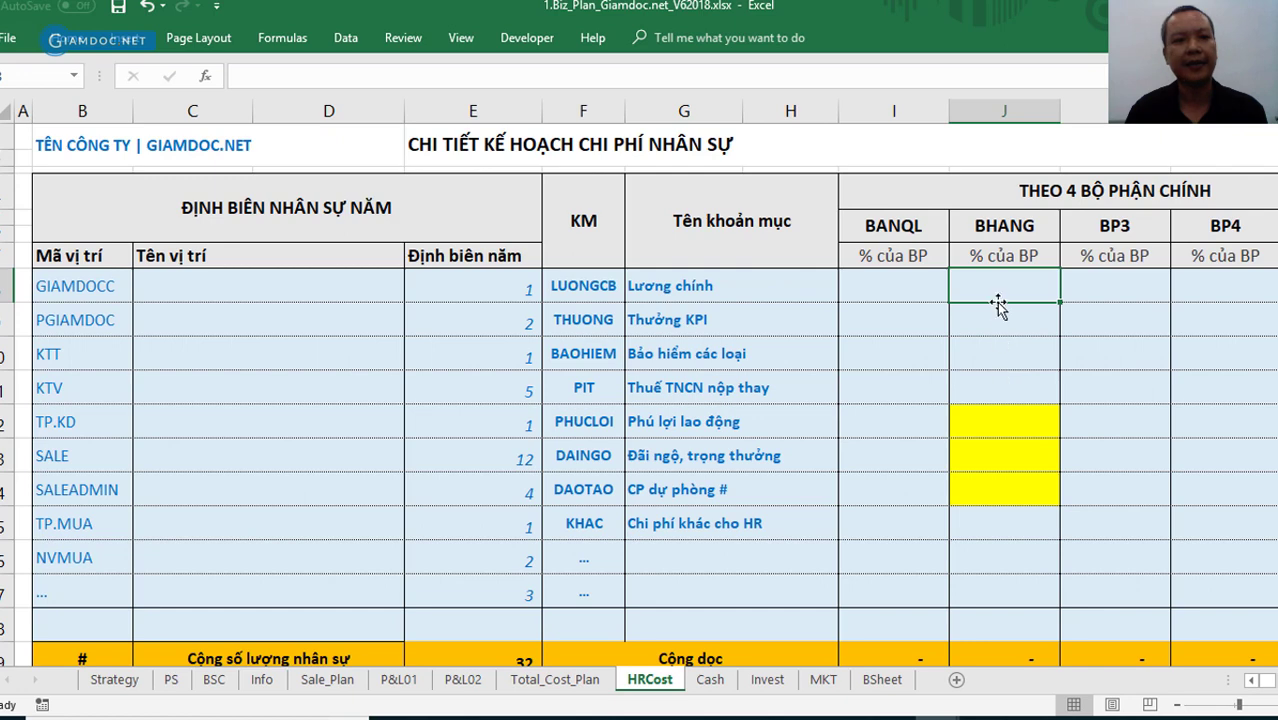
left_click(992, 421)
left_click(1113, 421)
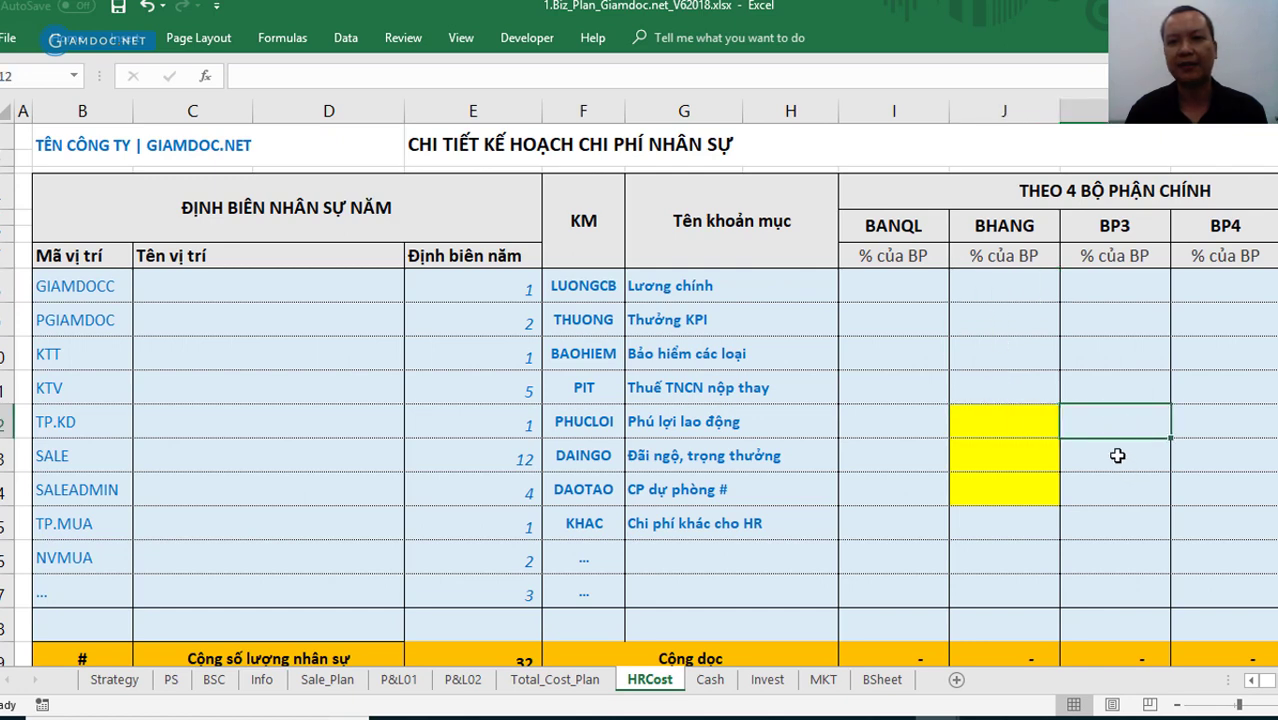
- Examine the BHANG percentage cells against the personnel cost items, from base salary and KPI bonus to other HR costs
left_click(1004, 421)
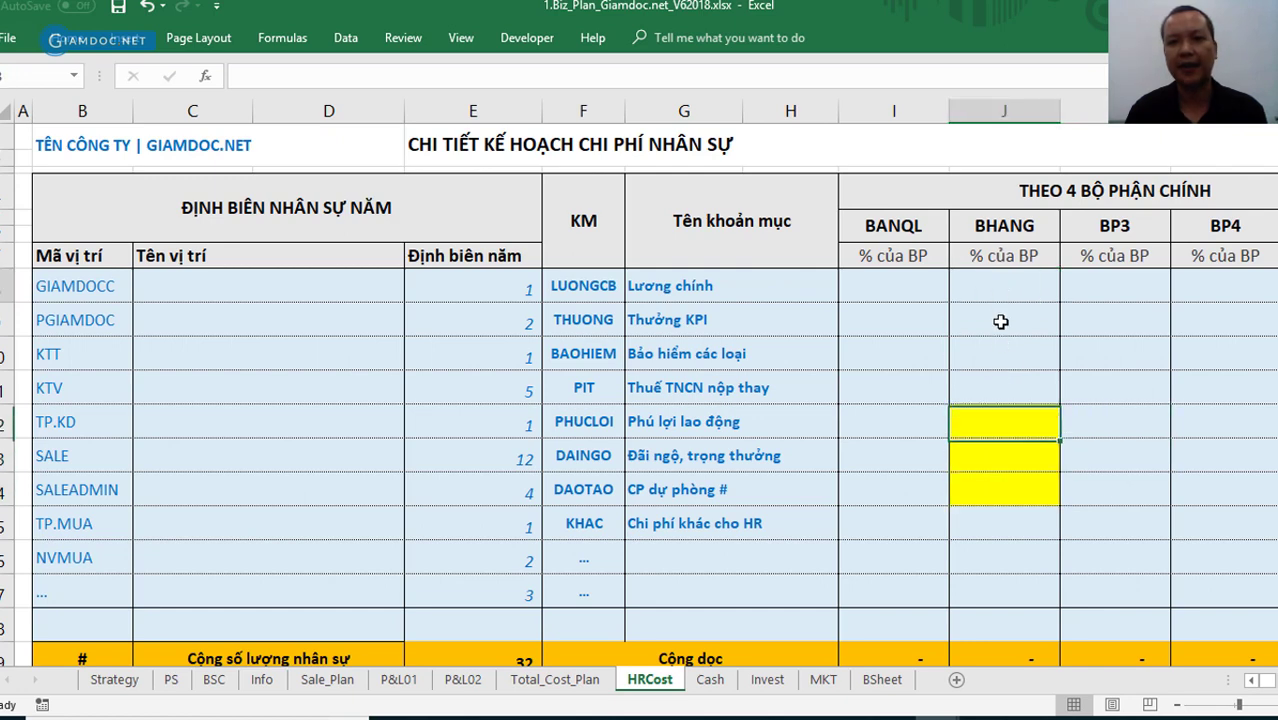
left_click_drag(1001, 286, 1015, 527)
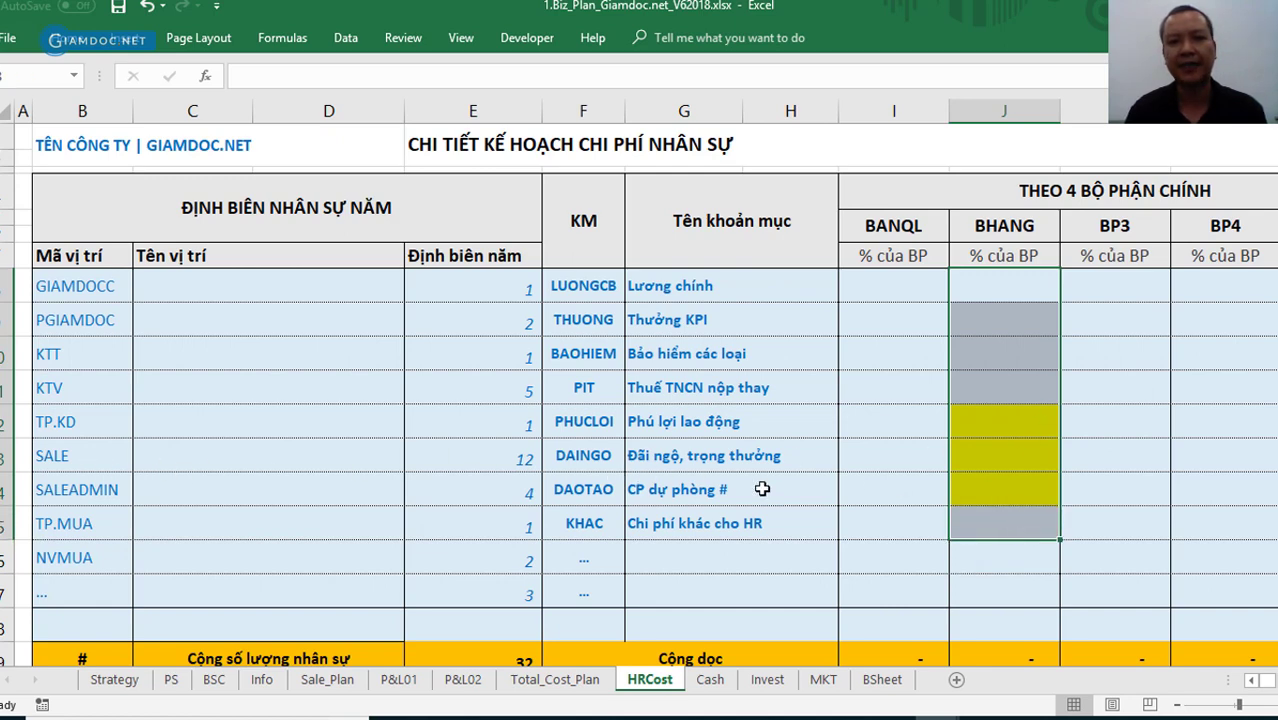
left_click(716, 452)
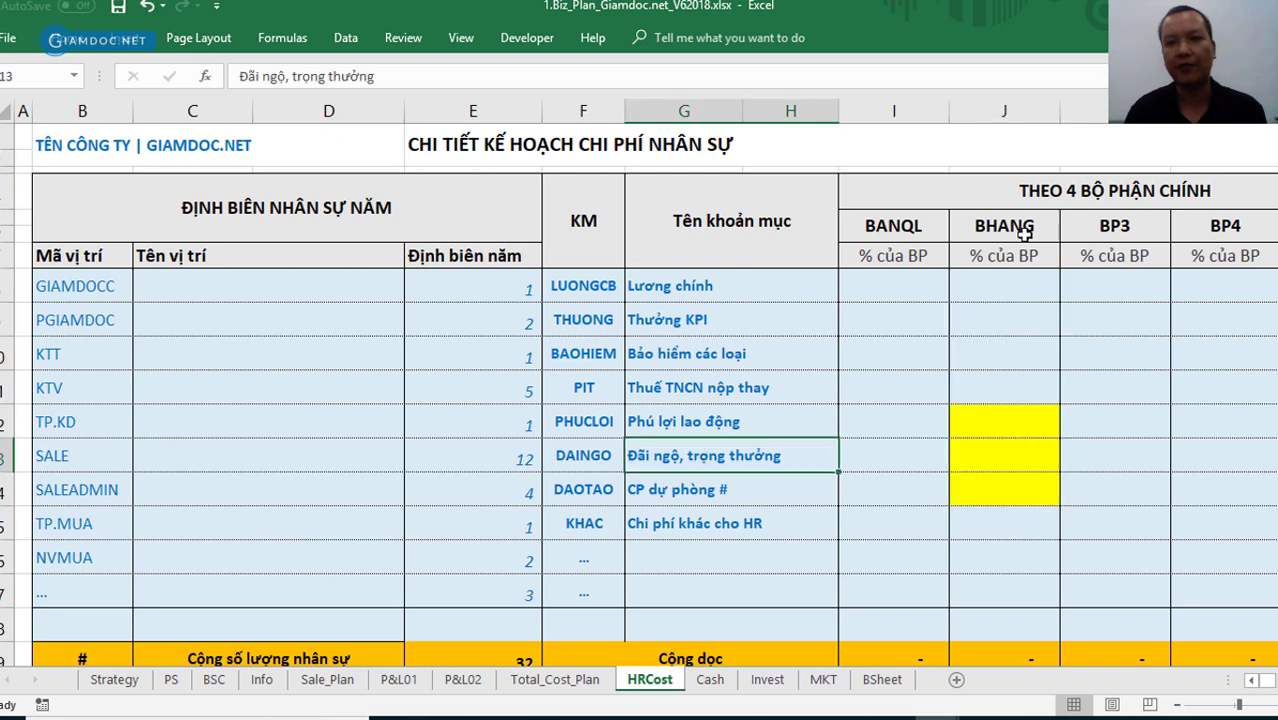
left_click(997, 229)
left_click(1005, 421, "shift")
left_click(663, 289)
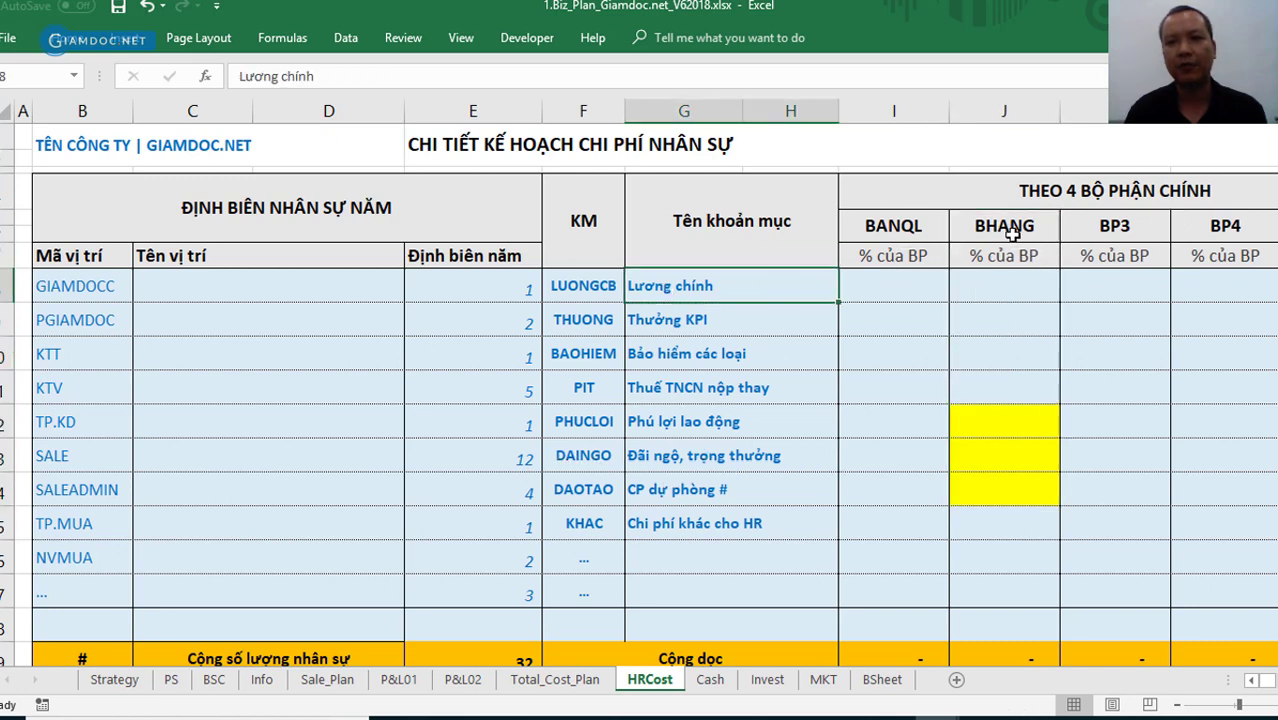
left_click(1009, 234)
left_click(1008, 288, "shift")
left_click(672, 322)
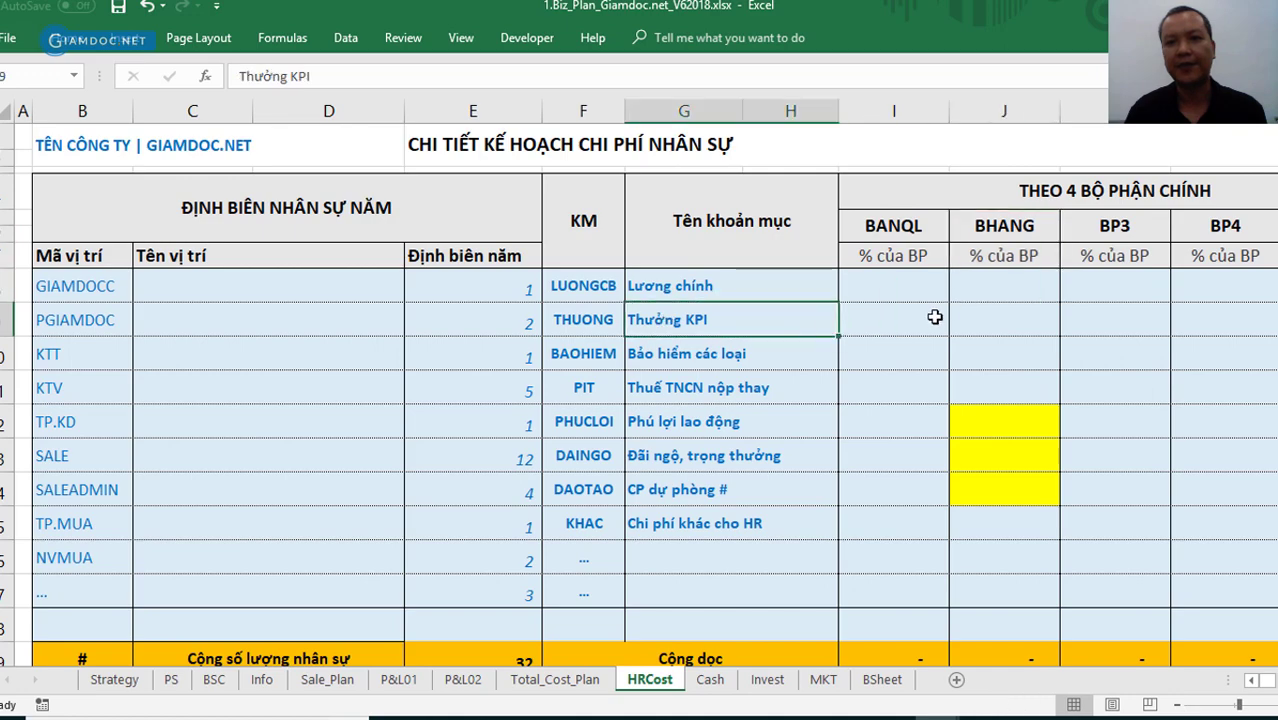
left_click_drag(1004, 219, 1010, 423)
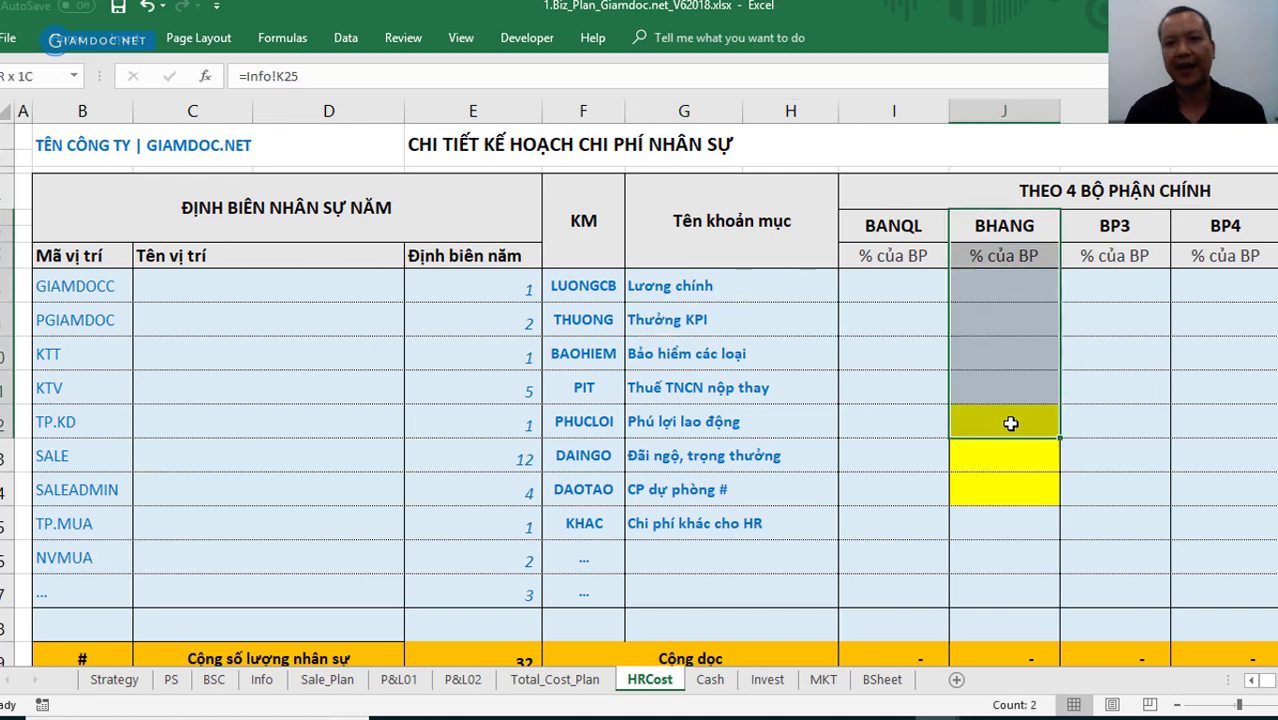
- Examine the BP3 to BP5 department columns and the cost share formulas, down to the start of the detail table
left_click(1122, 213)
left_click(1127, 346)
scroll(640, 390, "right", 4)
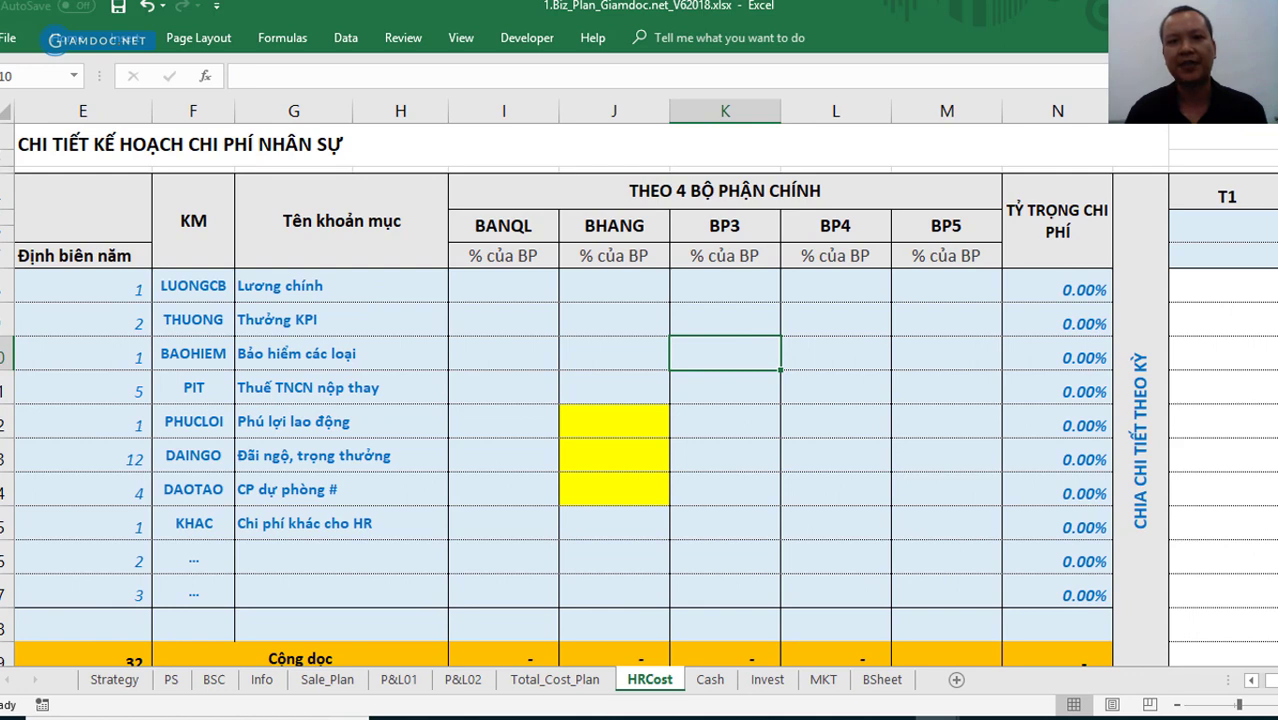
left_click(940, 412)
left_click(1036, 459)
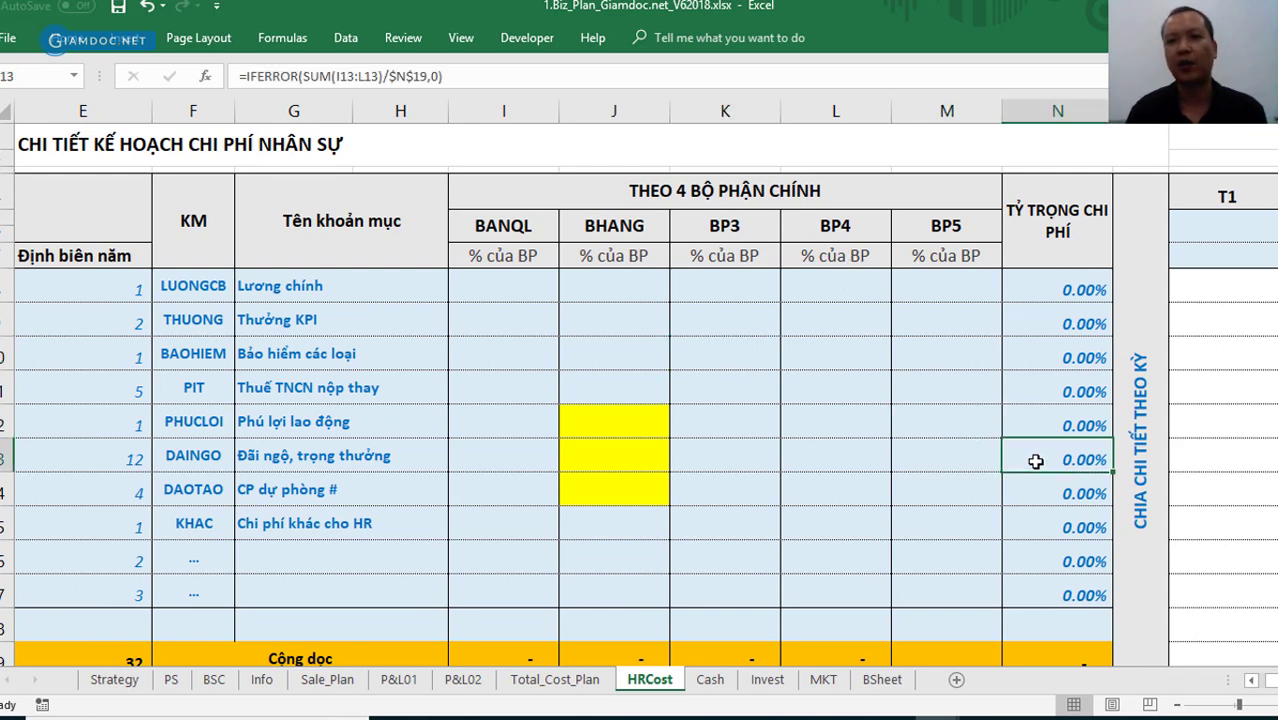
scroll(1036, 459, "down", 2)
scroll(1036, 459, "up", 2)
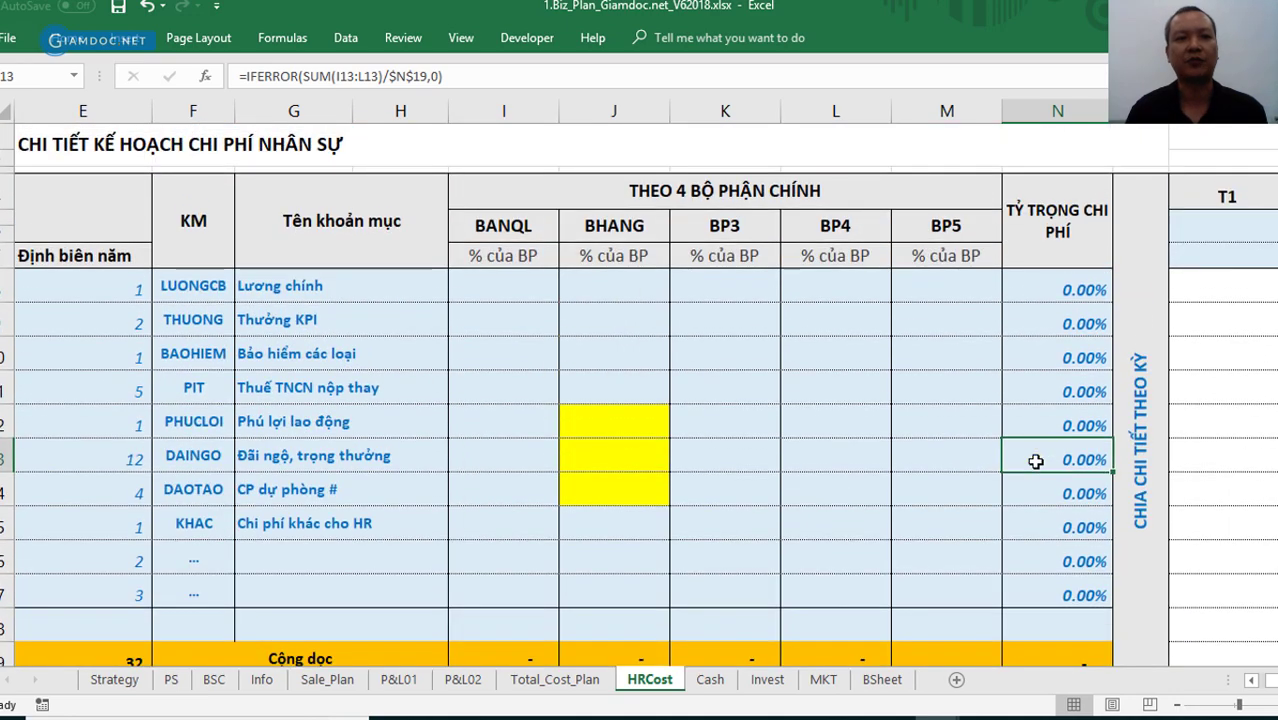
scroll(1036, 460, "right", 3)
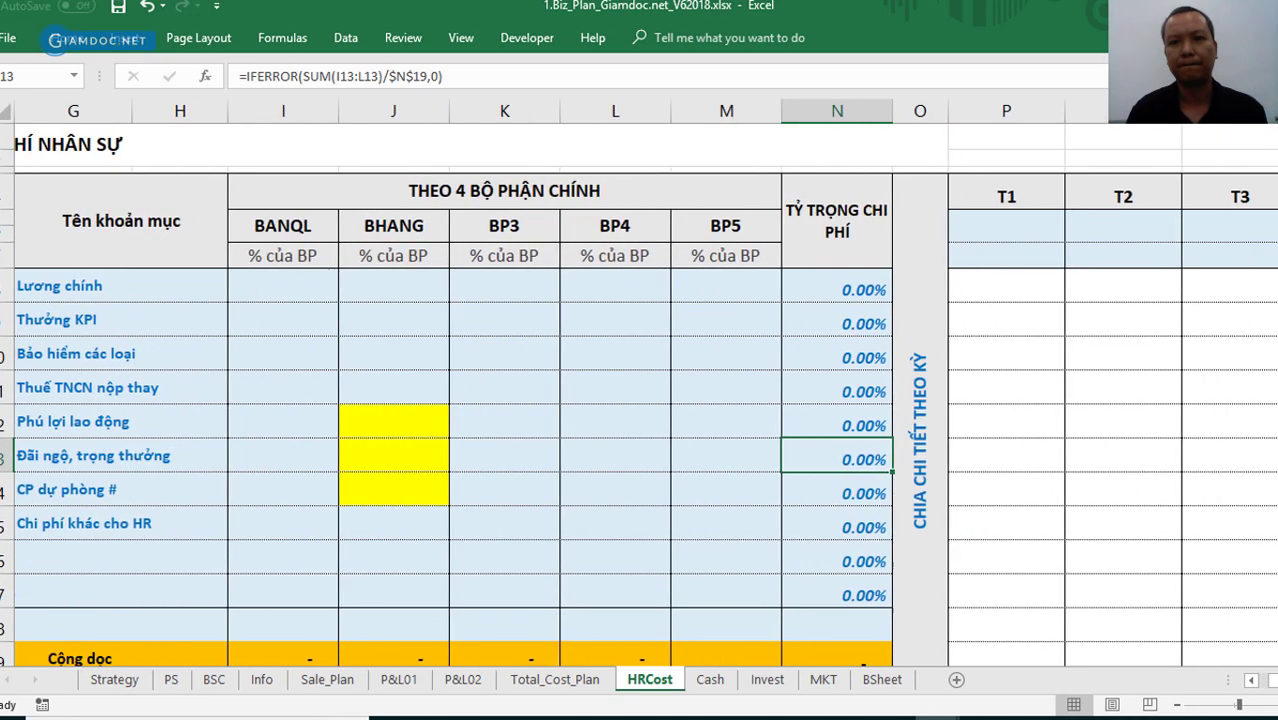
left_click(852, 479)
scroll(852, 479, "down", 6)
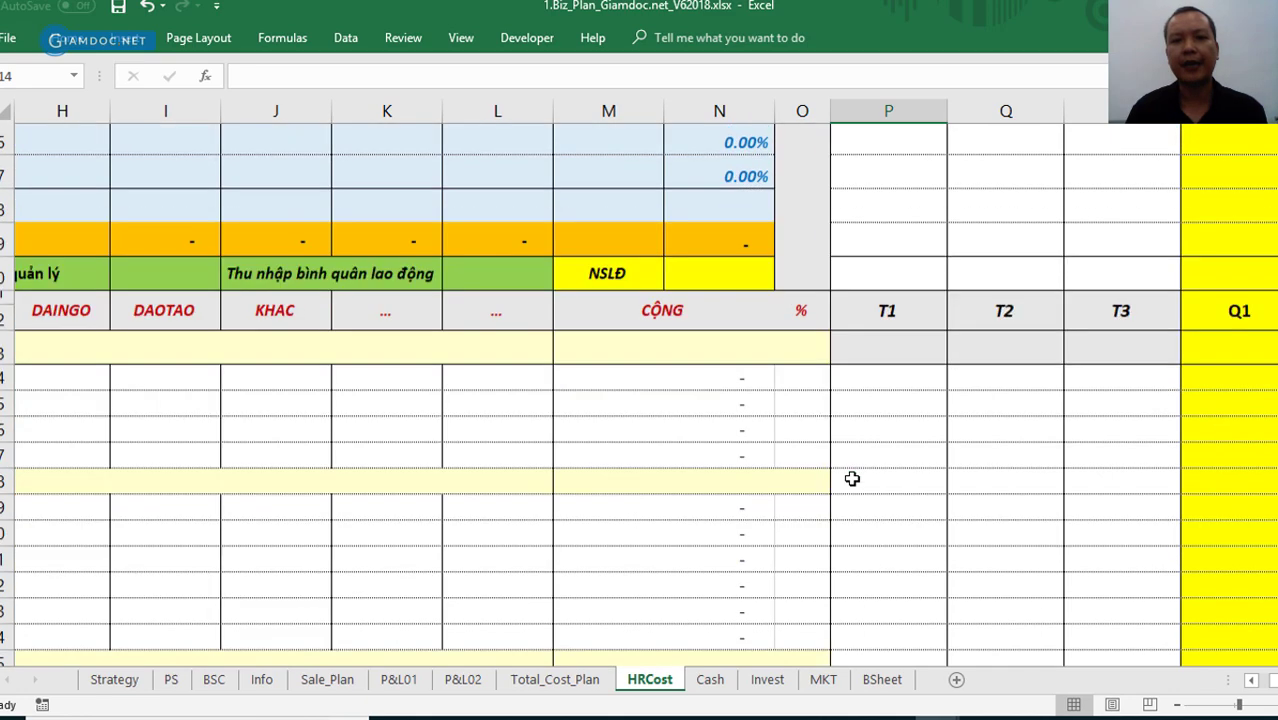
scroll(852, 479, "up", 3)
scroll(852, 479, "up", 1)
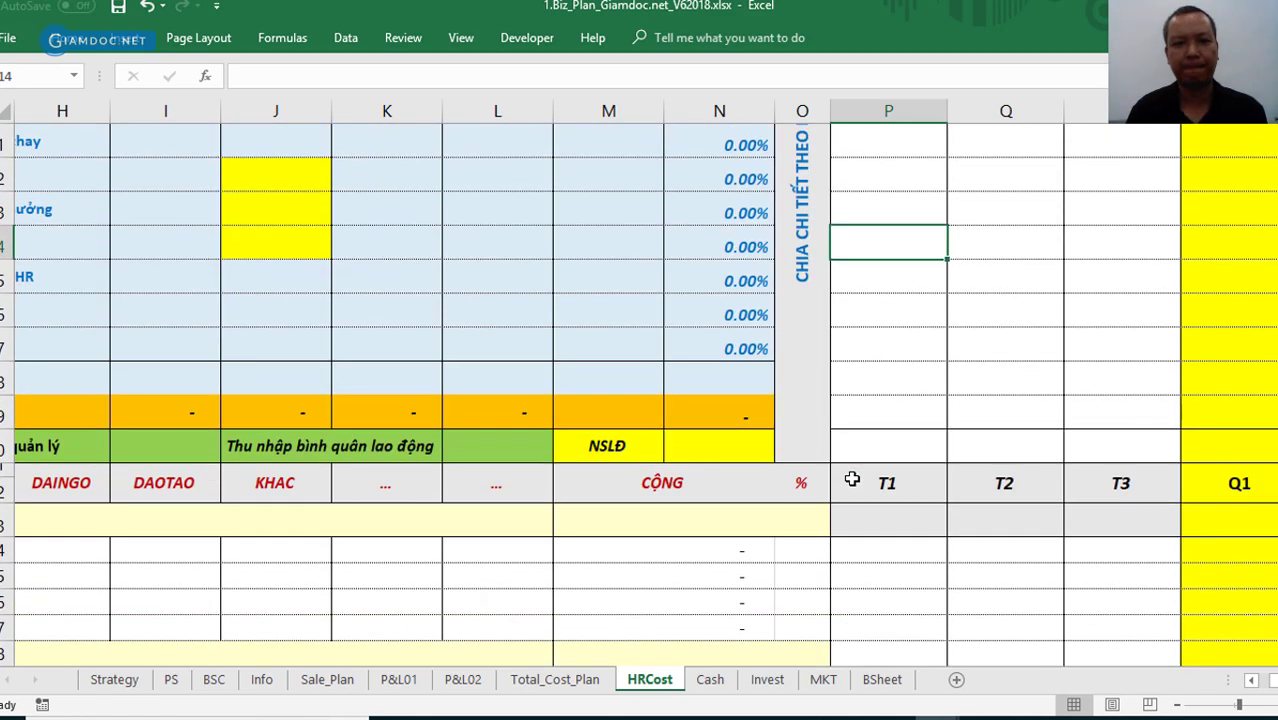
scroll(852, 479, "up", 3)
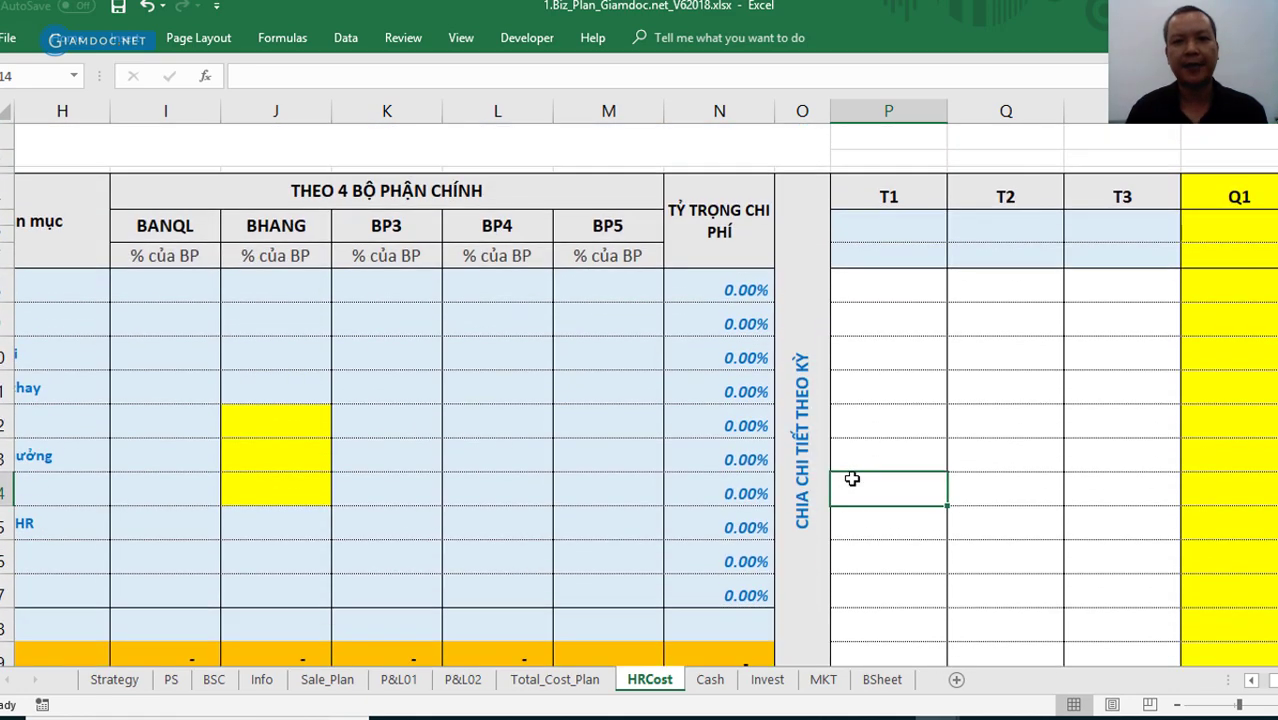
- Inspect the cost share column and the BP5 percentage cells beside it
left_click(792, 110)
left_click(705, 219)
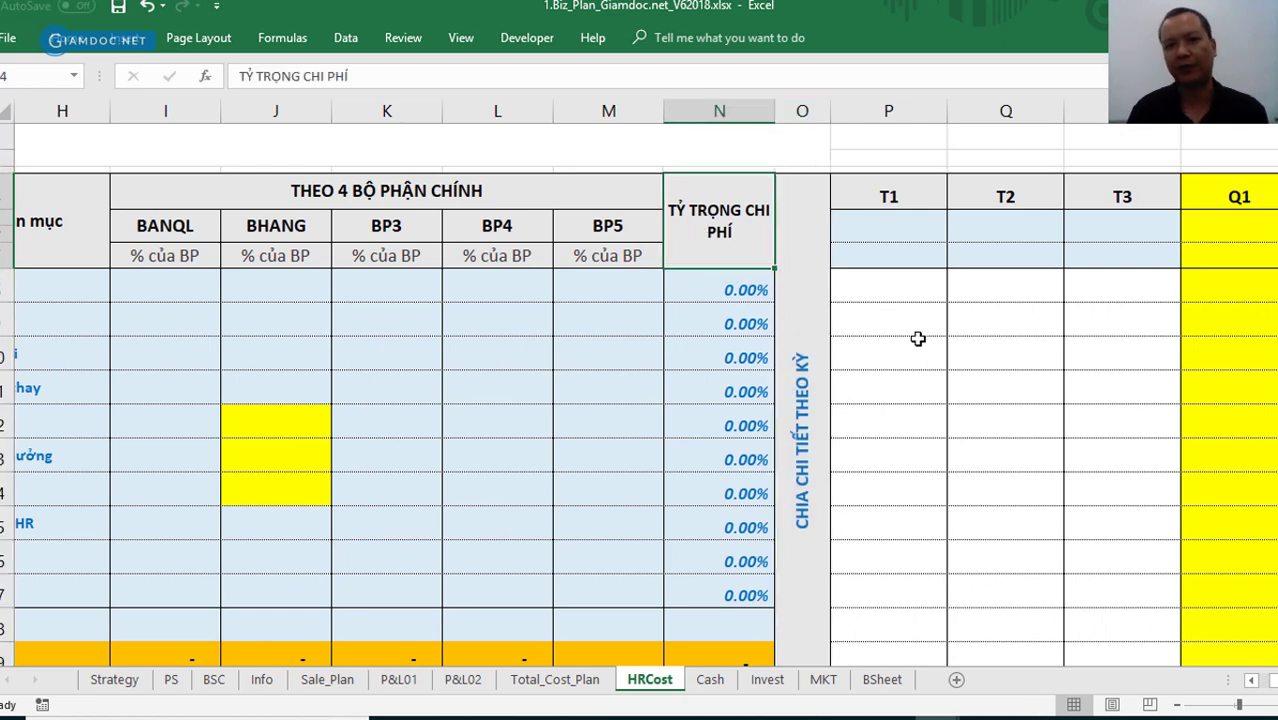
right_click(724, 112)
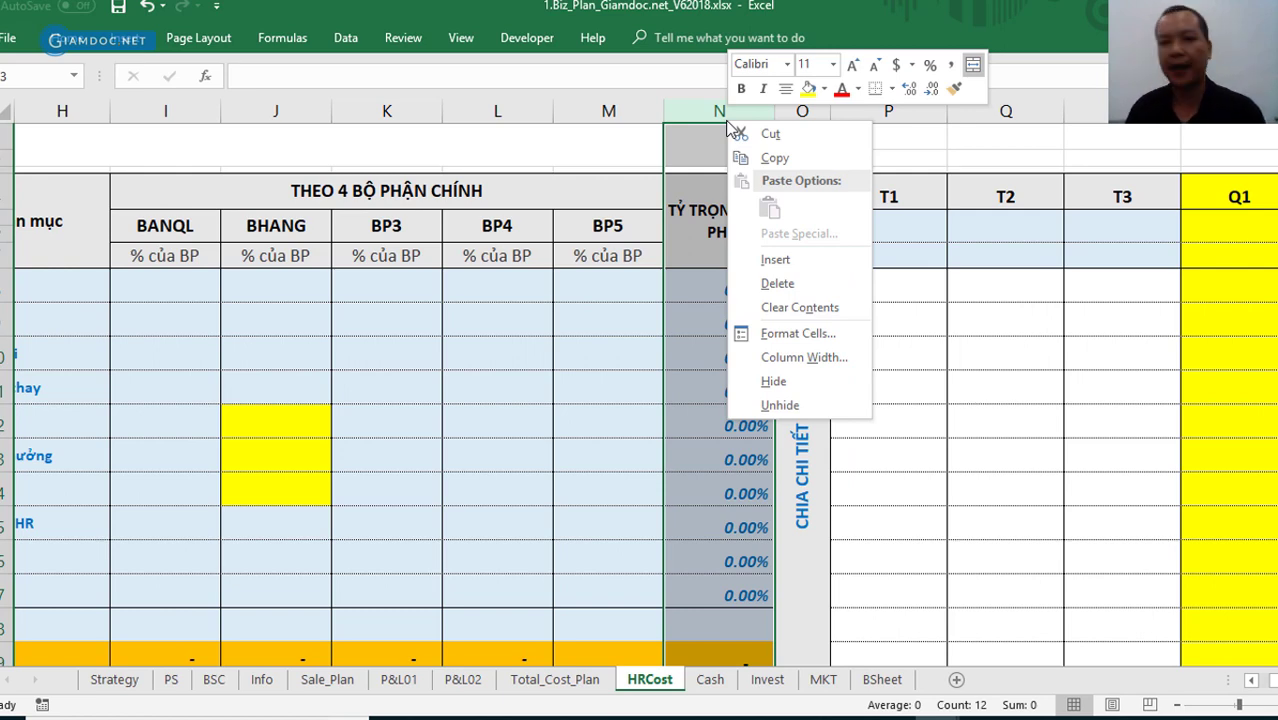
left_click(613, 357)
left_click_drag(613, 357, 620, 525)
left_click(625, 456)
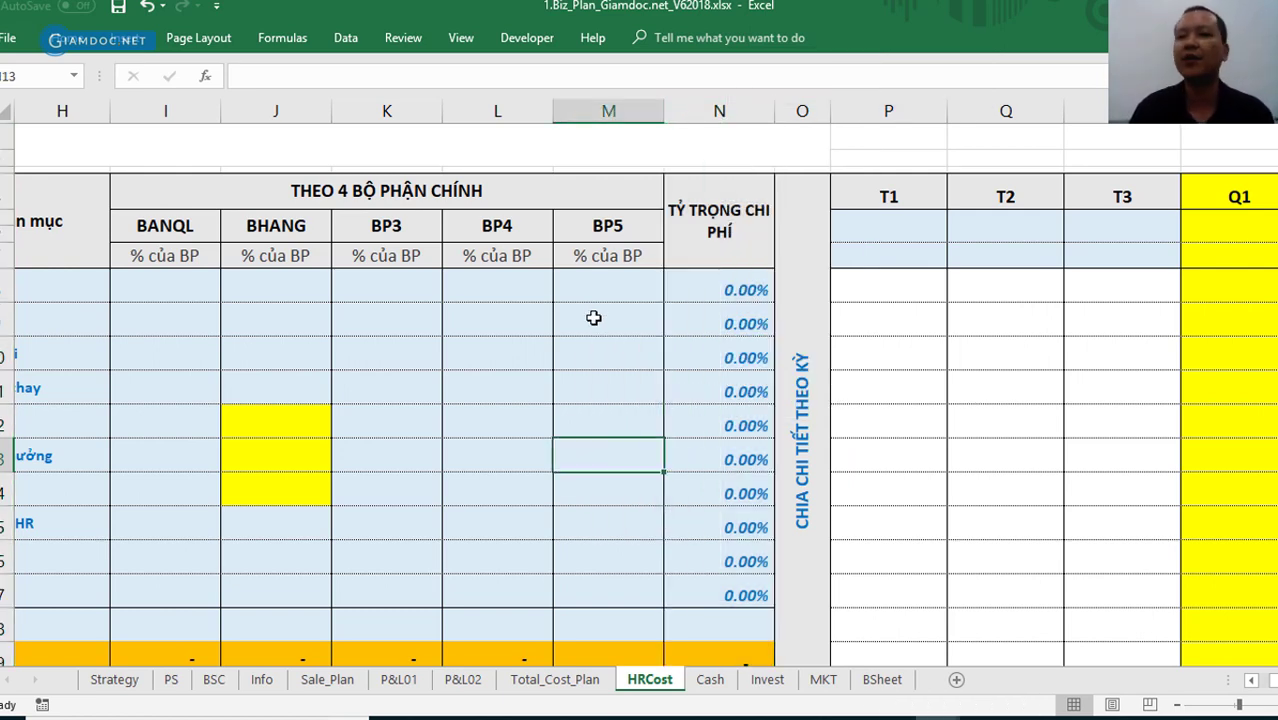
left_click(593, 317)
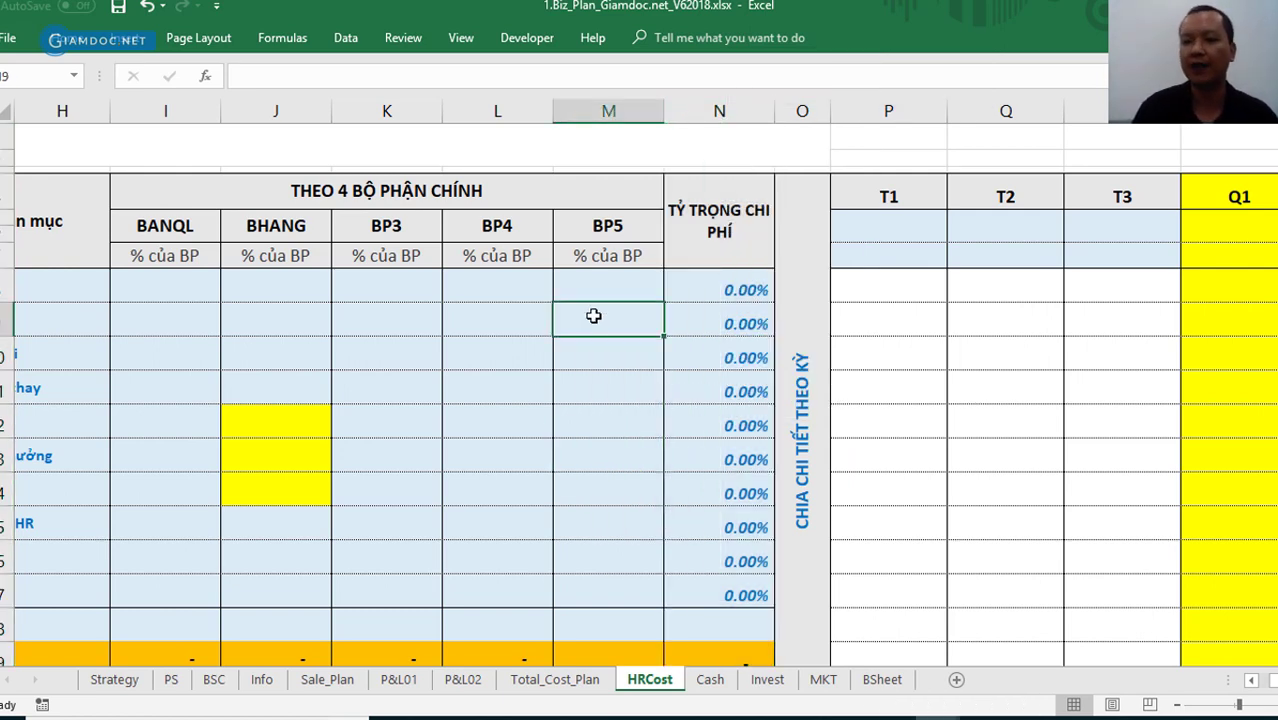
- Review the upper planning table from the GIAMDOCC row down, covering position codes, headcounts, cost items and department percentages
left_click(1251, 681)
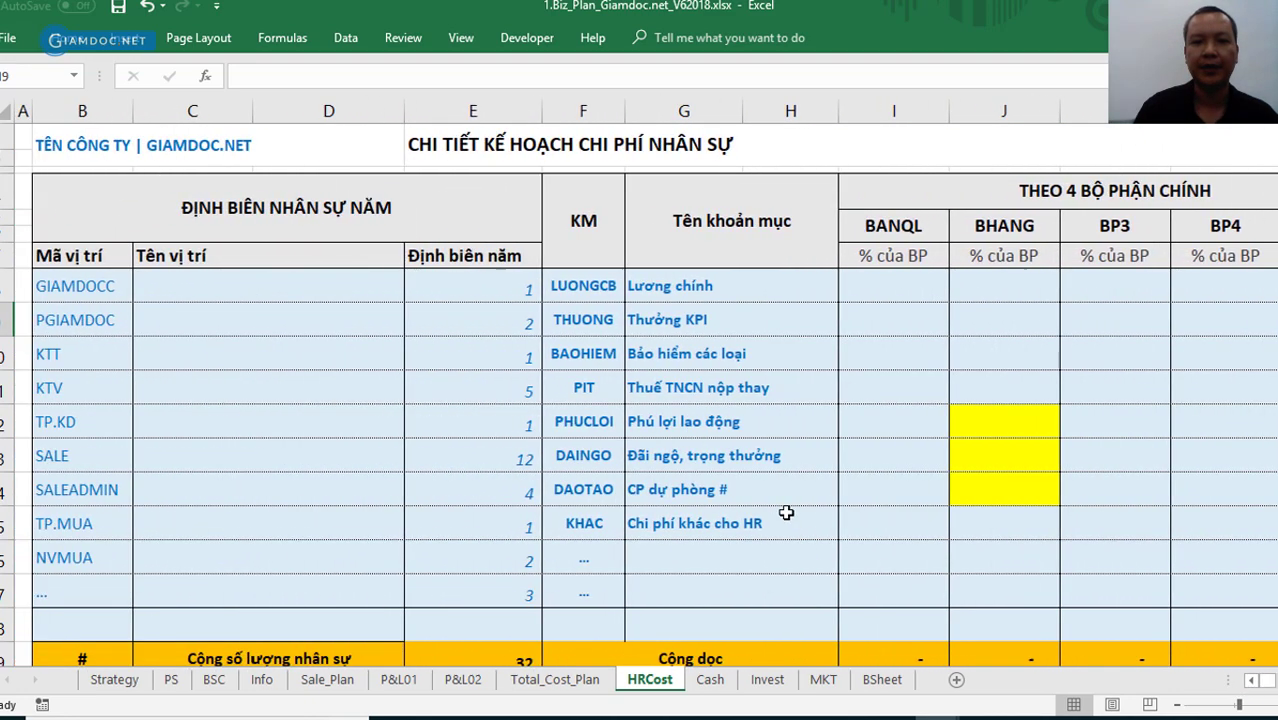
left_click(784, 511)
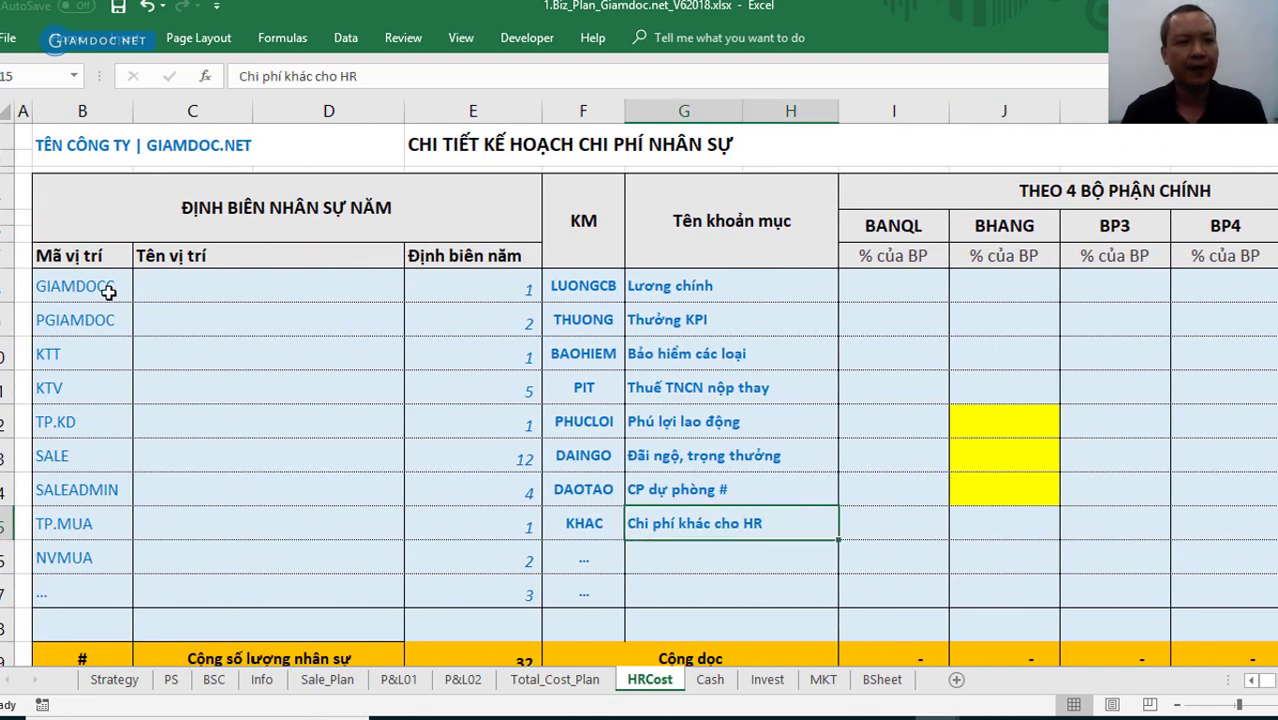
left_click(135, 319)
left_click_drag(104, 286, 1187, 590)
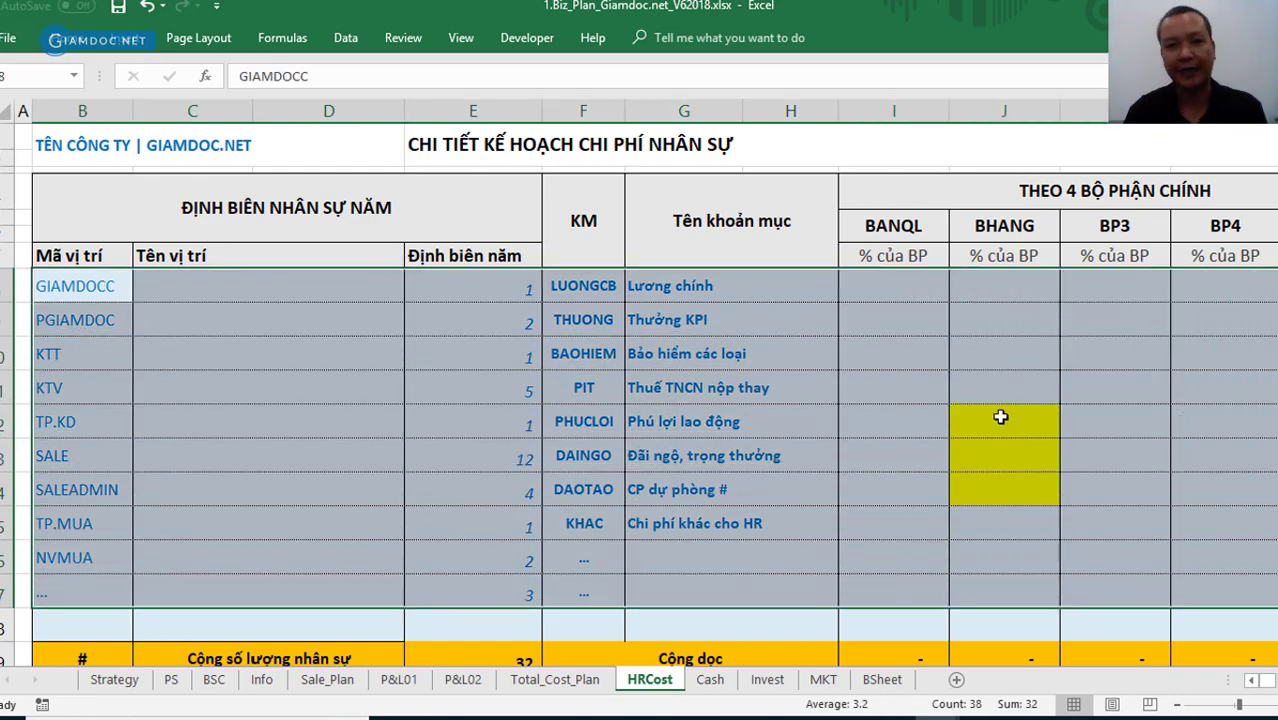
- Examine the position rows under the BANQL department in the detail table, across the LUONGCB to KHAC cost columns
scroll(1000, 416, "down", 8)
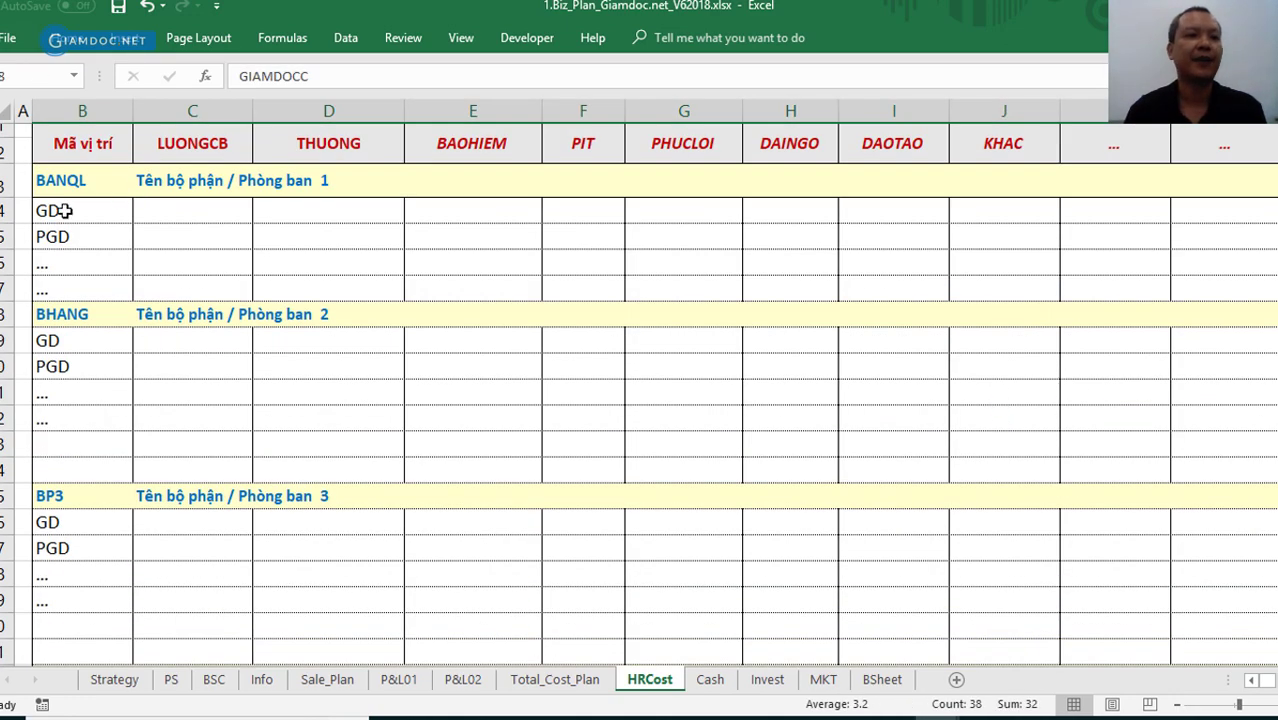
left_click(63, 211)
left_click(68, 180)
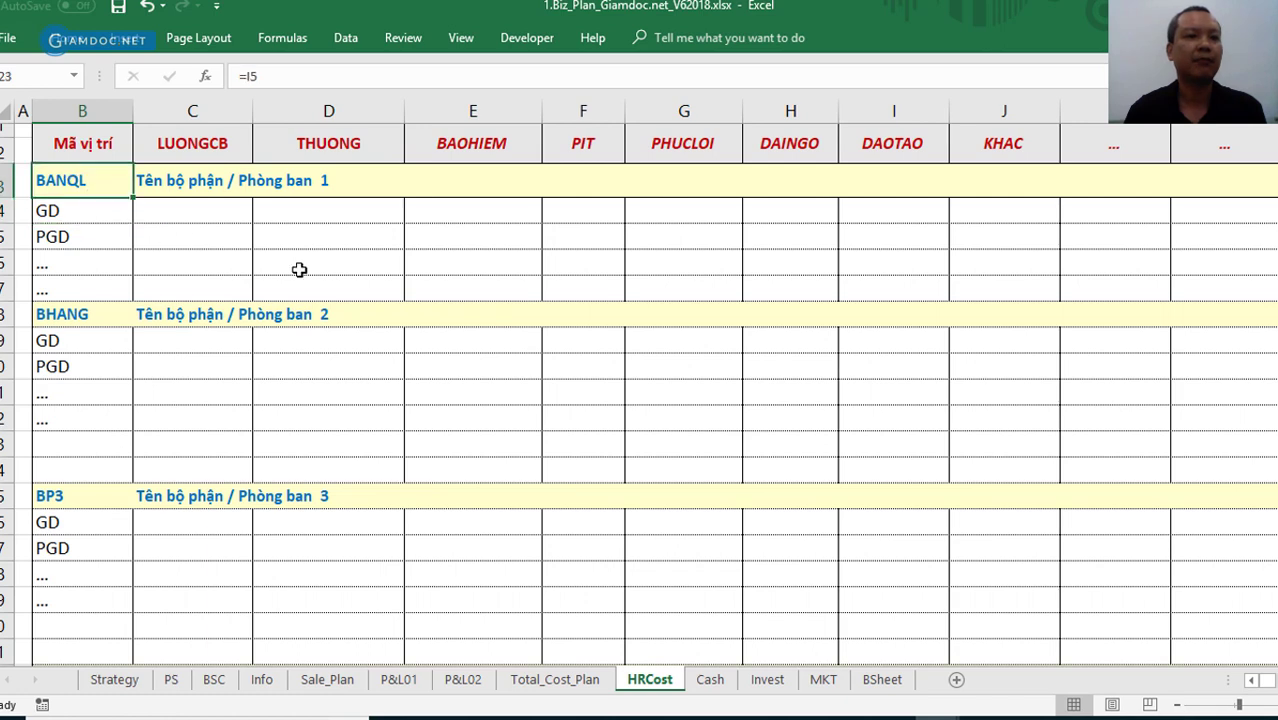
left_click(80, 215)
left_click(90, 237)
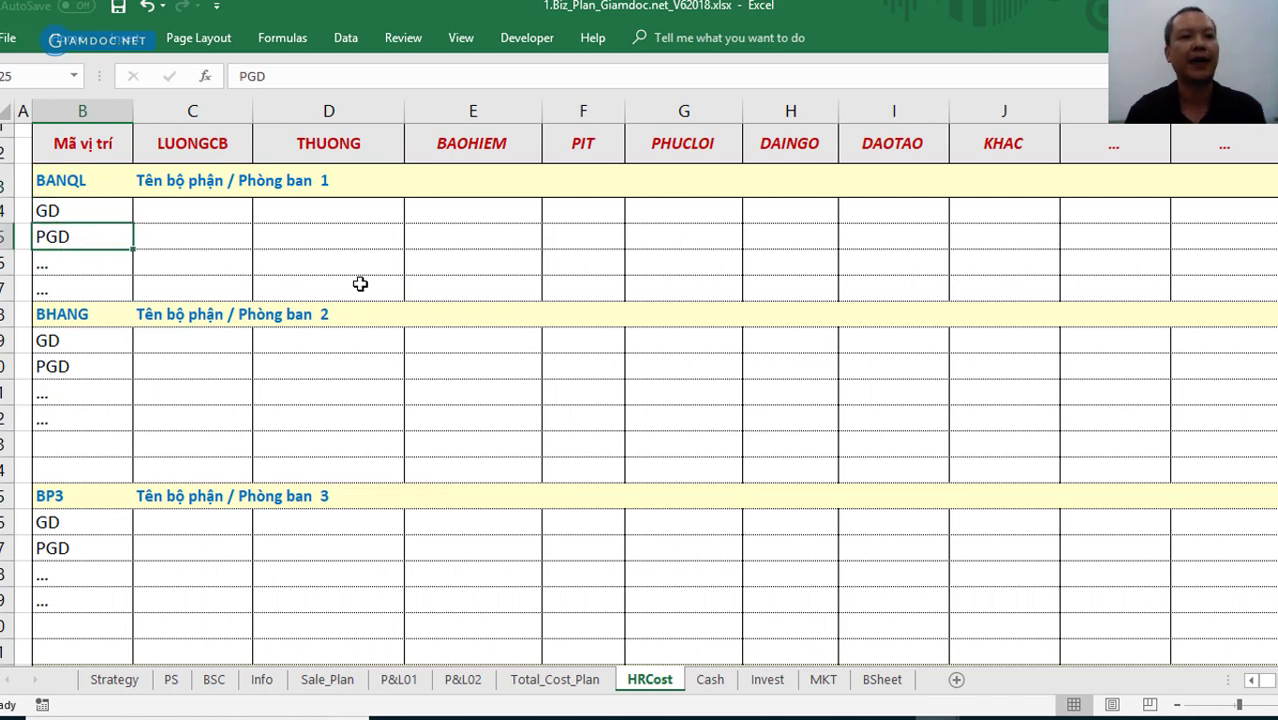
left_click(205, 211)
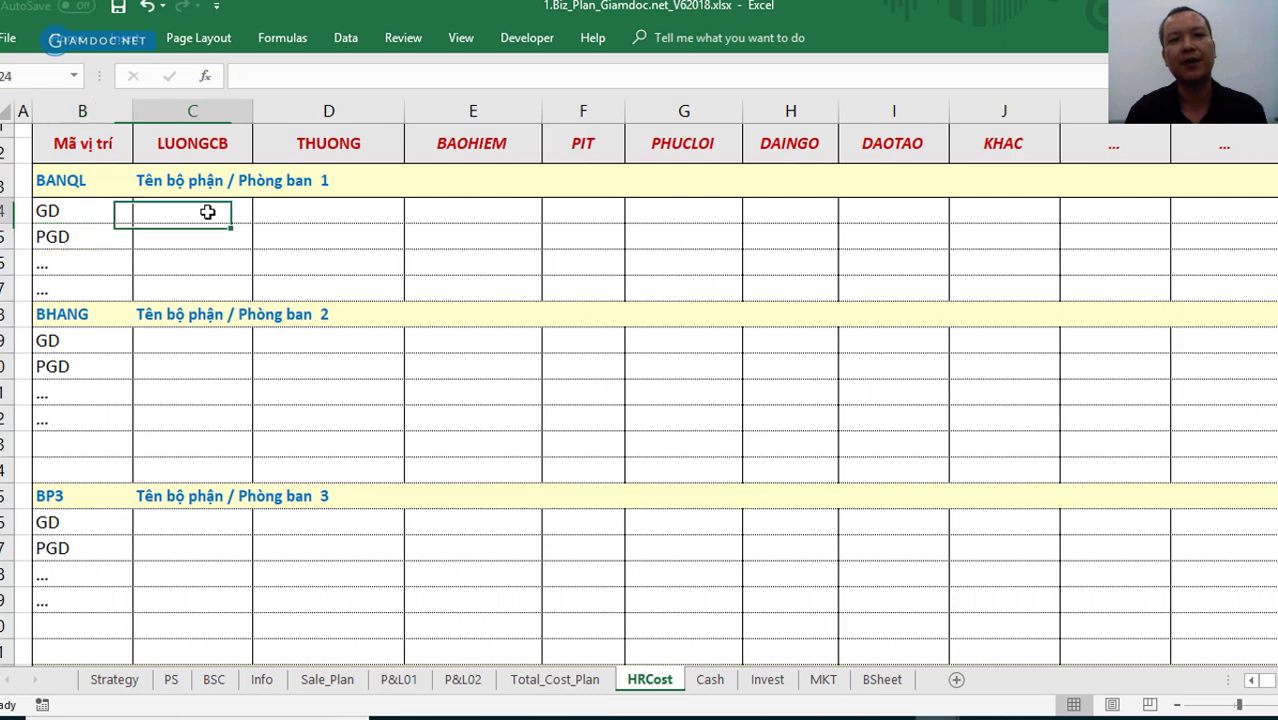
left_click(528, 242)
left_click(575, 242)
left_click(811, 268)
left_click(900, 263)
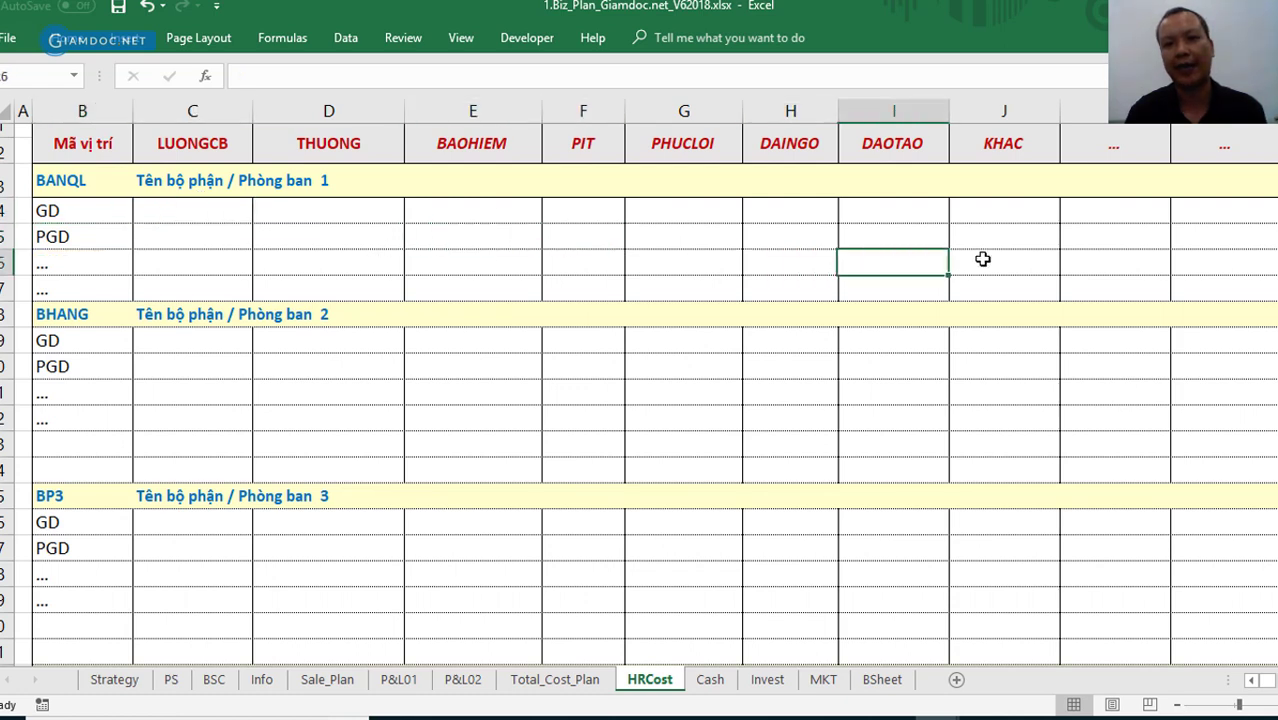
left_click(1020, 247)
- Review the BANQL department's PGD row across its cost item, total, monthly and quarterly columns
key("Left")
key("Left")
key("Left")
key("Left")
key("Left")
key("Left")
key("Left")
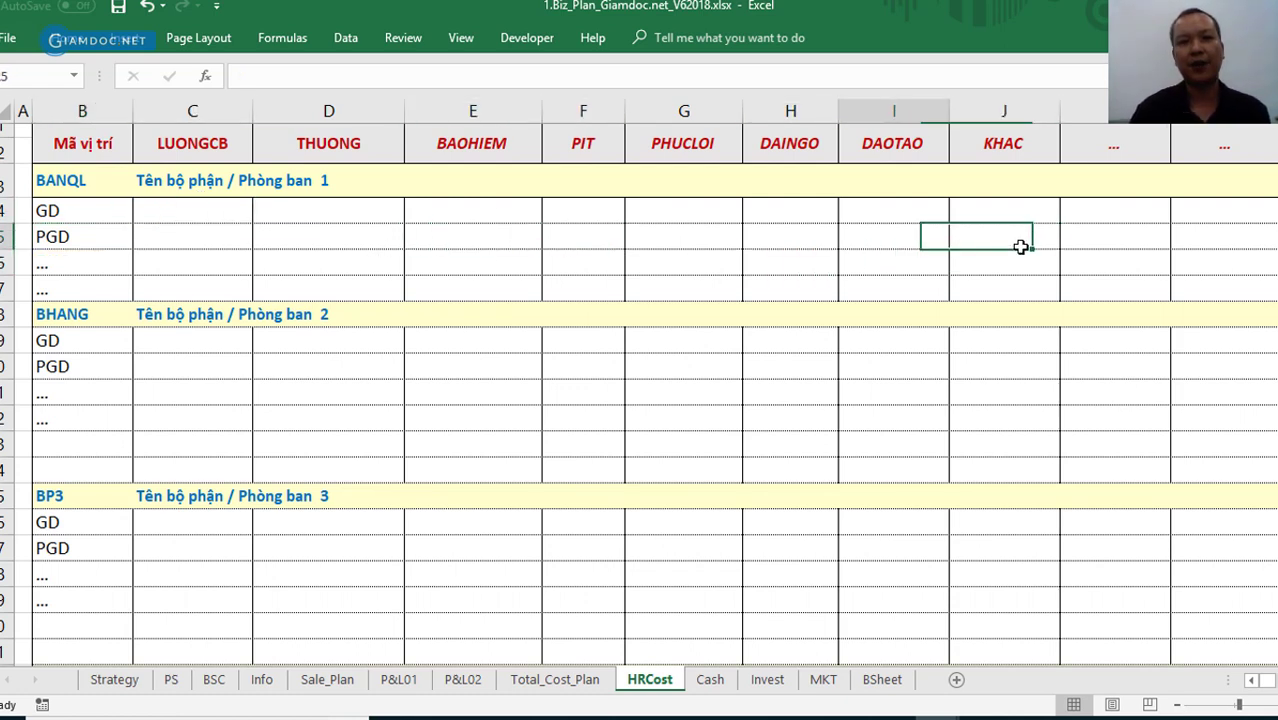
key("Right")
key("Right")
key("Right")
key("Right")
key("Right")
key("Right")
key("Right")
key("Right")
key("Right")
key("Right")
key("Right")
key("Right")
key("Right")
key("Right")
key("Right")
key("Right")
key("Right")
key("Right")
key("Right")
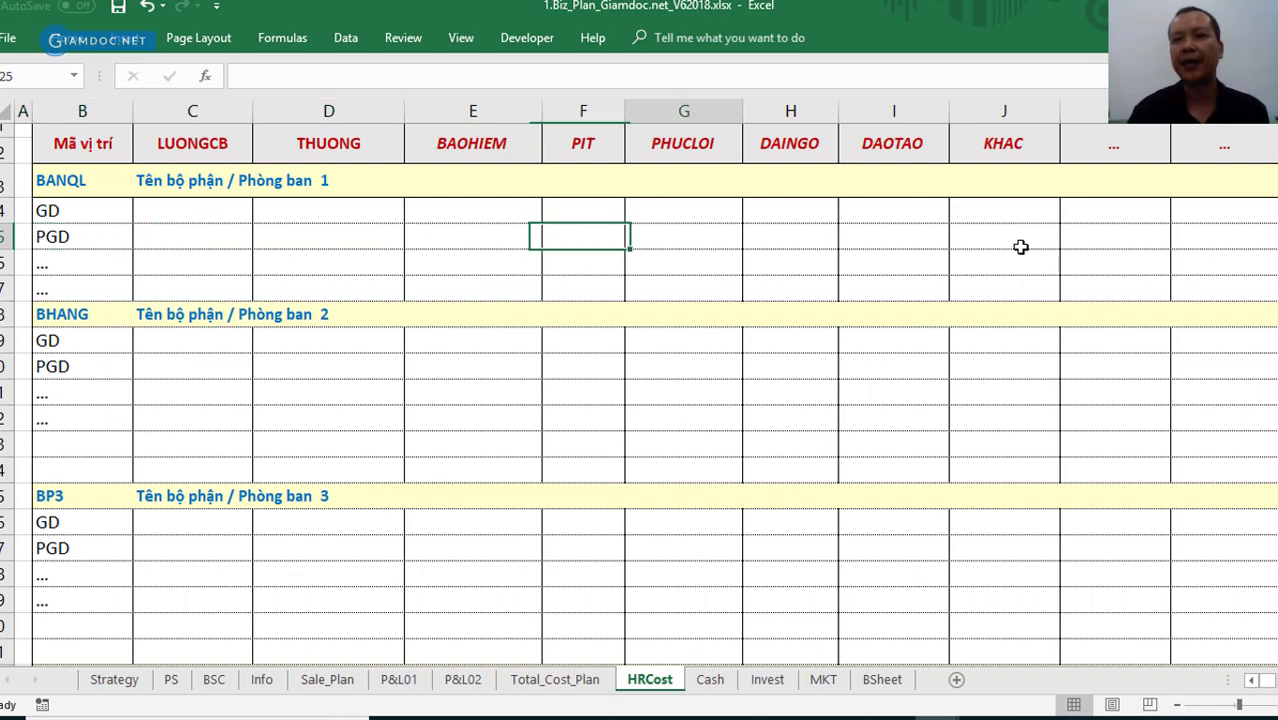
key("Left")
key("Left")
key("Left")
key("Left")
key("Left")
key("Left")
key("Left")
key("Left")
key("Left")
key("Left")
key("Left")
key("Left")
key("Left")
key("Left")
key("Left")
key("Left")
key("Left")
key("Left")
key("Left")
key("Left")
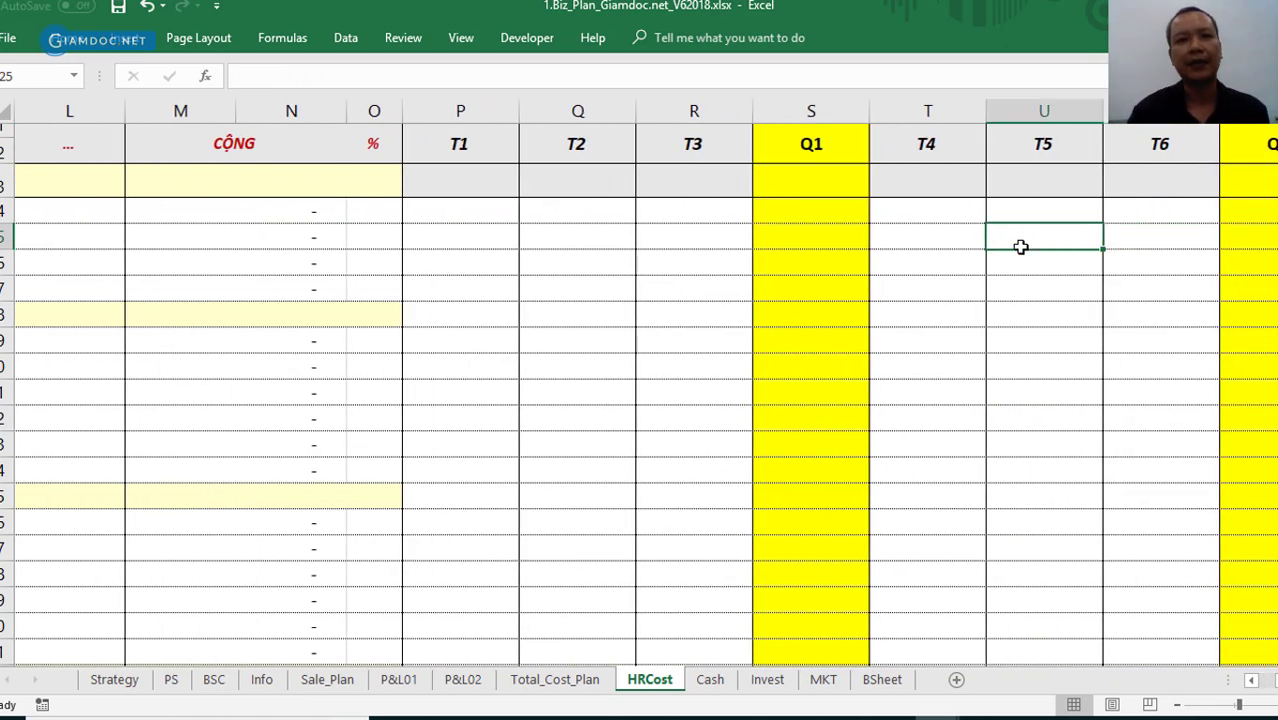
key("Right")
key("Right")
key("Right")
key("Right")
key("Right")
key("Right")
key("Right")
key("Right")
key("Right")
key("Right")
key("Right")
key("Right")
key("Right")
key("Right")
key("Right")
key("Right")
key("Right")
key("Right")
key("Right")
key("Right")
key("Right")
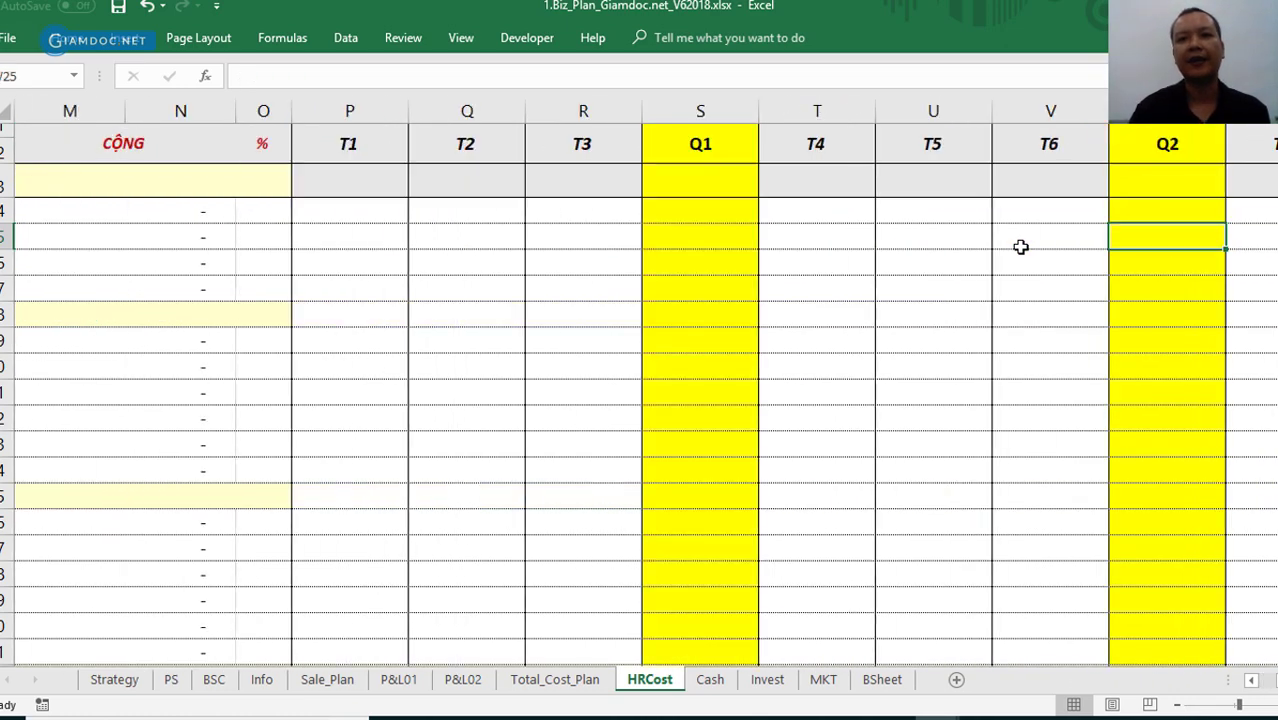
- Examine the detail table's monthly and quarterly allocation columns from T1 through Q4
left_click(372, 206)
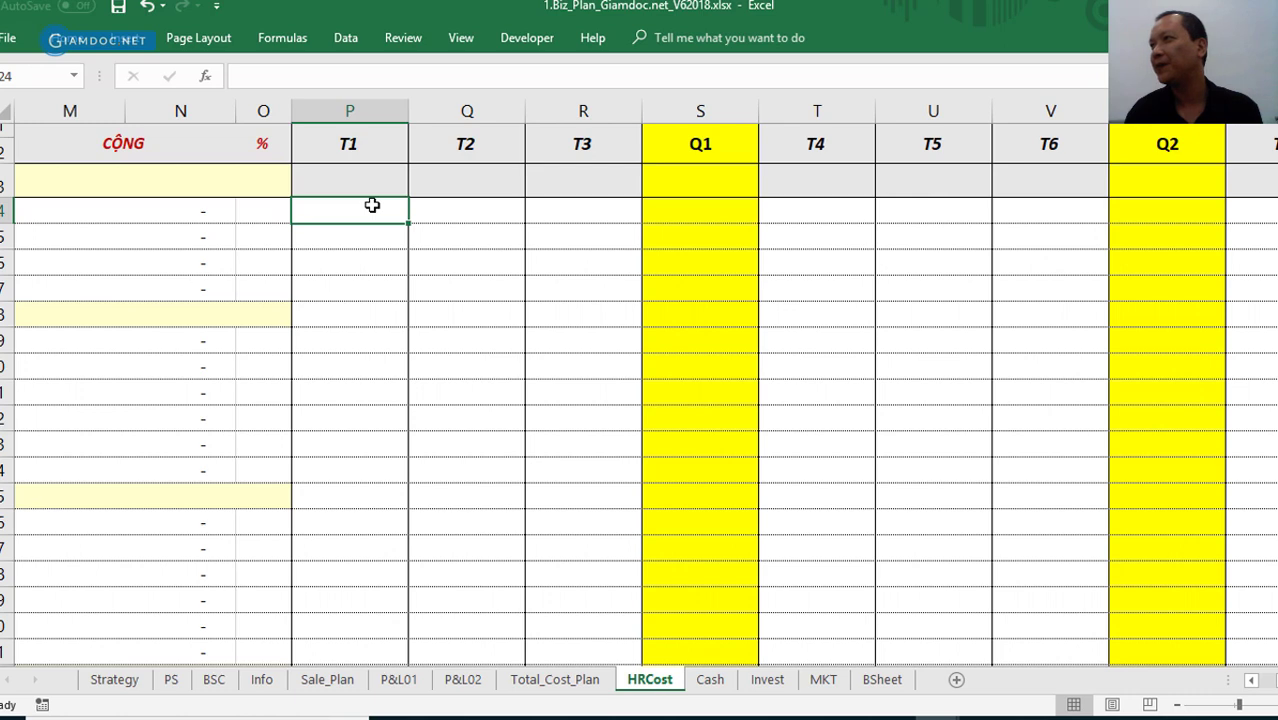
left_click(361, 235)
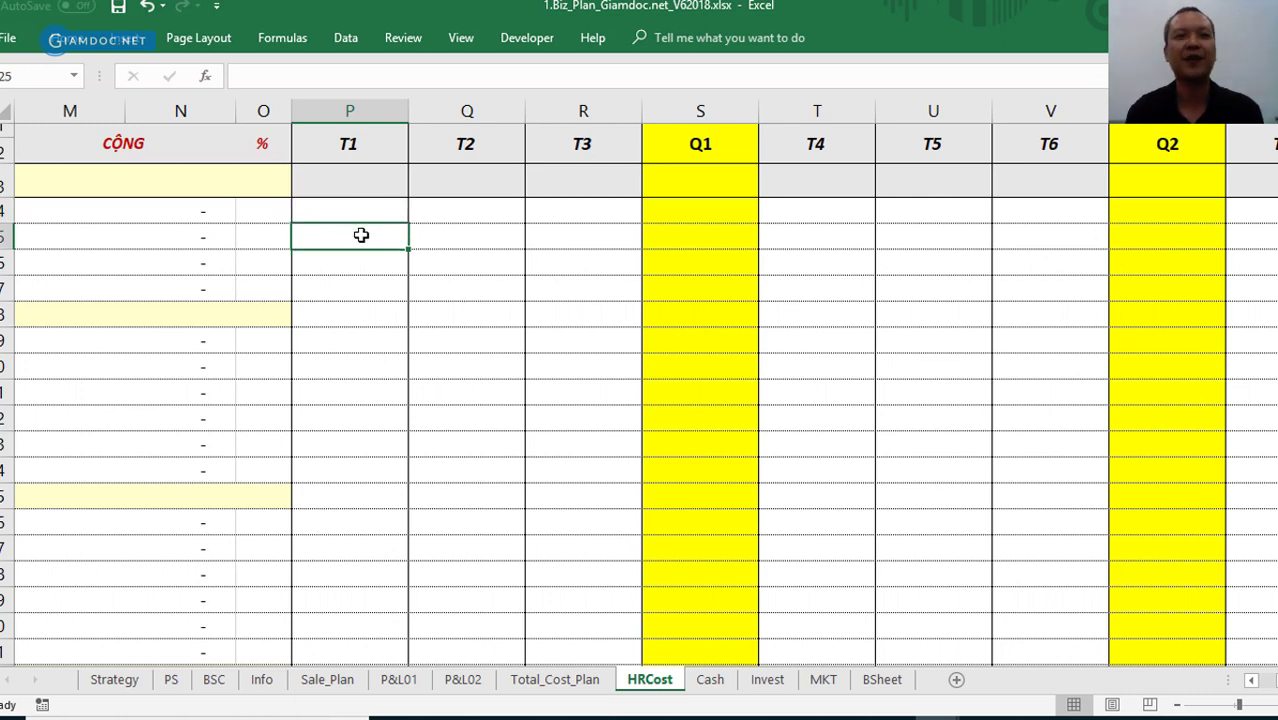
left_click(364, 280)
key("Down")
key("Down")
key("Down")
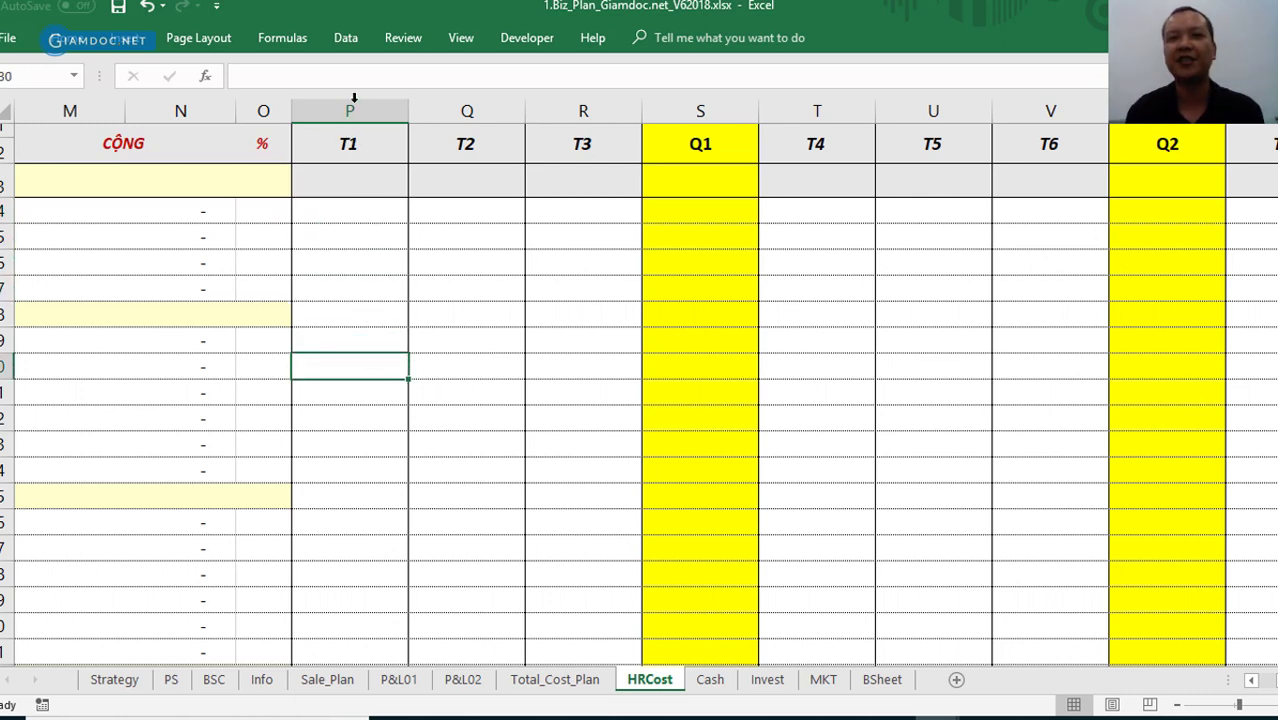
left_click_drag(365, 108, 1240, 115)
scroll(882, 237, "right", 1)
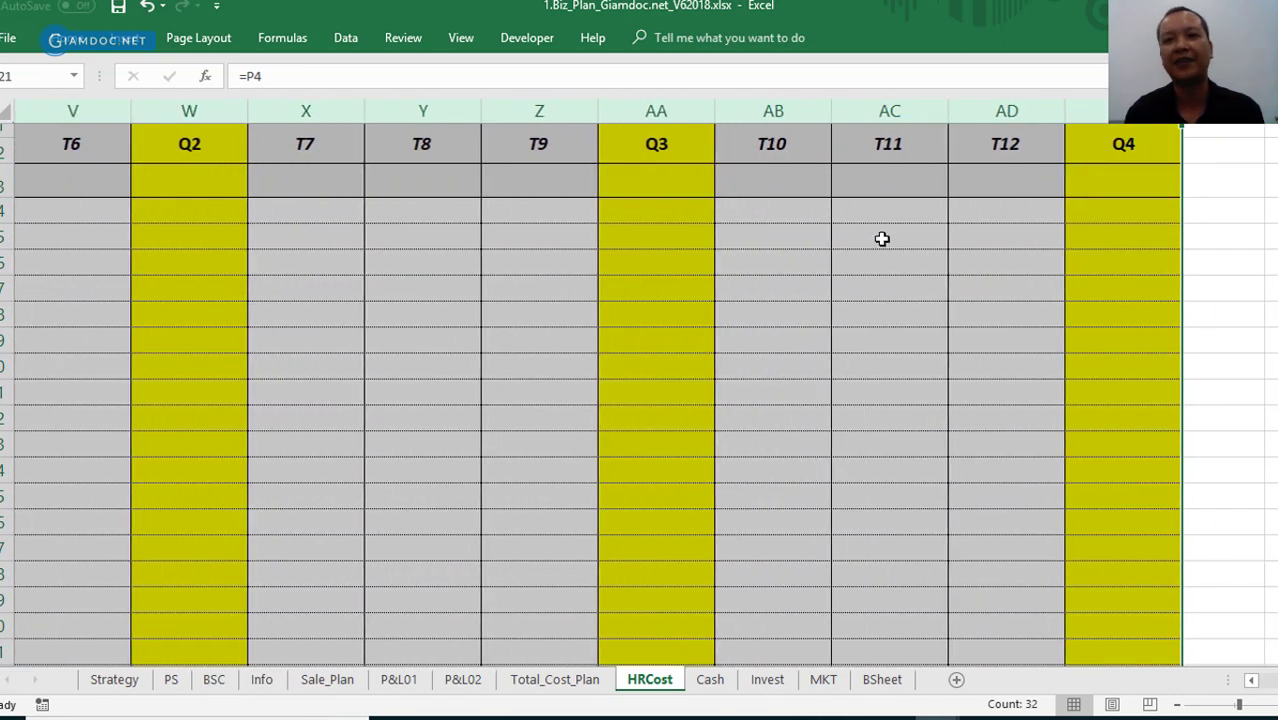
left_click(876, 231)
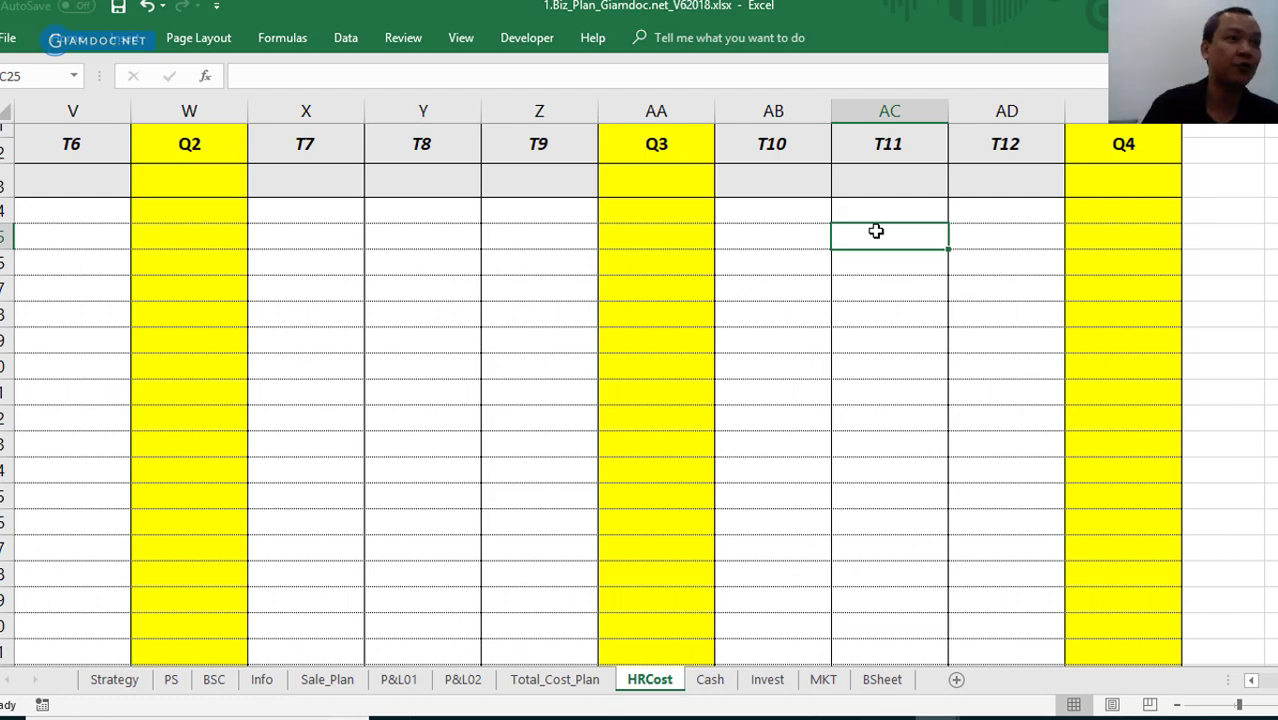
key("Left")
key("Left")
key("Left")
key("Left")
key("Left")
key("Left")
key("Left")
key("Left")
key("Left")
key("Left")
key("Left")
key("Left")
key("Left")
key("Left")
key("Left")
key("Left")
key("Left")
key("Left")
key("Left")
key("Left")
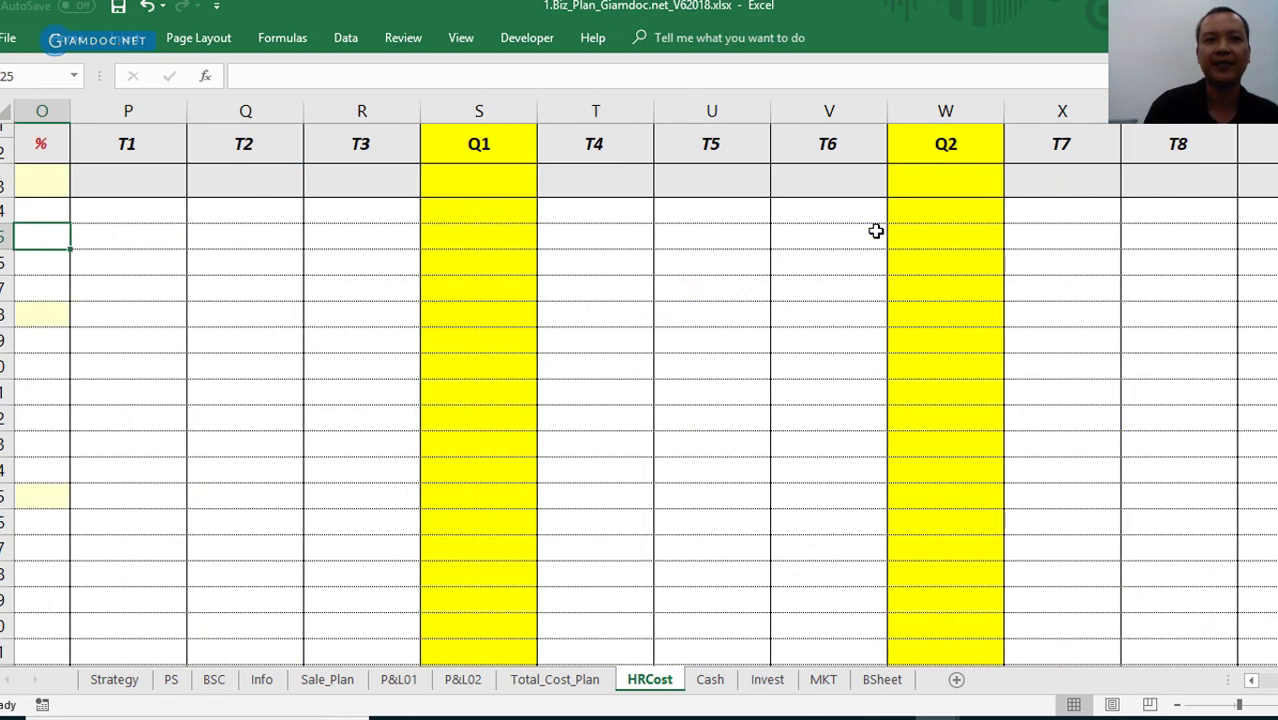
- Review the upper planning table again, from the GIAMDOCC row across headcounts and cost items to the department percentages
key("Right")
key("Right")
key("Down")
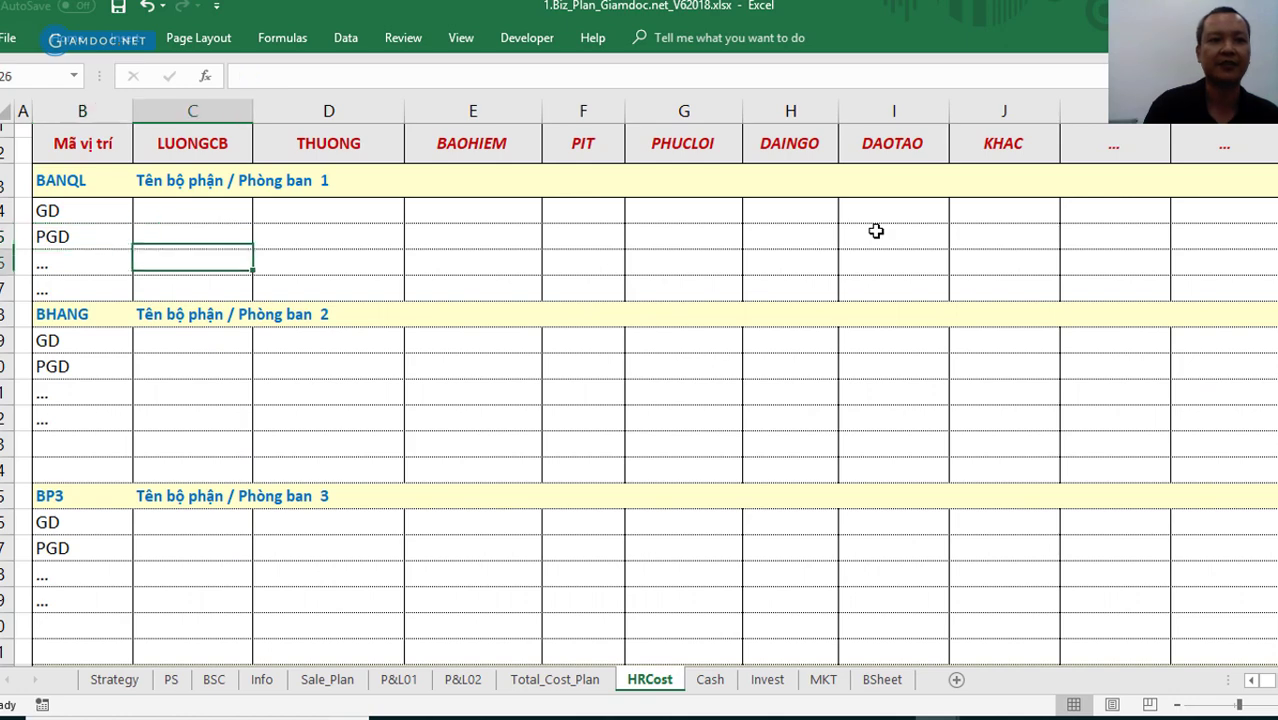
scroll(876, 231, "up", 7)
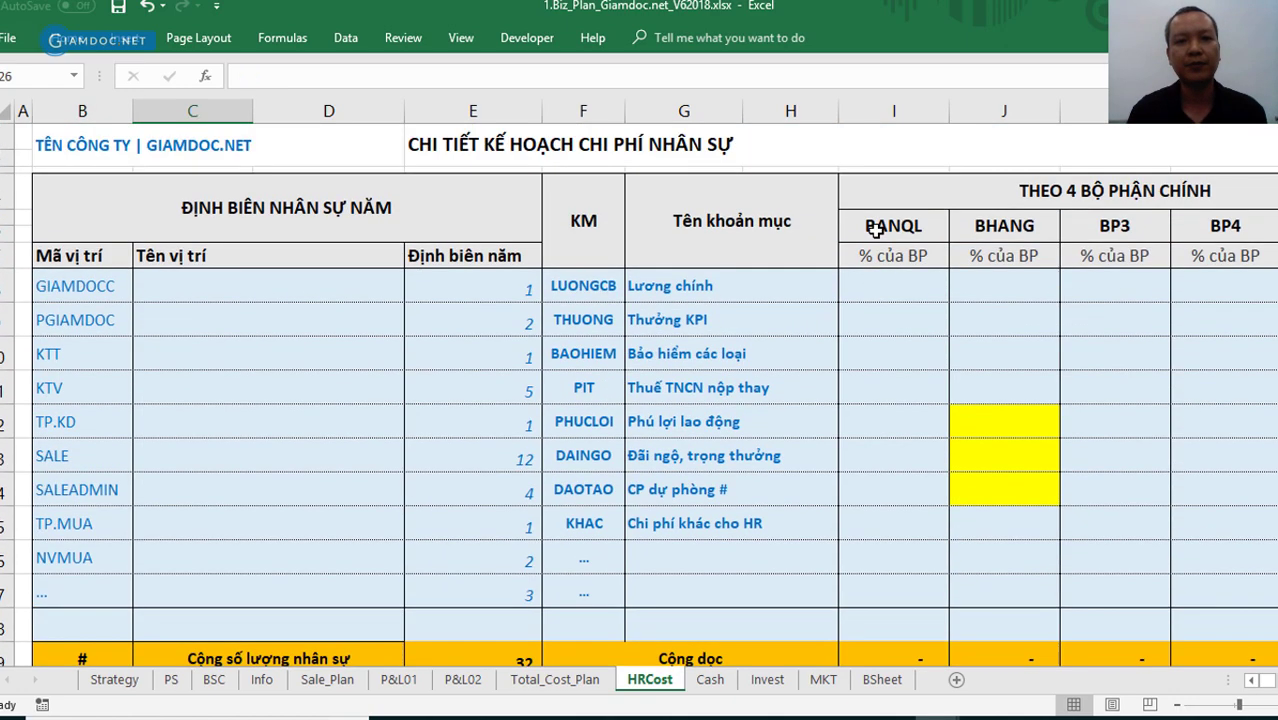
left_click_drag(46, 292, 1211, 600)
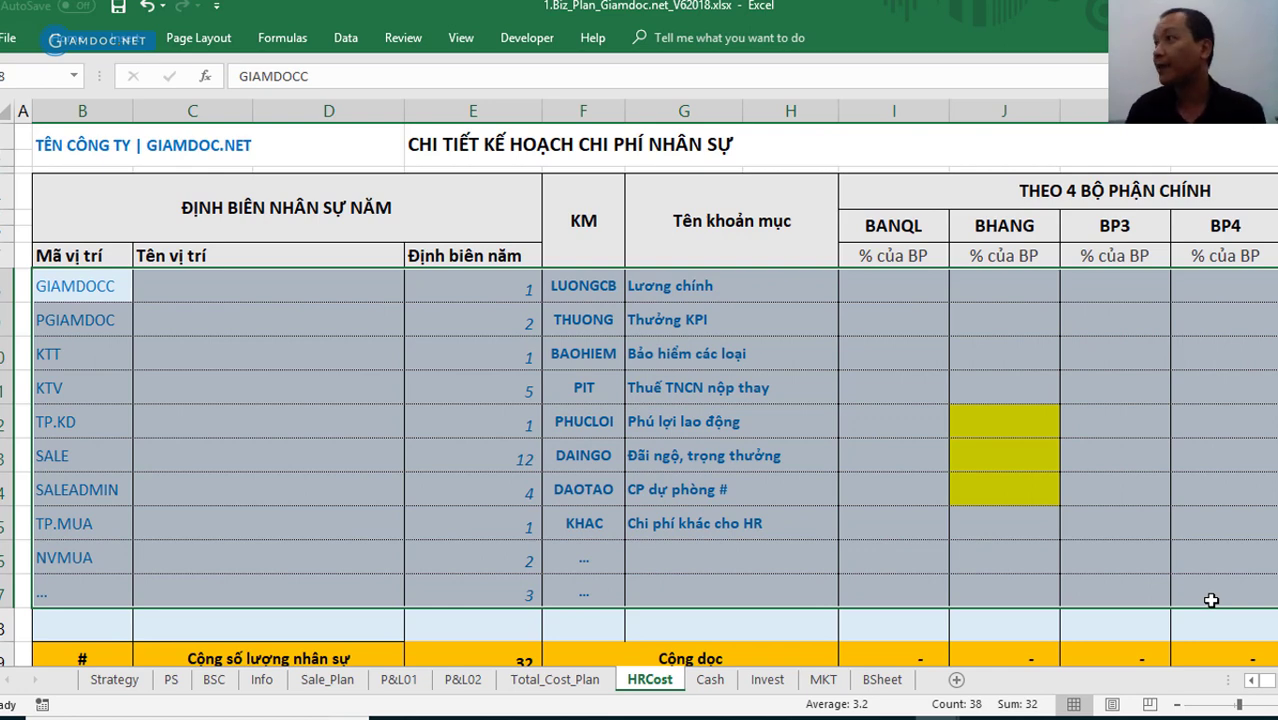
left_click(1057, 435)
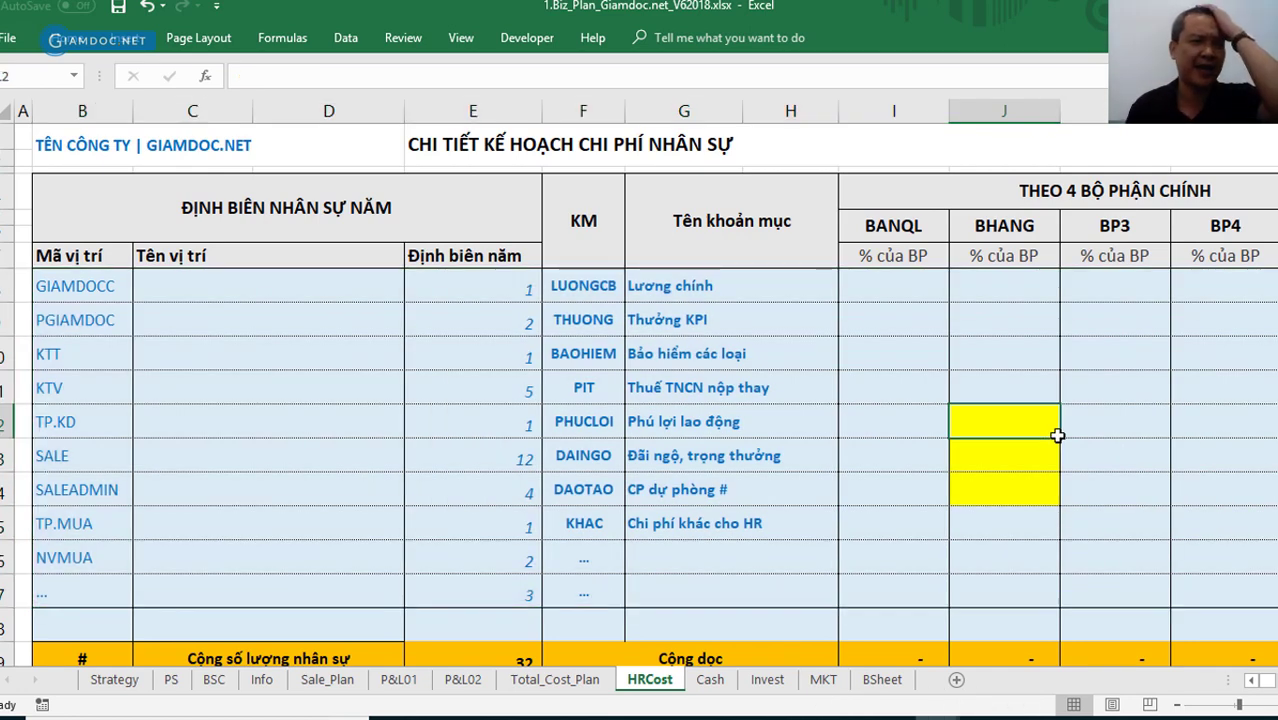
- Examine the department blocks of the detail table, such as BHANG and BP3, across the cost item, total and monthly columns
scroll(1058, 436, "down", 9)
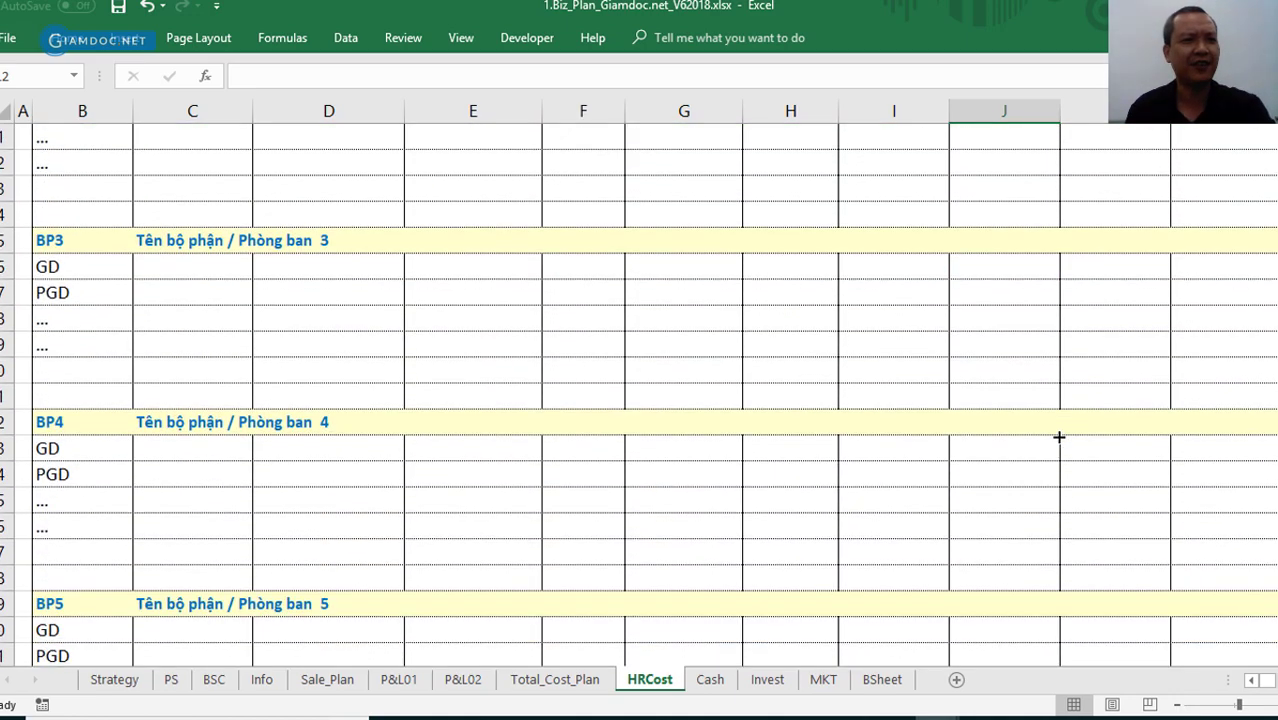
scroll(525, 399, "up", 10)
left_click_drag(73, 316, 638, 497)
left_click(712, 410)
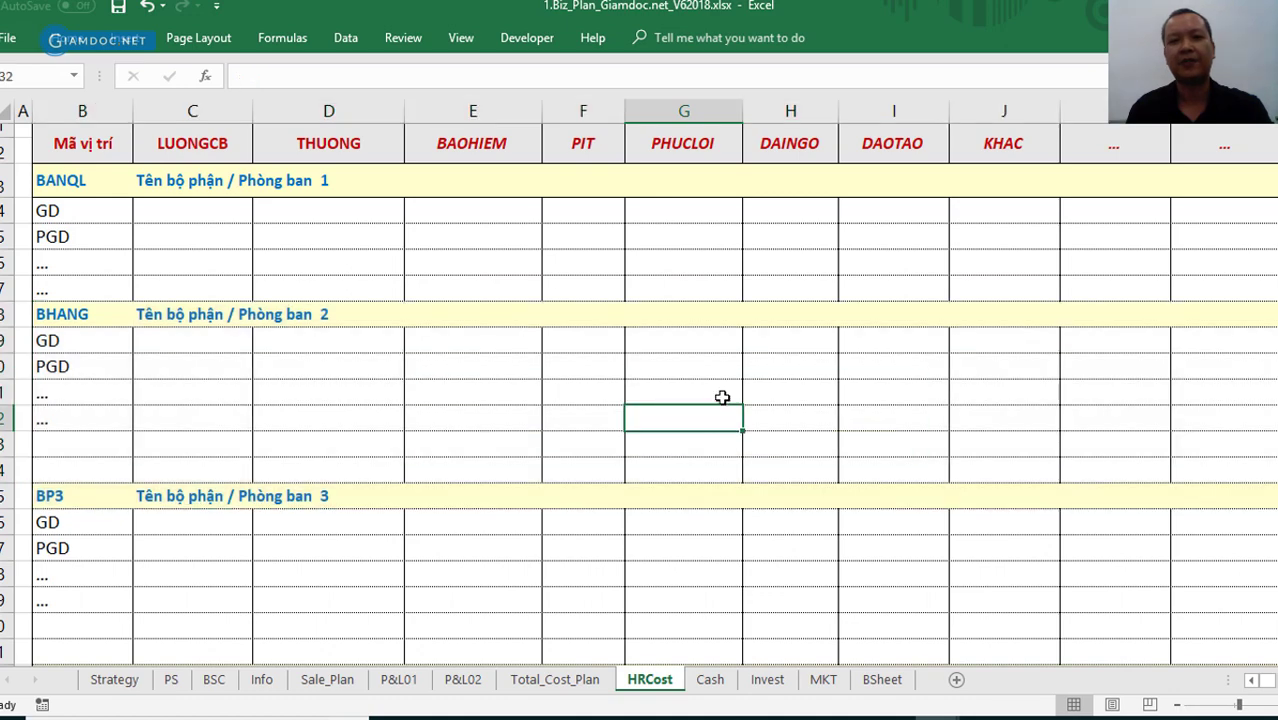
left_click(1007, 420)
left_click(1110, 375)
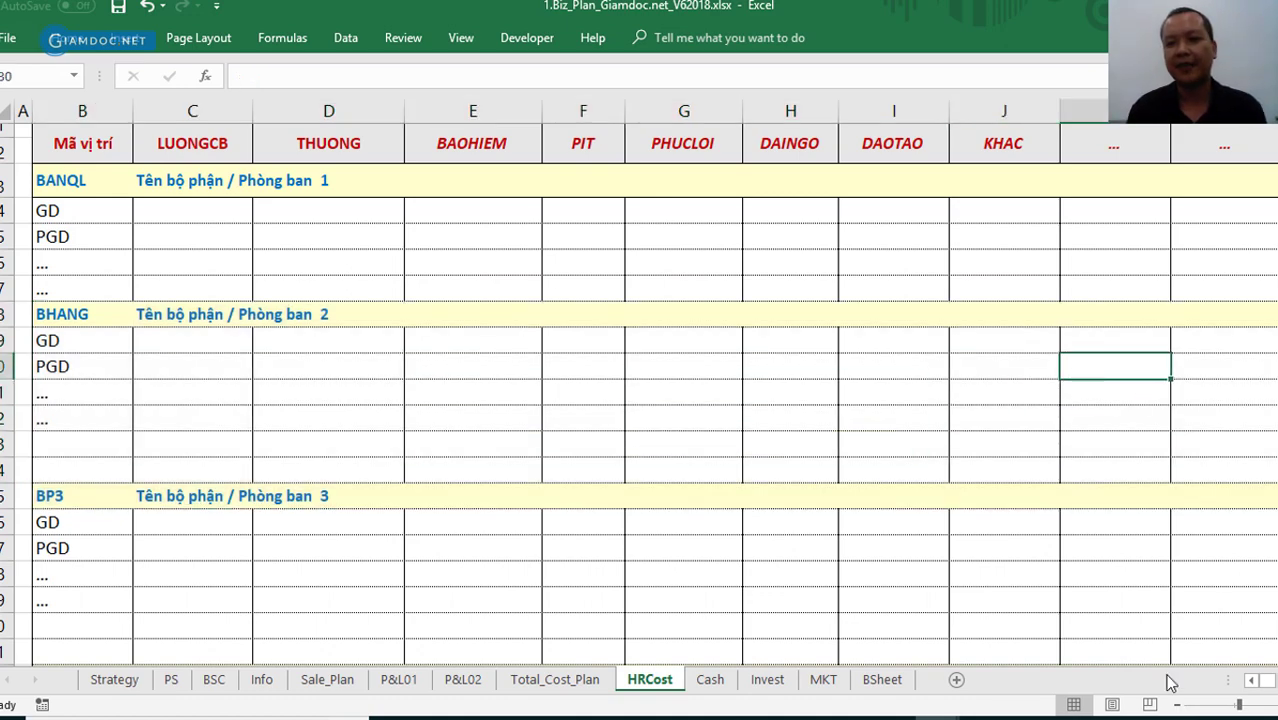
scroll(804, 450, "right", 5)
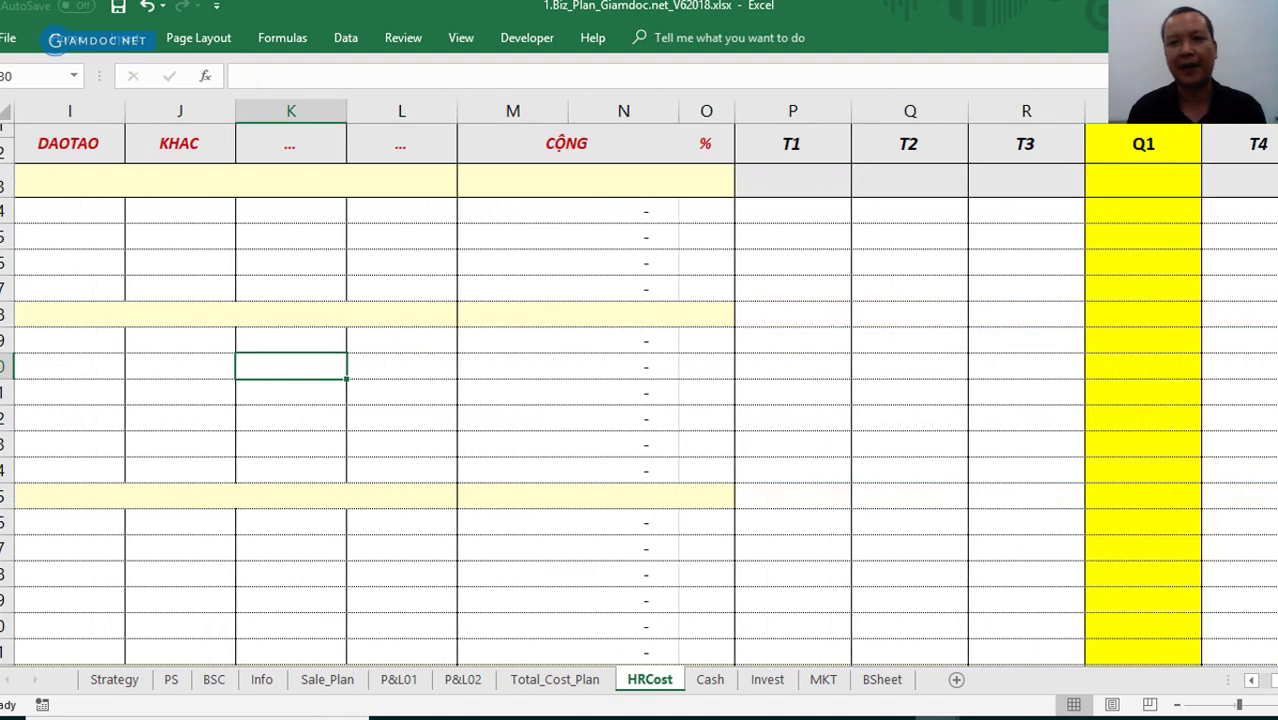
left_click(804, 450)
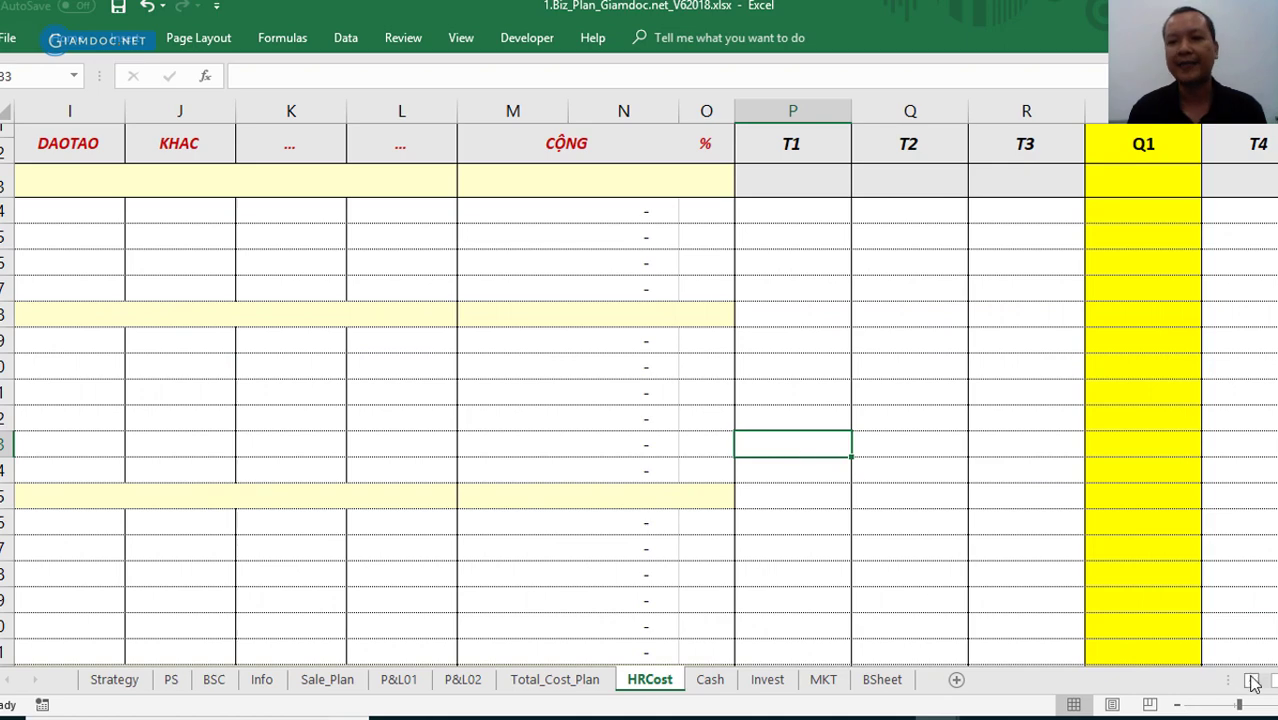
scroll(850, 420, "left", 5)
left_click(774, 398)
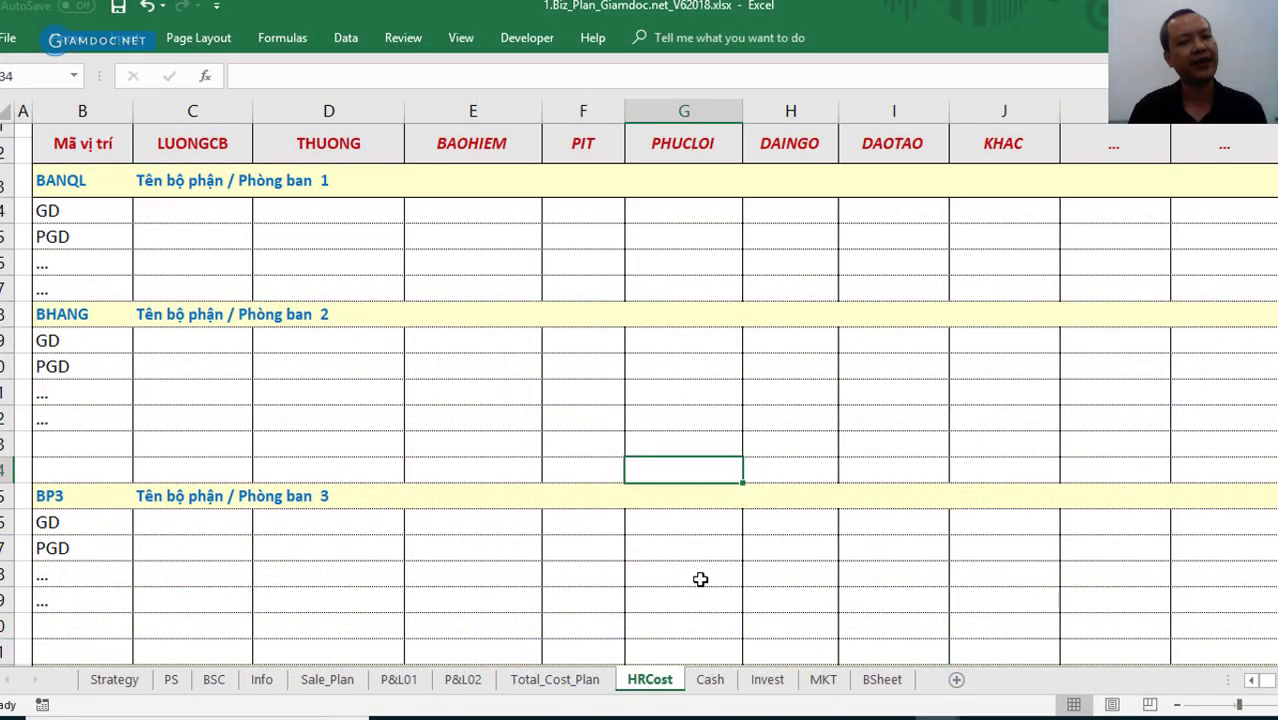
left_click(700, 579)
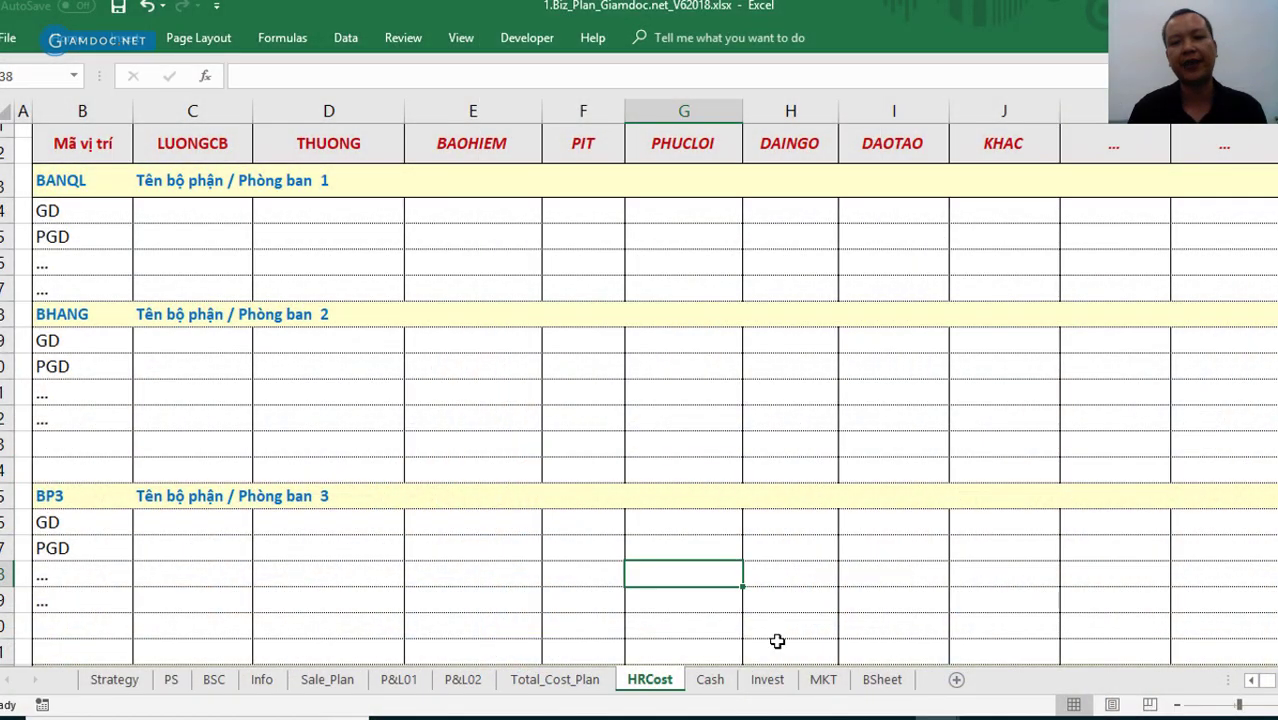
- Switch to the MKT sheet and look over the first channel's Yêu cầu kết quả cells
left_click(823, 679)
left_click(699, 503)
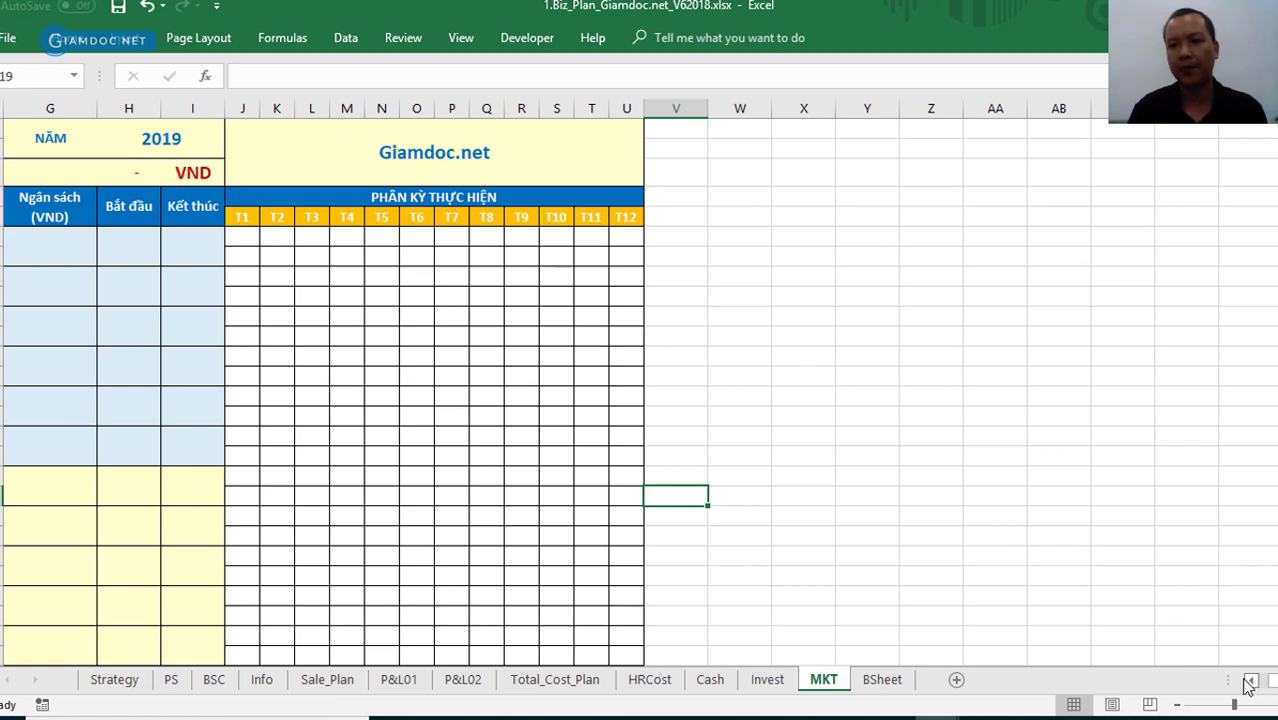
scroll(1253, 681, "left", 5)
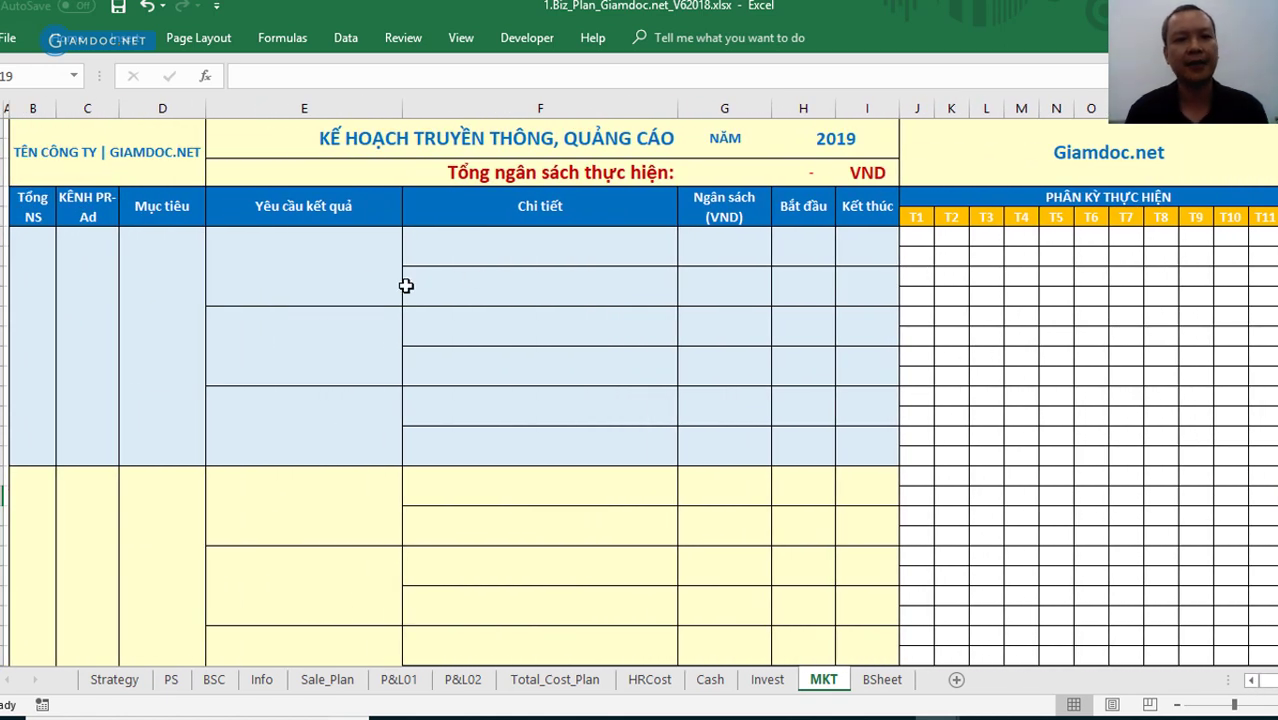
left_click(308, 257)
left_click(337, 339)
left_click(338, 427)
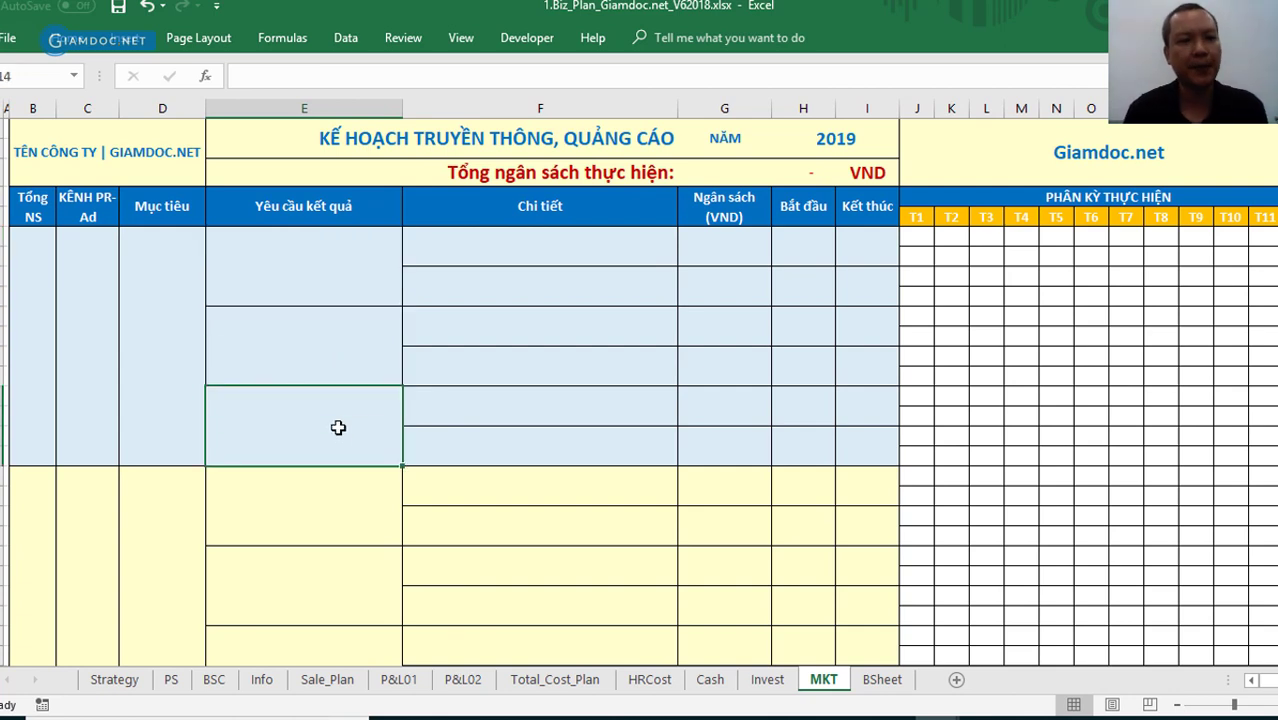
- Examine the first channel block of the marketing plan column by column, from Tổng NS through Kết thúc
left_click(42, 253)
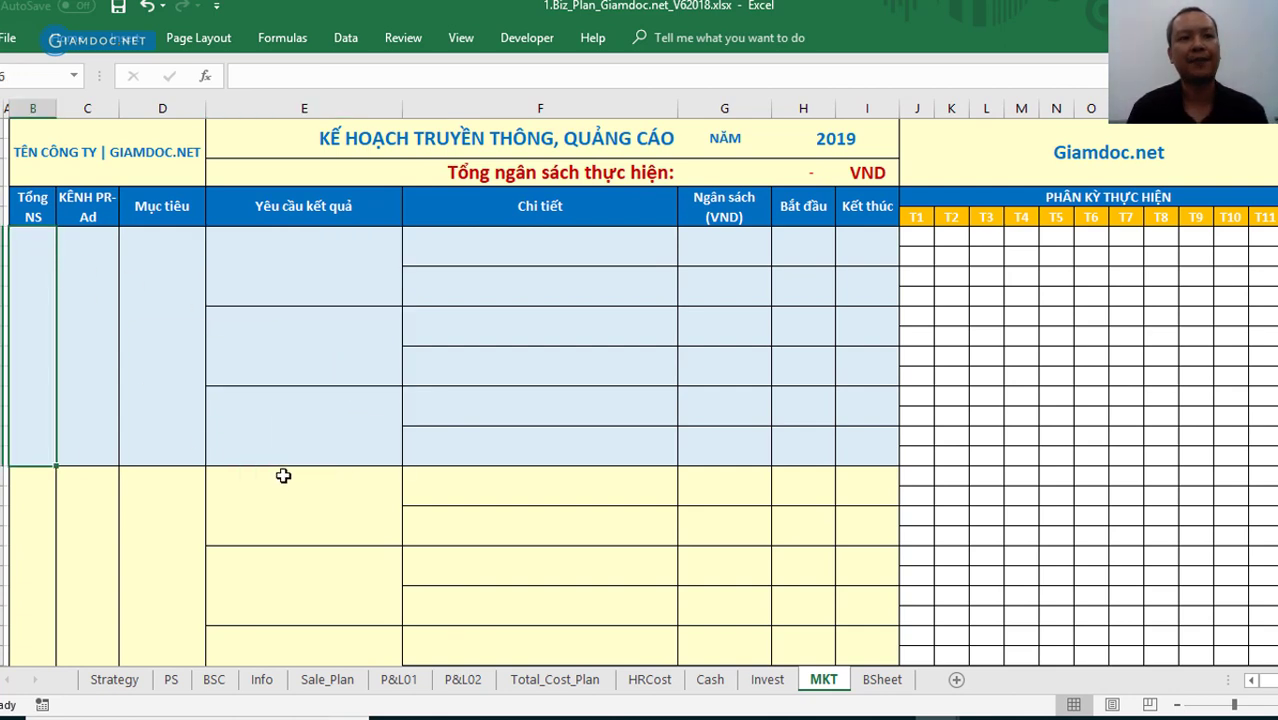
left_click(85, 276)
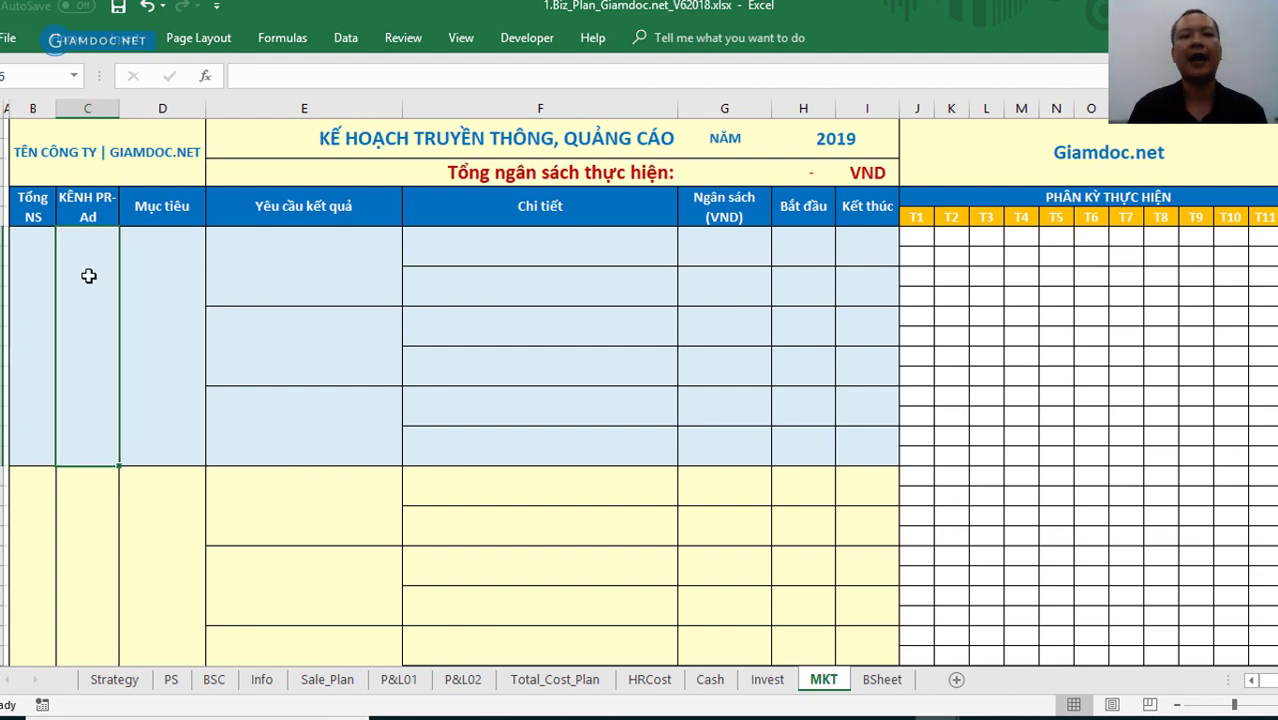
left_click(156, 267)
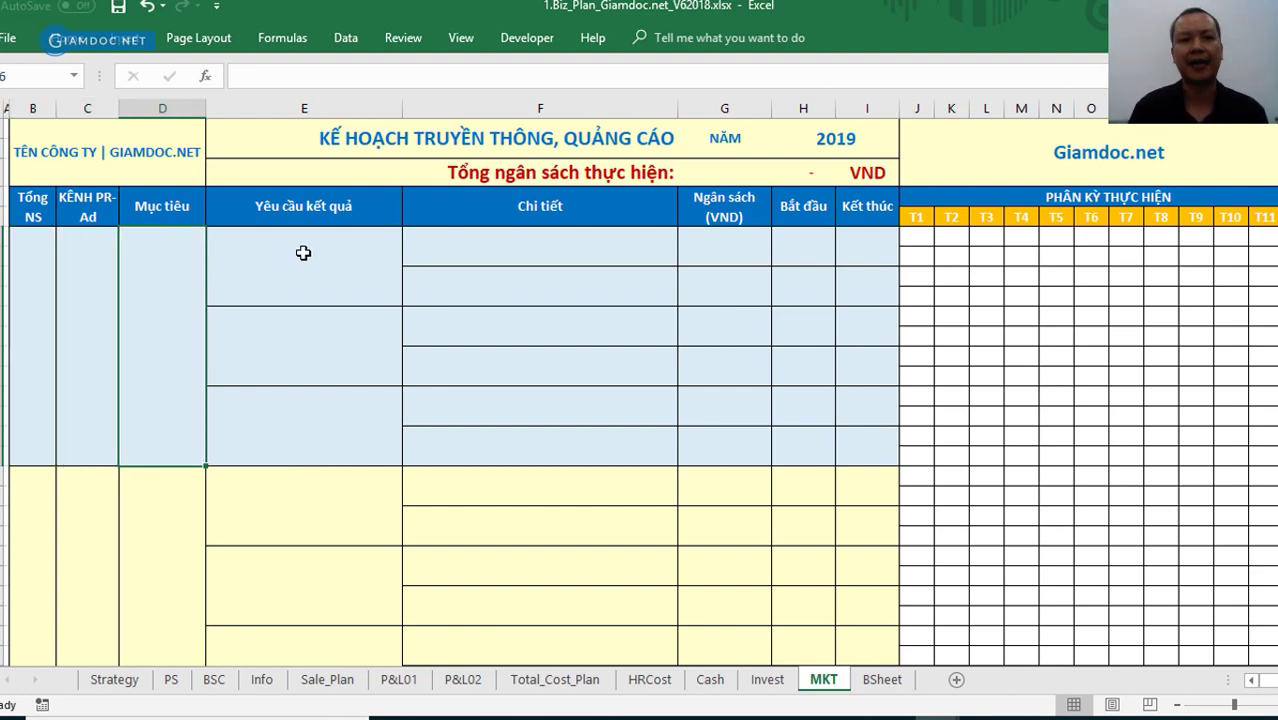
left_click_drag(303, 253, 308, 463)
left_click(530, 249)
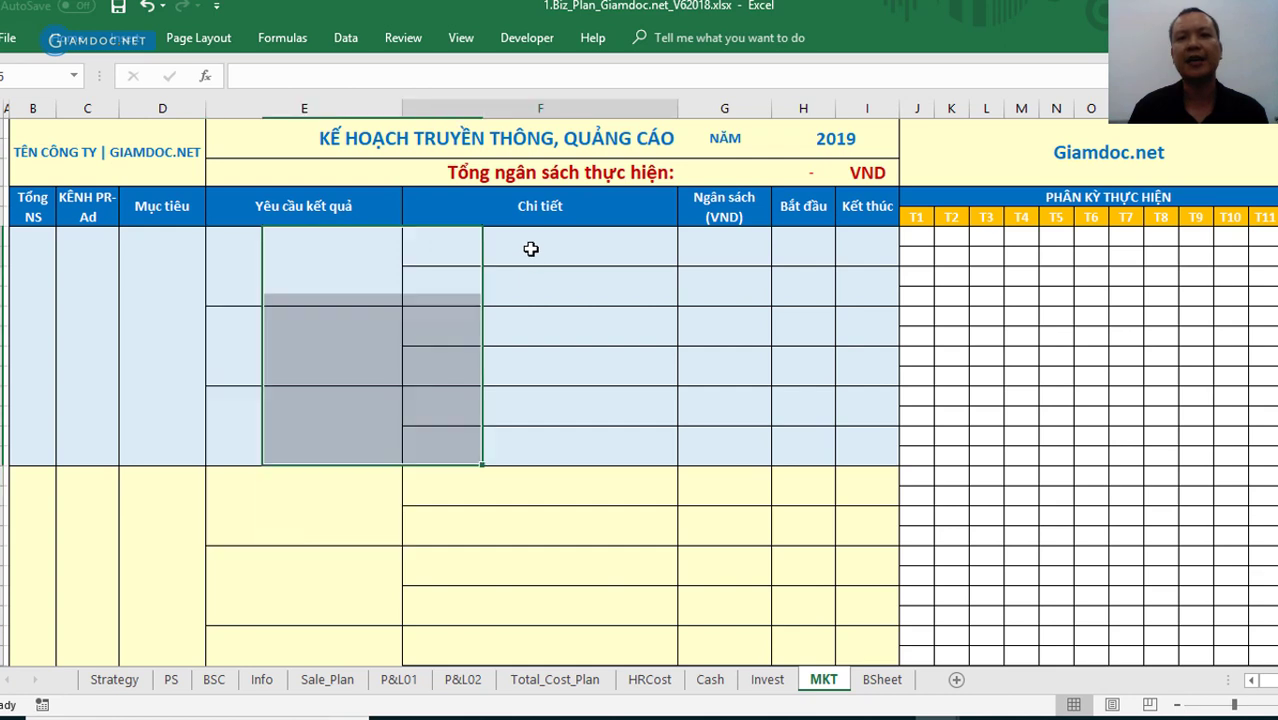
left_click_drag(530, 249, 580, 445)
left_click(585, 253)
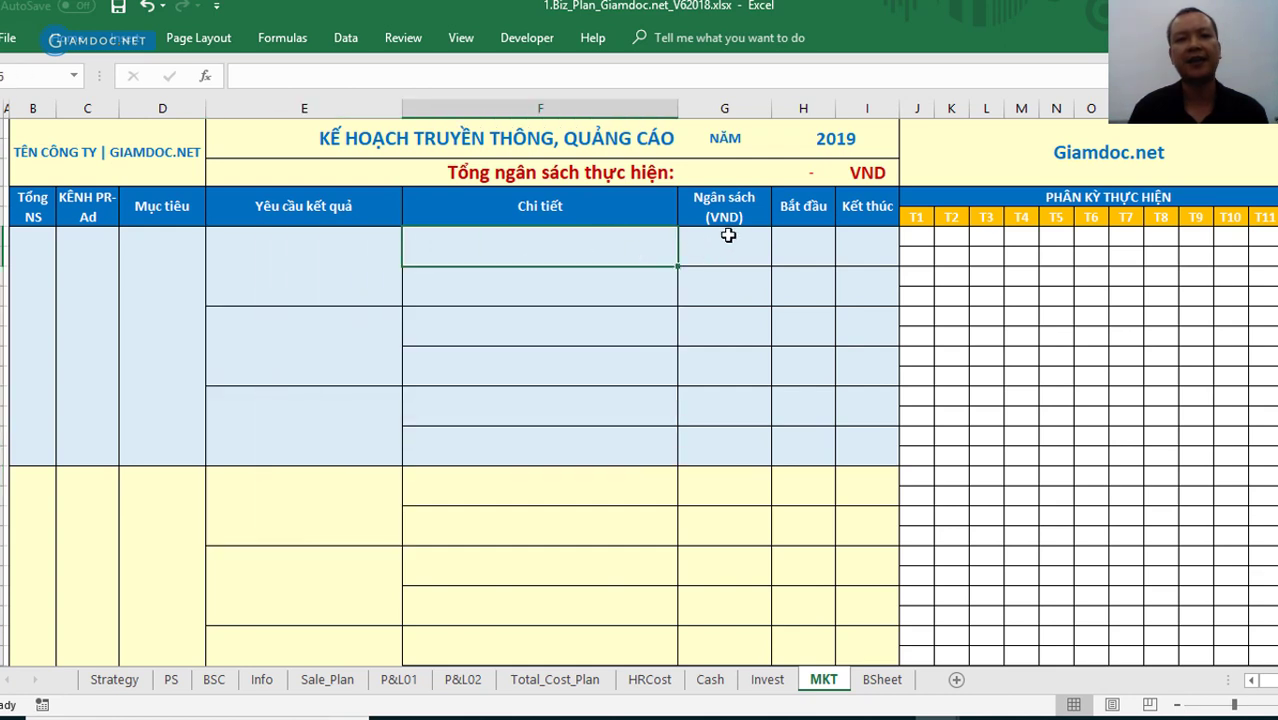
left_click(728, 235)
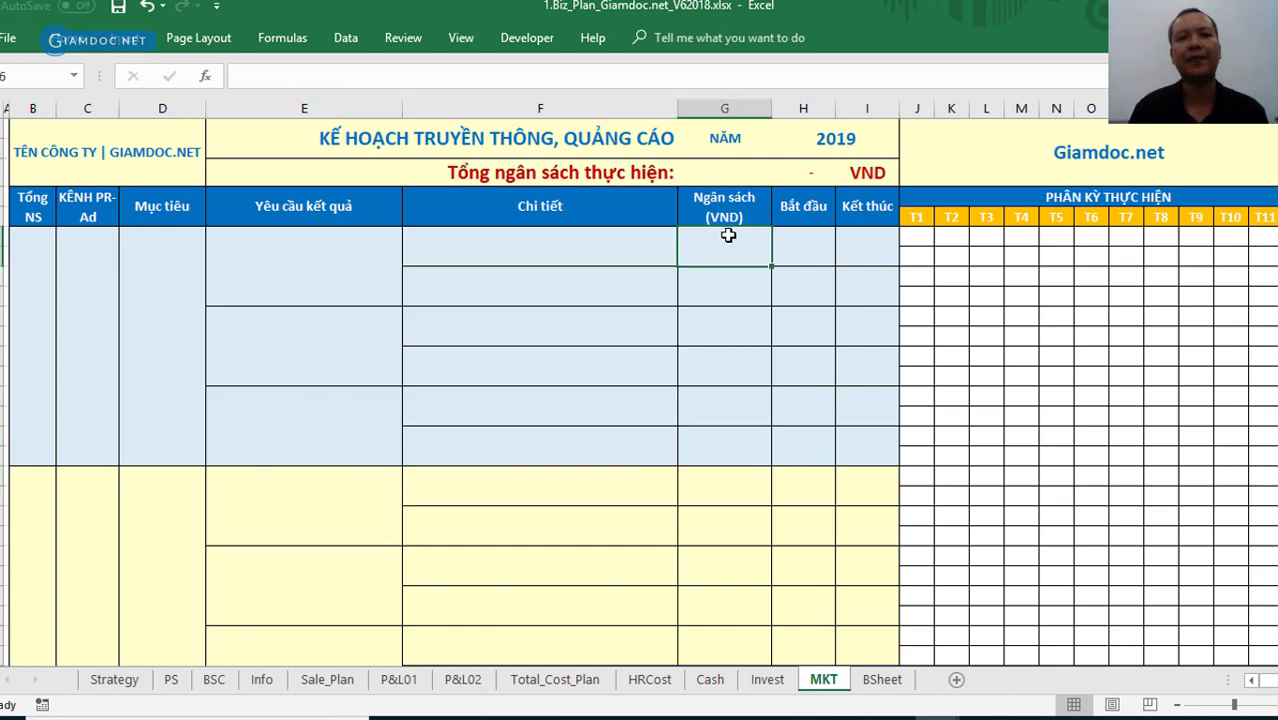
left_click(806, 251)
left_click(881, 252)
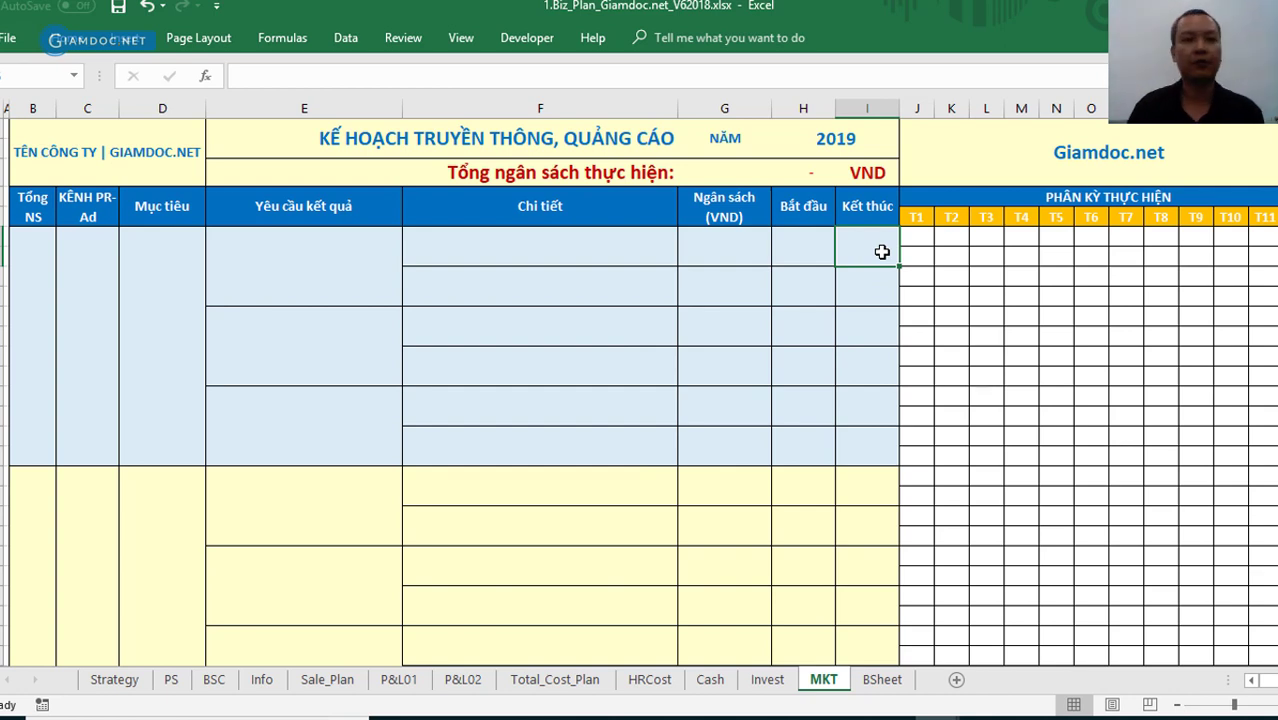
- Enter "Quảng cáo Google Adword" as the first channel in the KÊNH PR-Ad column
left_click(96, 315)
type("Qua")
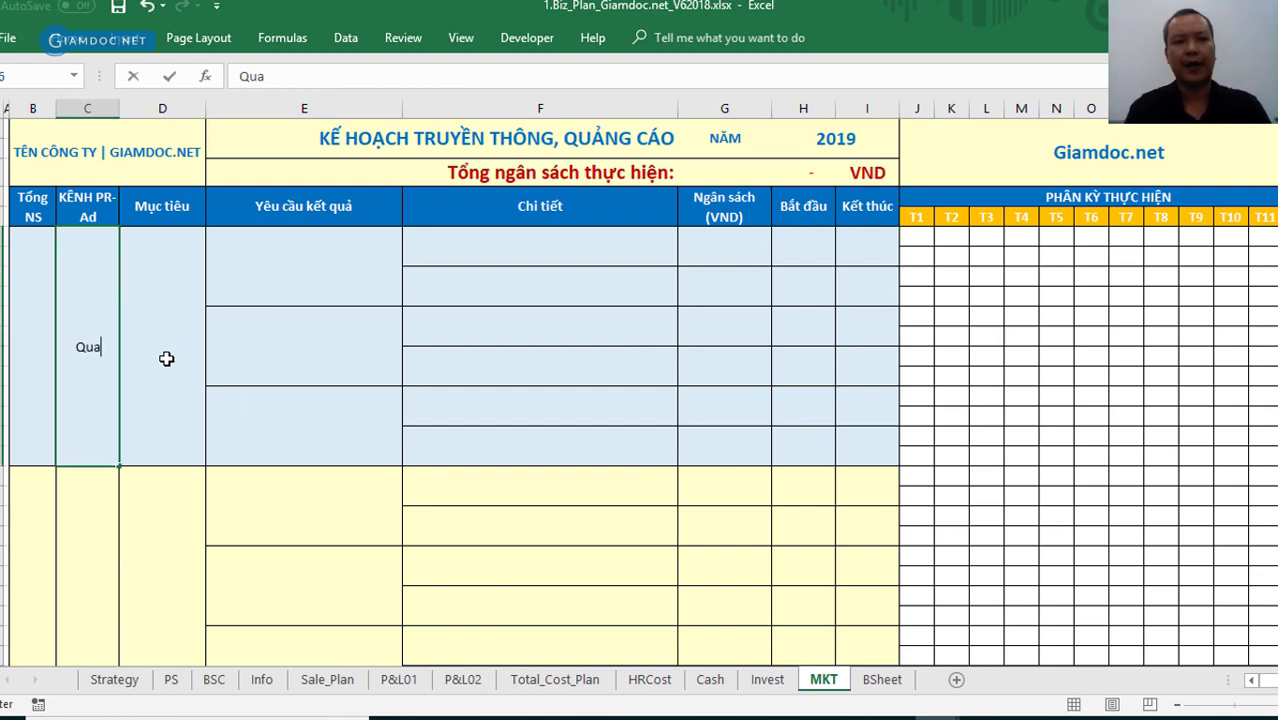
type("ng cáo")
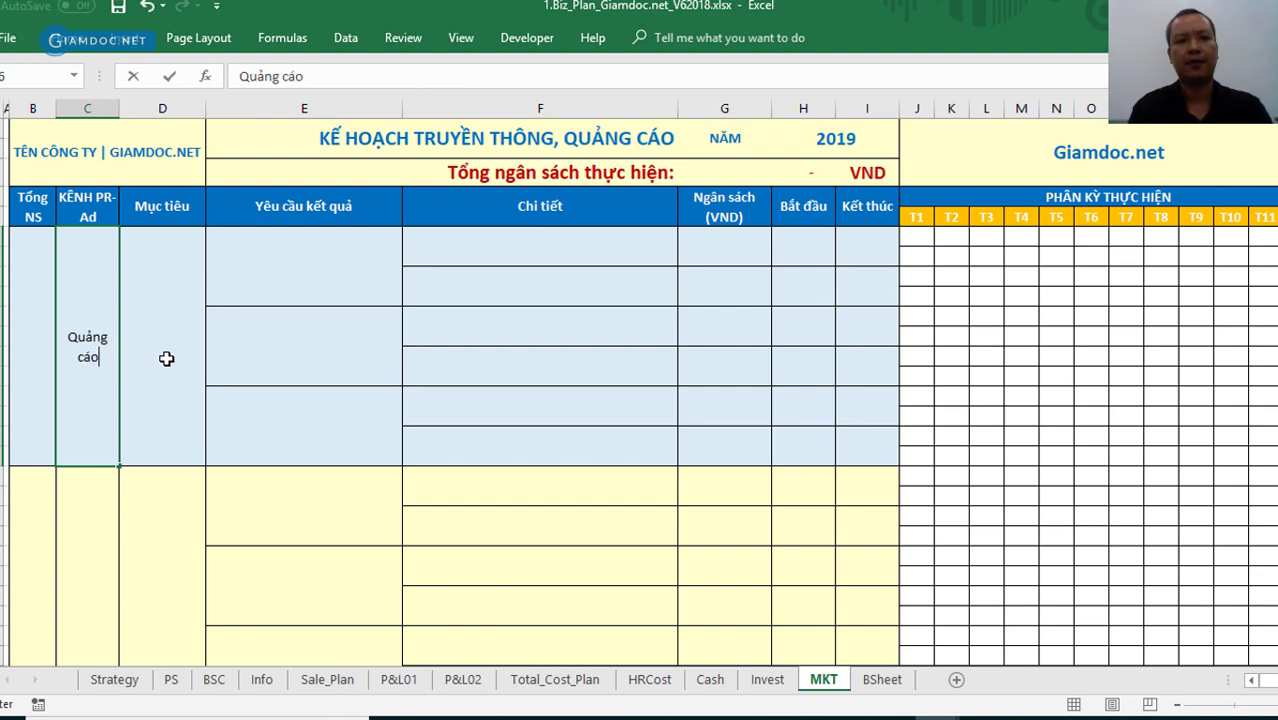
type(" Goo")
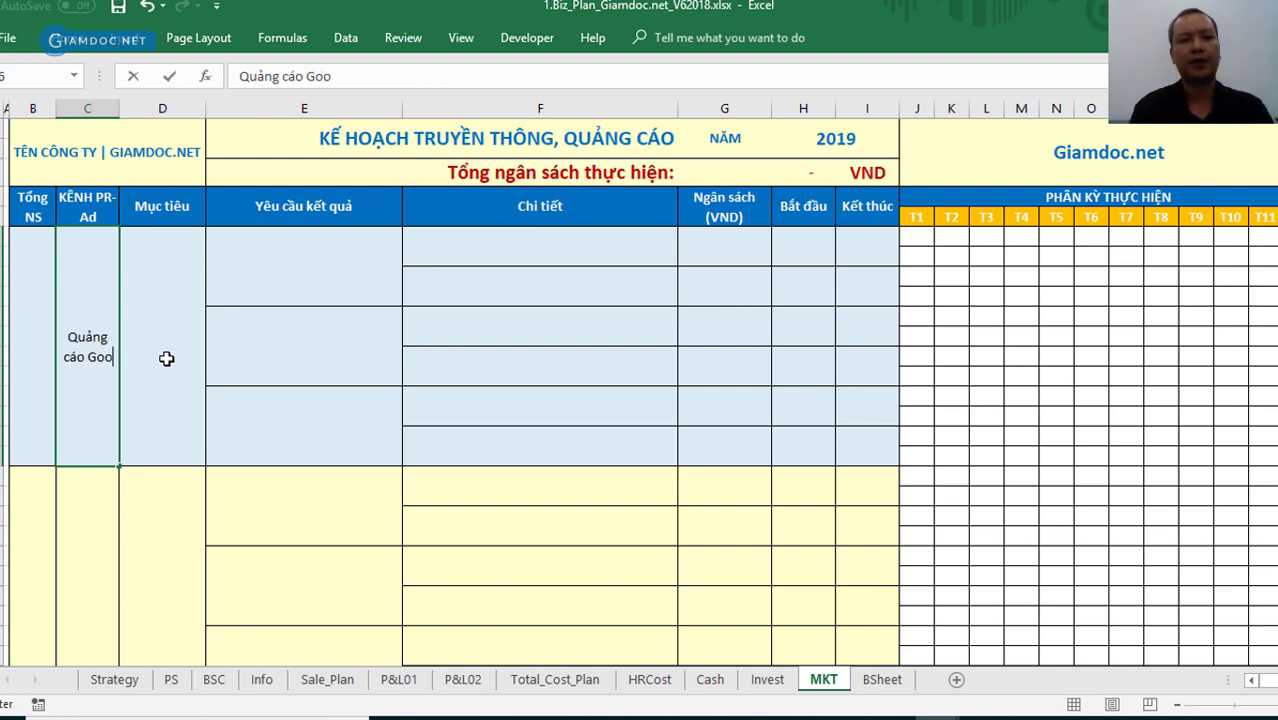
type("gle A")
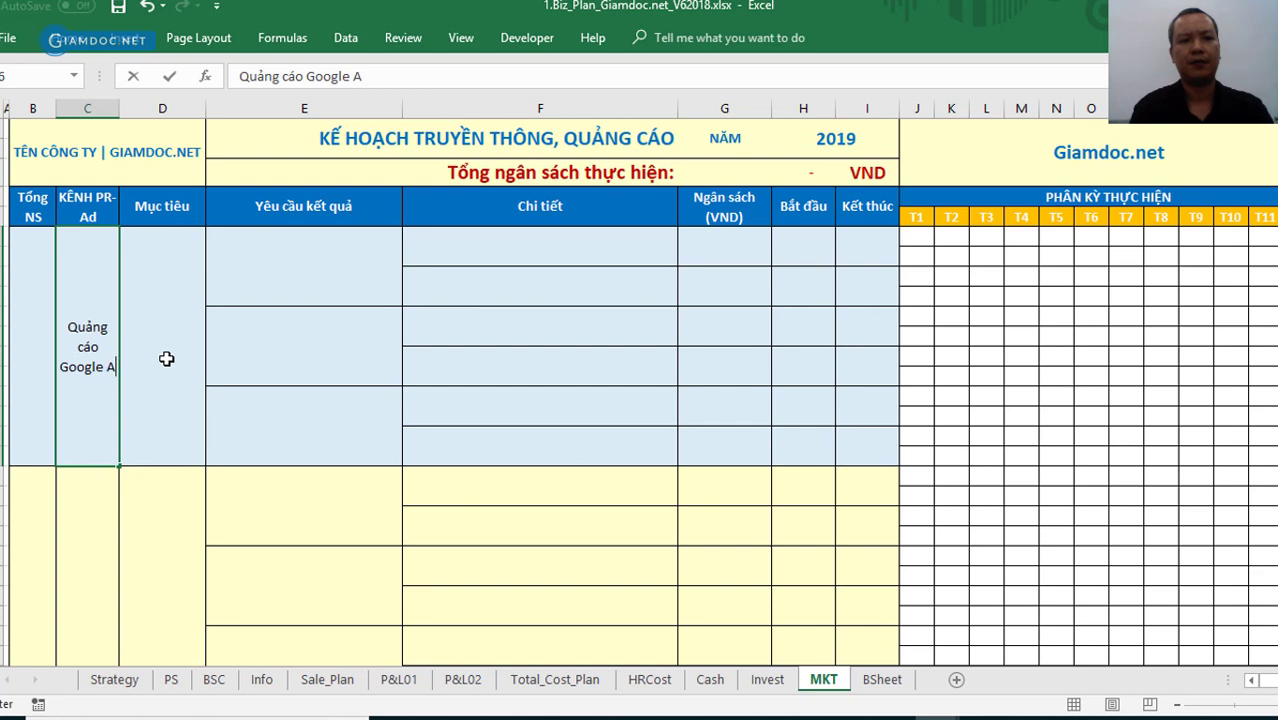
type("dword")
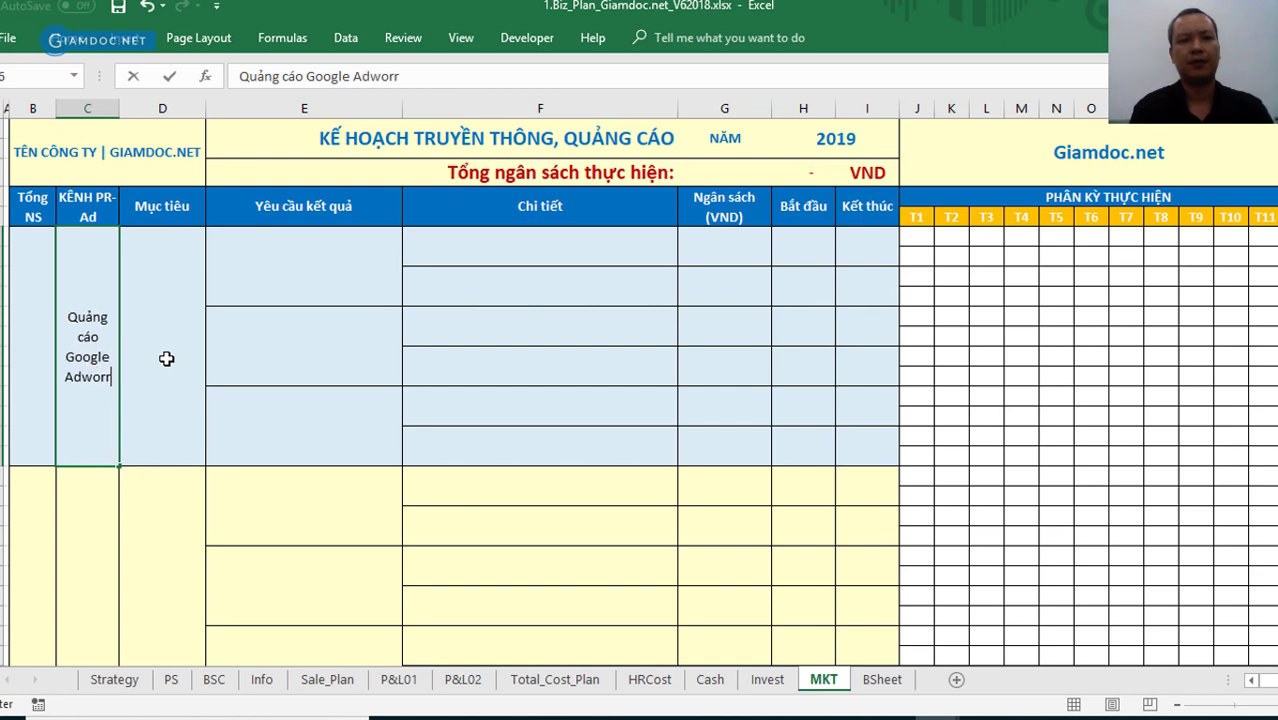
left_click(314, 390)
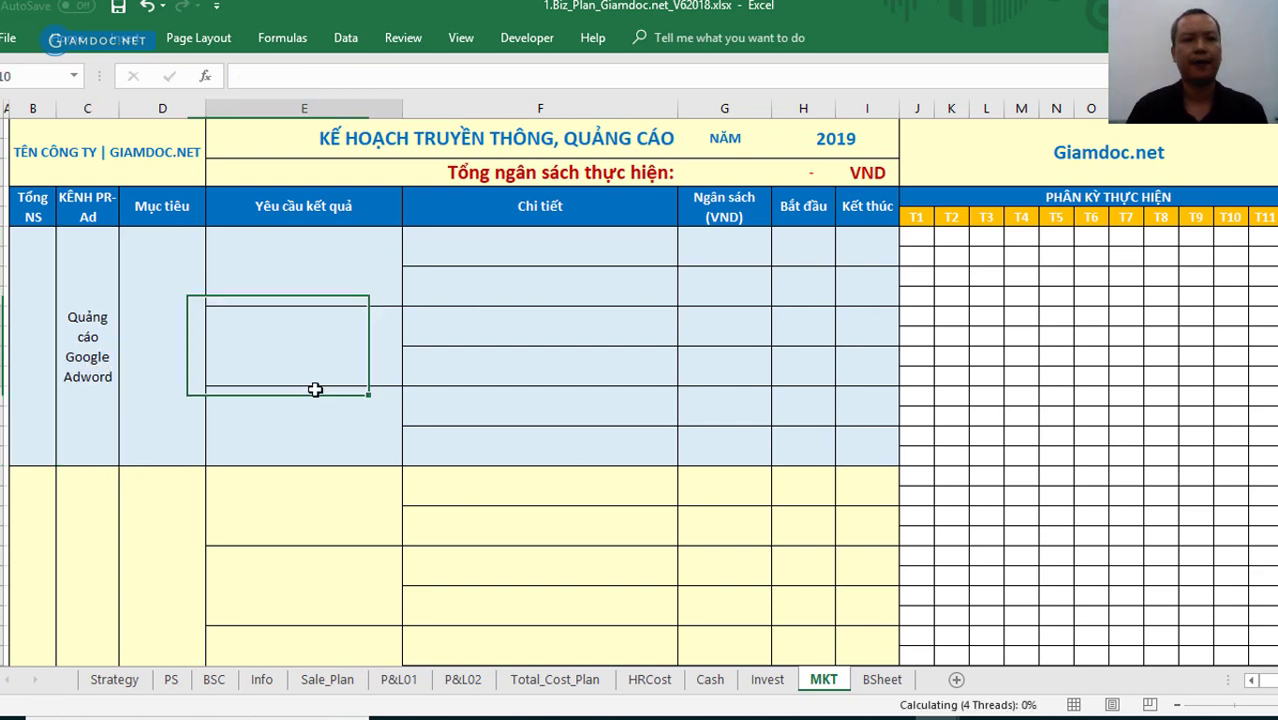
- Fill the channel's first two Yêu cầu kết quả cells with "Bao nhiêu Click" and "Bao nhiêu LEAD"
left_click(296, 253)
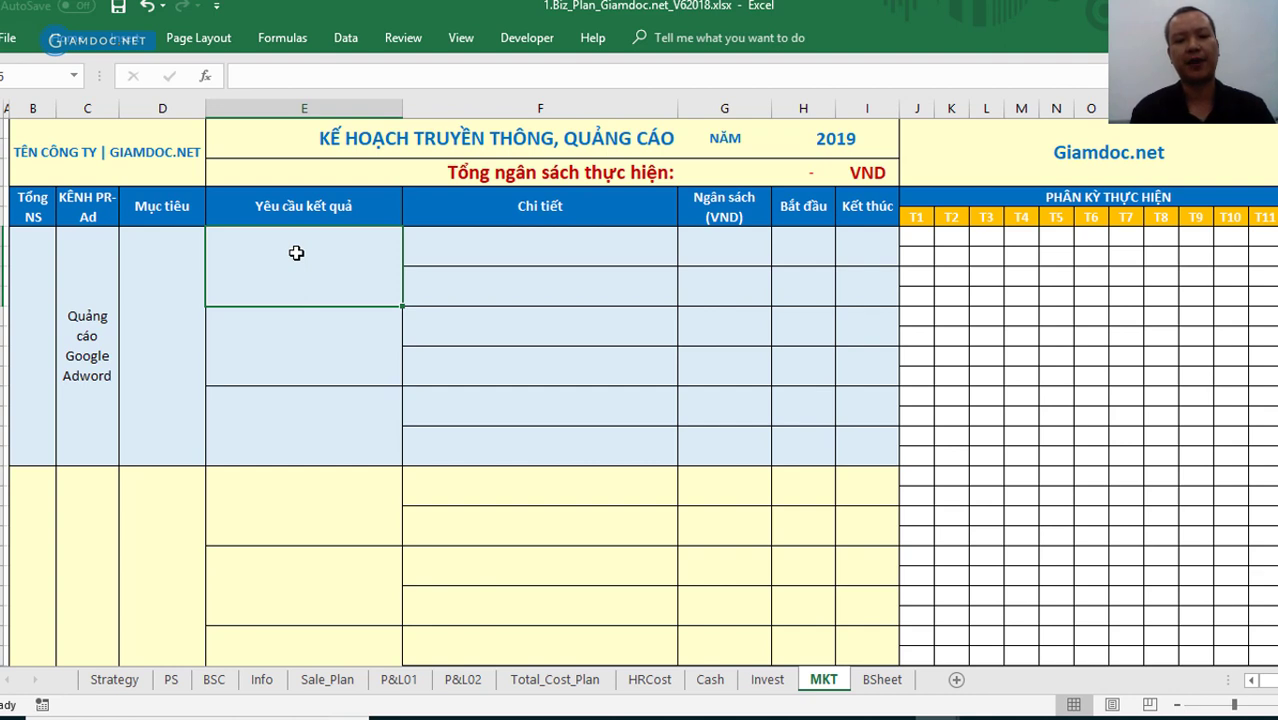
type("Bao nh")
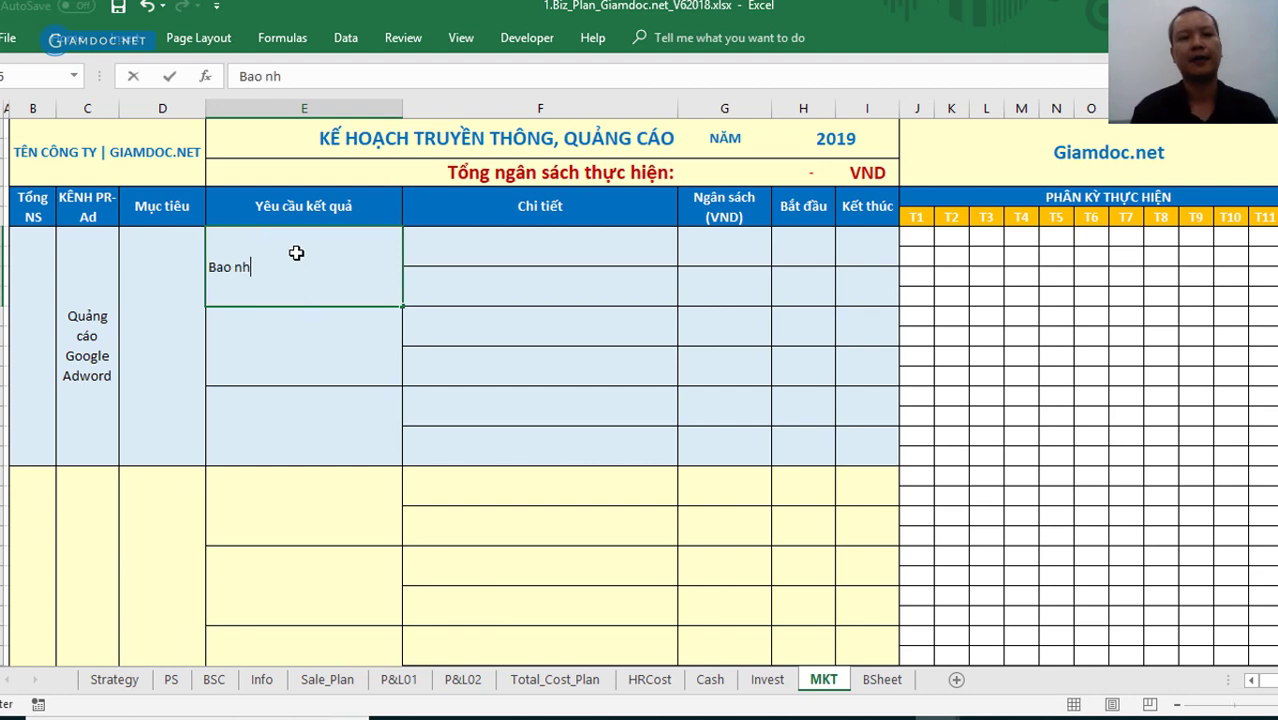
type("iêu Click")
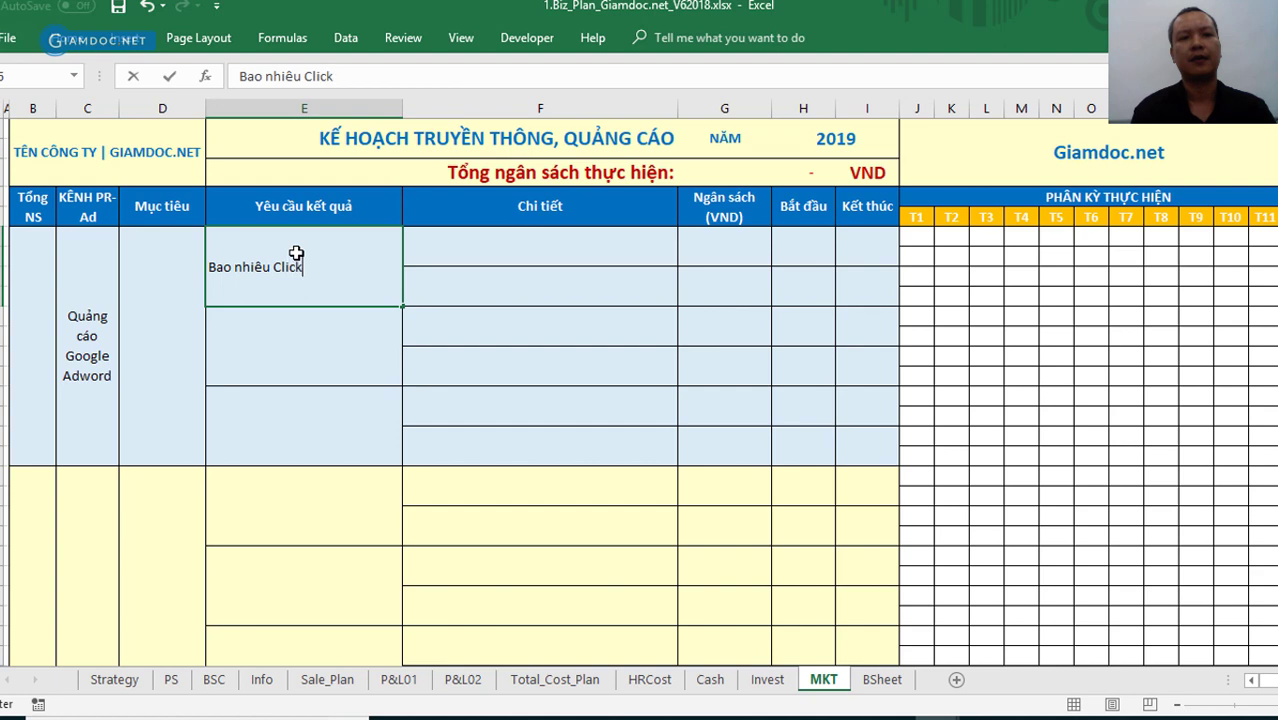
key("Return")
type("Baảo")
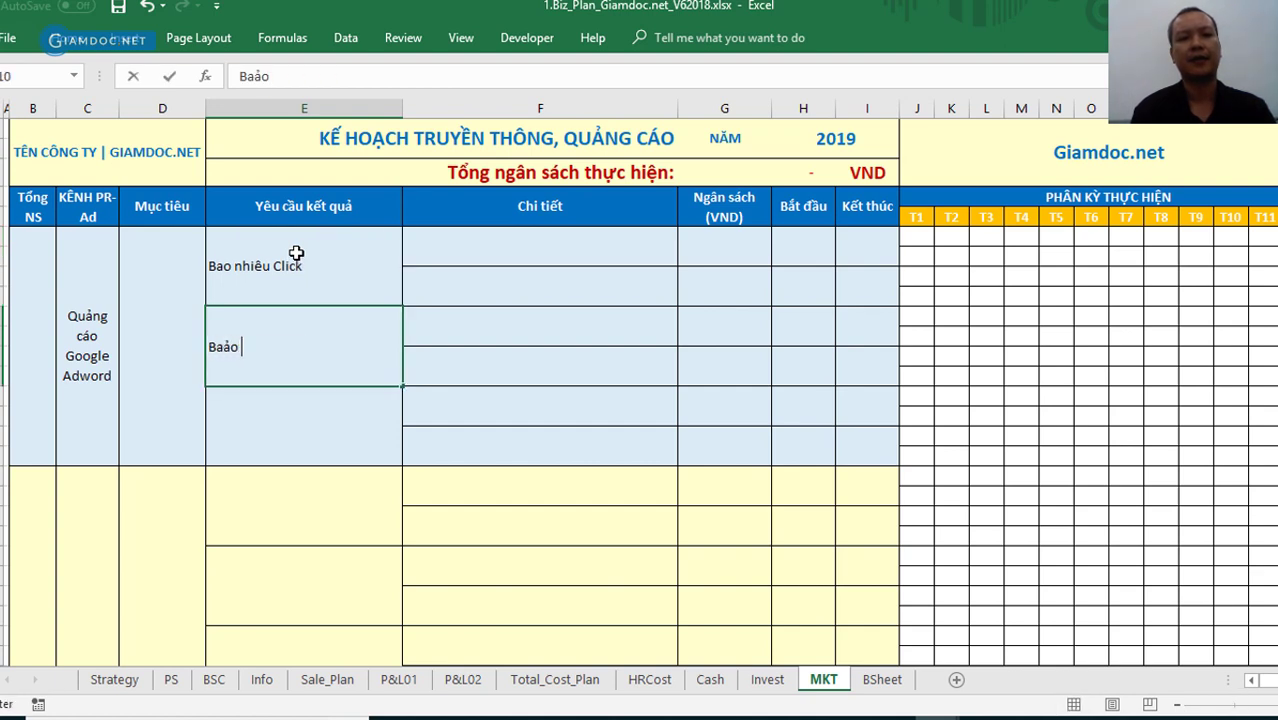
type("o nhiêu LEAD")
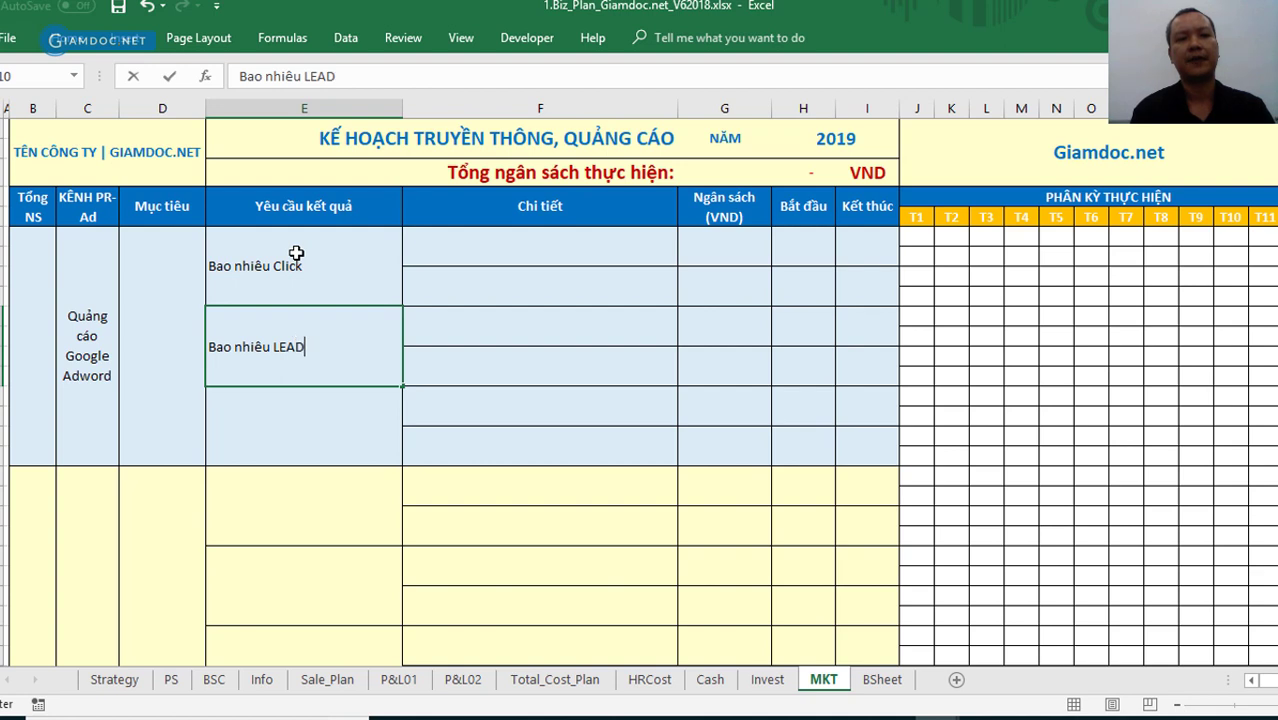
key("Return")
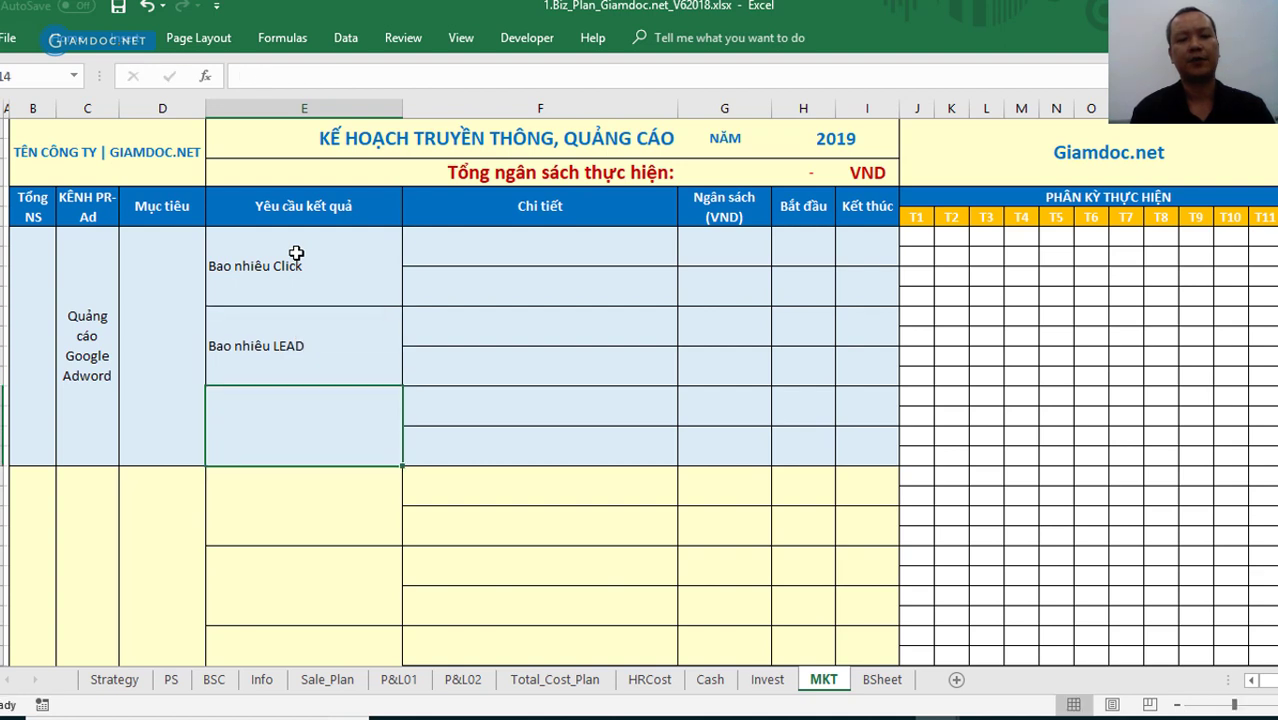
- Enter "Tỷ lệ chuyển đổi" as the channel's third required result
type("Ba")
key("BackSpace")
type("T")
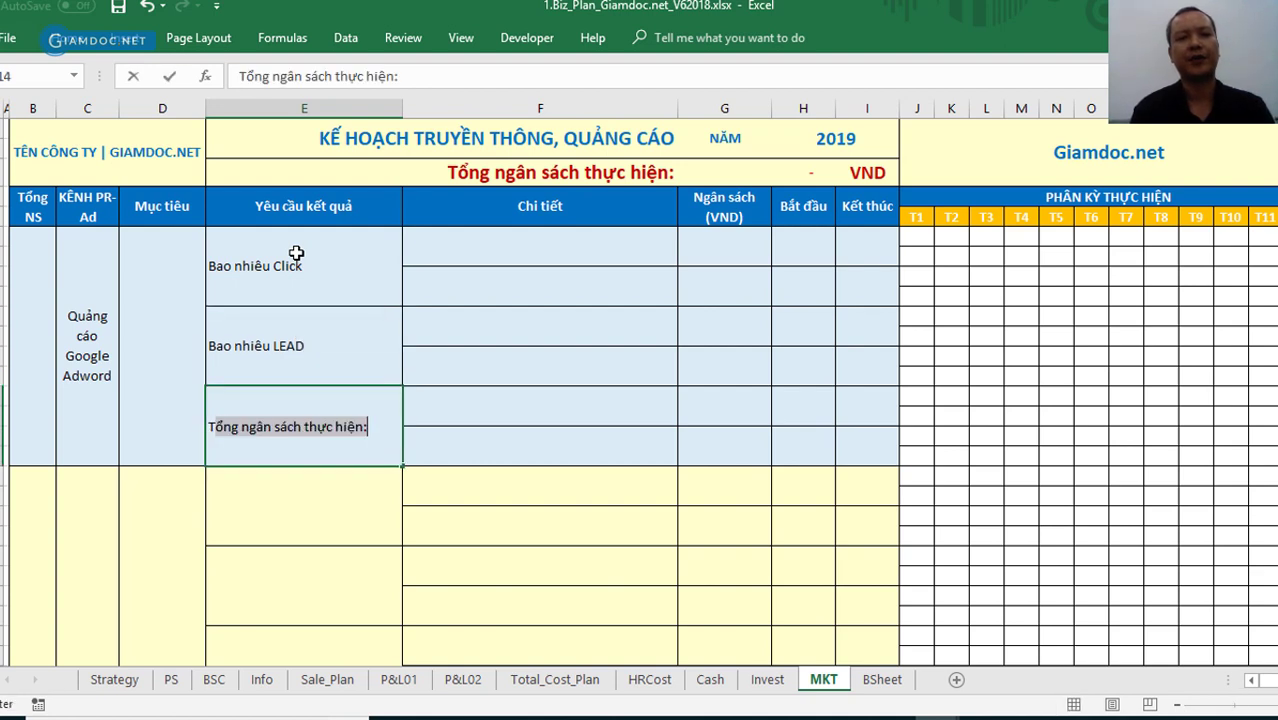
type("ỷ lệ chuyển đổi")
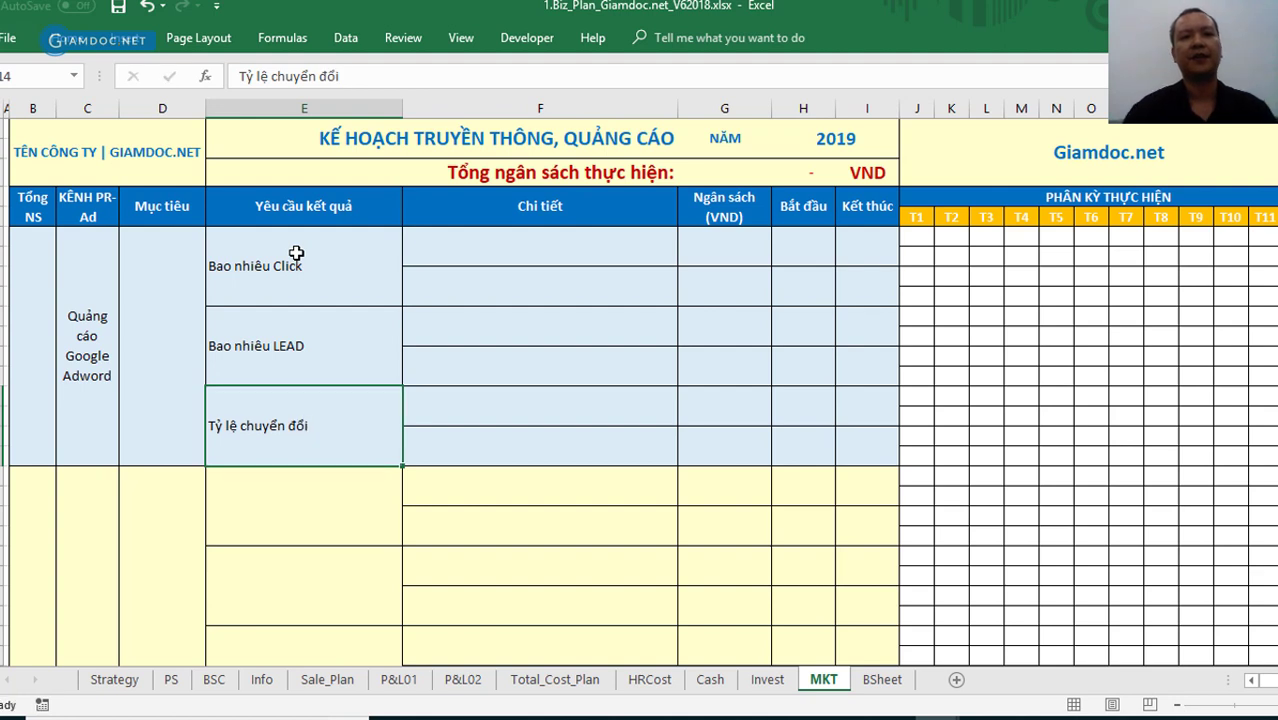
- Fill the channel's first two Chi tiết cells with "Chiến dịch quảng cáo tìm kiếm" and "Chiến dịch quảng cáo hiển thị"
key("Return")
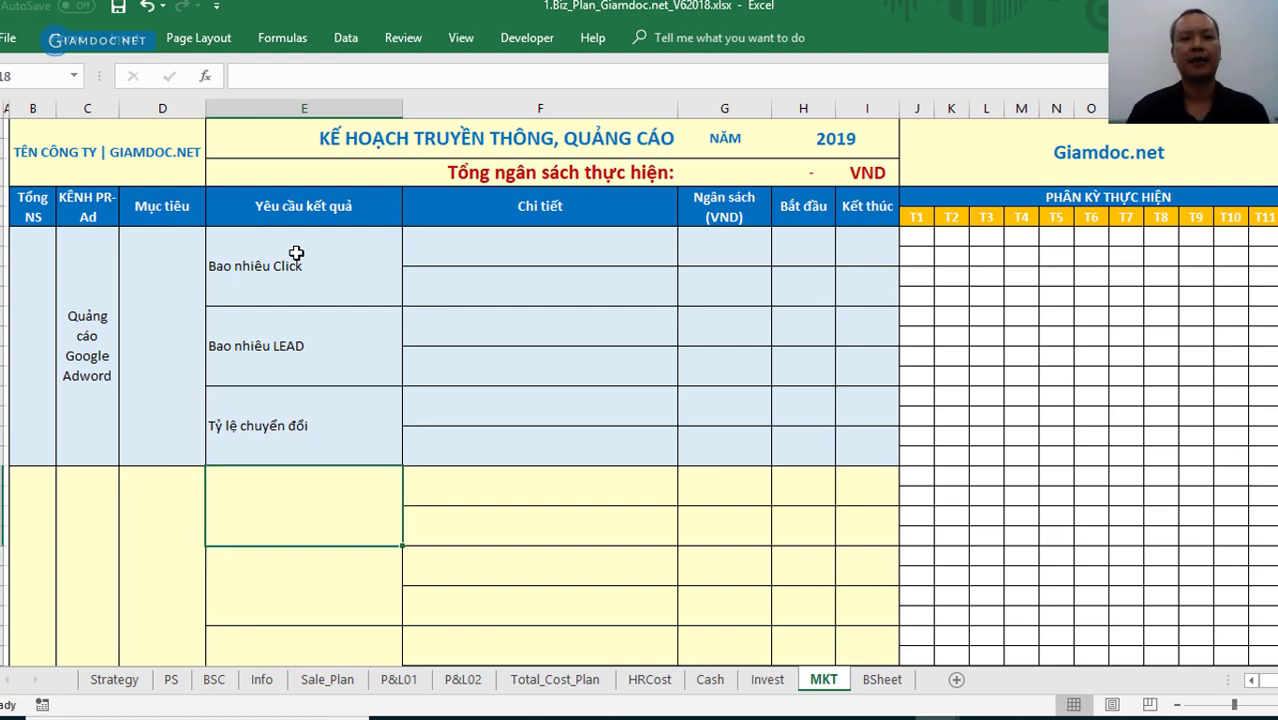
left_click(520, 244)
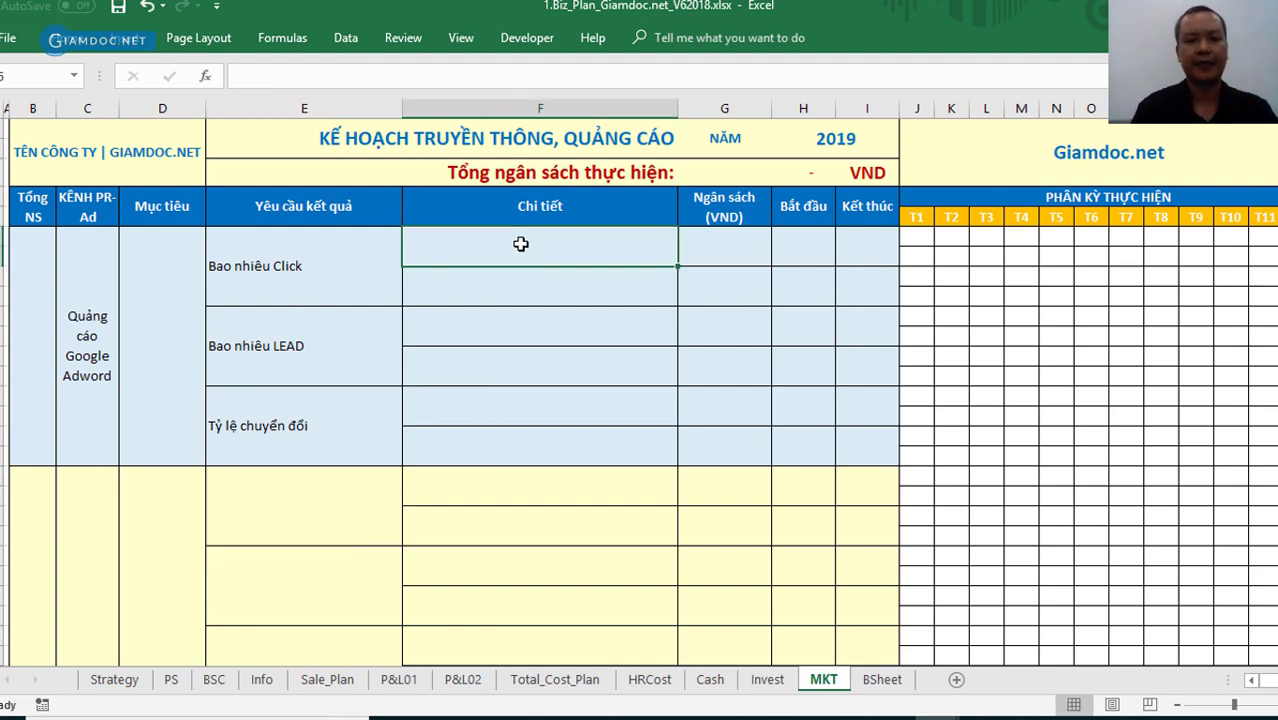
type("Chiến dịch q")
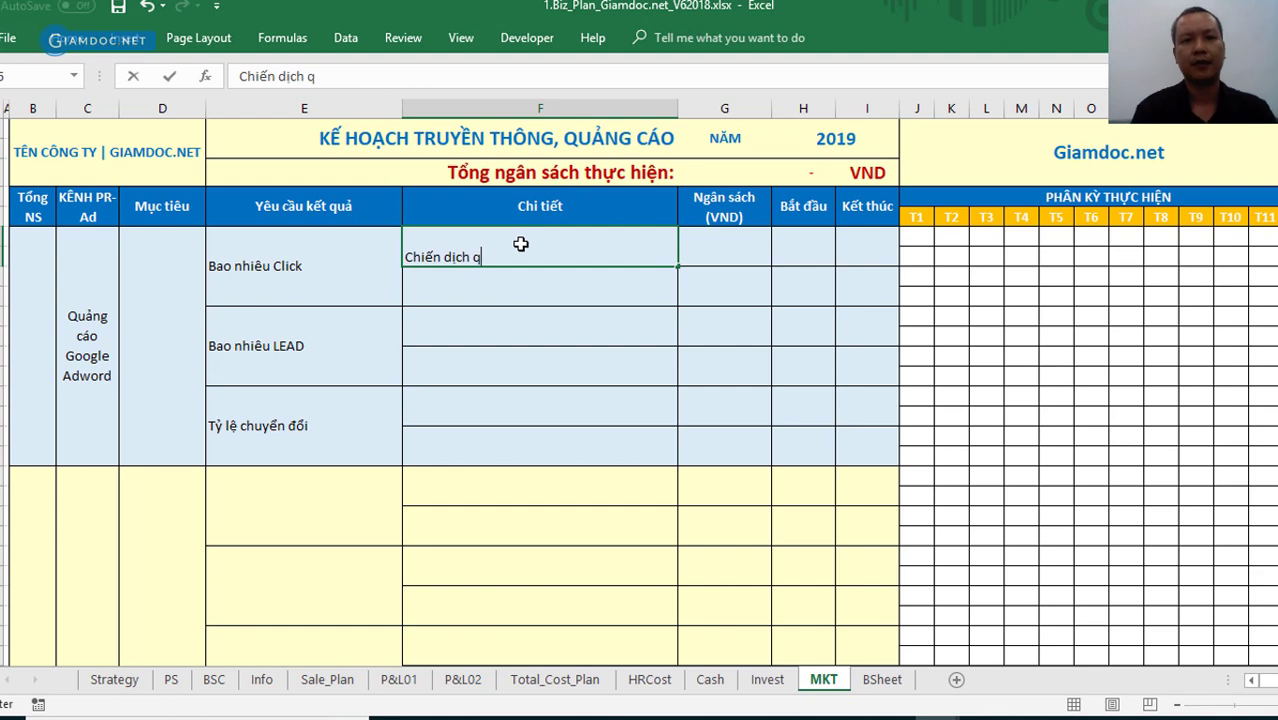
type("uang")
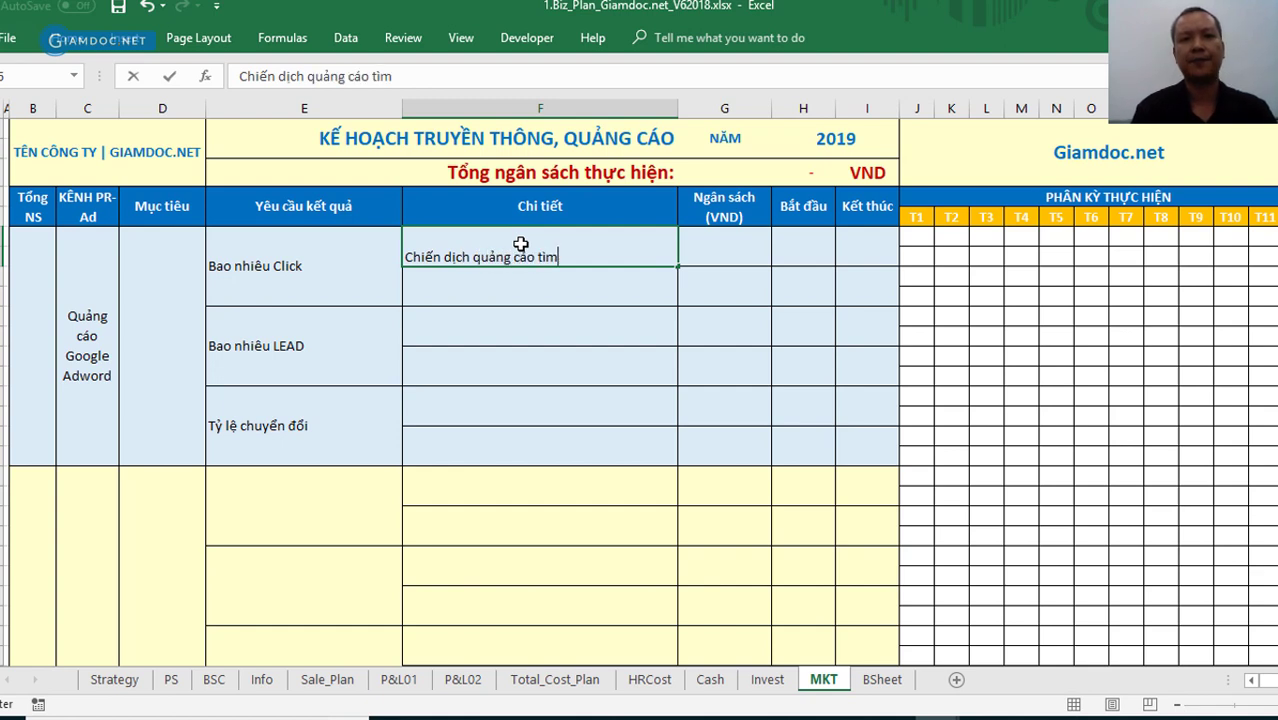
key("Return")
type("Chi")
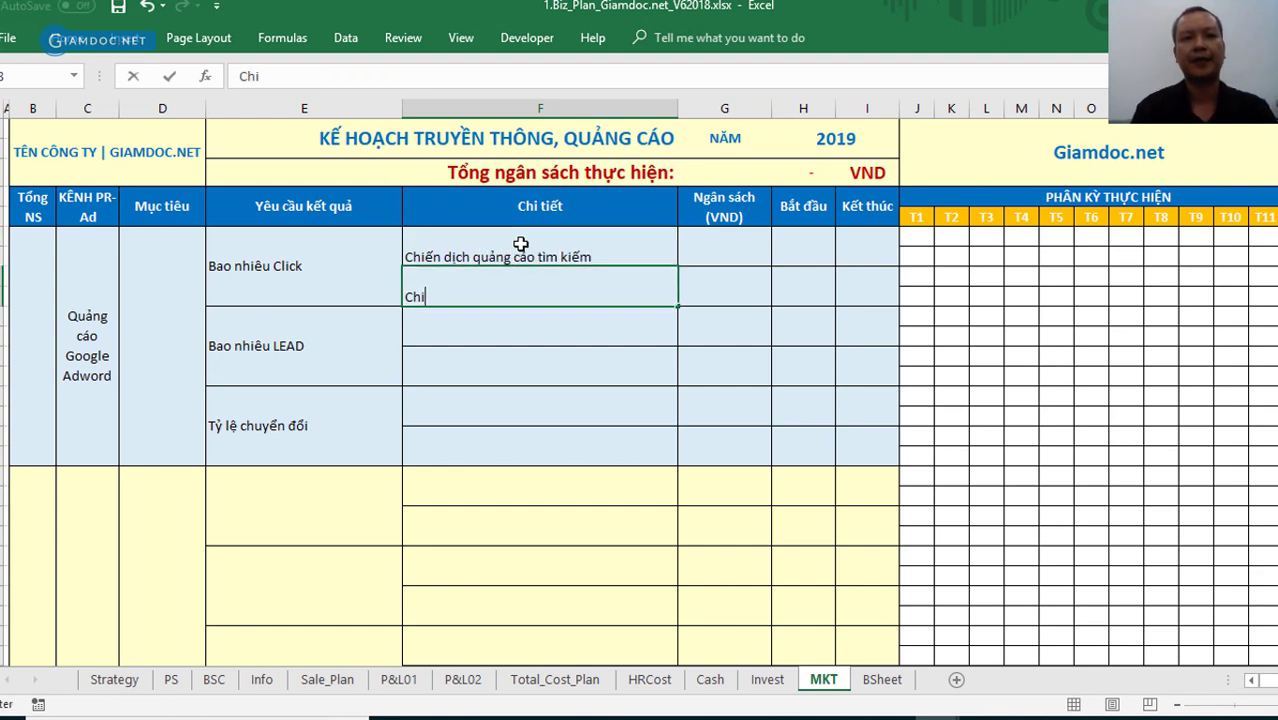
type("ến dich quảng cáo hie")
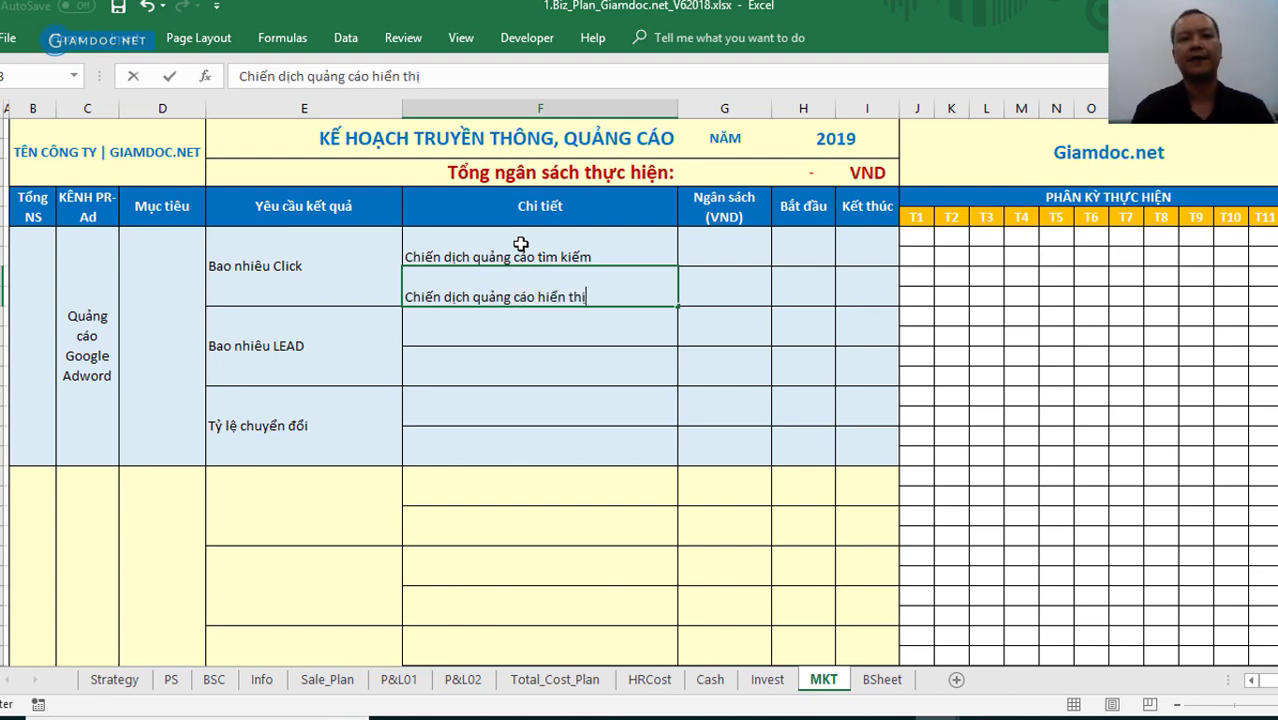
type("n thị")
key("Return")
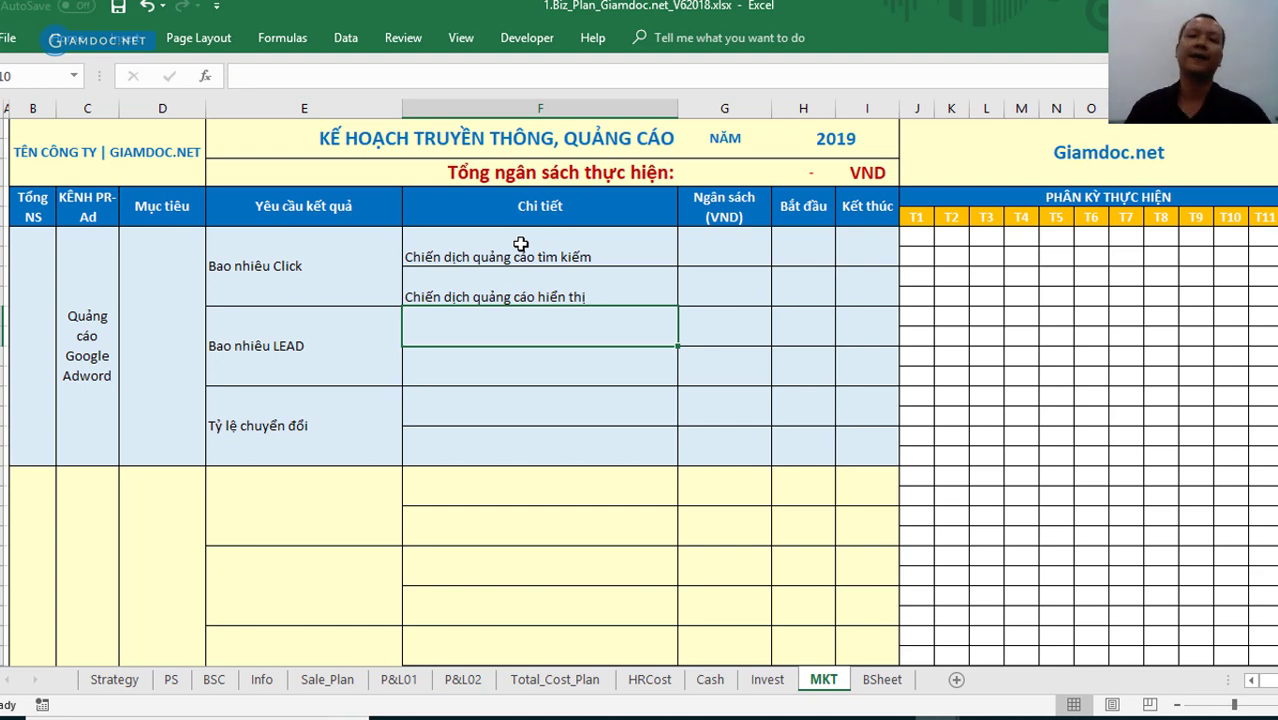
- Enter 5 in the T1 cell of the search campaign's first row under PHÂN KỲ THỰC HIỆN
left_click(729, 250)
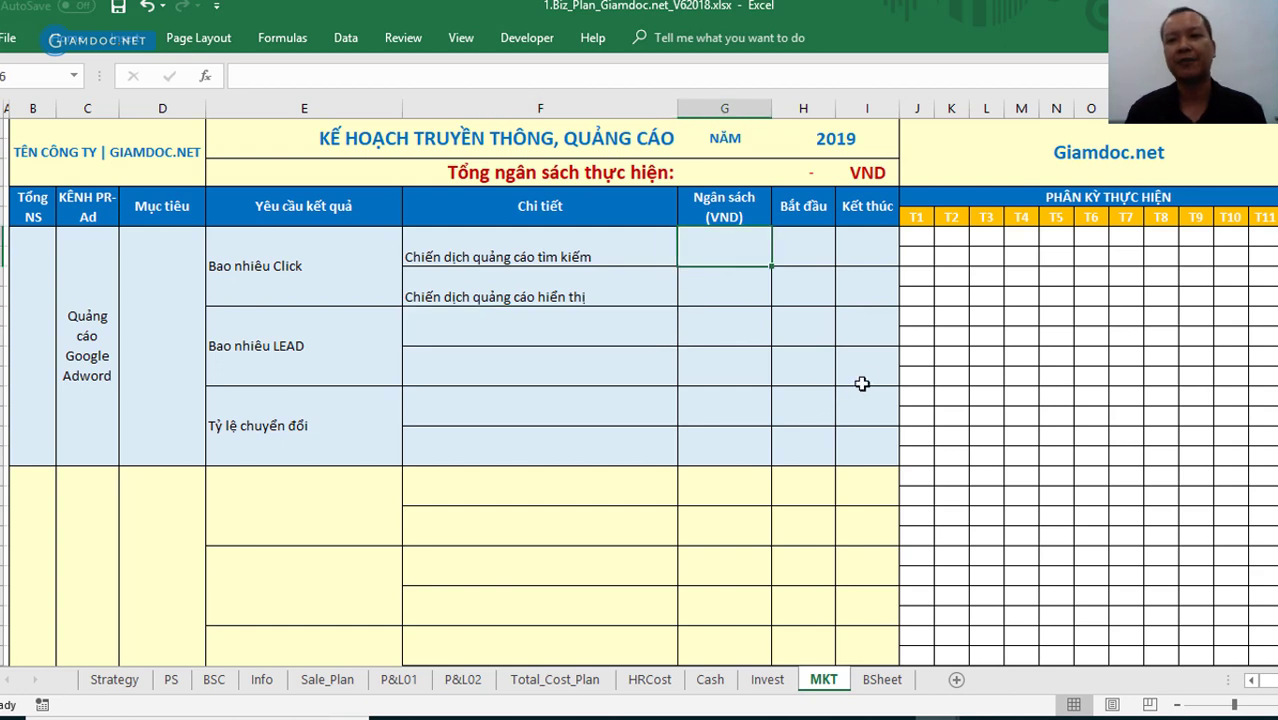
left_click(919, 238)
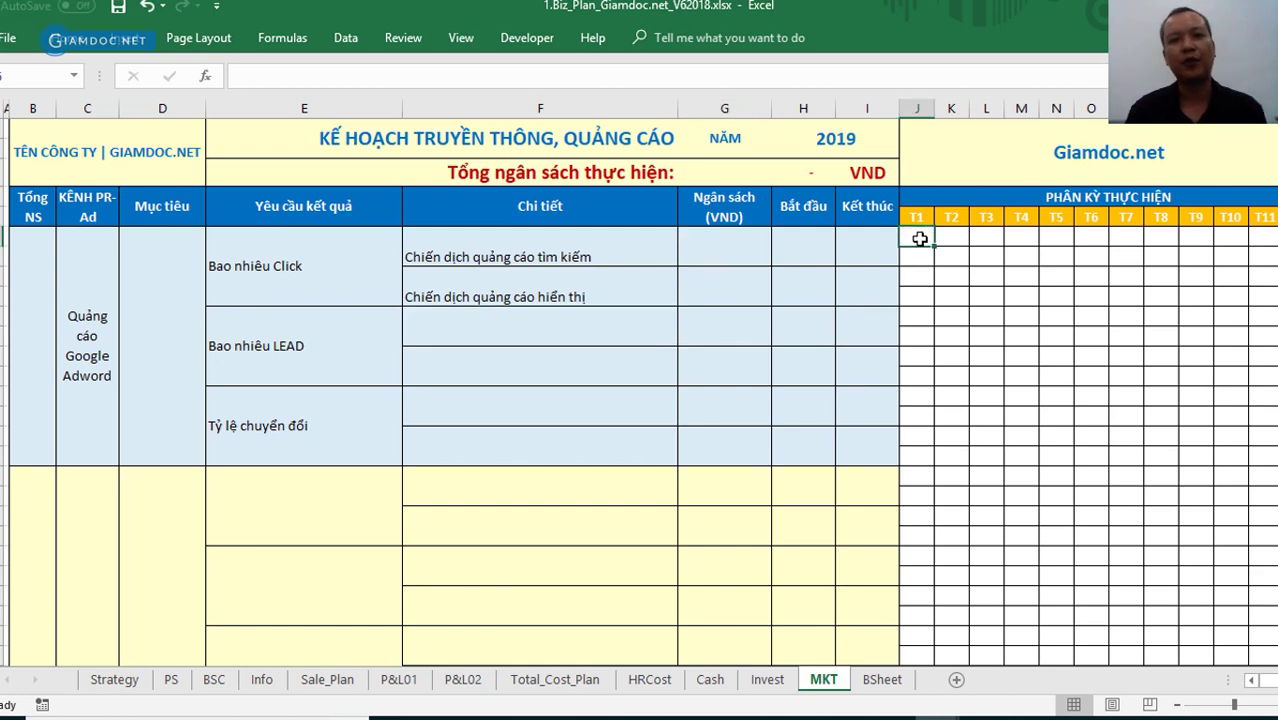
left_click(920, 257)
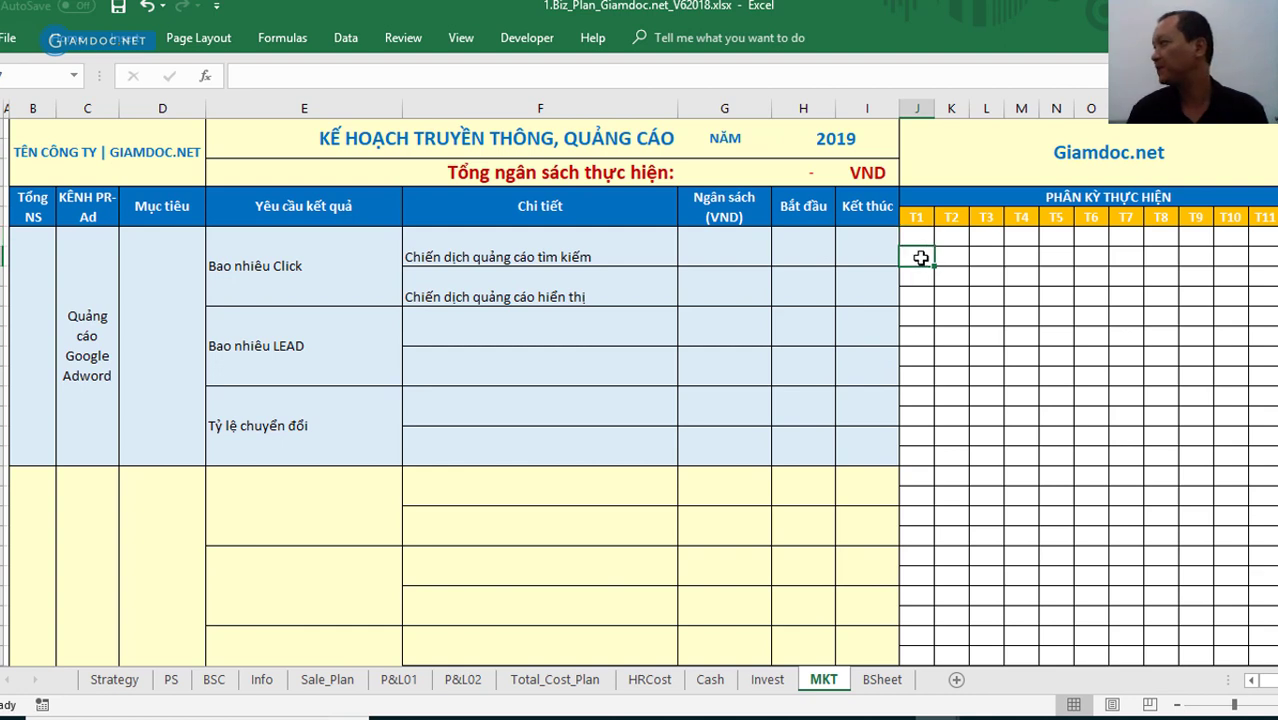
left_click(1115, 256)
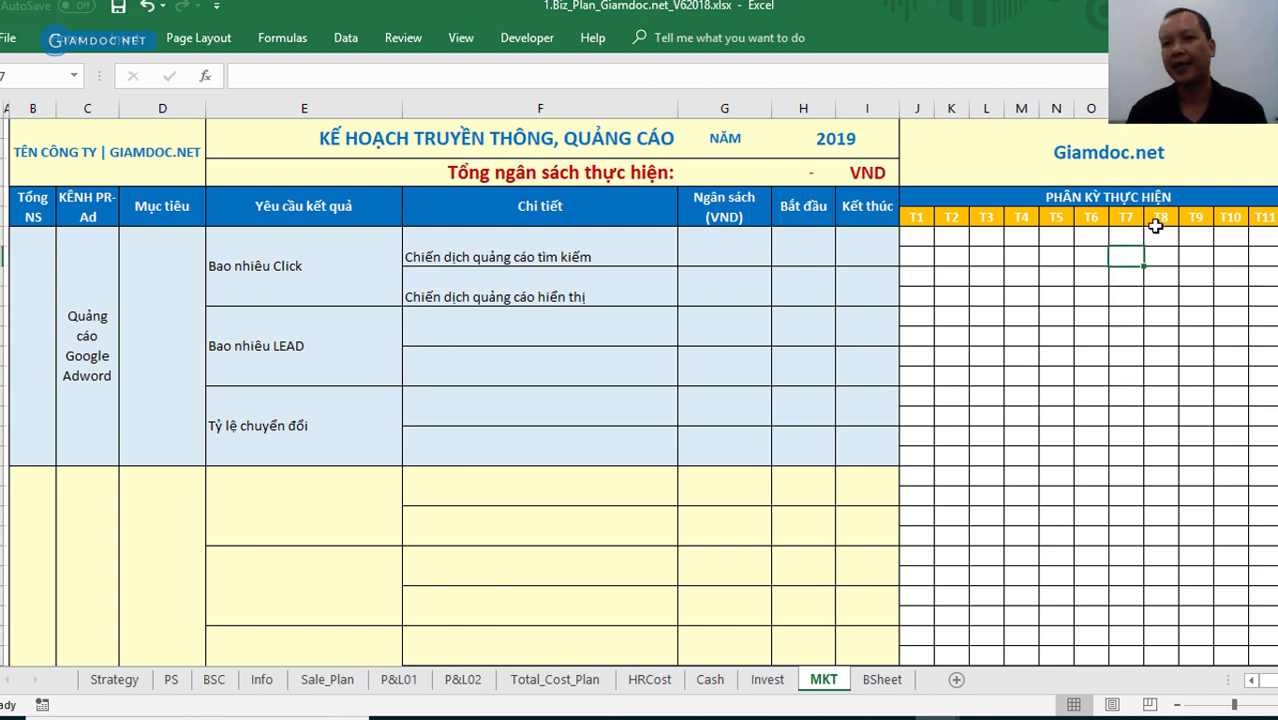
left_click(1262, 395)
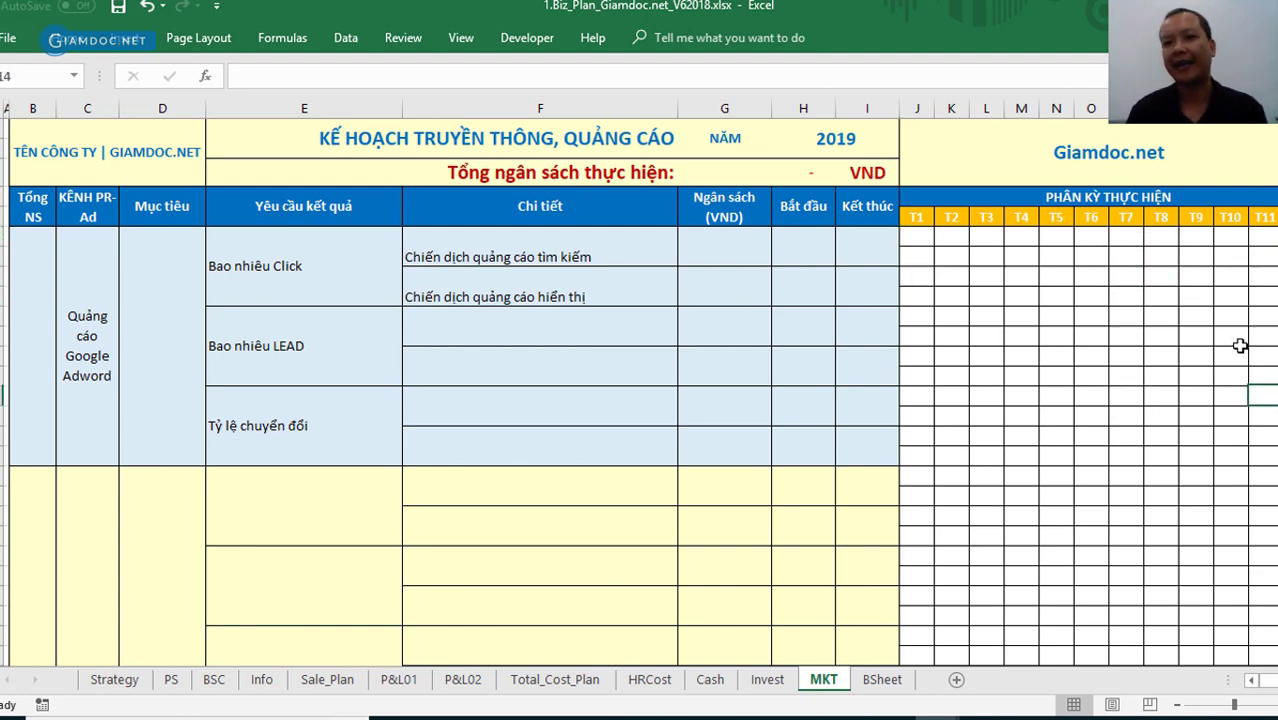
left_click(918, 236)
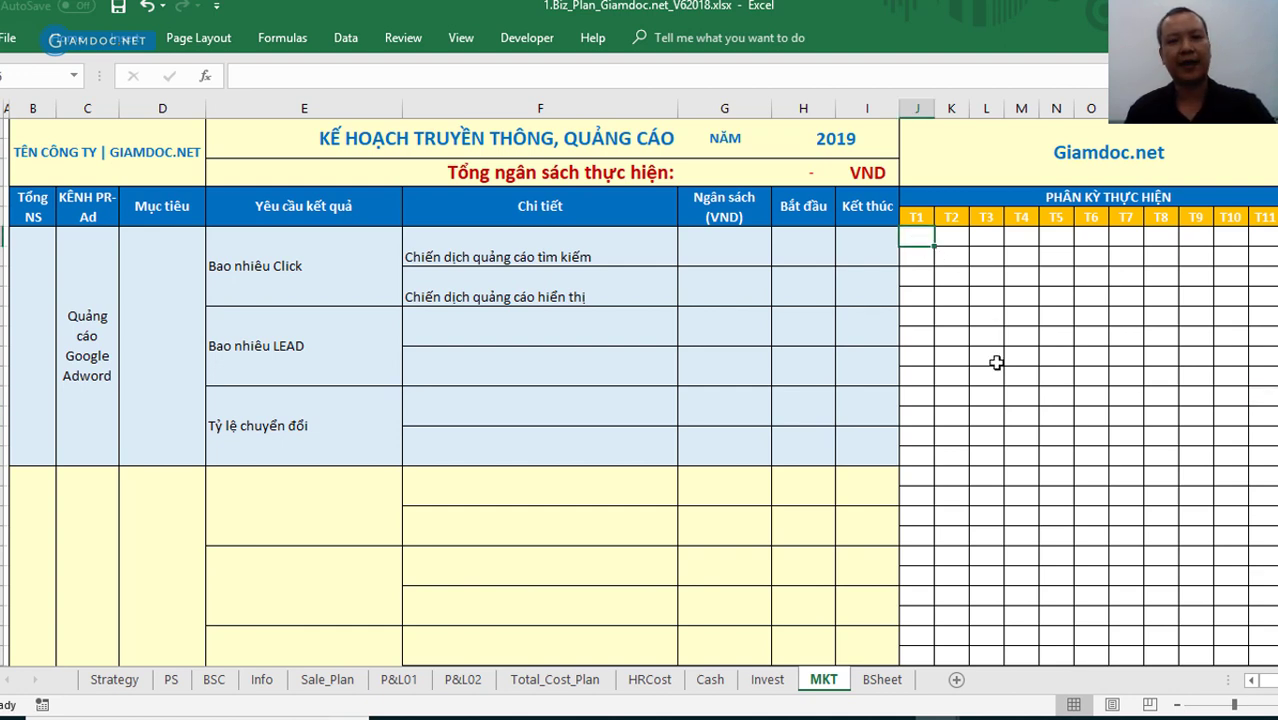
type("5")
left_click(1015, 316)
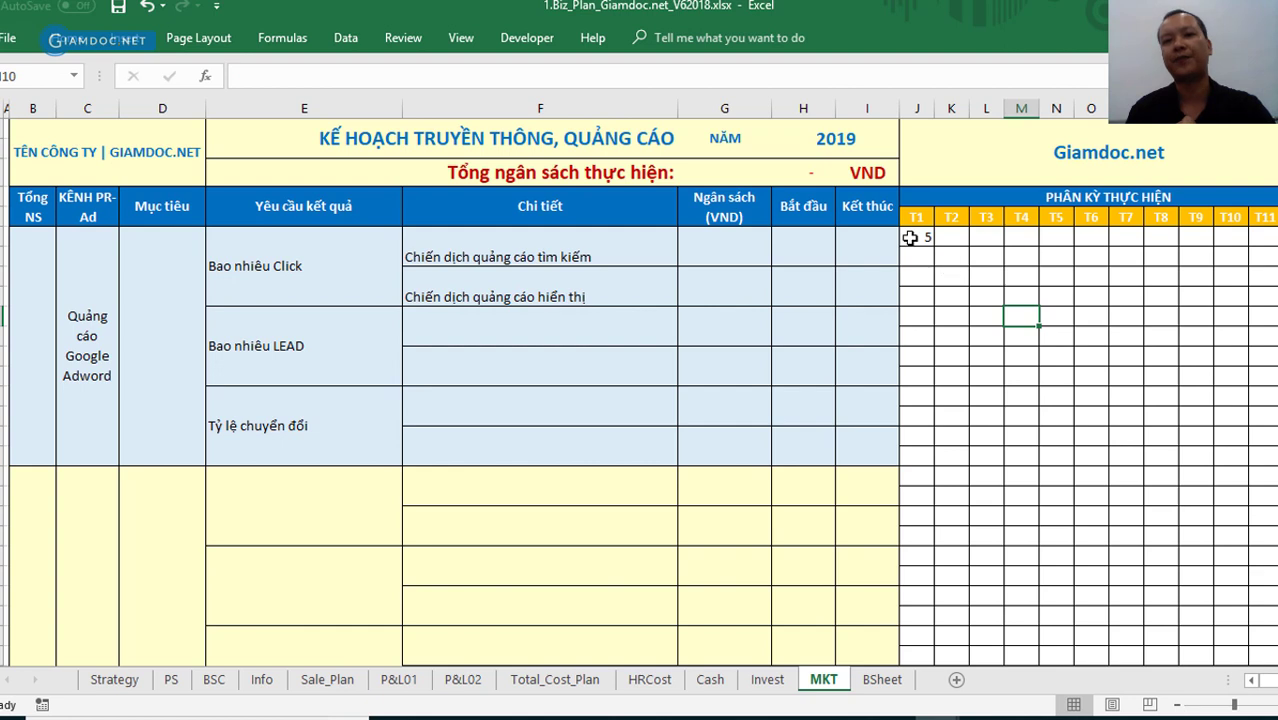
- Fill the search campaign's T1 schedule cell with the standard light blue color
left_click(910, 237)
left_click(75, 38)
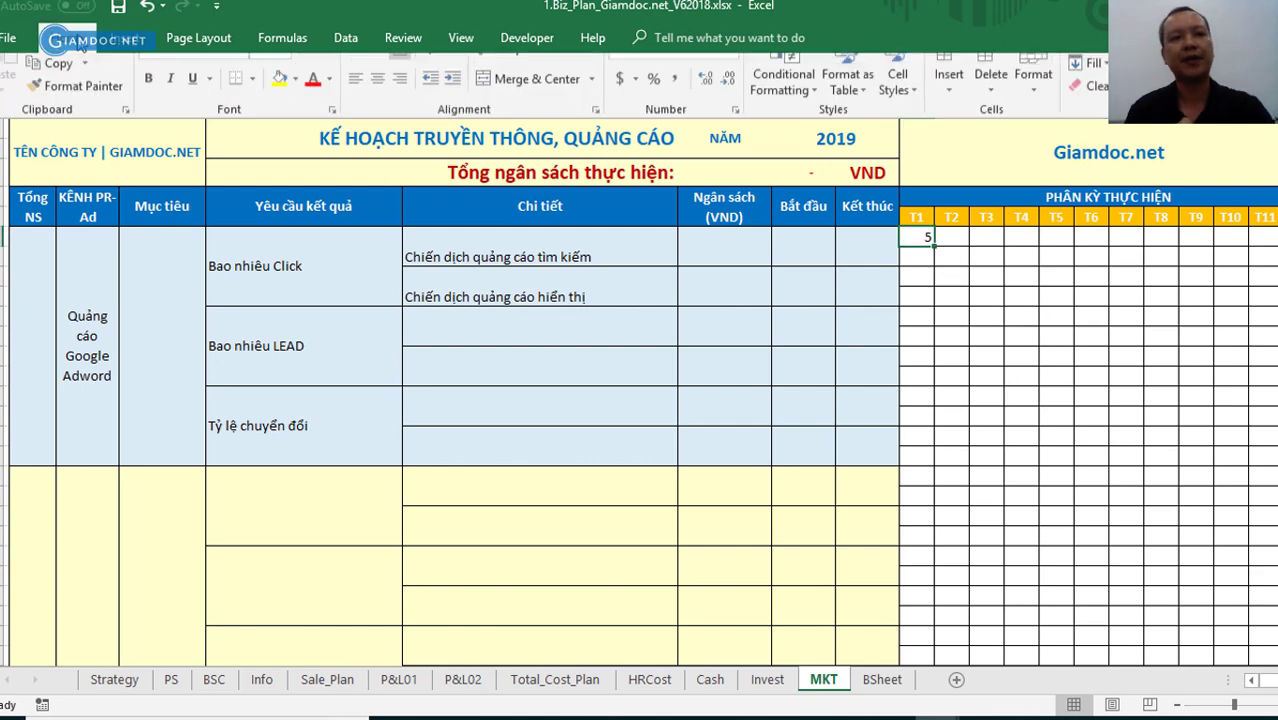
left_click(297, 107)
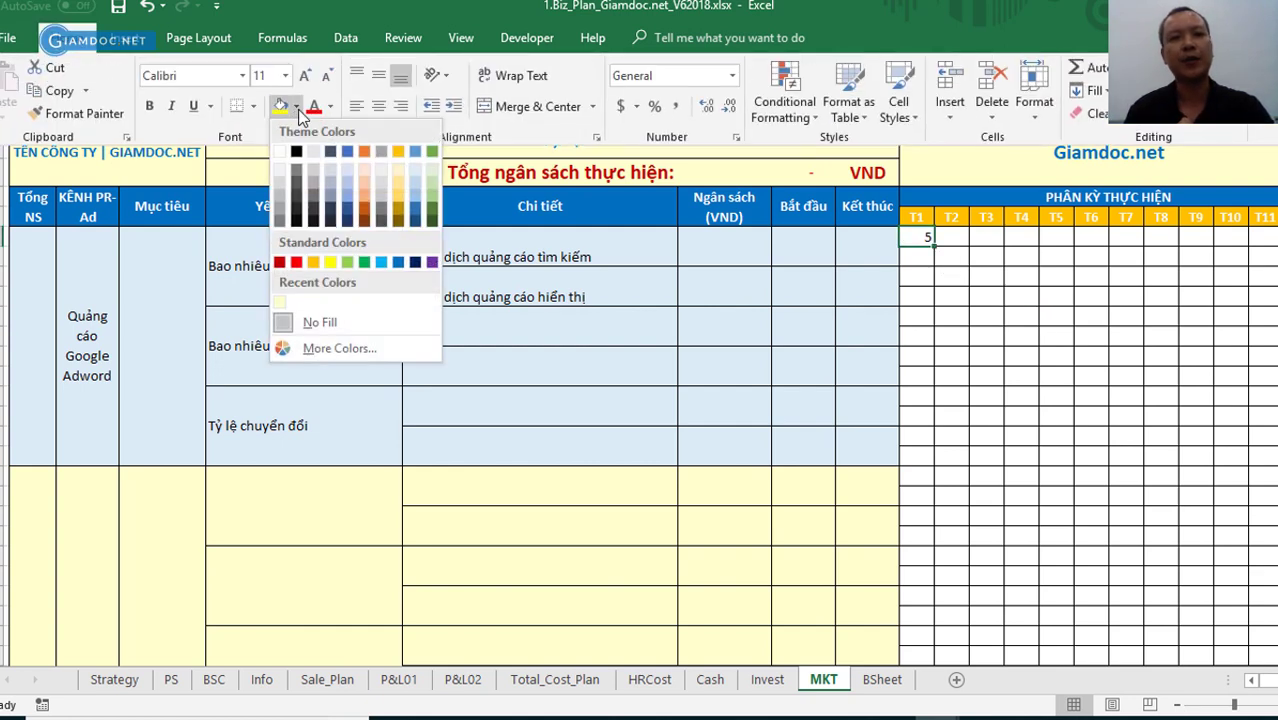
left_click(385, 265)
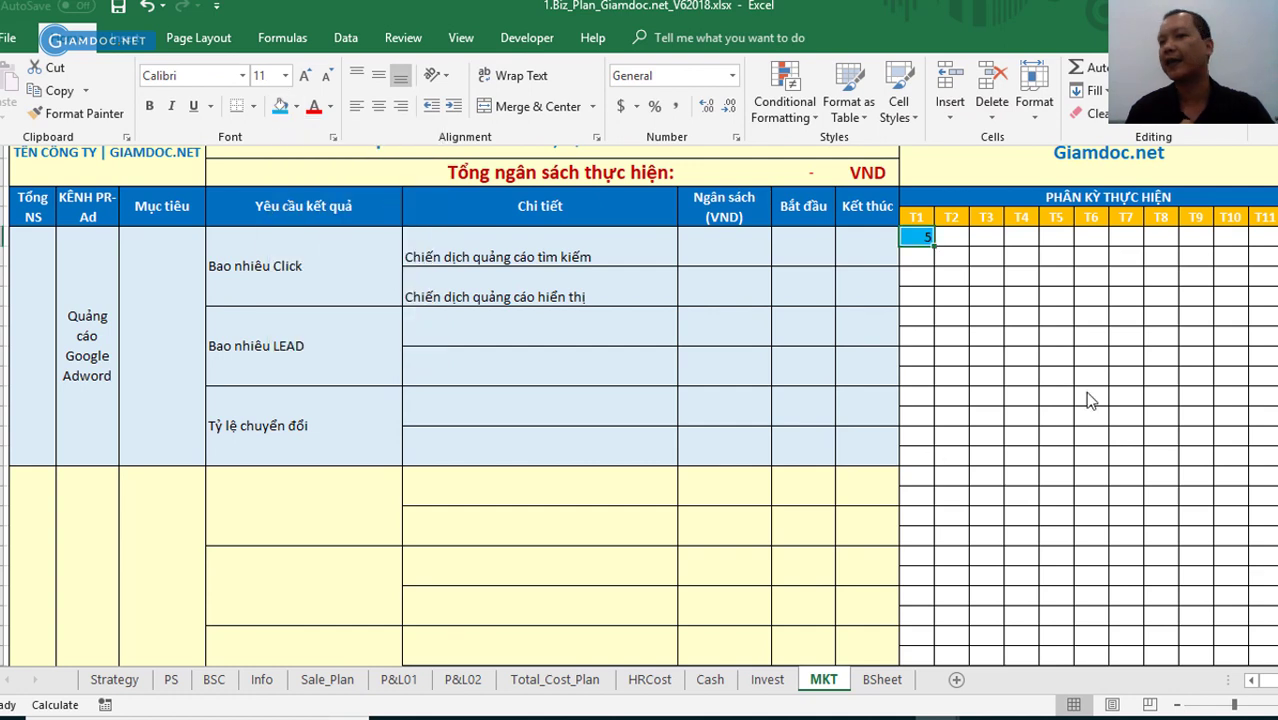
left_click(1075, 412)
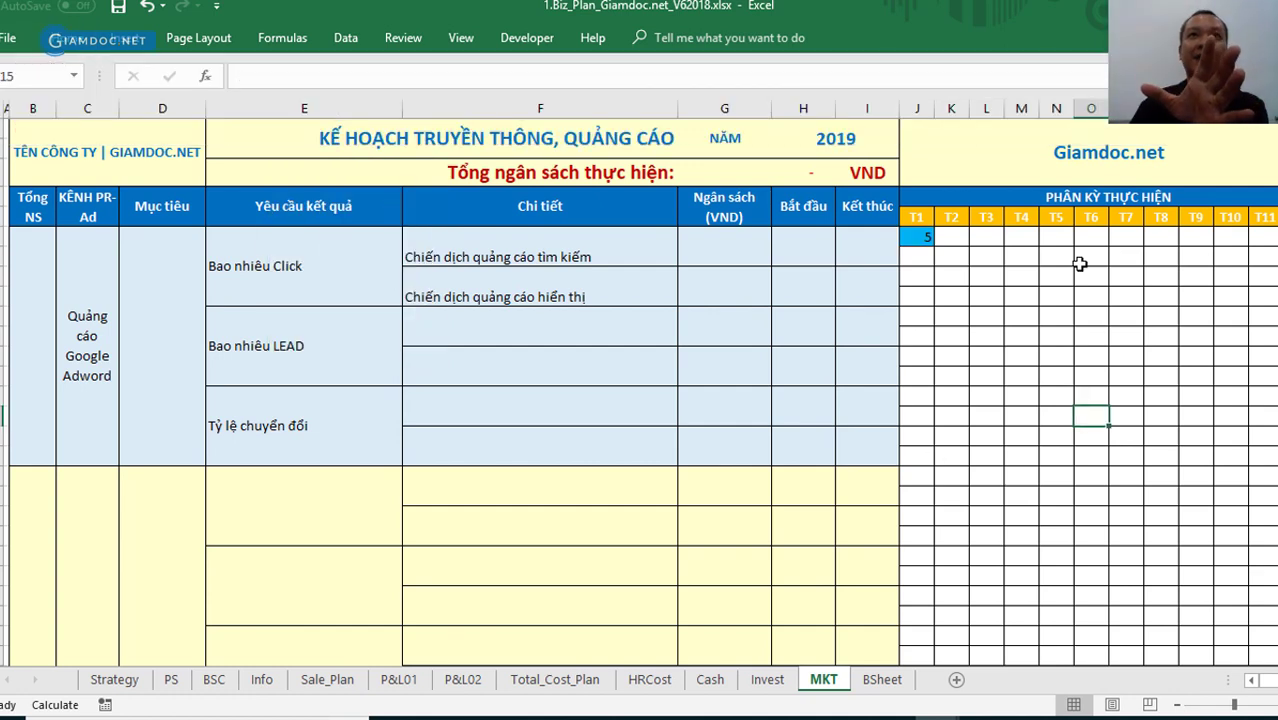
left_click_drag(1078, 258, 1244, 535)
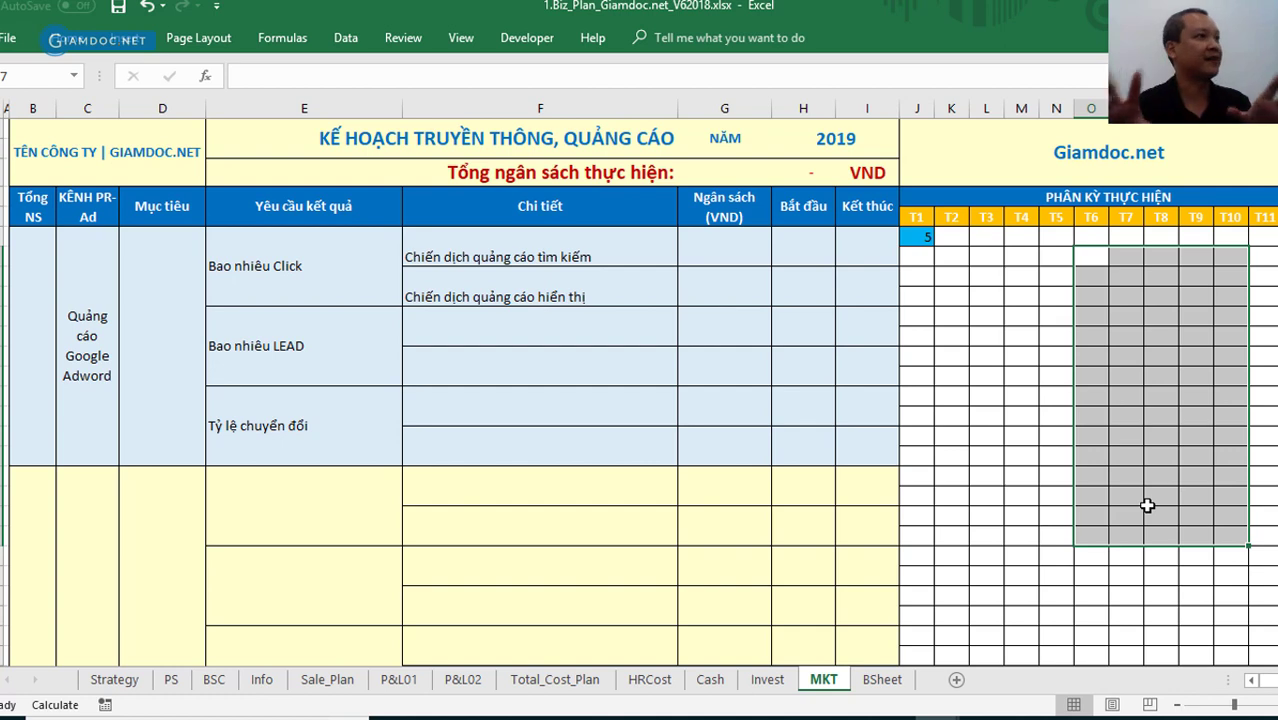
- Set the search campaign's Bắt đầu to T1 and Kết thúc to T6
left_click(812, 242)
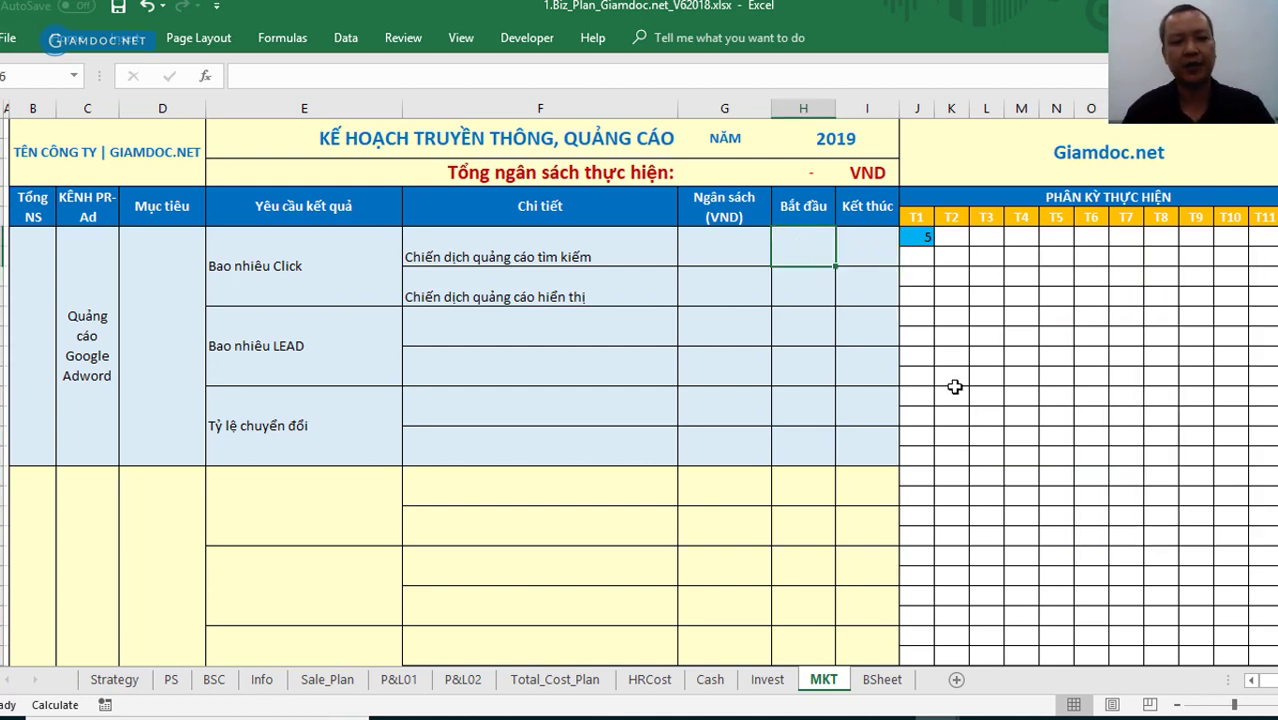
type("T1")
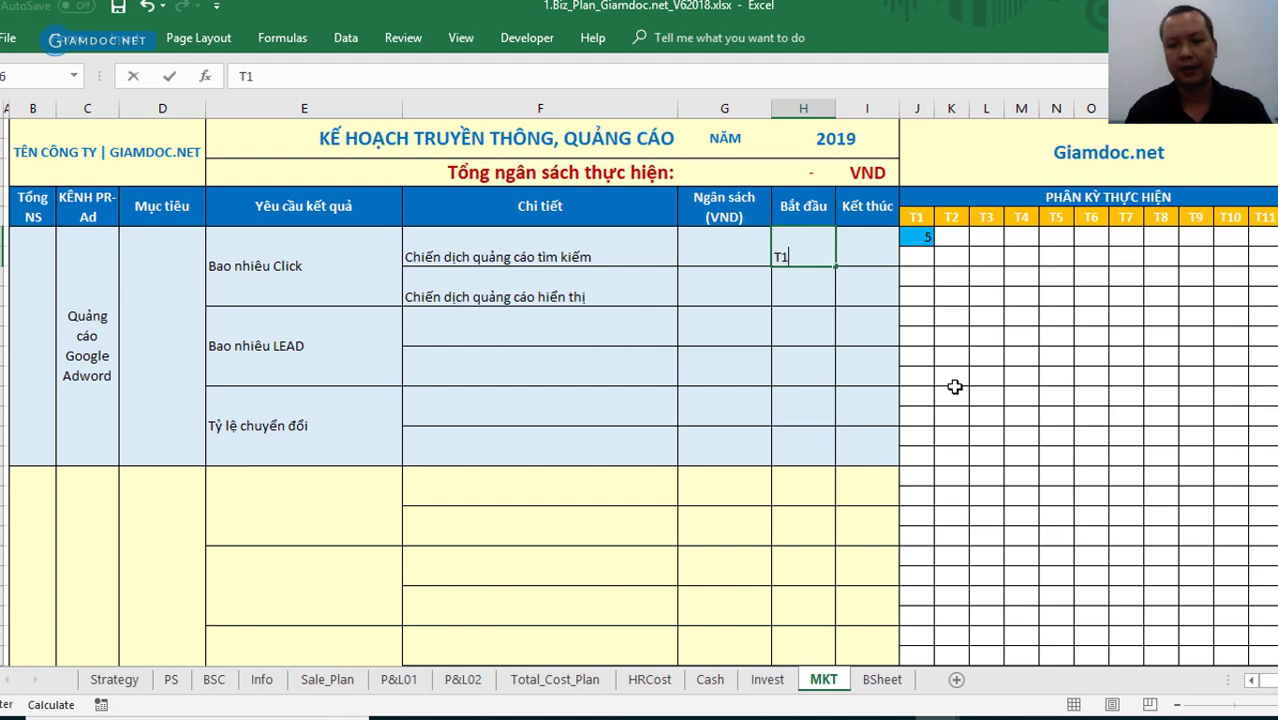
key("Tab")
type("T6")
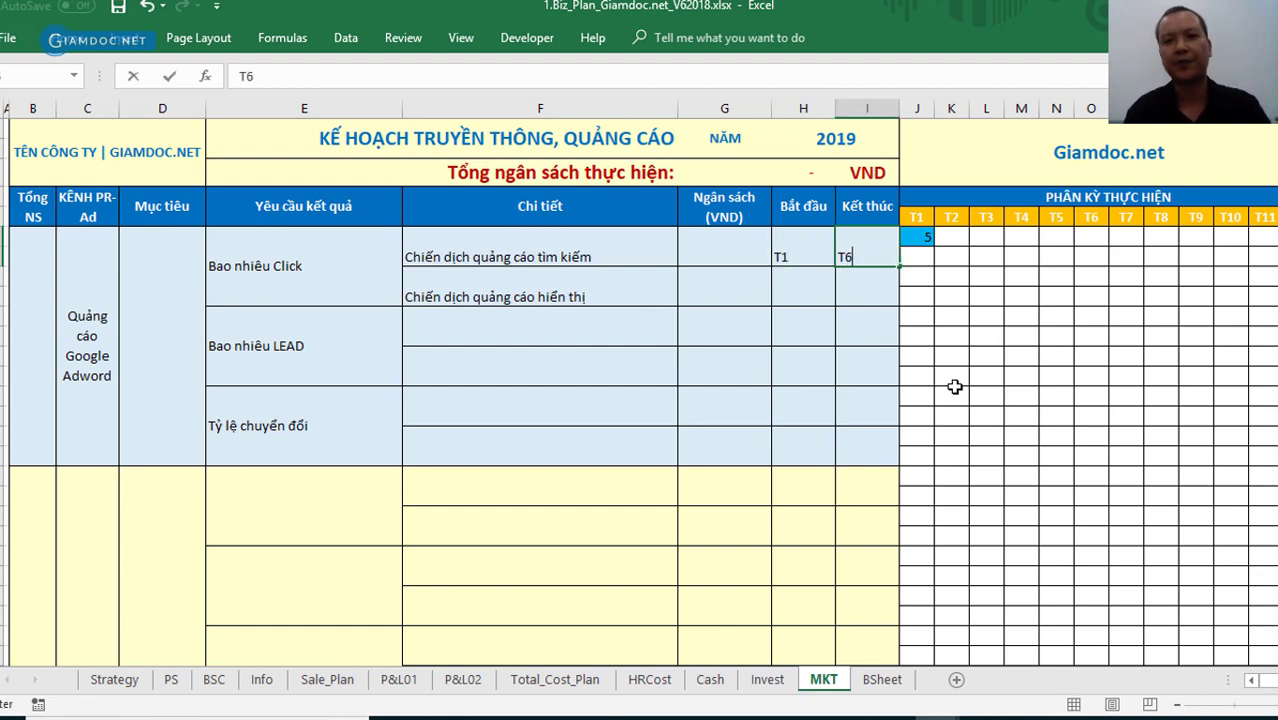
key("Return")
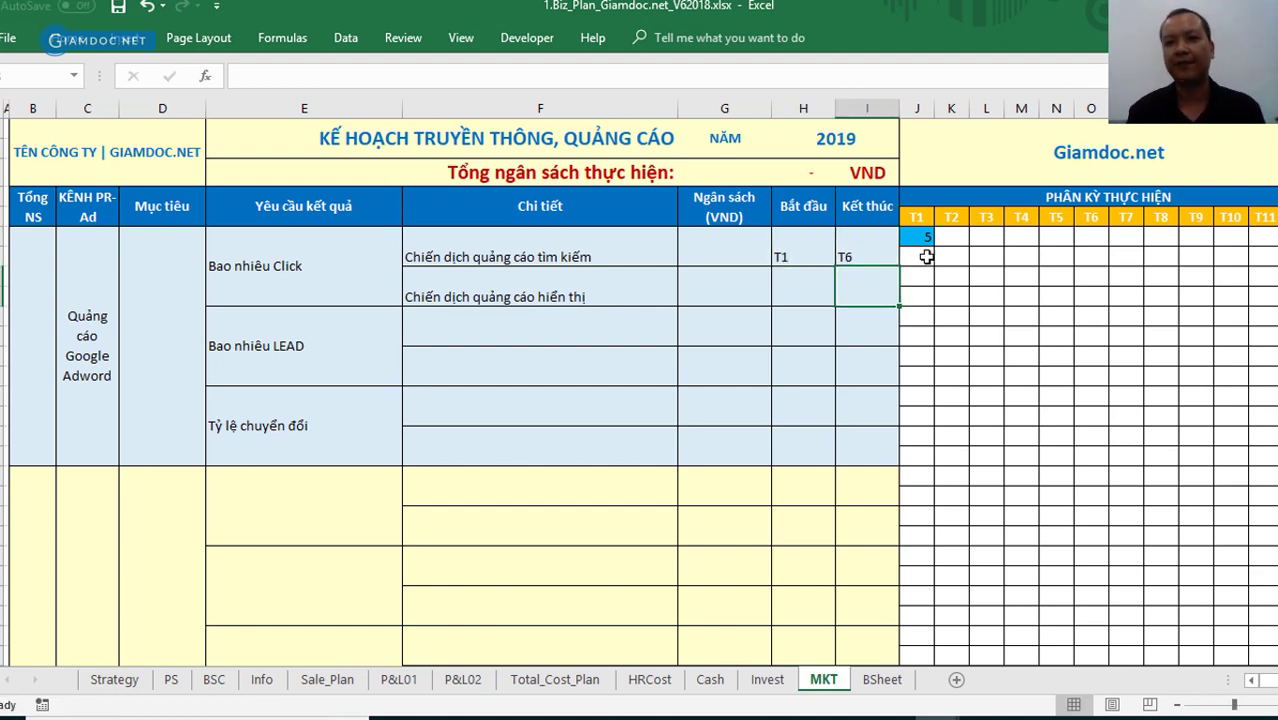
- Copy the T1 schedule value and its blue fill across the same row through T6
left_click(919, 237)
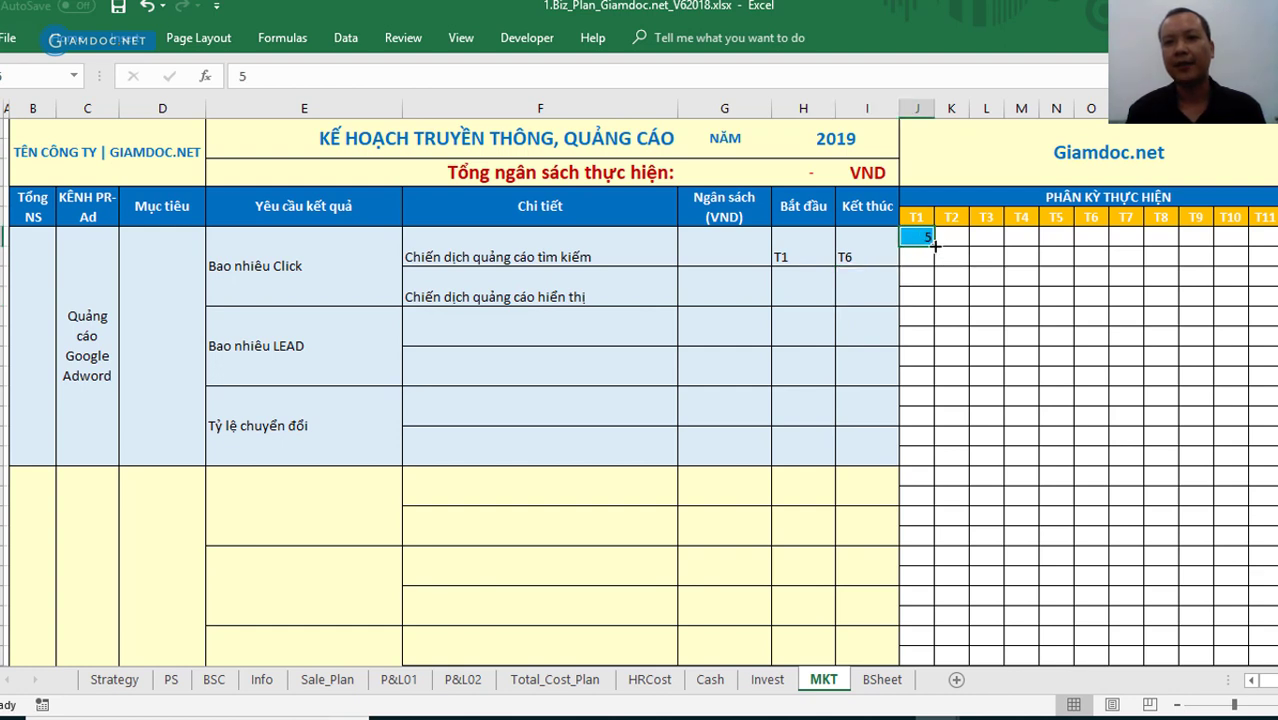
left_click_drag(933, 244, 1117, 246)
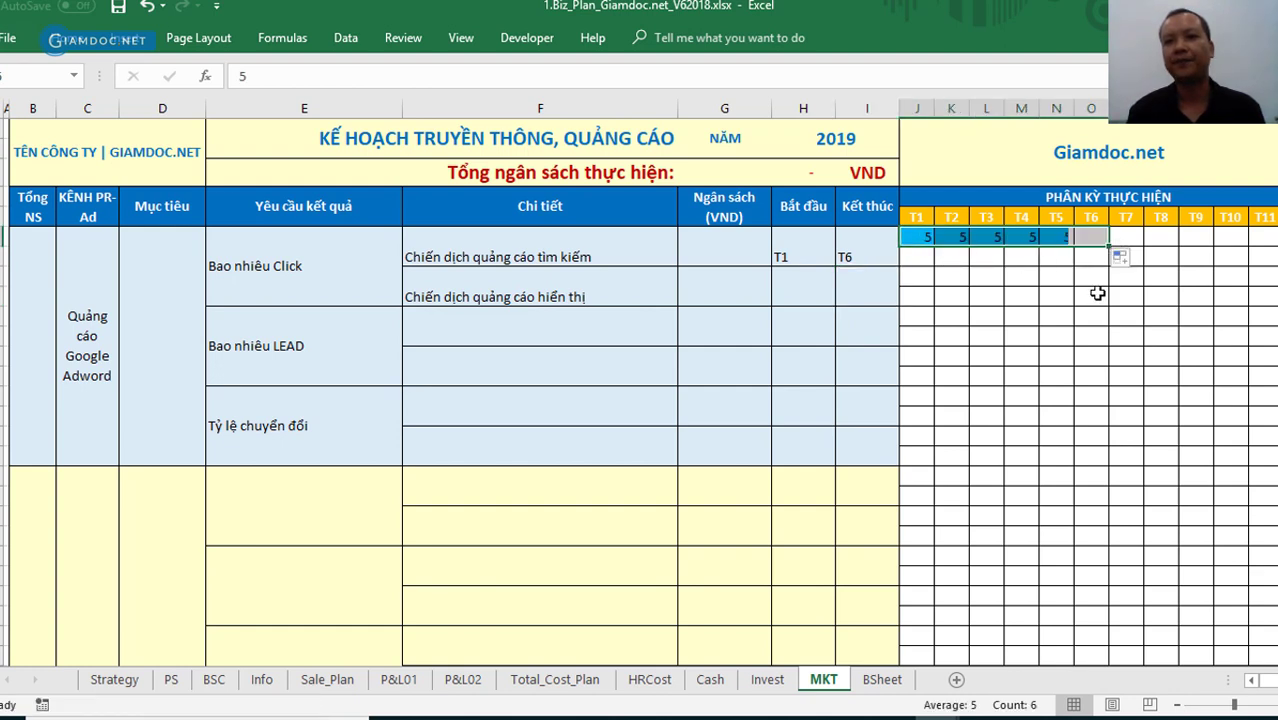
left_click(1105, 362)
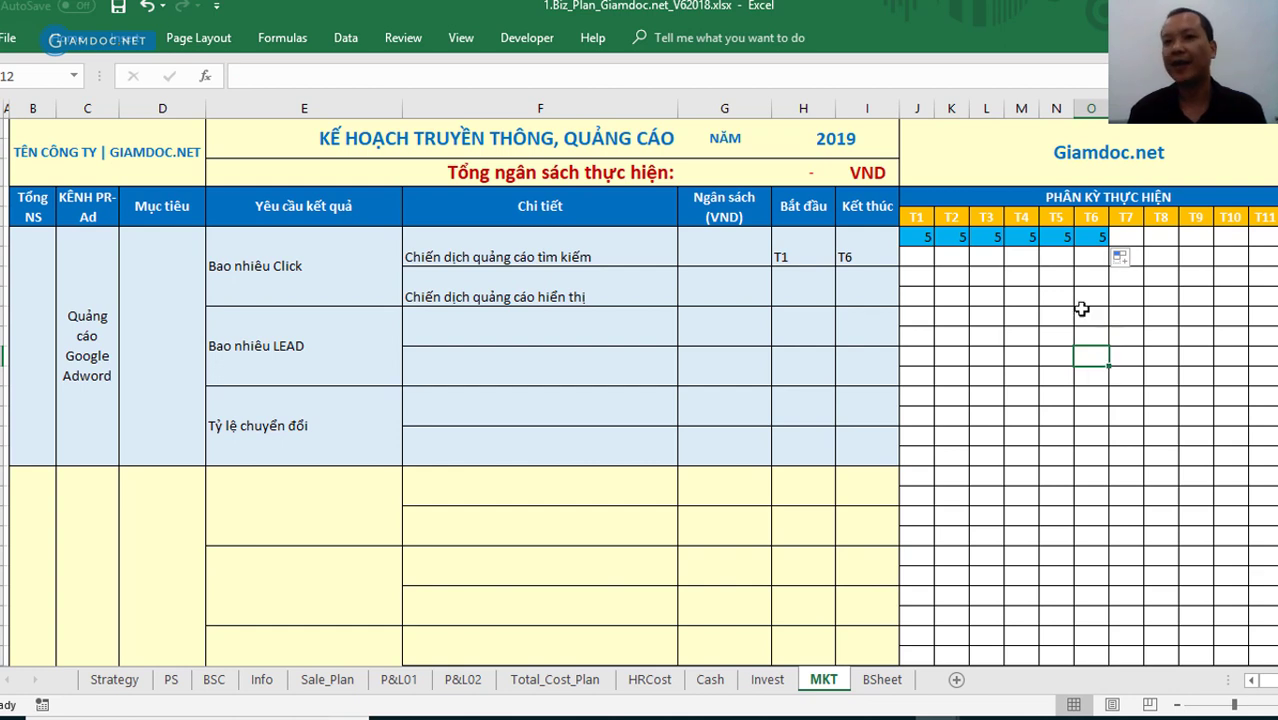
- Change the search campaign's T2 schedule value to 0
left_click(983, 237)
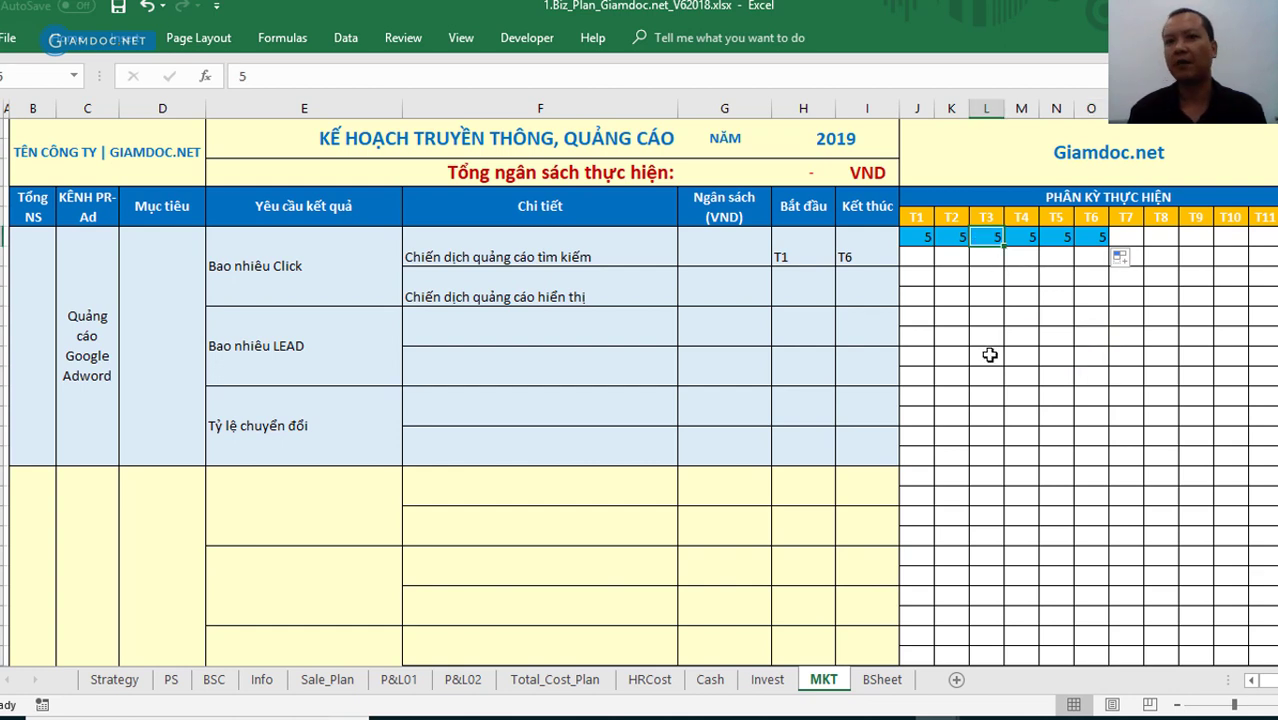
left_click(960, 240)
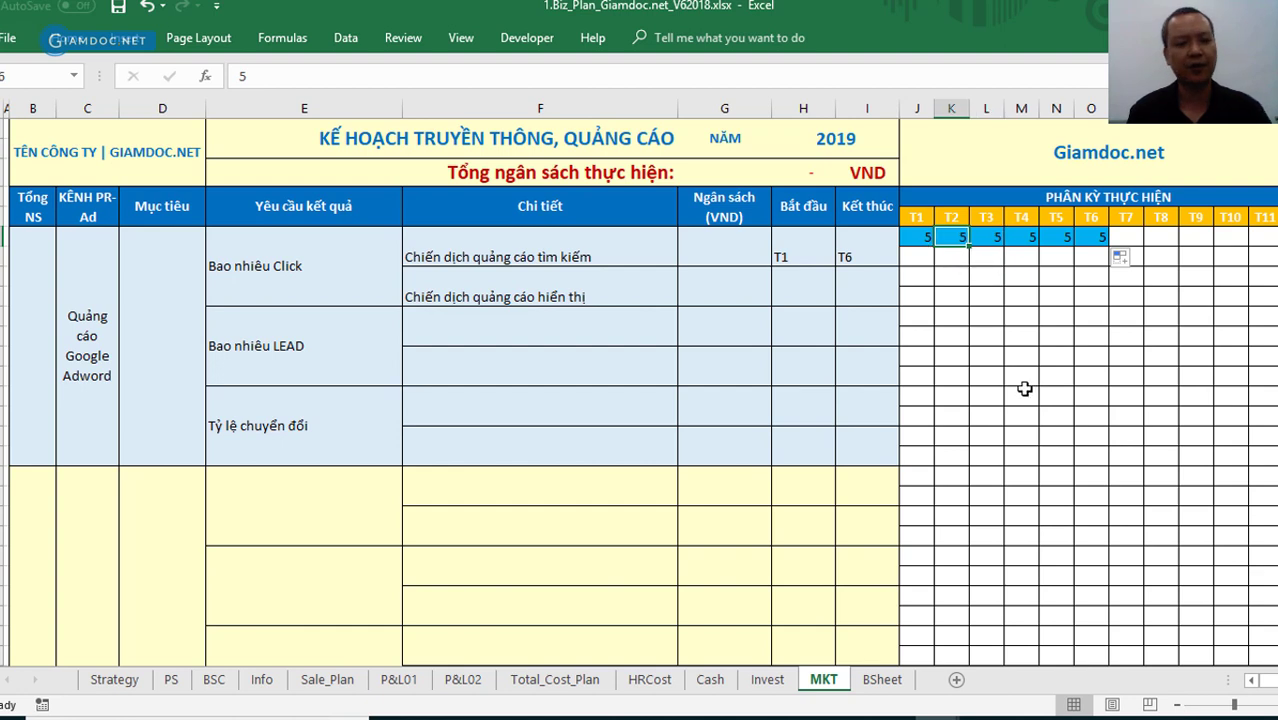
type("0")
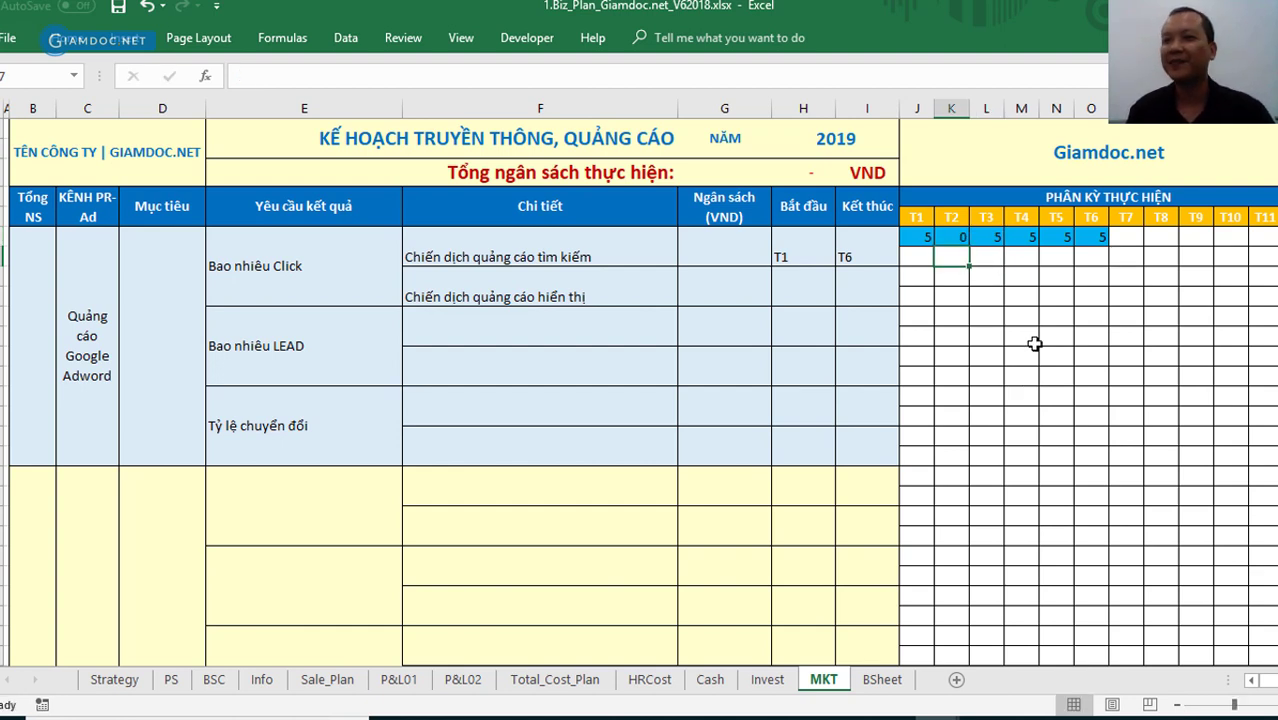
left_click(1031, 341)
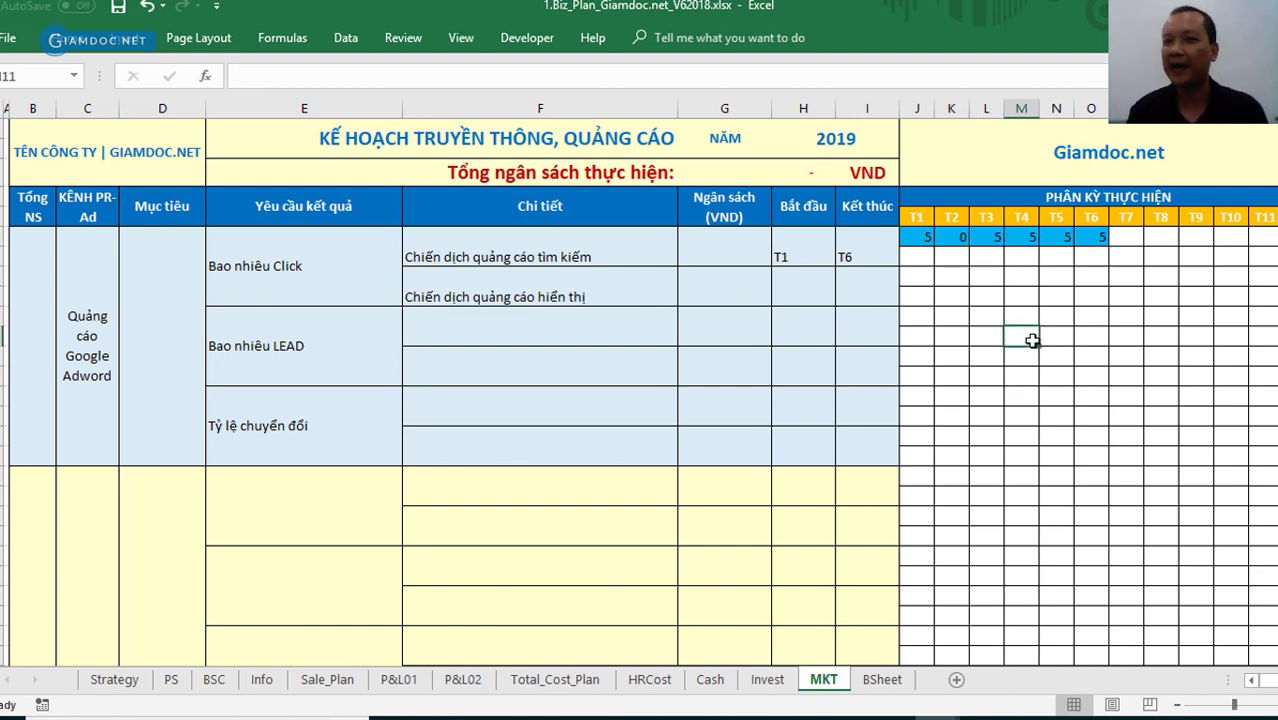
left_click(734, 256)
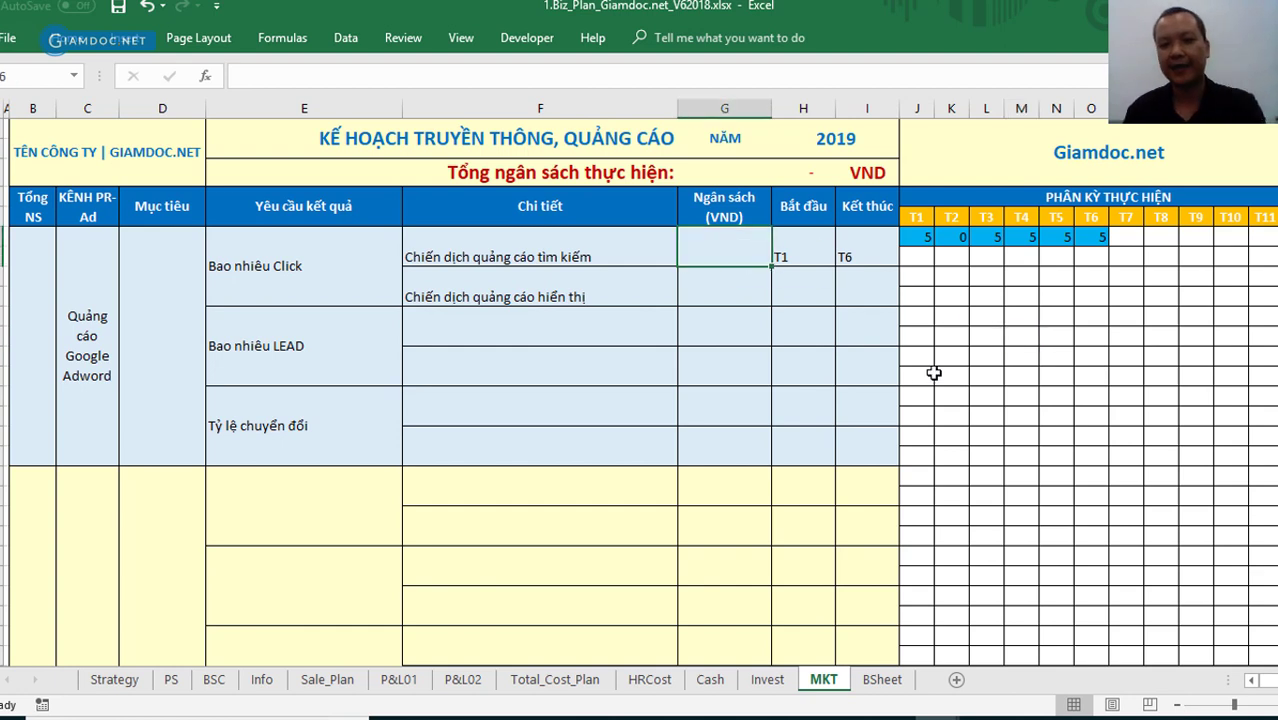
type("=")
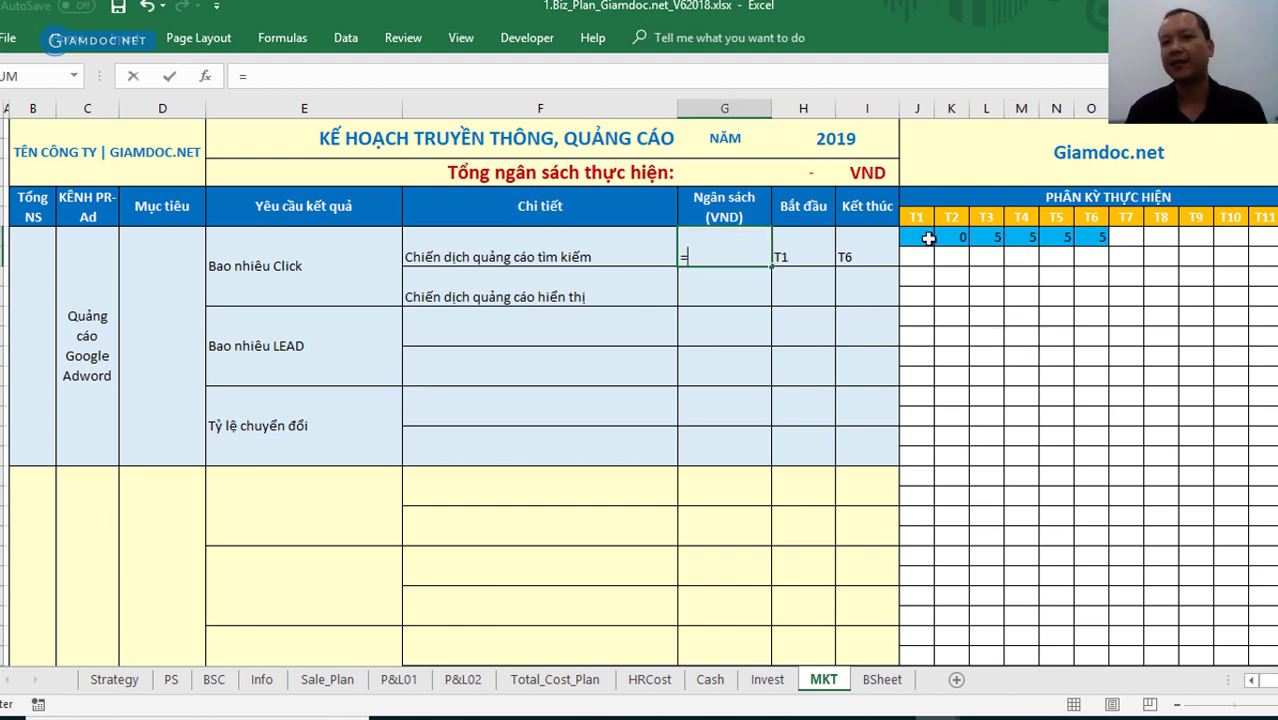
left_click_drag(922, 238, 1100, 237)
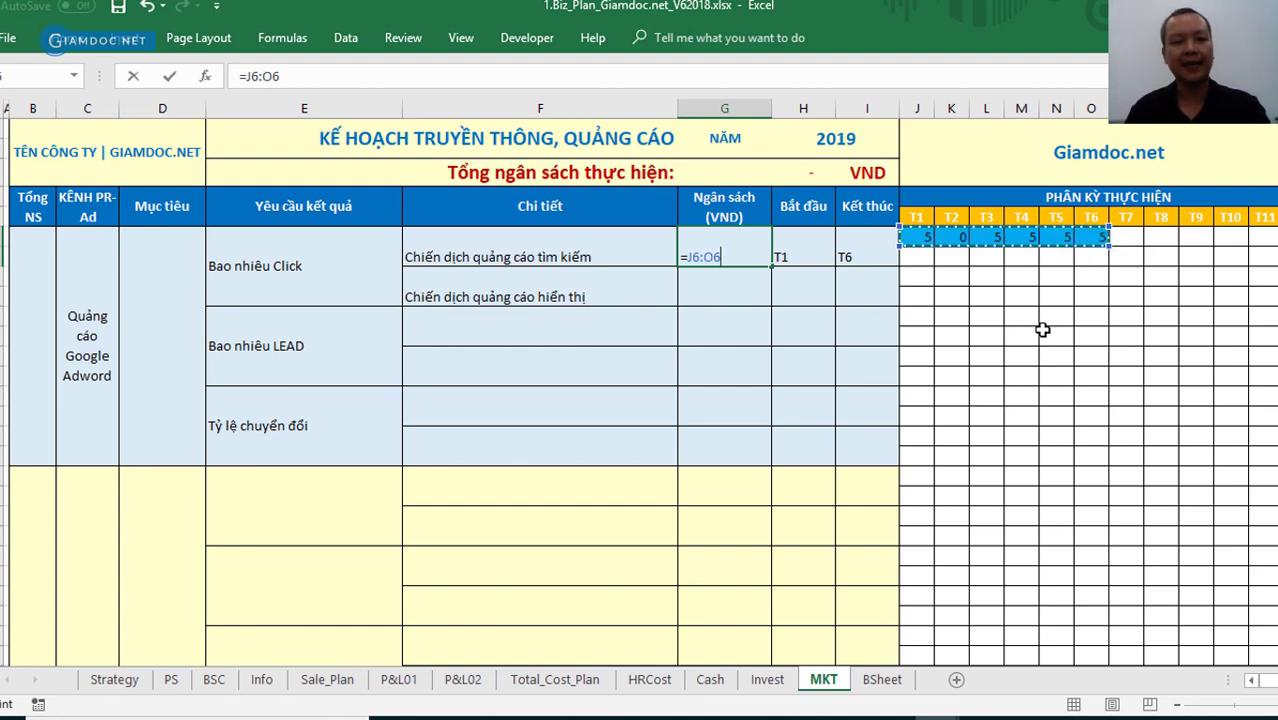
key("Escape")
- Review the first channel's Ngân sách cells, its Tổng NS cell, and the whole block from Tổng NS through Kết thúc
left_click_drag(710, 240, 729, 451)
left_click(23, 285)
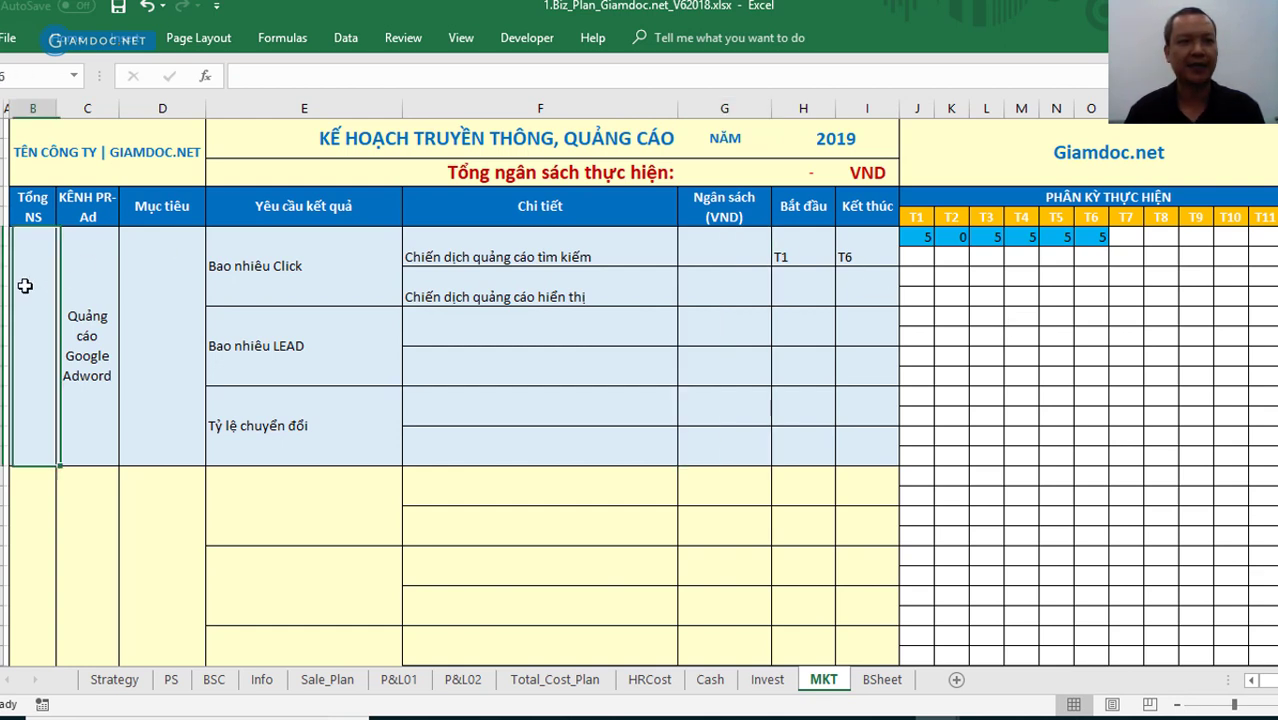
left_click_drag(25, 198, 860, 372)
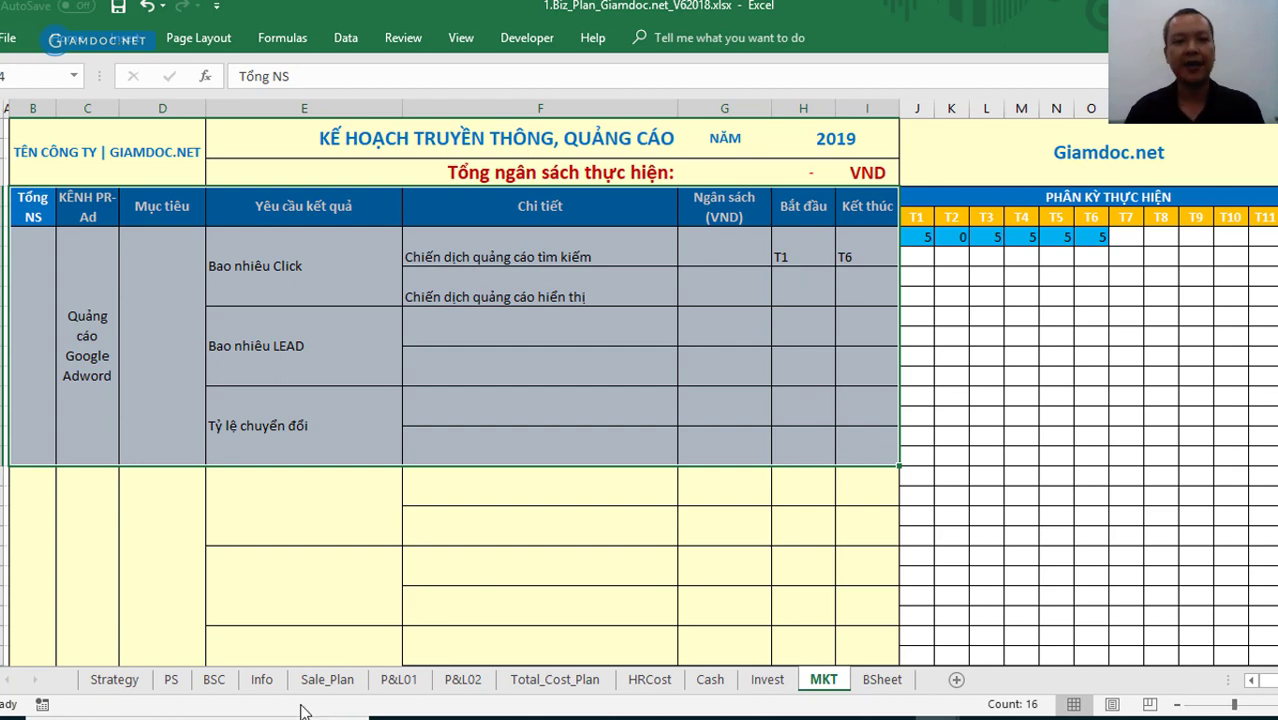
- Review the remaining channel blocks on the MKT sheet, including the Mục tiêu descriptions of the Events and Lounching channels
left_click(237, 506)
left_click(168, 543)
scroll(168, 545, "down", 3)
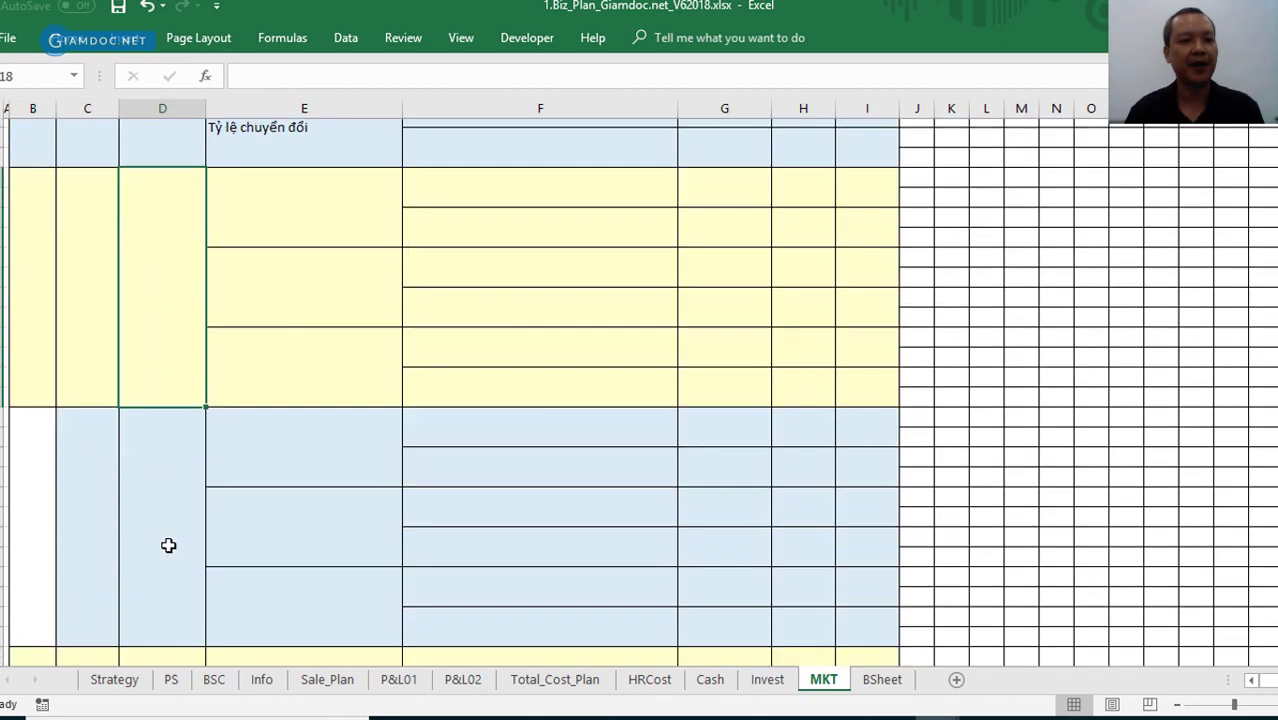
scroll(168, 545, "down", 6)
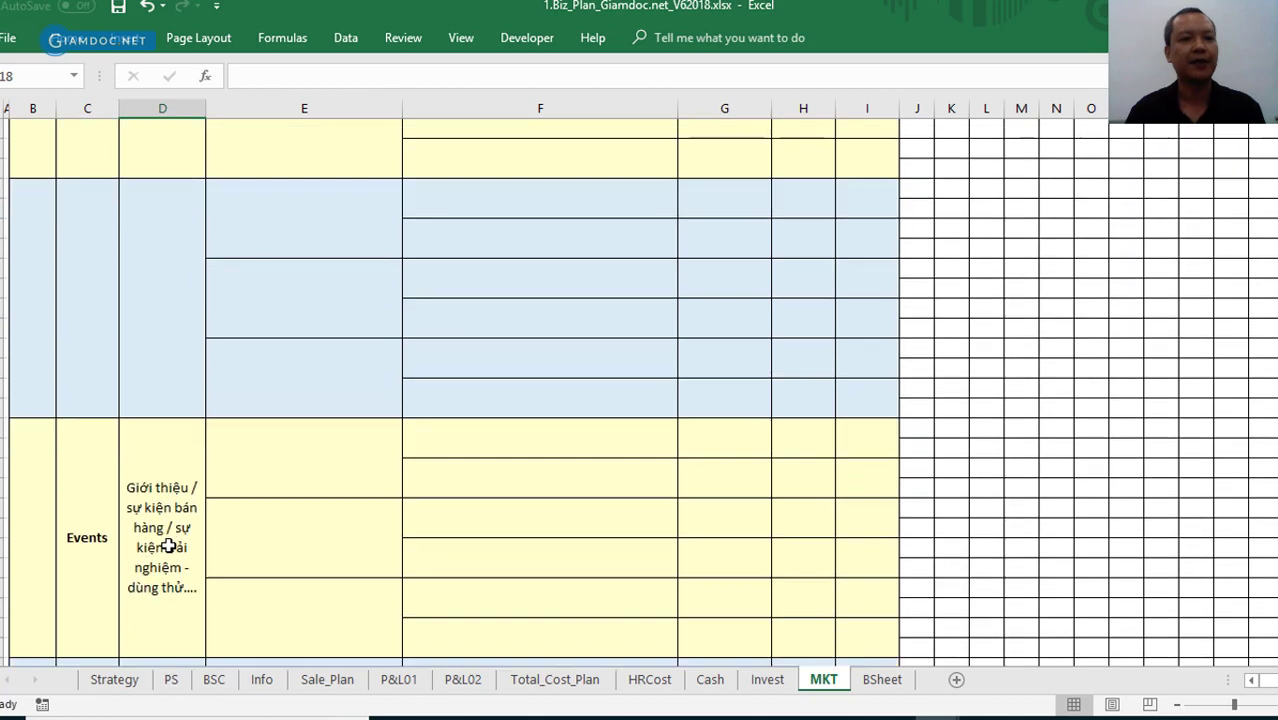
scroll(168, 545, "down", 7)
scroll(168, 545, "up", 7)
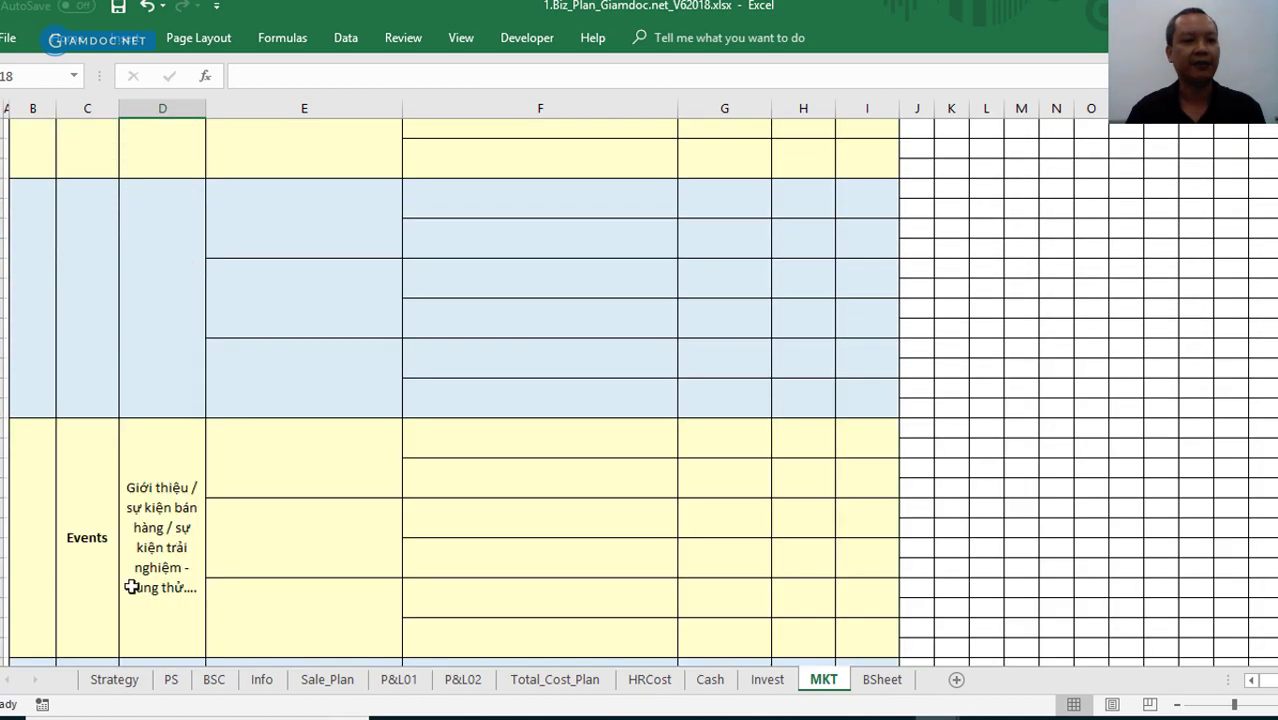
left_click(86, 556)
left_click(177, 491)
scroll(188, 517, "down", 3)
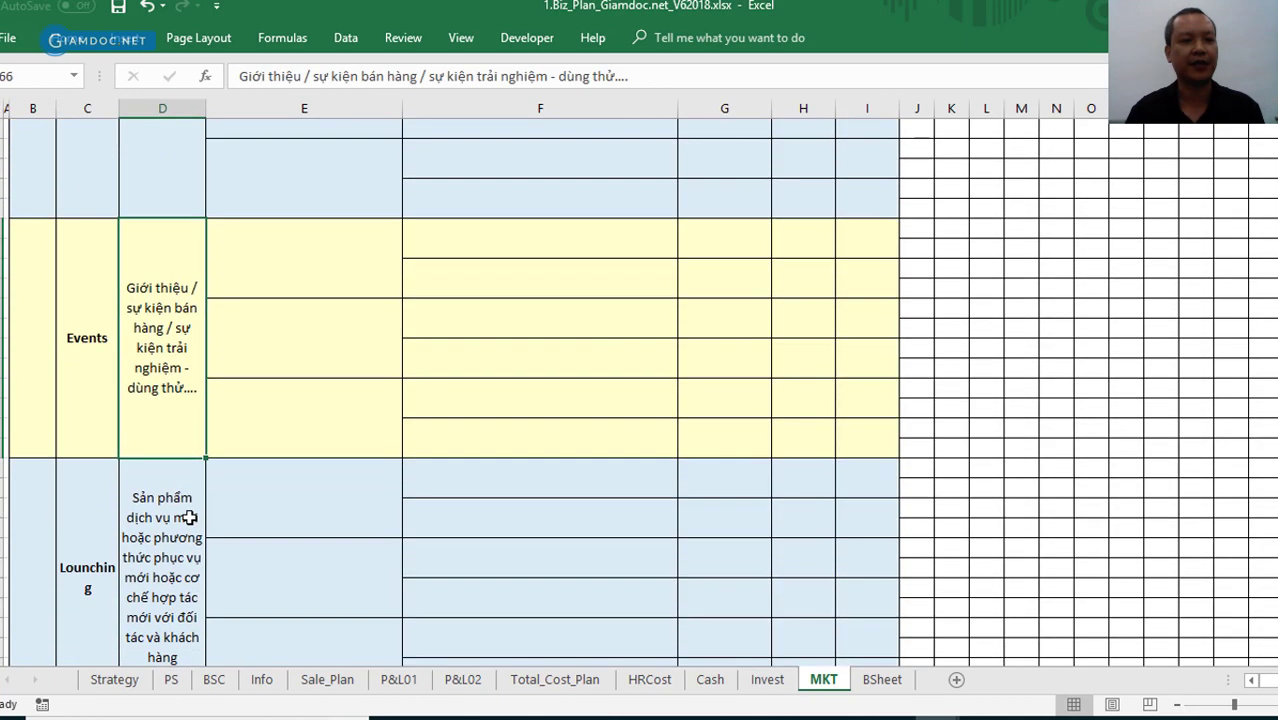
left_click(95, 572)
left_click(177, 577)
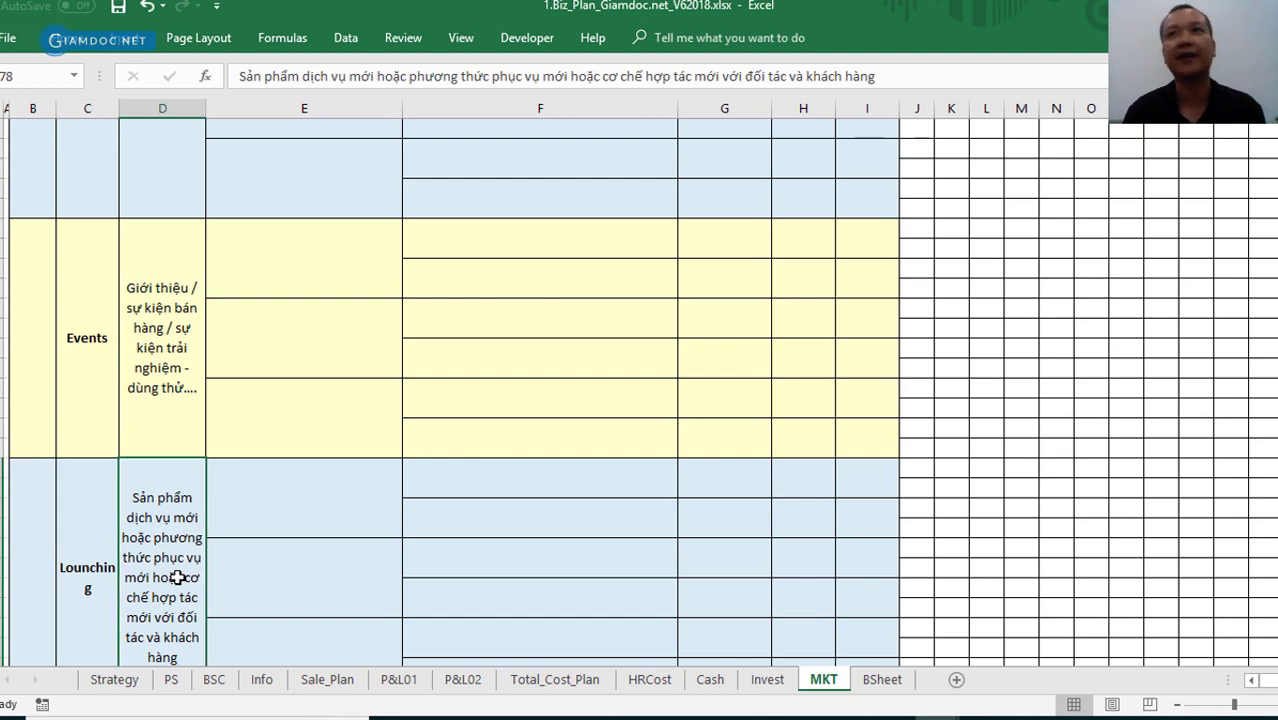
scroll(177, 577, "up", 10)
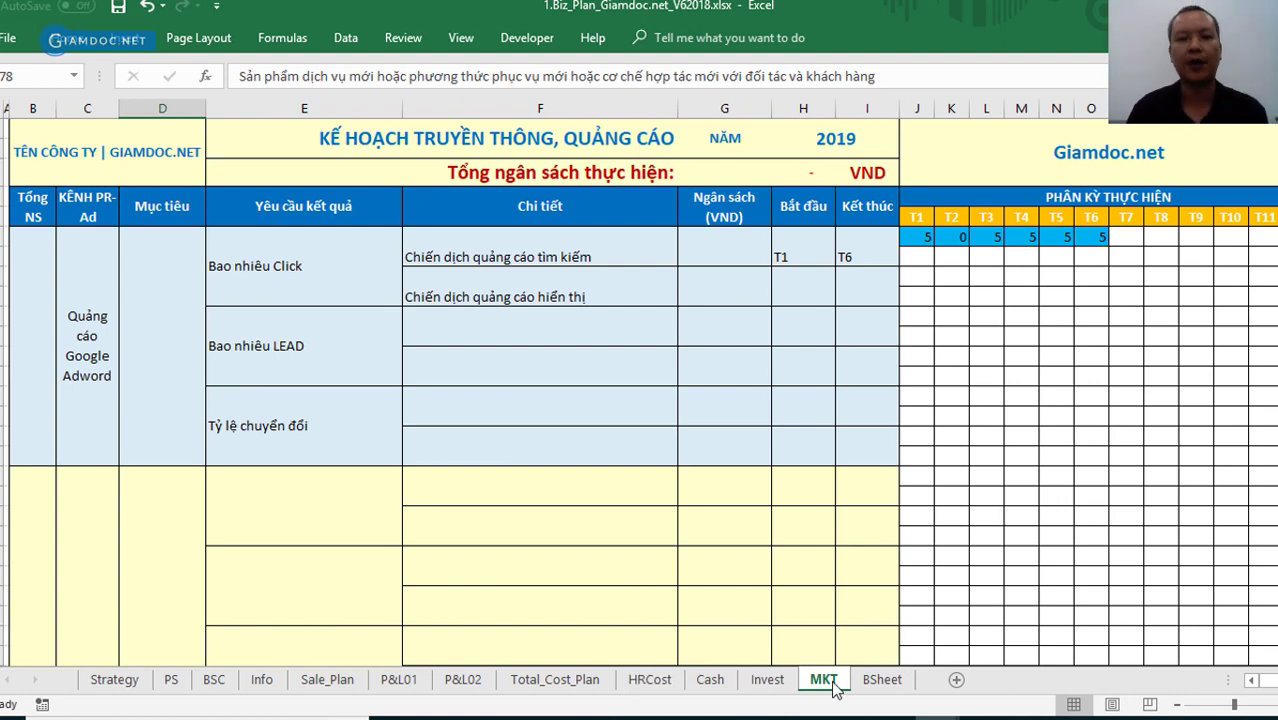
left_click(529, 422)
left_click(527, 532)
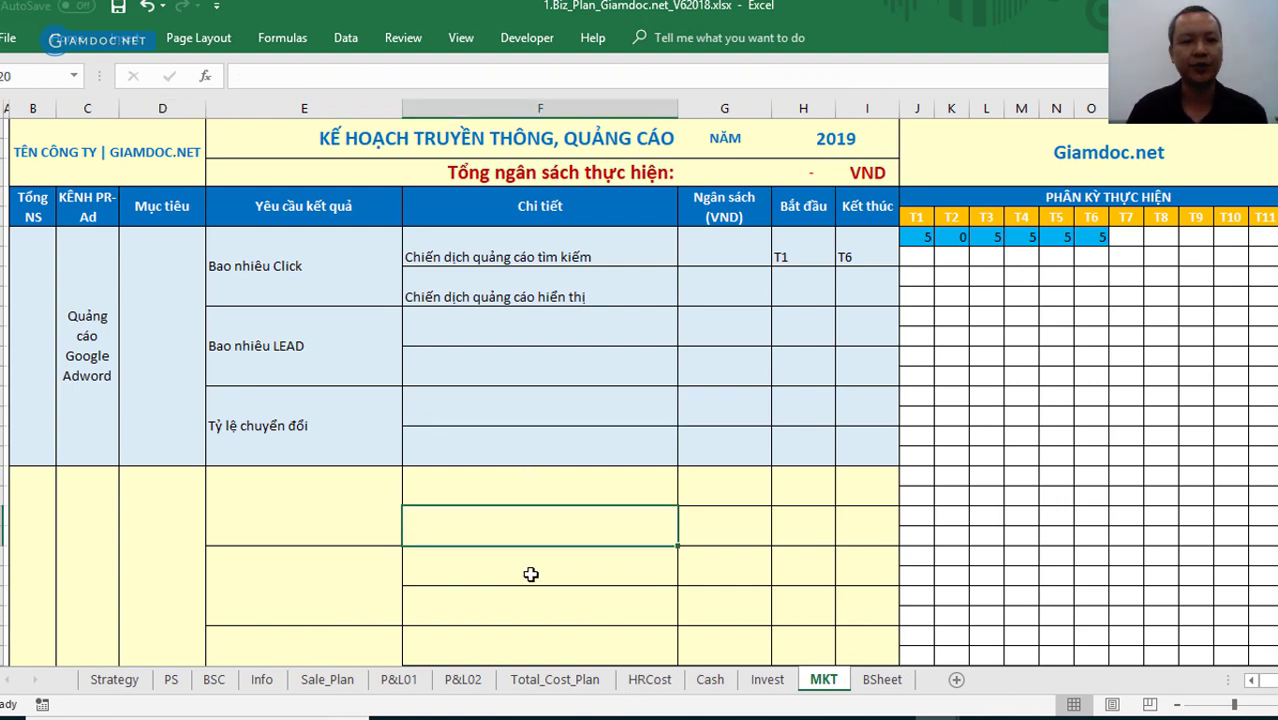
- Switch to the Total_Cost_Plan sheet and examine its detail rows and the cost summary block above them
left_click(557, 682)
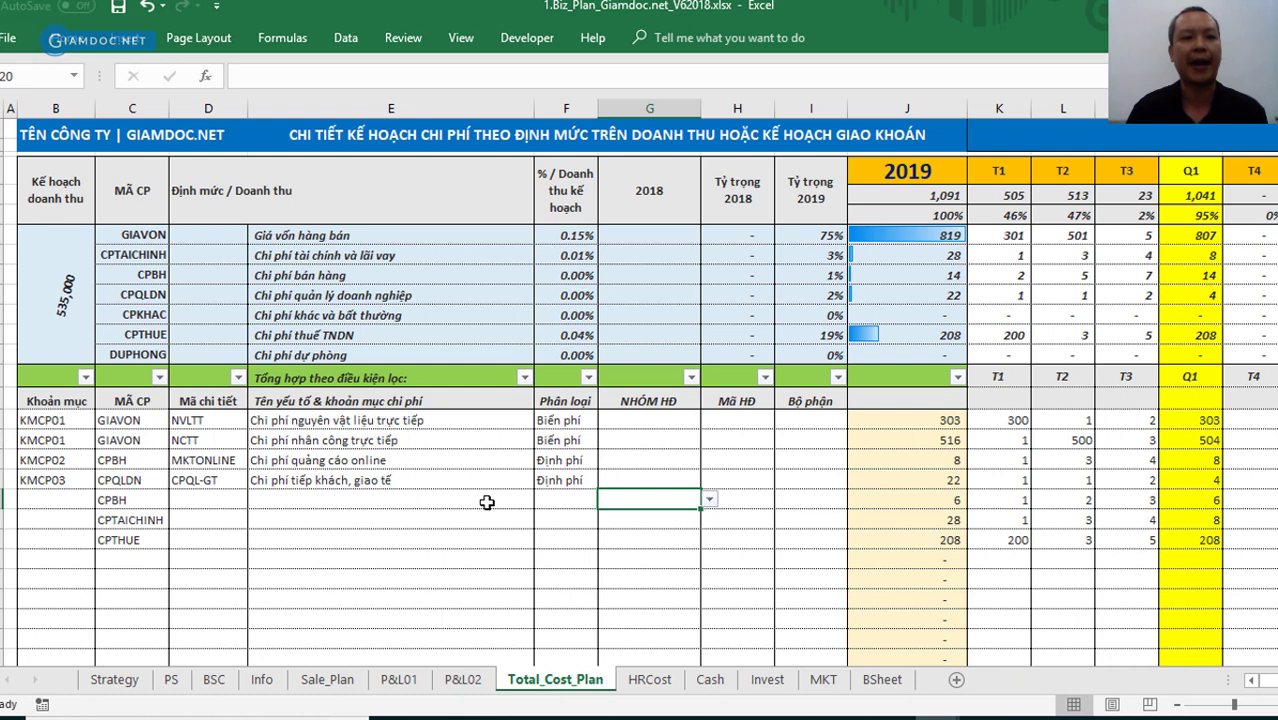
left_click(426, 500)
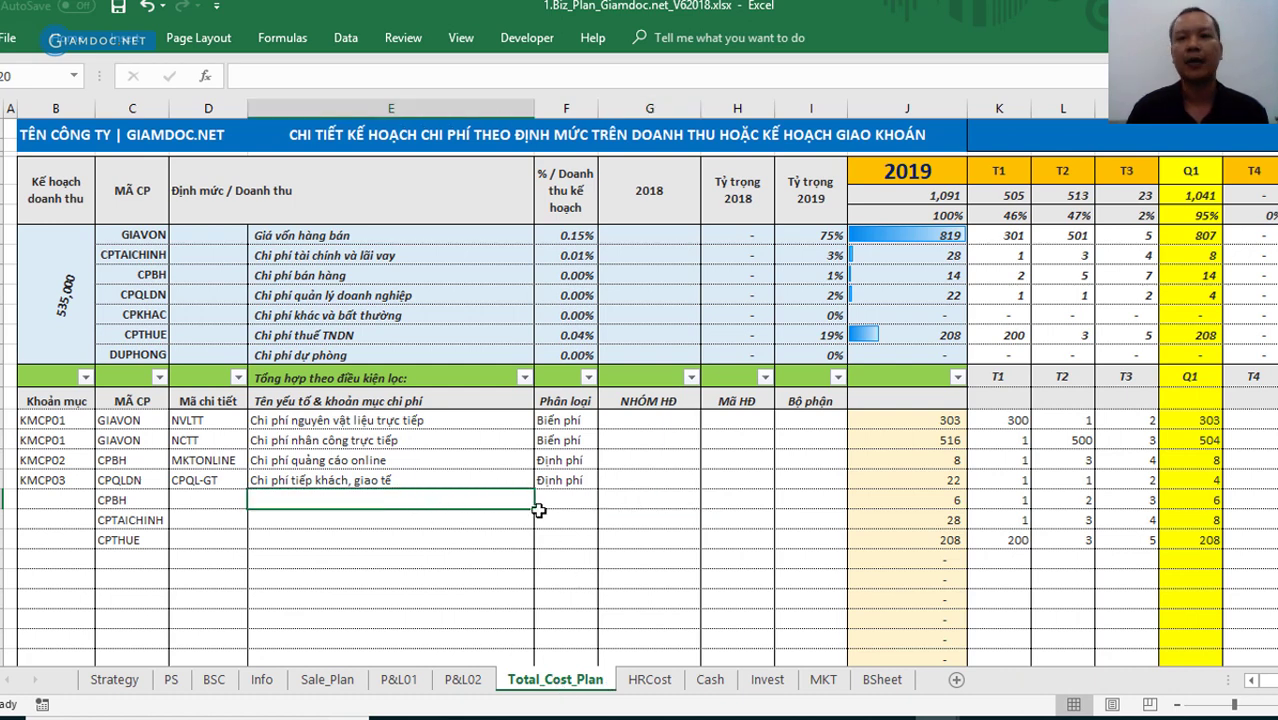
left_click(745, 530)
left_click(649, 597)
left_click(418, 535)
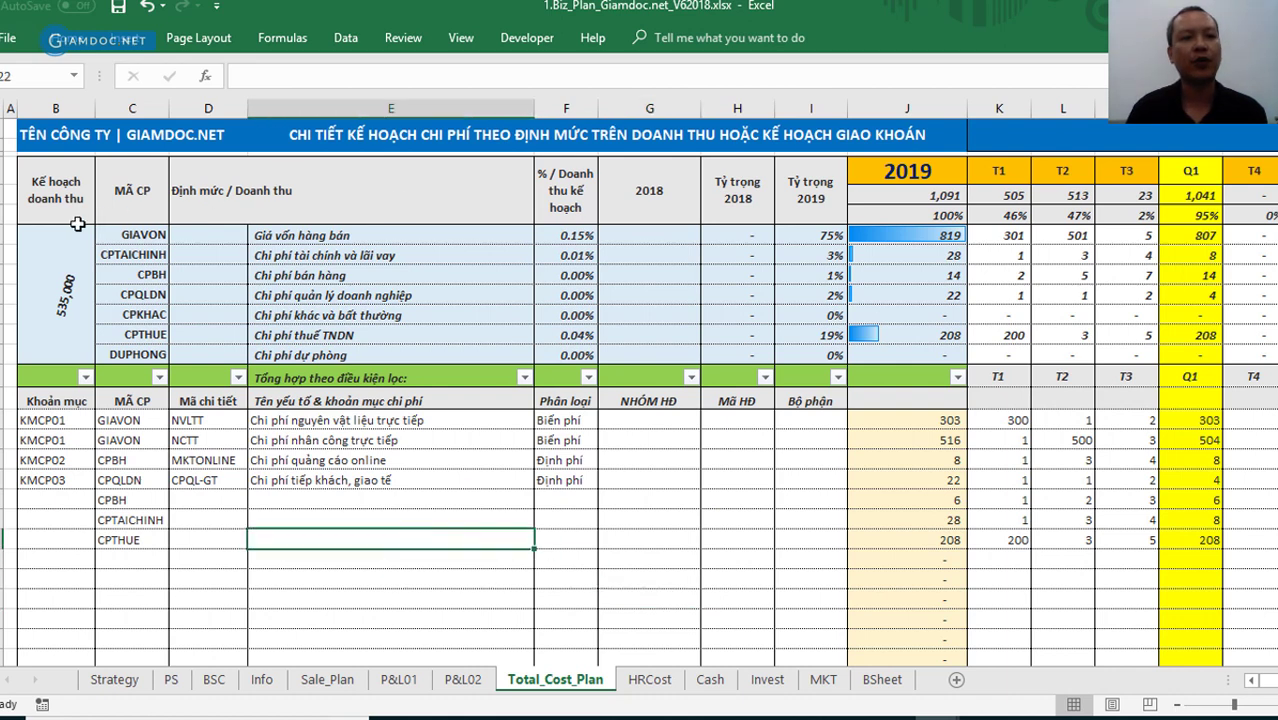
left_click_drag(50, 232, 812, 309)
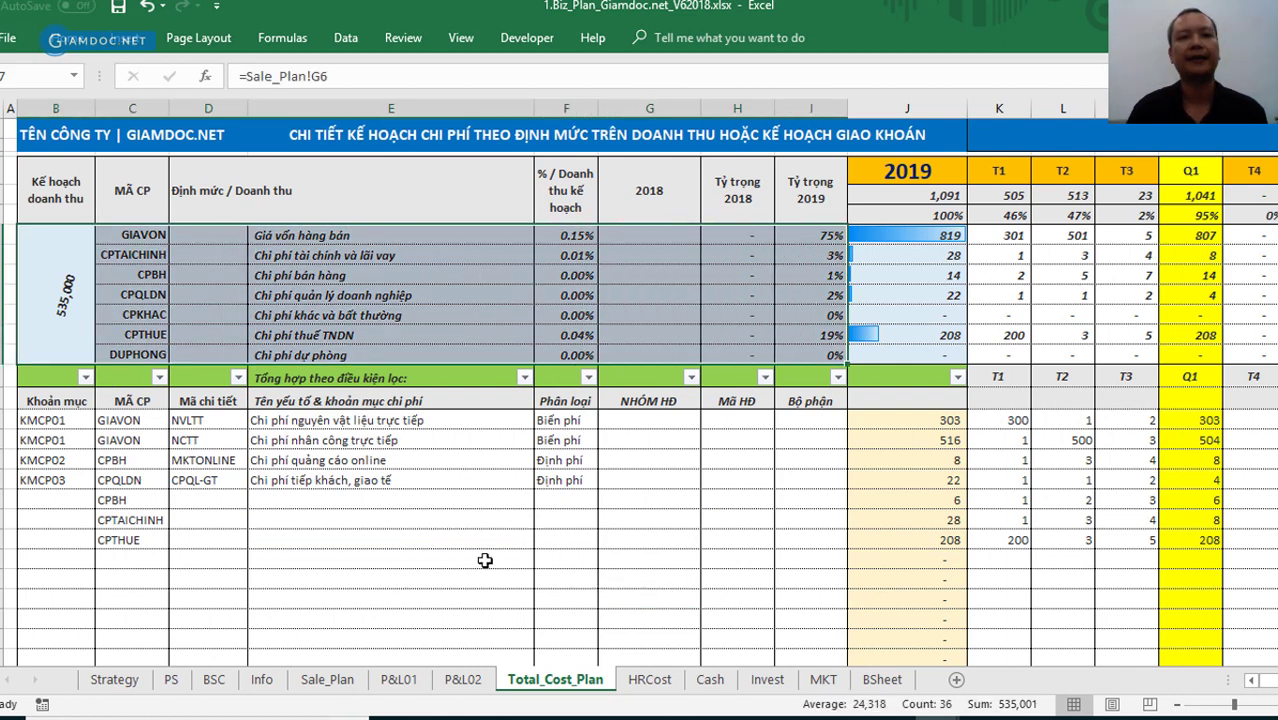
left_click(415, 560)
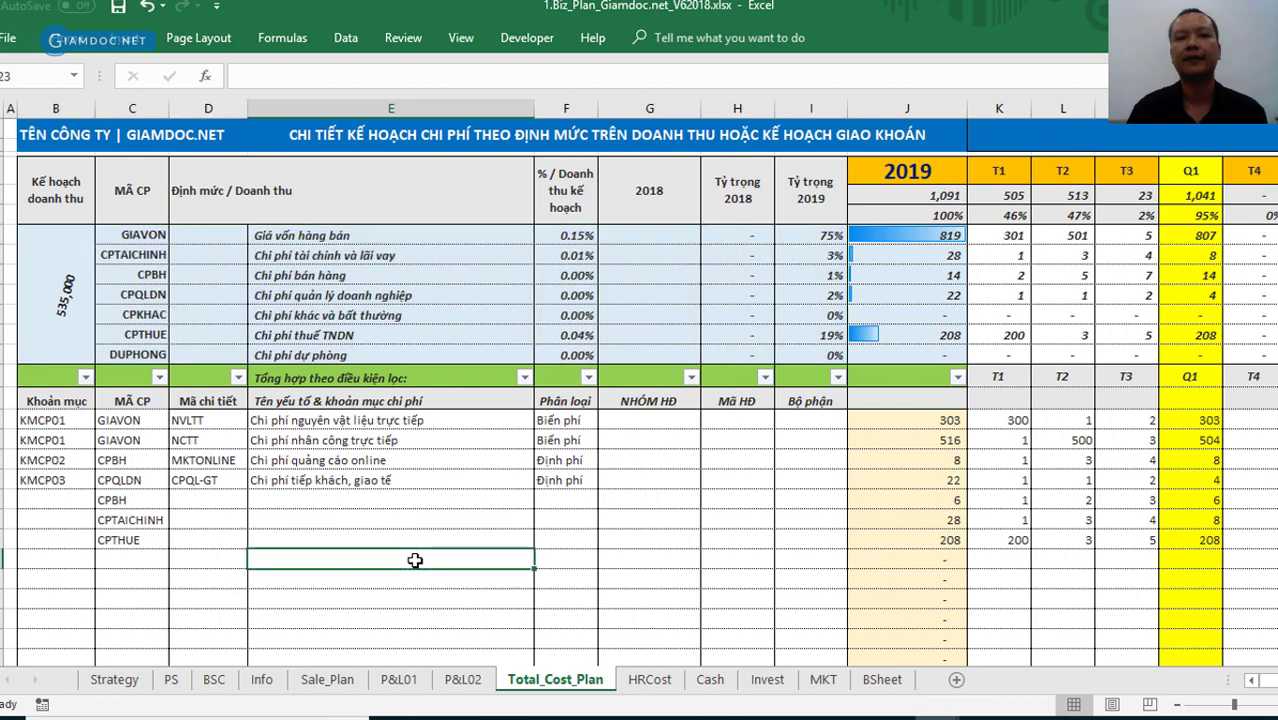
- Go through the MÃ CP codes in the cost summary, from GIAVON to DUPHONG, together with their cost names
left_click(116, 234)
left_click(120, 256)
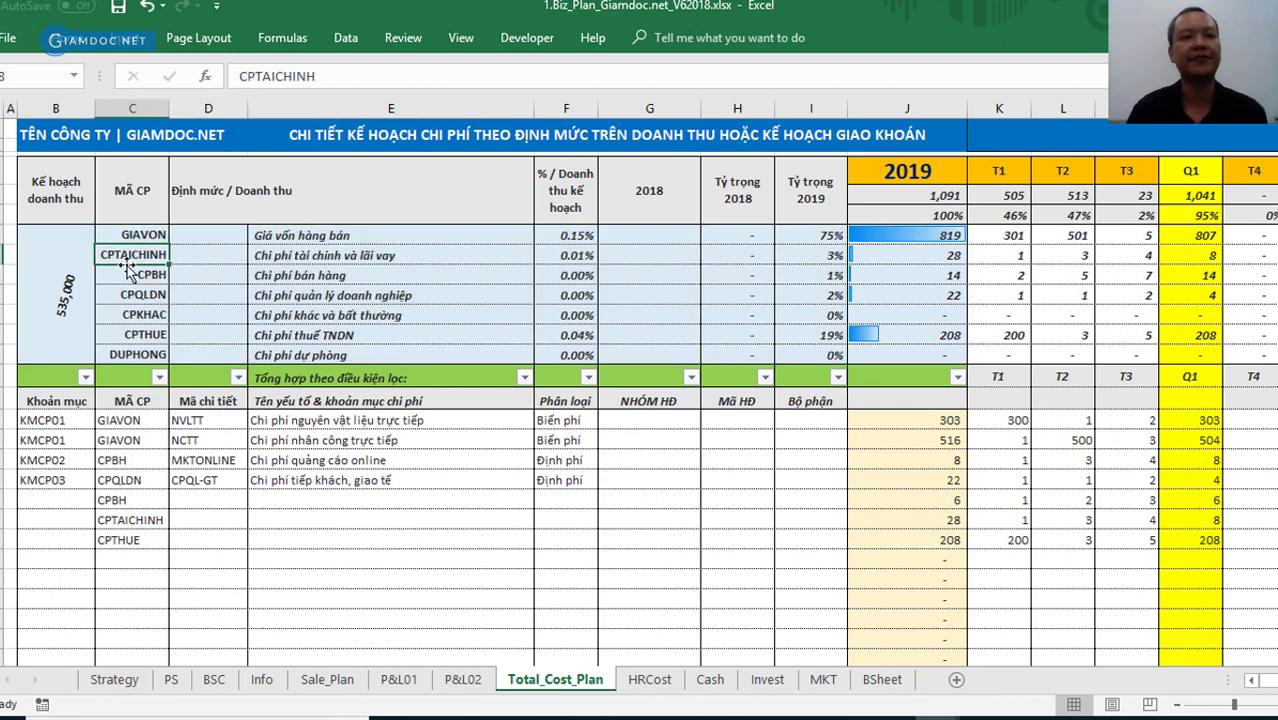
left_click(129, 274)
left_click(130, 296)
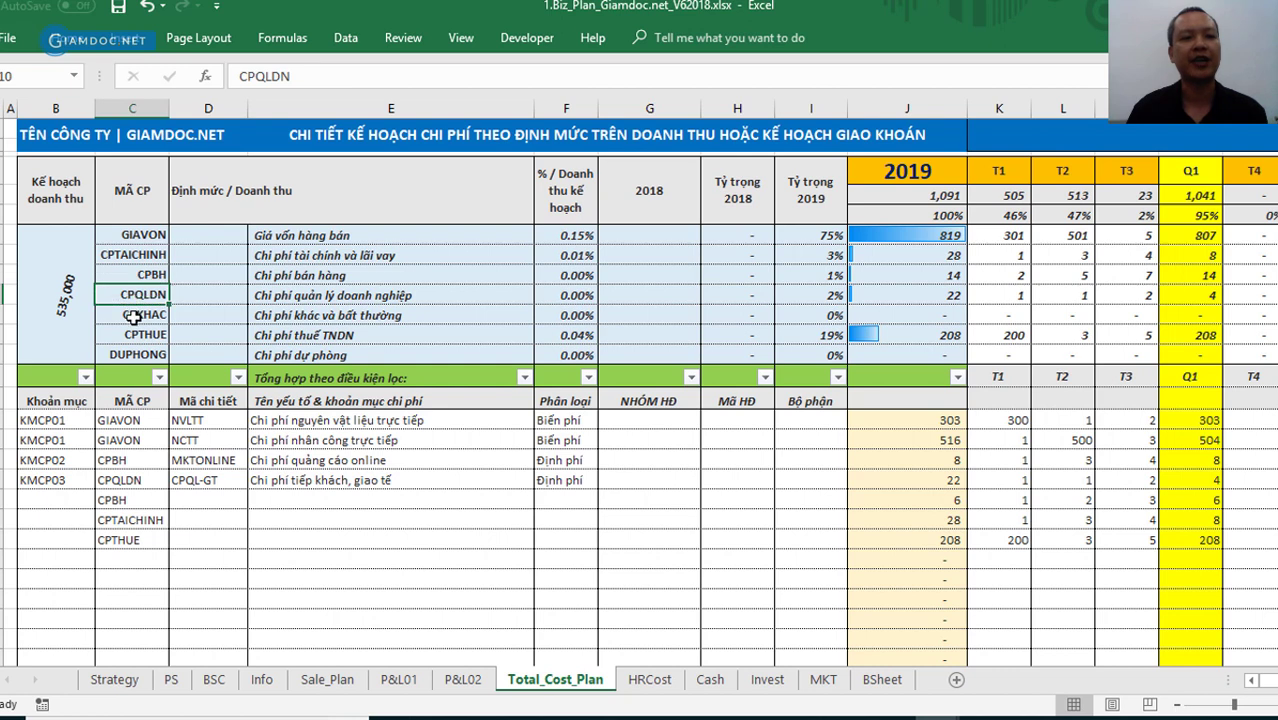
left_click(136, 315)
left_click(140, 350)
left_click(141, 337)
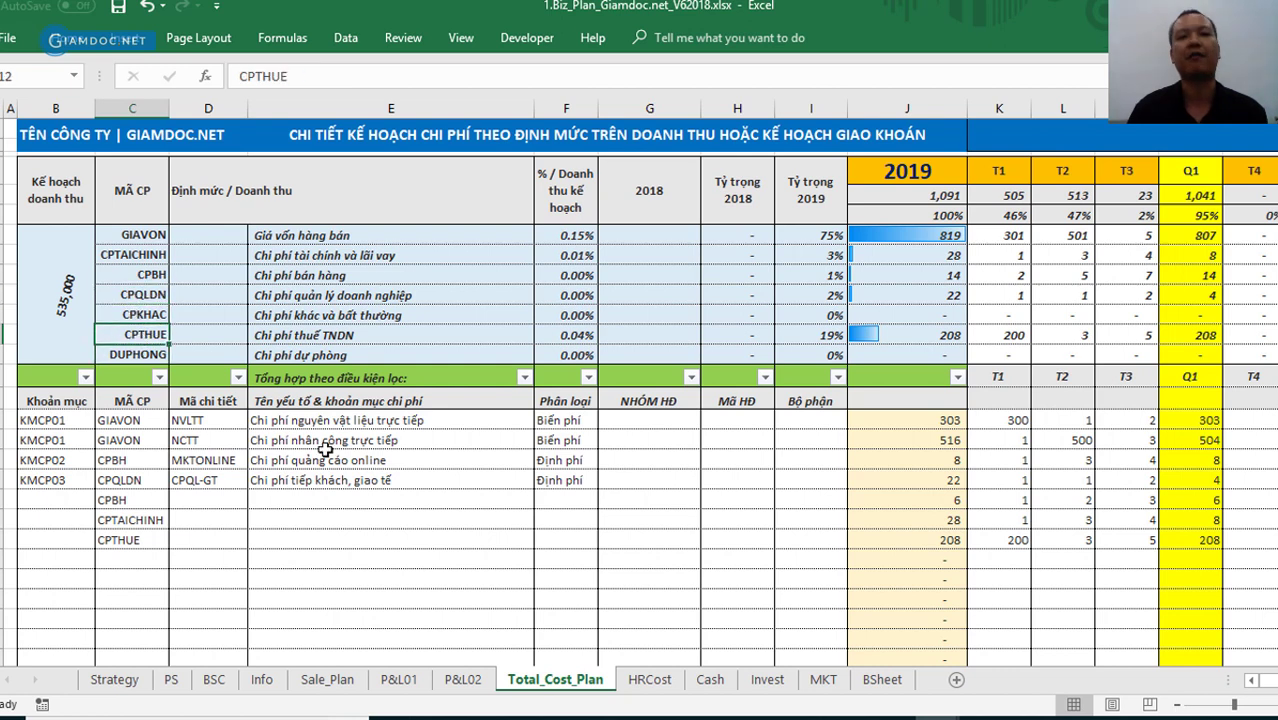
left_click(398, 494)
left_click_drag(117, 235, 468, 361)
left_click(458, 500)
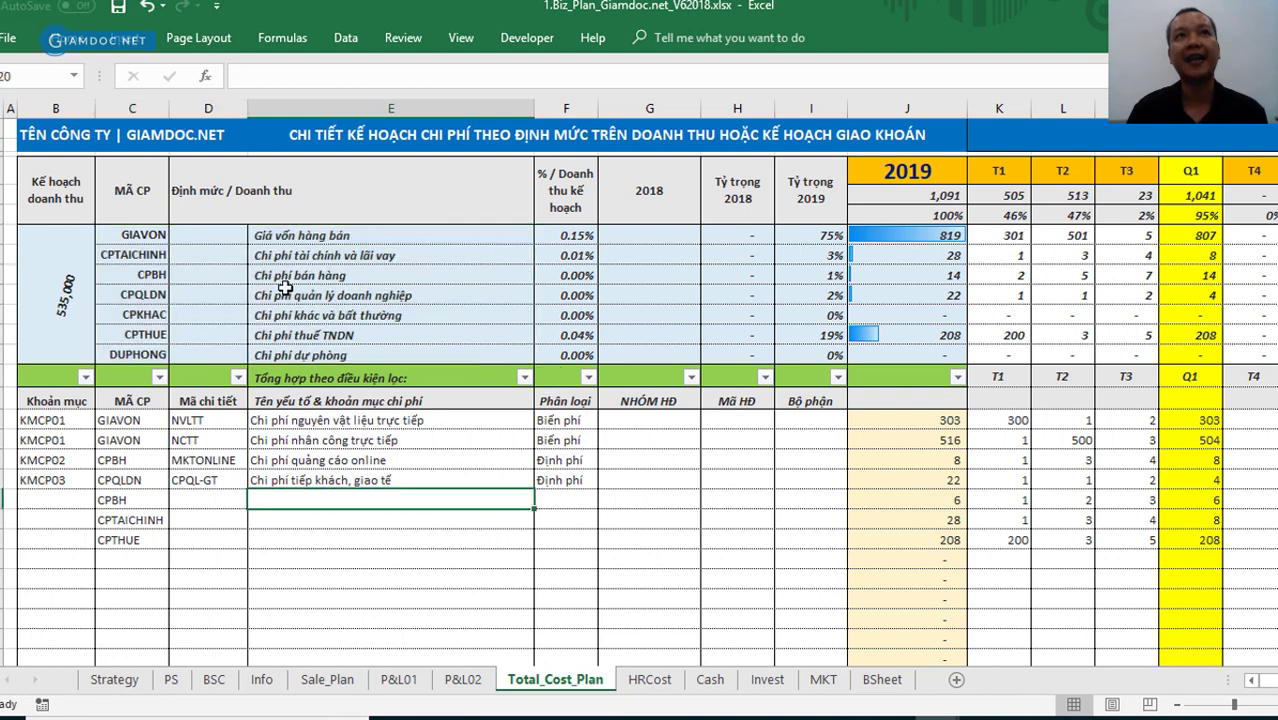
- Examine the summary block from Kế hoạch doanh thu through Tỷ trọng 2019 at a larger magnification
left_click(73, 248)
left_click_drag(148, 254, 835, 277)
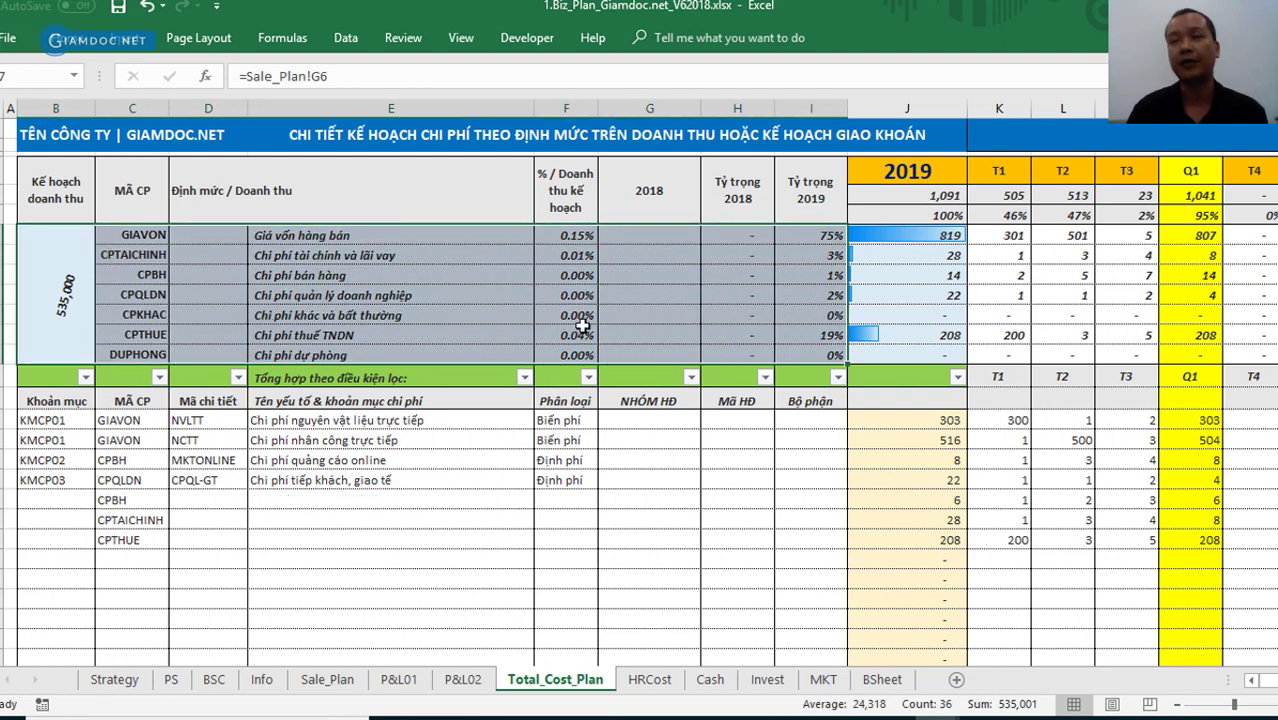
scroll(645, 566, "up", 1)
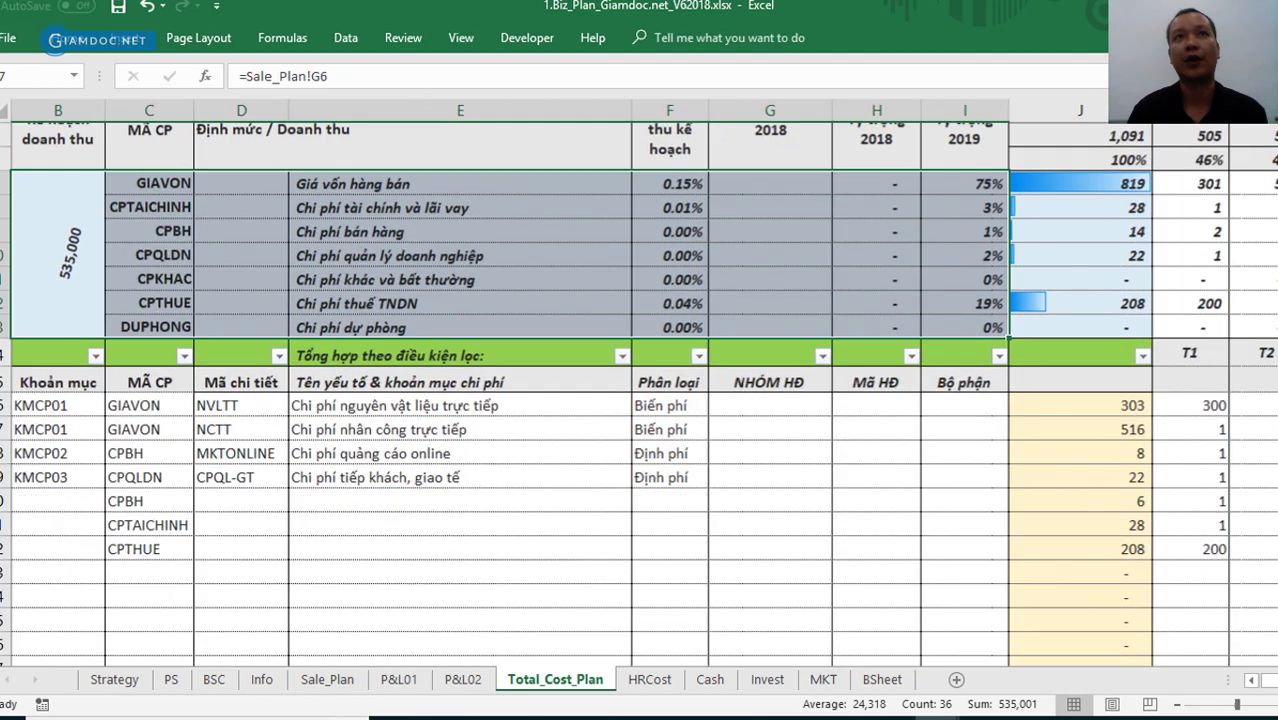
scroll(645, 566, "up", 1)
scroll(645, 566, "up", 2)
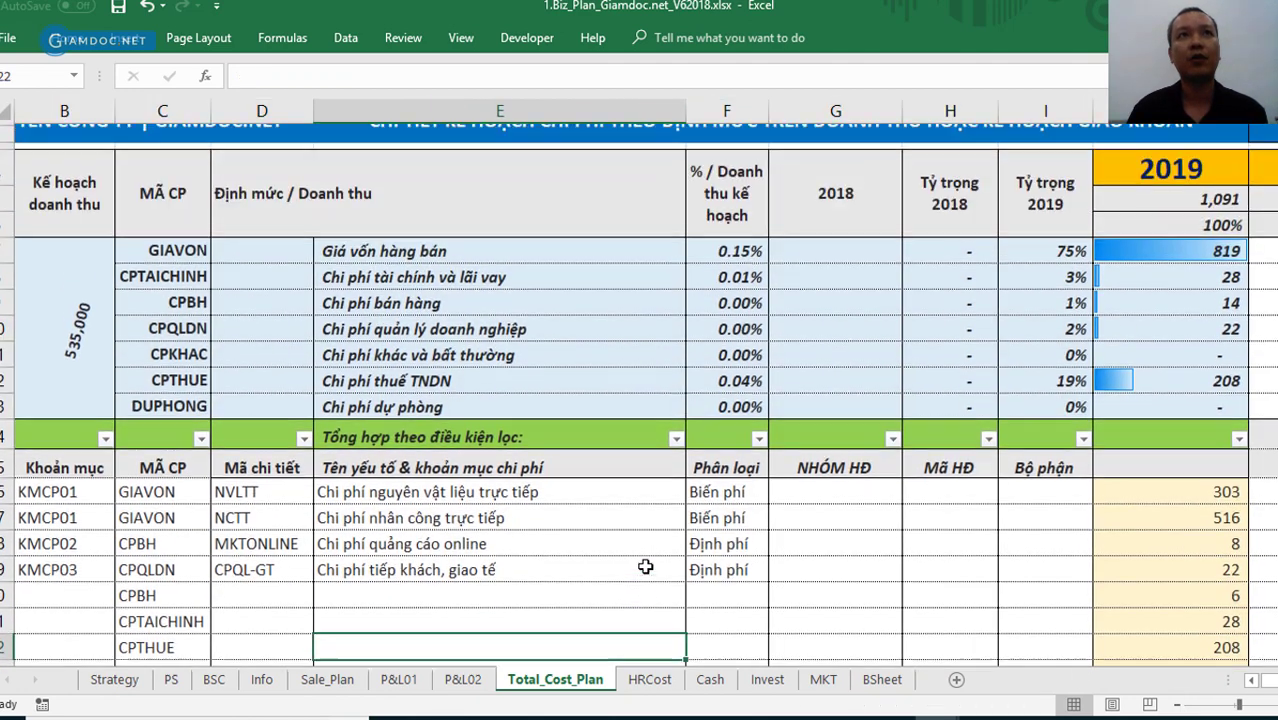
left_click_drag(47, 314, 1050, 361)
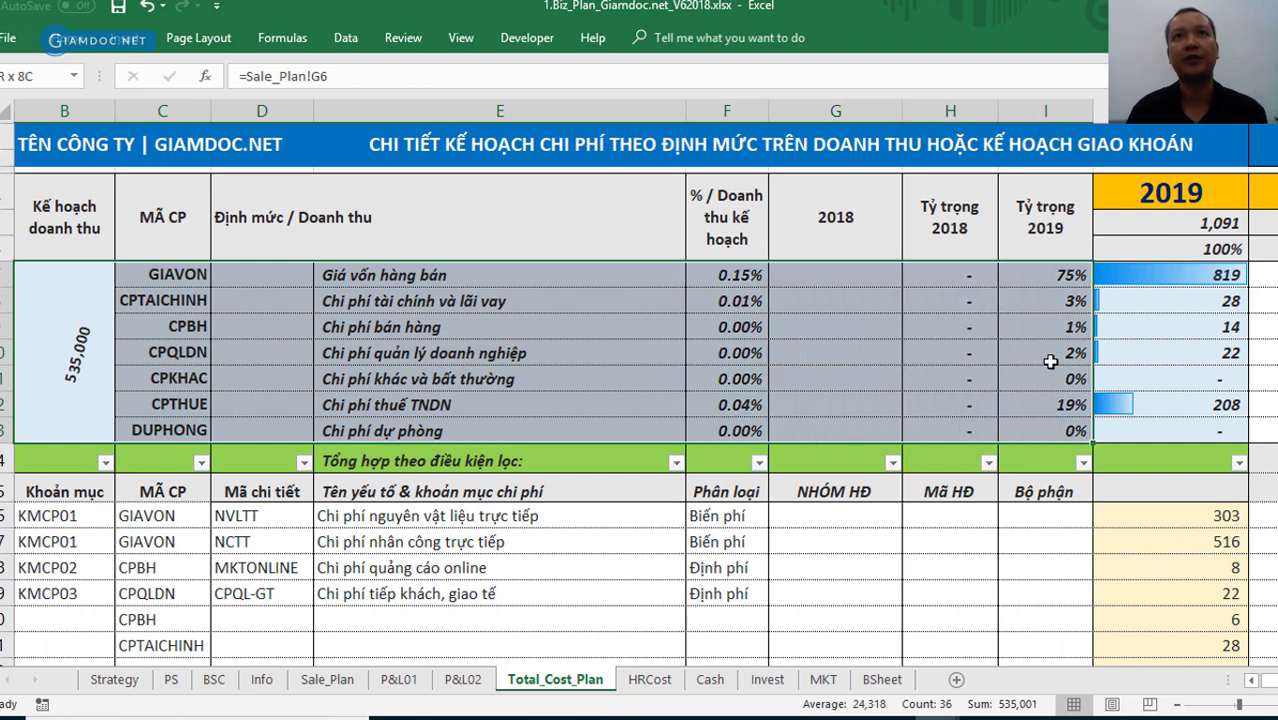
left_click(808, 355)
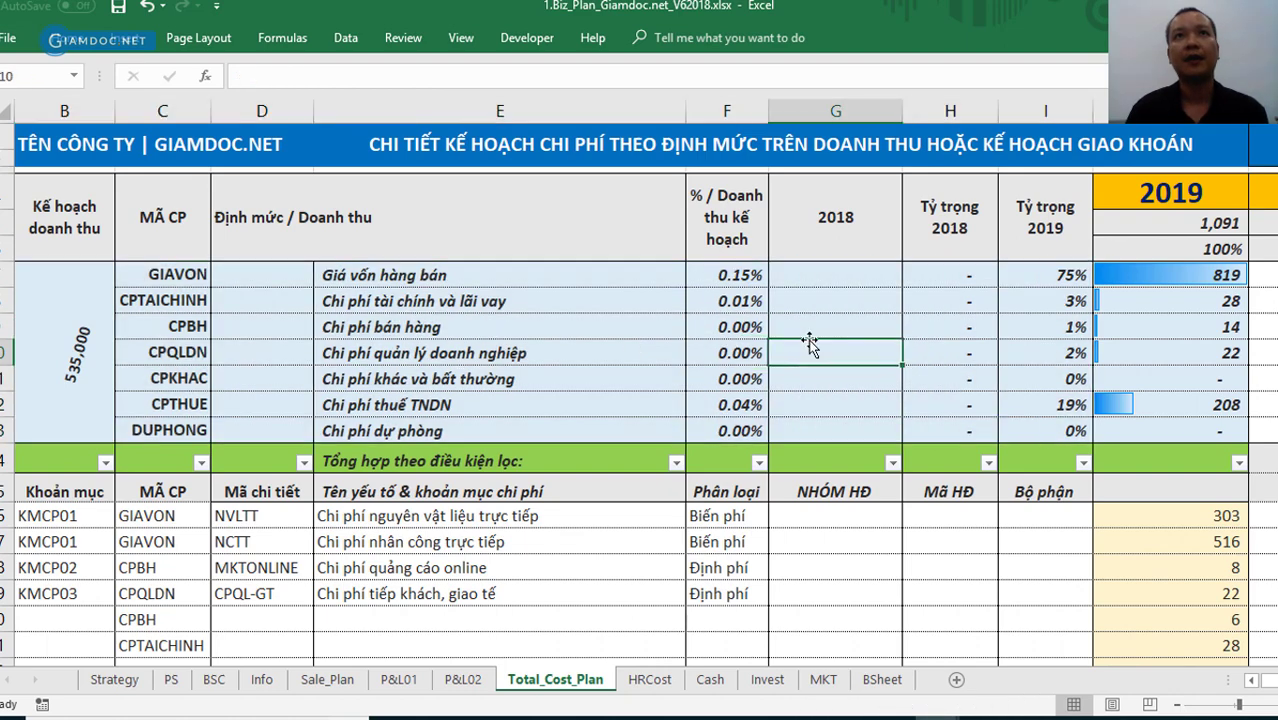
- Inspect the % / Doanh thu kế hoạch heading and its ratio cells for all seven cost groups in the summary
left_click(745, 224)
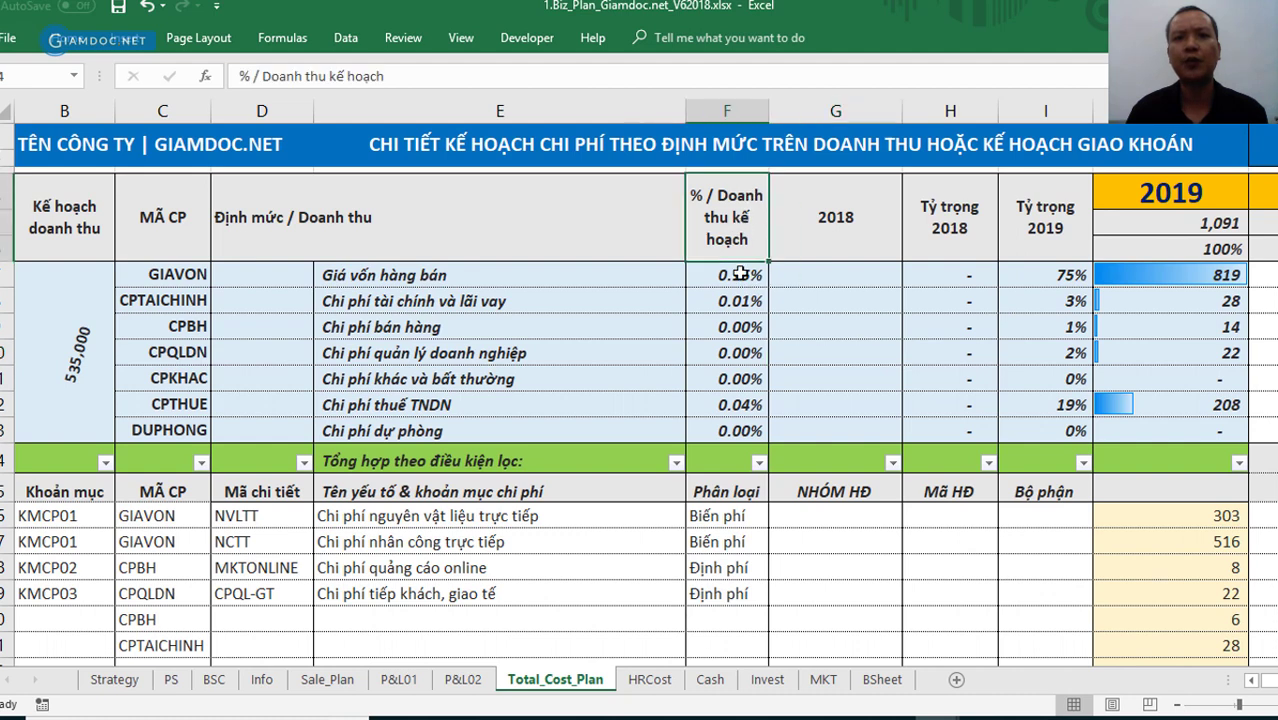
left_click(737, 328)
left_click_drag(733, 272, 745, 447)
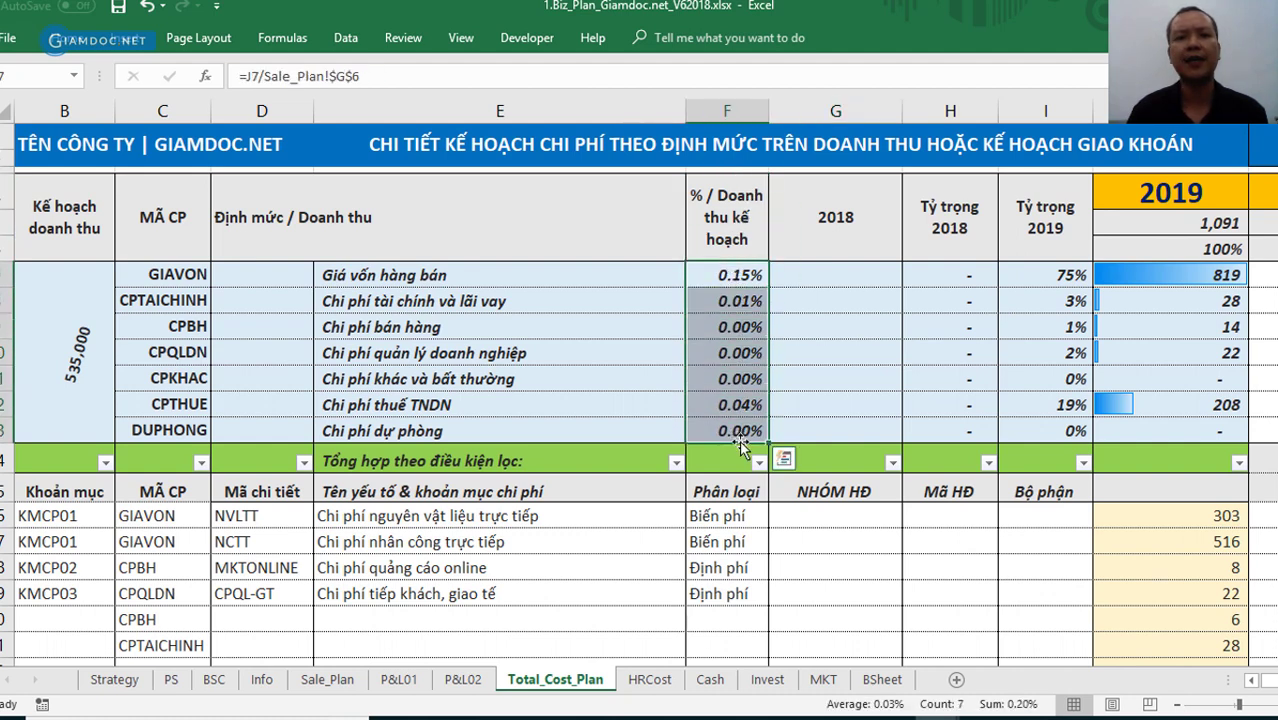
left_click(357, 336)
key("Down")
key("Down")
key("Down")
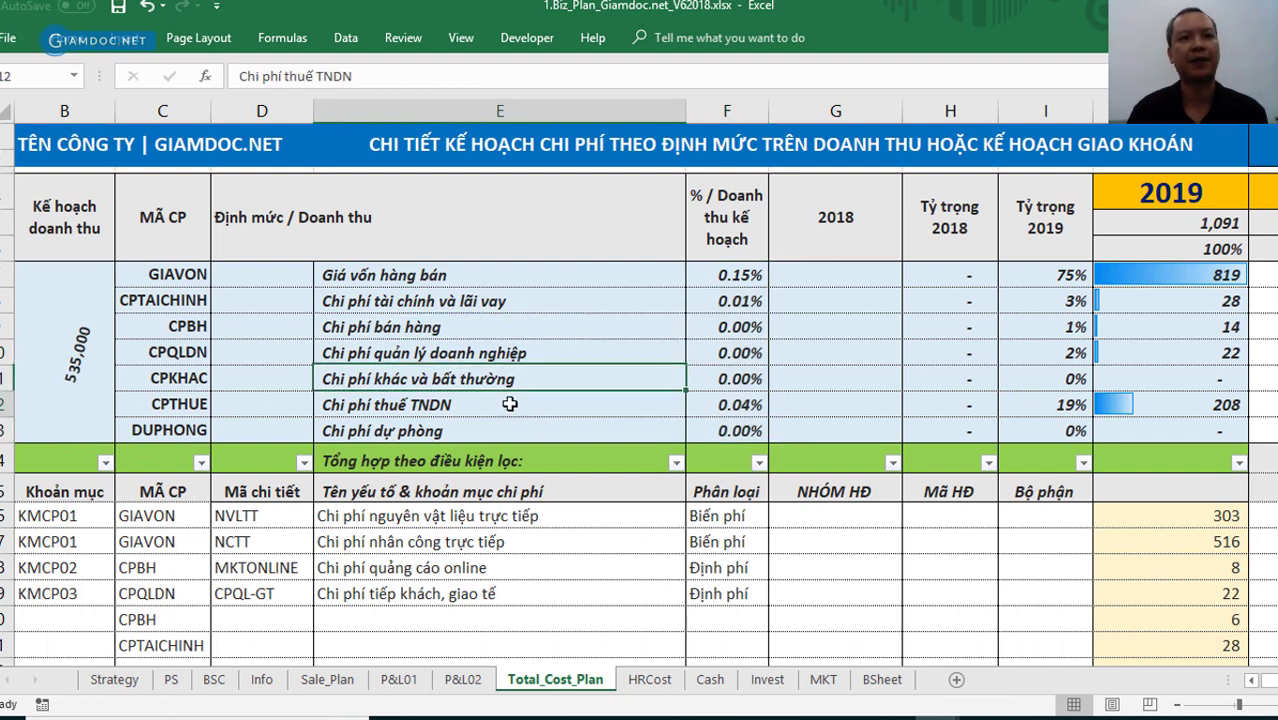
left_click_drag(737, 277, 745, 430)
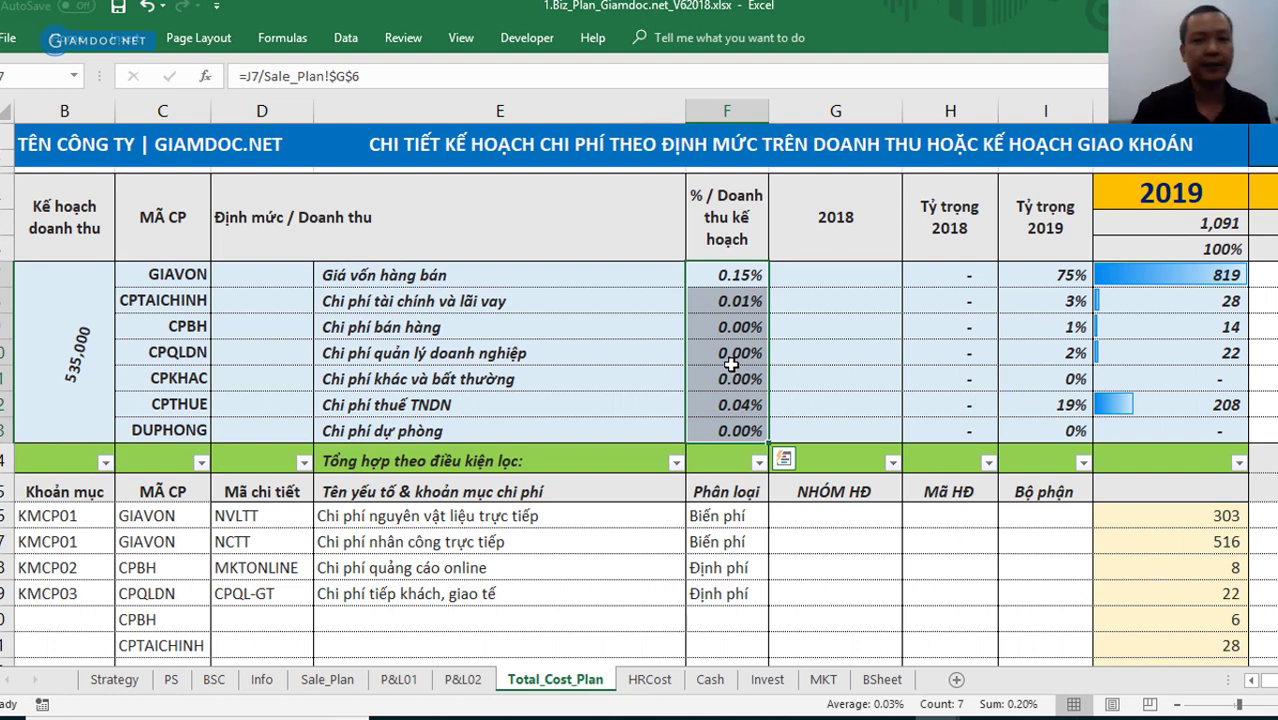
- Check the 2019 year heading and the 2018 column's cells for the summary cost groups
left_click(831, 271)
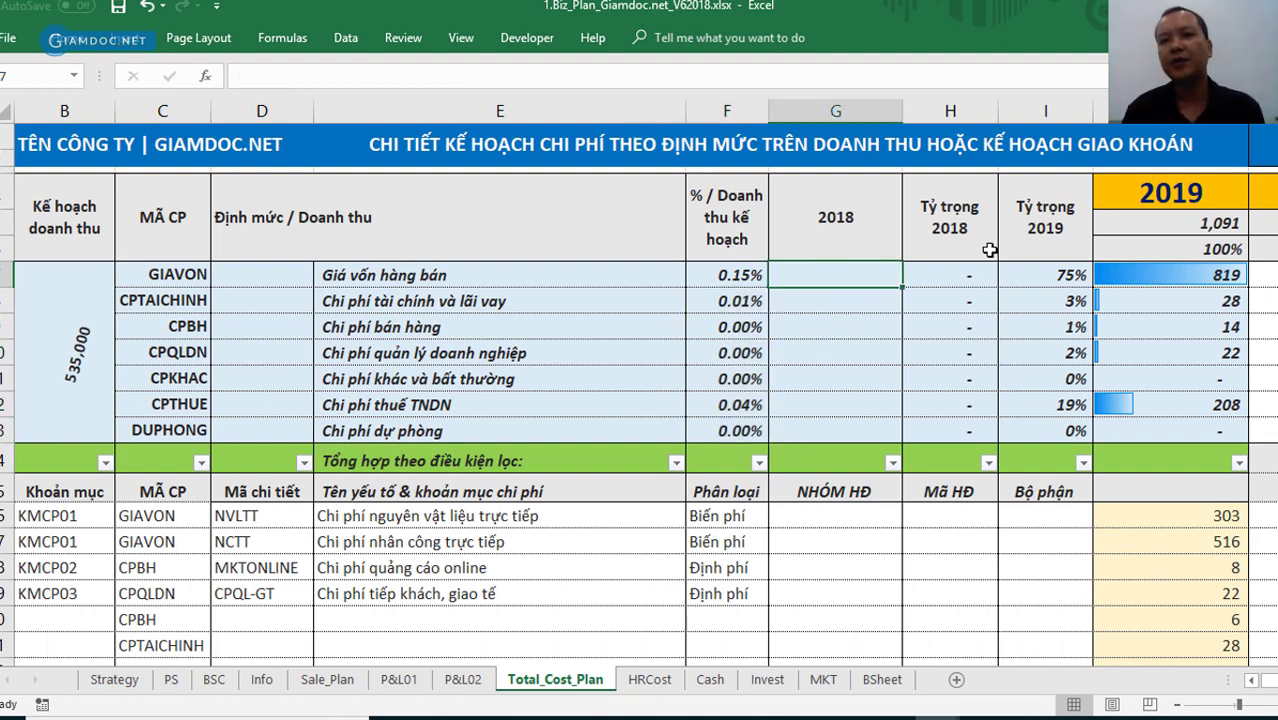
left_click(1170, 193)
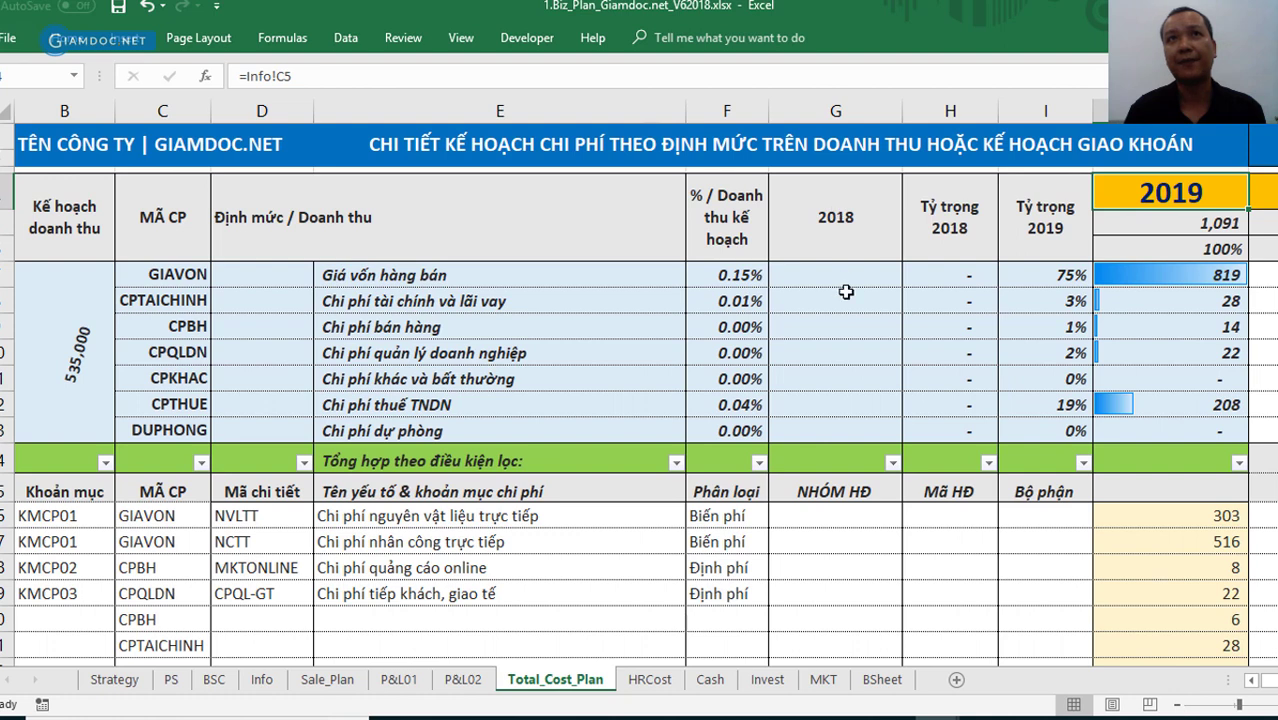
left_click_drag(838, 268, 832, 422)
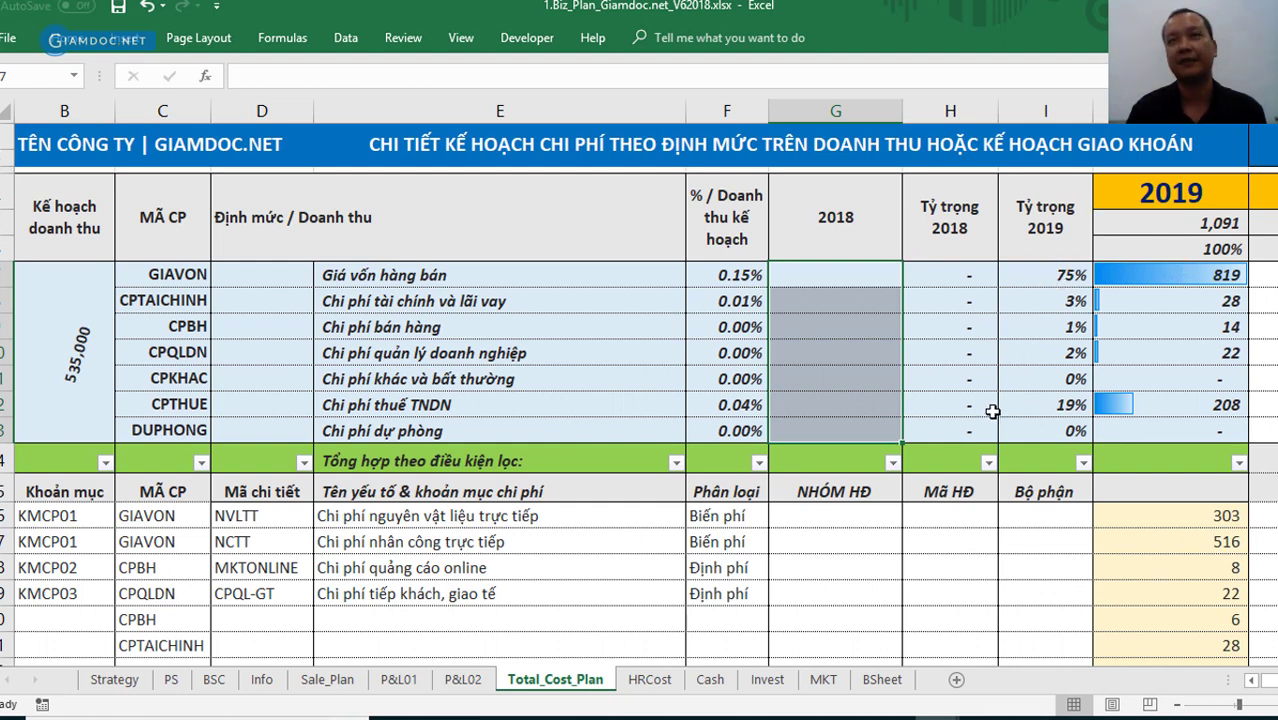
- Compare the Tỷ trọng 2018 and Tỷ trọng 2019 columns and inspect the formulas behind their share cells
left_click(941, 214)
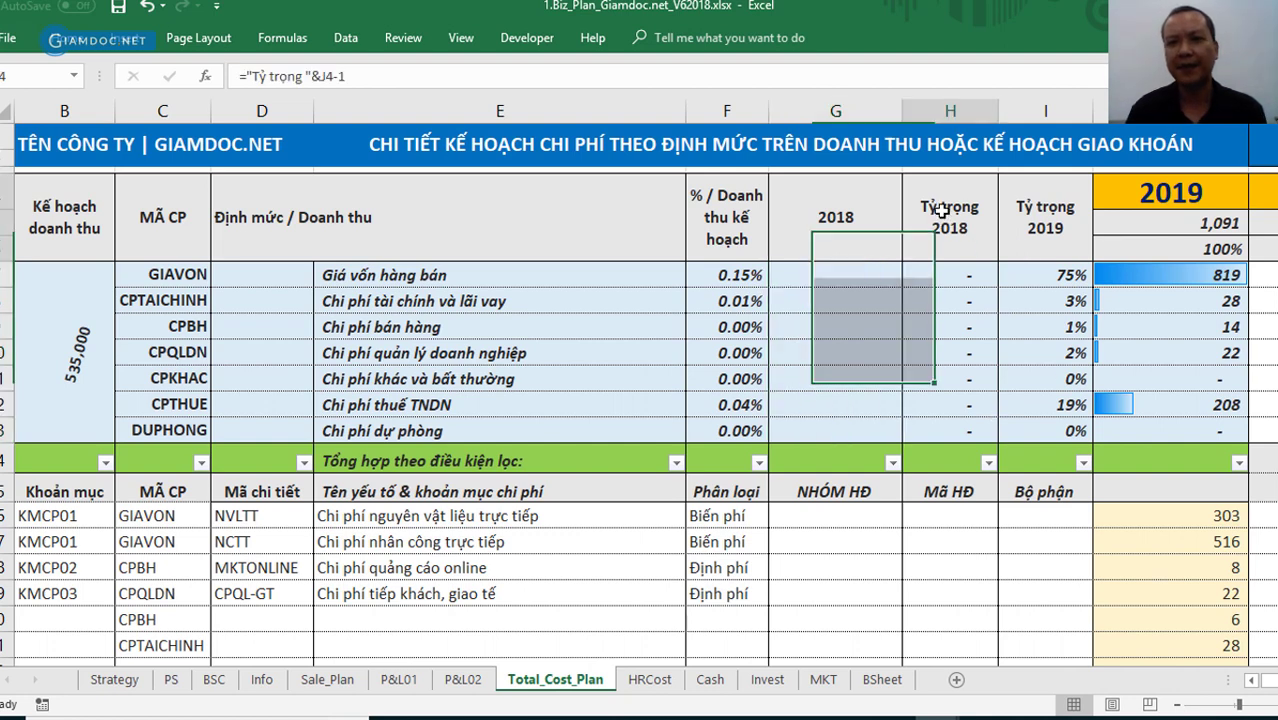
left_click(950, 280)
left_click_drag(950, 280, 958, 430)
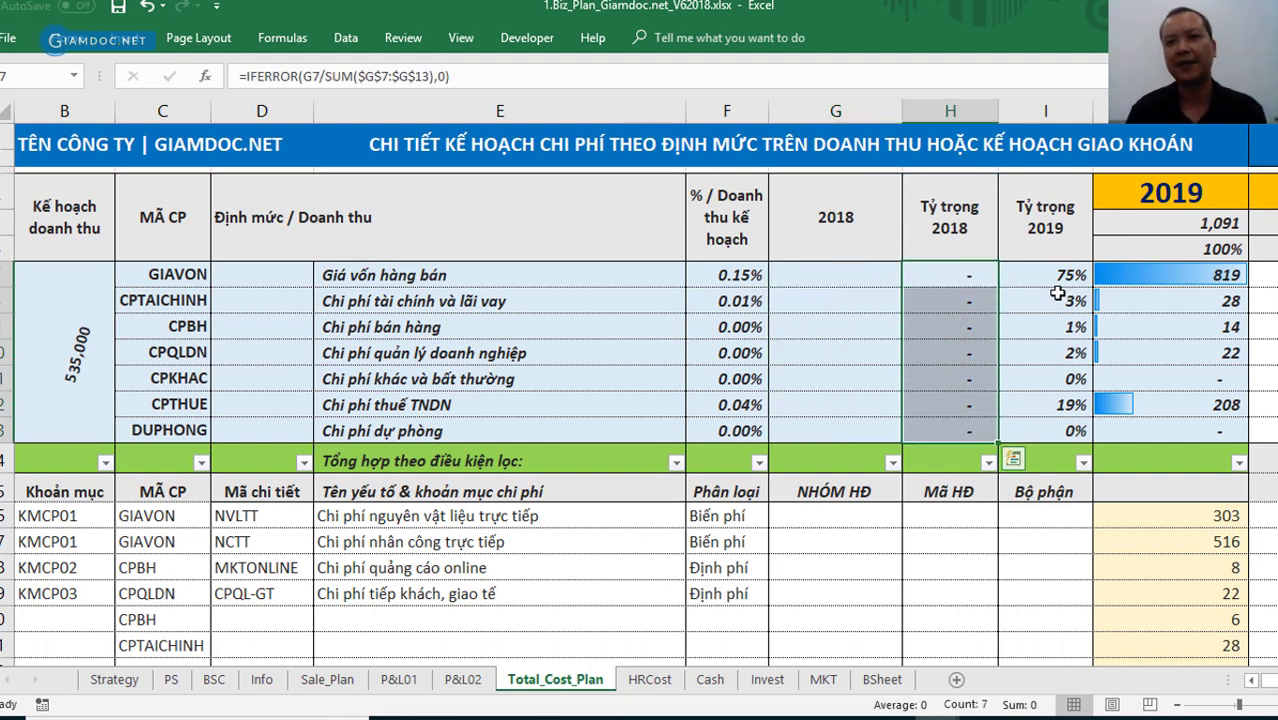
left_click(1037, 248)
left_click(1040, 300)
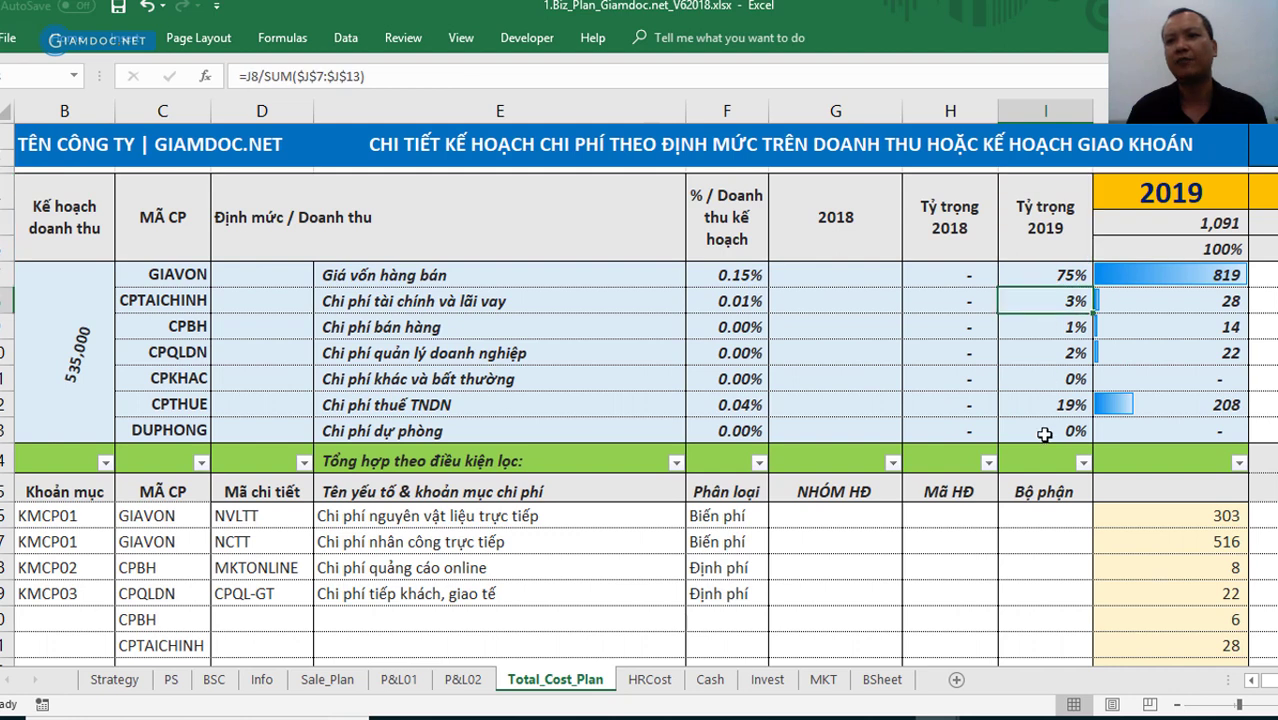
left_click(1044, 420)
left_click(1027, 316)
left_click(939, 237)
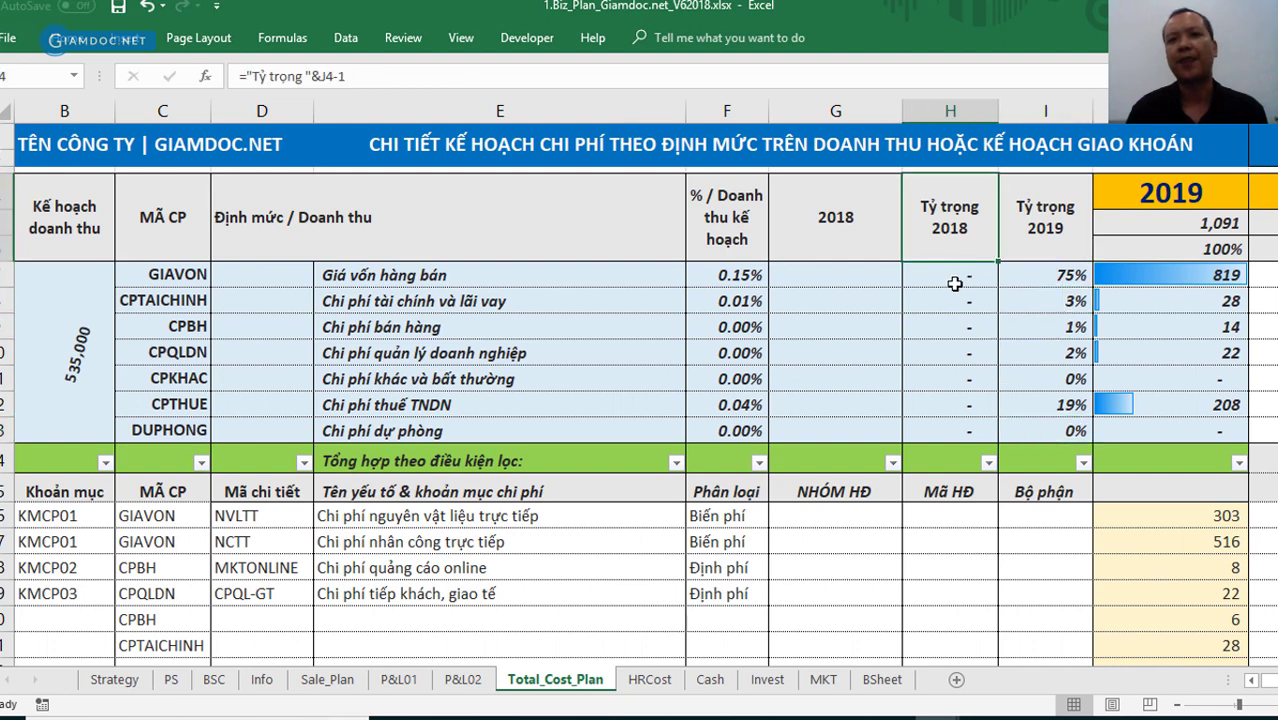
left_click(955, 280)
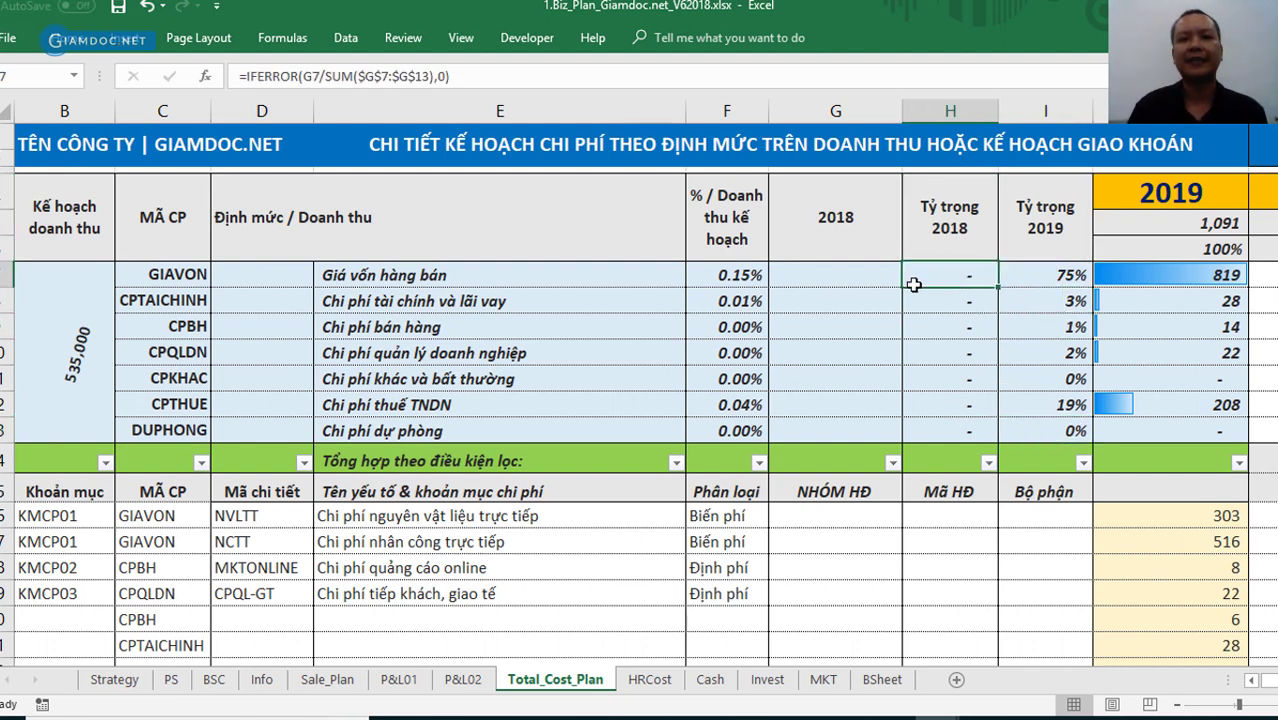
- Review the Giá vốn hàng bán row through Tỷ trọng 2018, and the whole % / Doanh thu kế hoạch column with its heading
left_click_drag(279, 280, 985, 265)
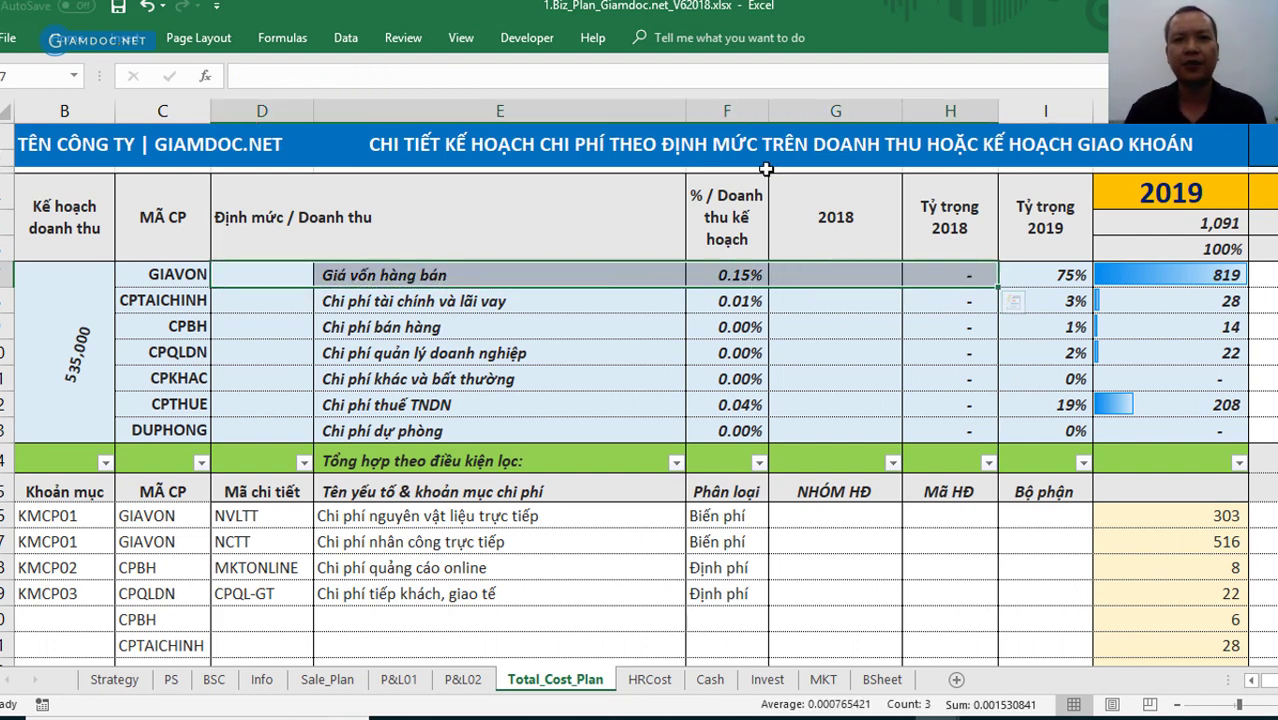
left_click(740, 205)
left_click_drag(732, 322, 727, 435)
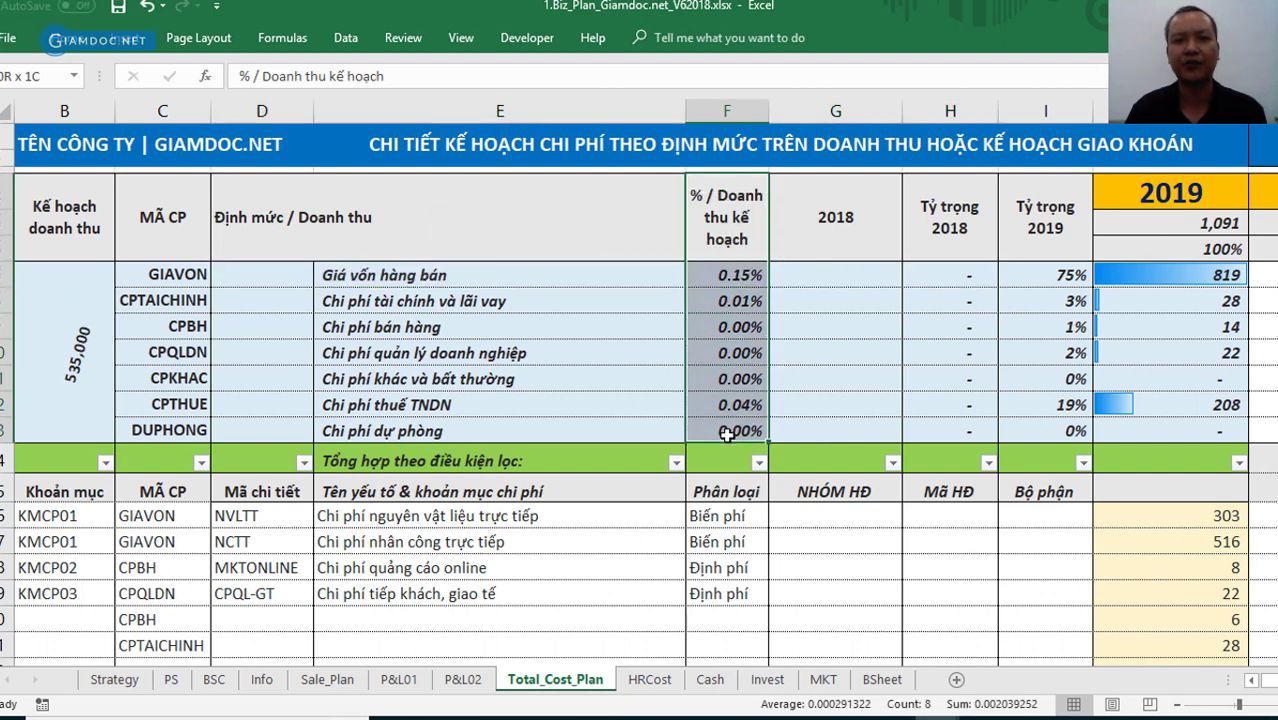
- Compare the Giá vốn hàng bán ratio formula, the Tỷ trọng 2018 and 2019 columns and the Kế hoạch doanh thu block in the cost summary
left_click(358, 277)
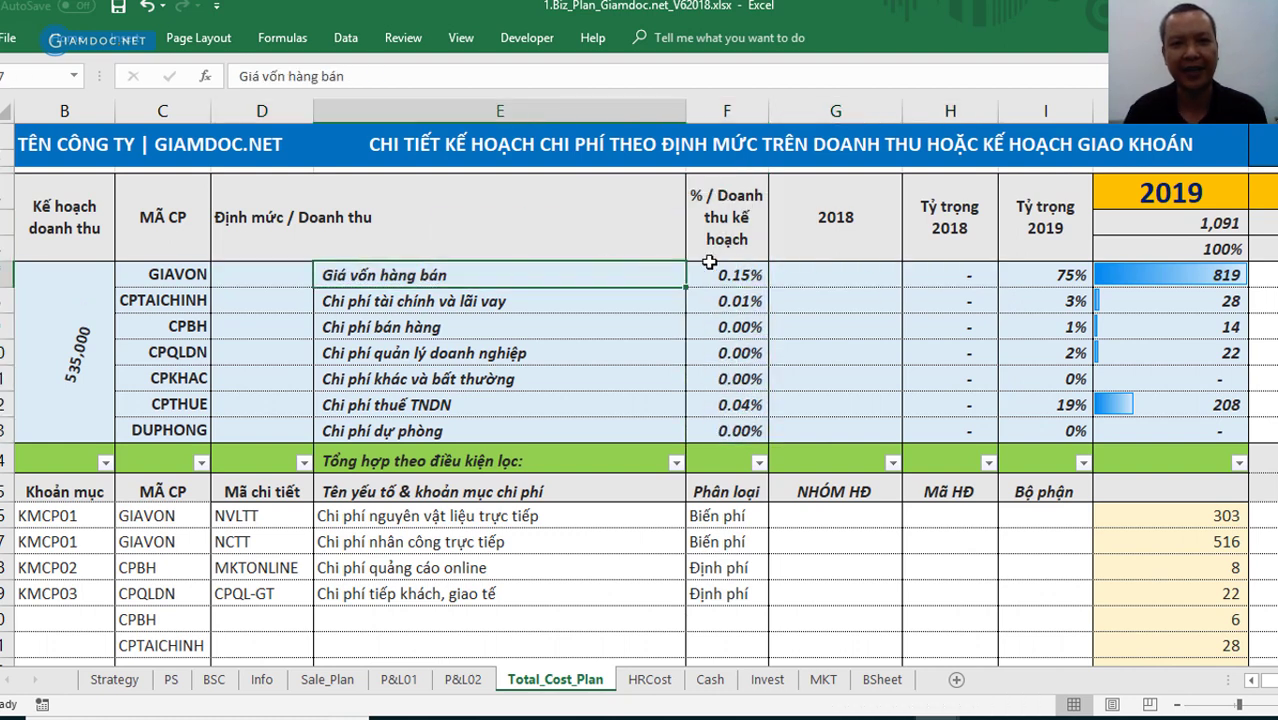
left_click(744, 271)
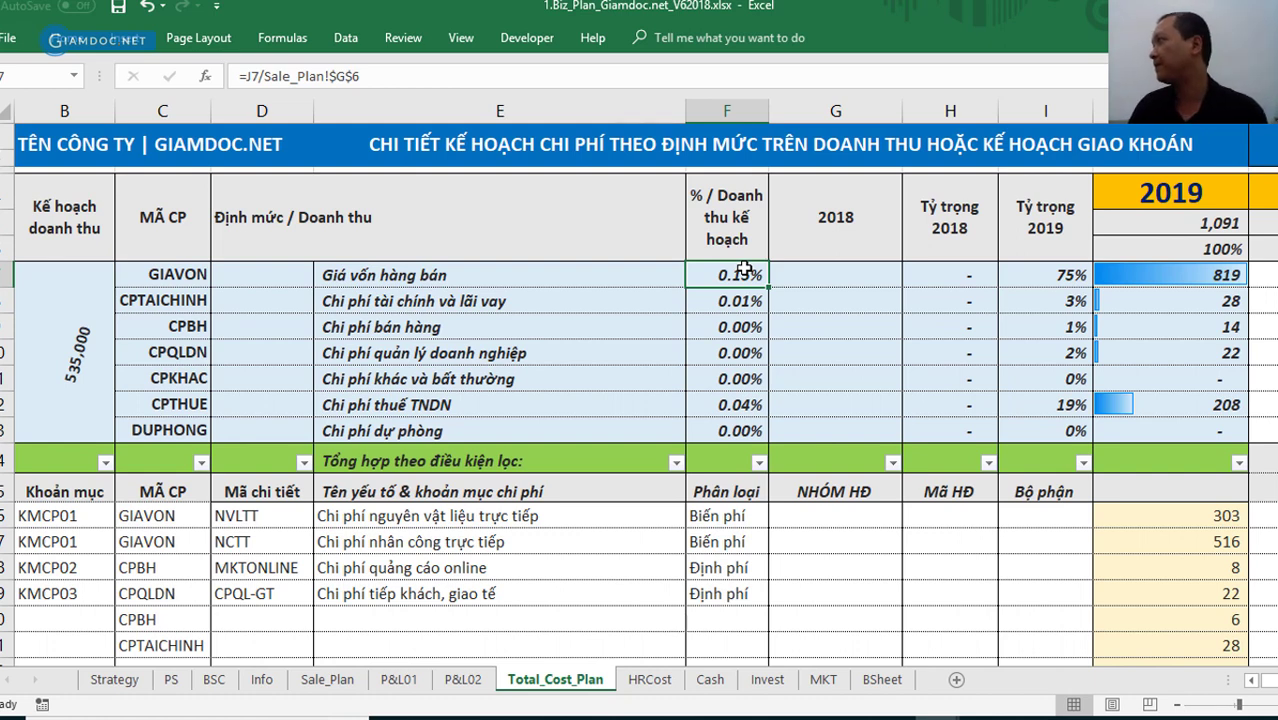
left_click_drag(965, 197, 1041, 438)
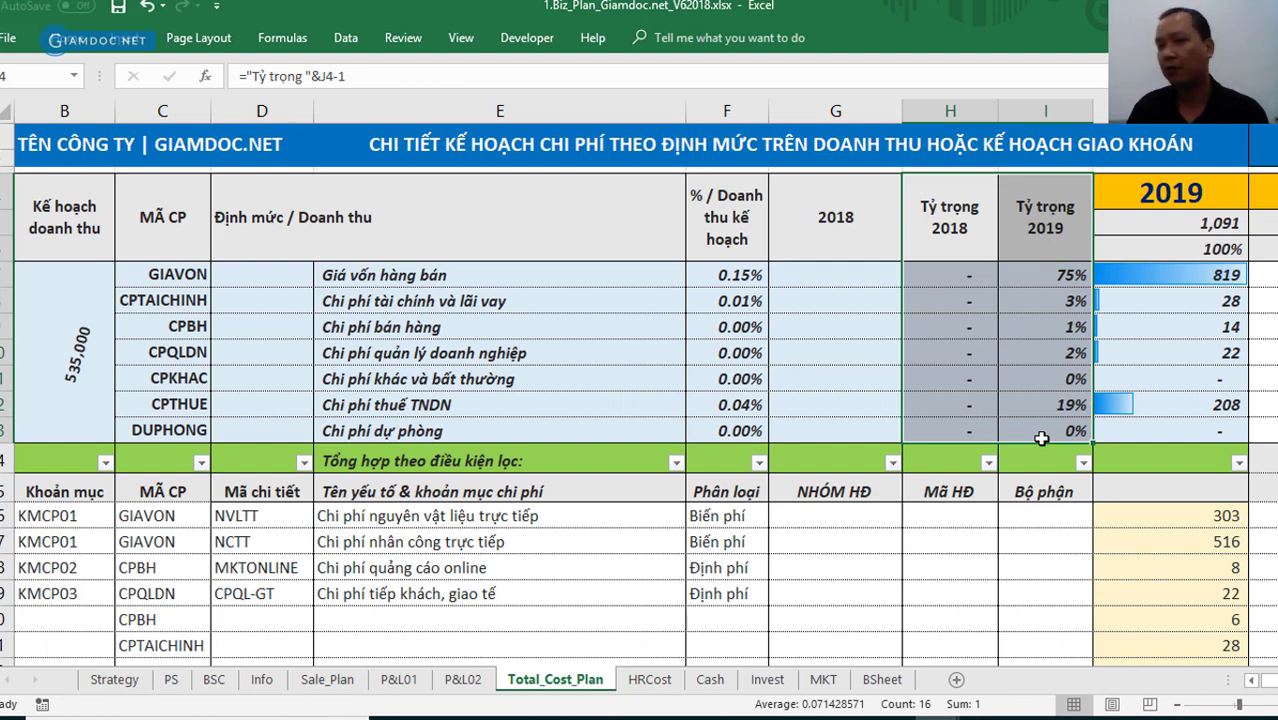
left_click(700, 220)
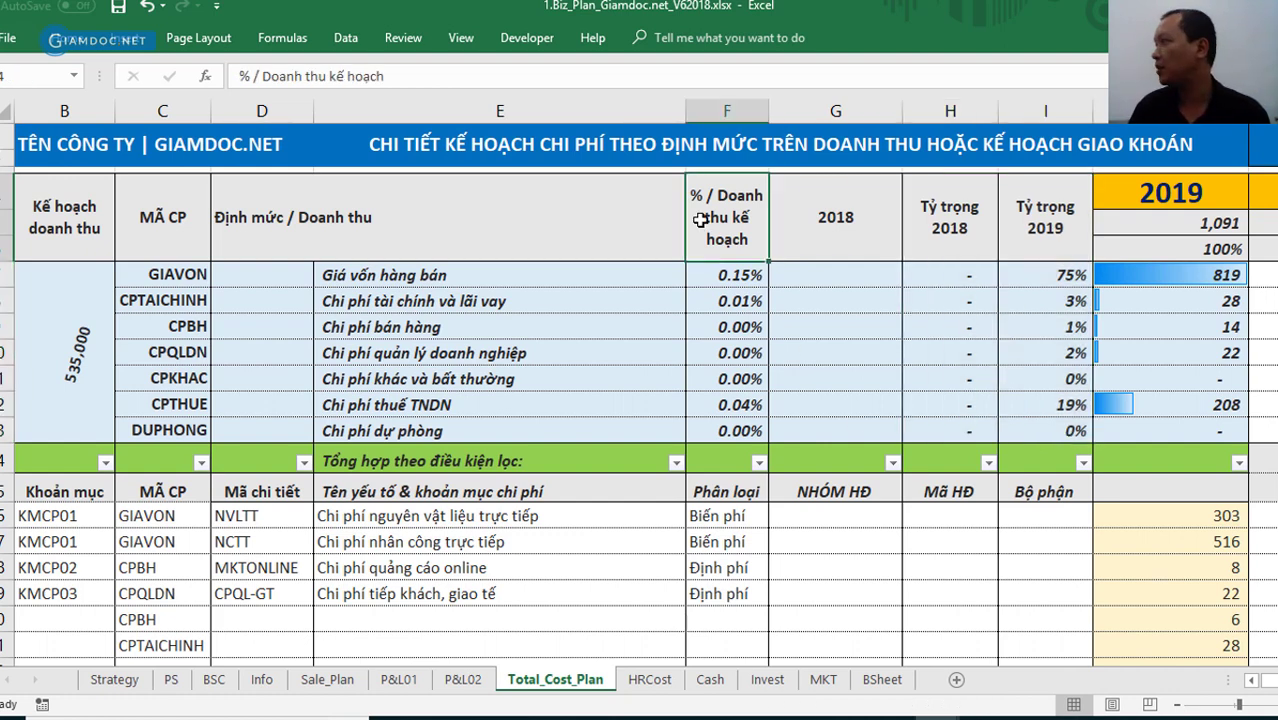
left_click_drag(52, 315, 240, 432)
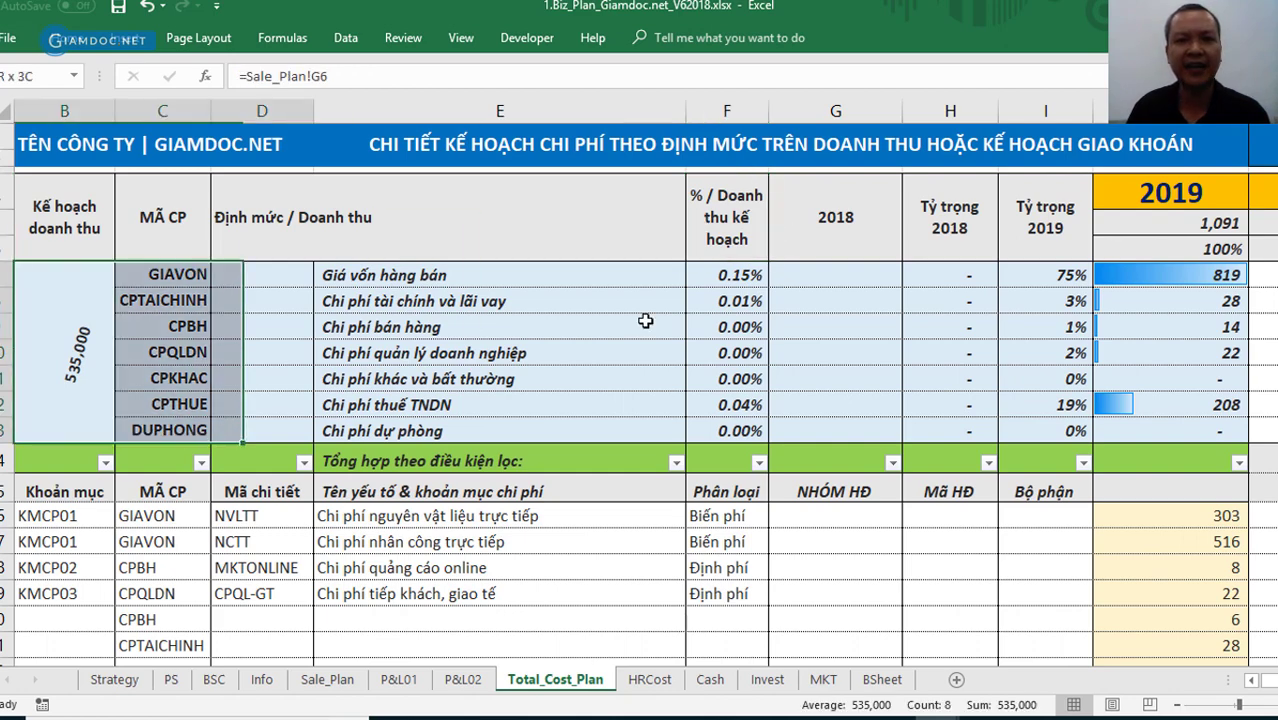
left_click_drag(645, 320, 1060, 345)
left_click(971, 337)
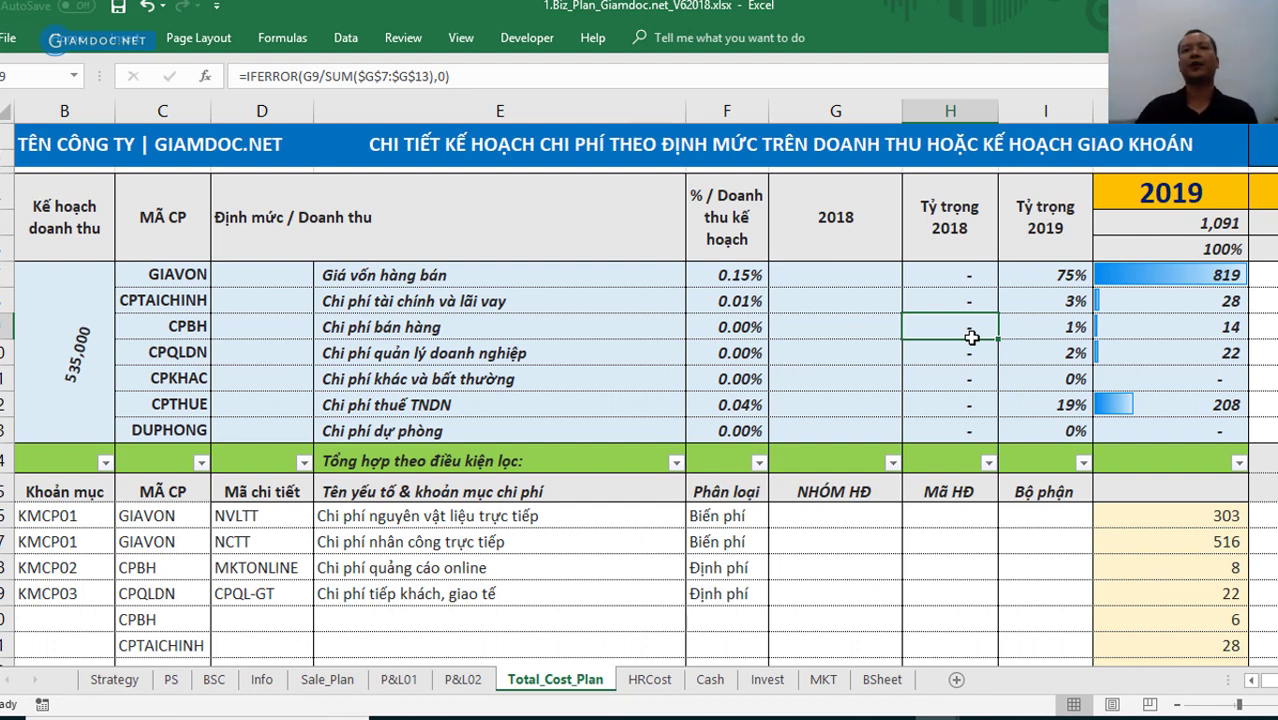
- Inspect the whole 2019 column, including the formulas behind the CPTAICHINH total and the MKTONLINE detail amount
left_click(1166, 302)
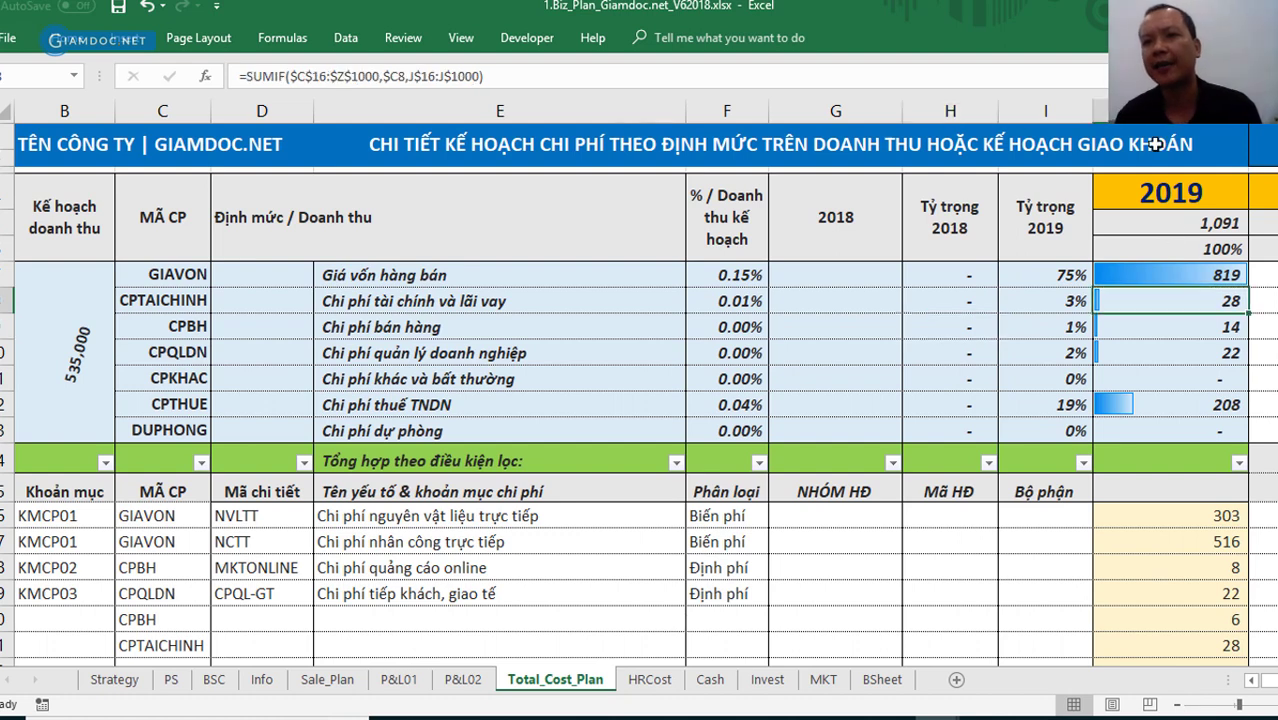
left_click(1170, 110)
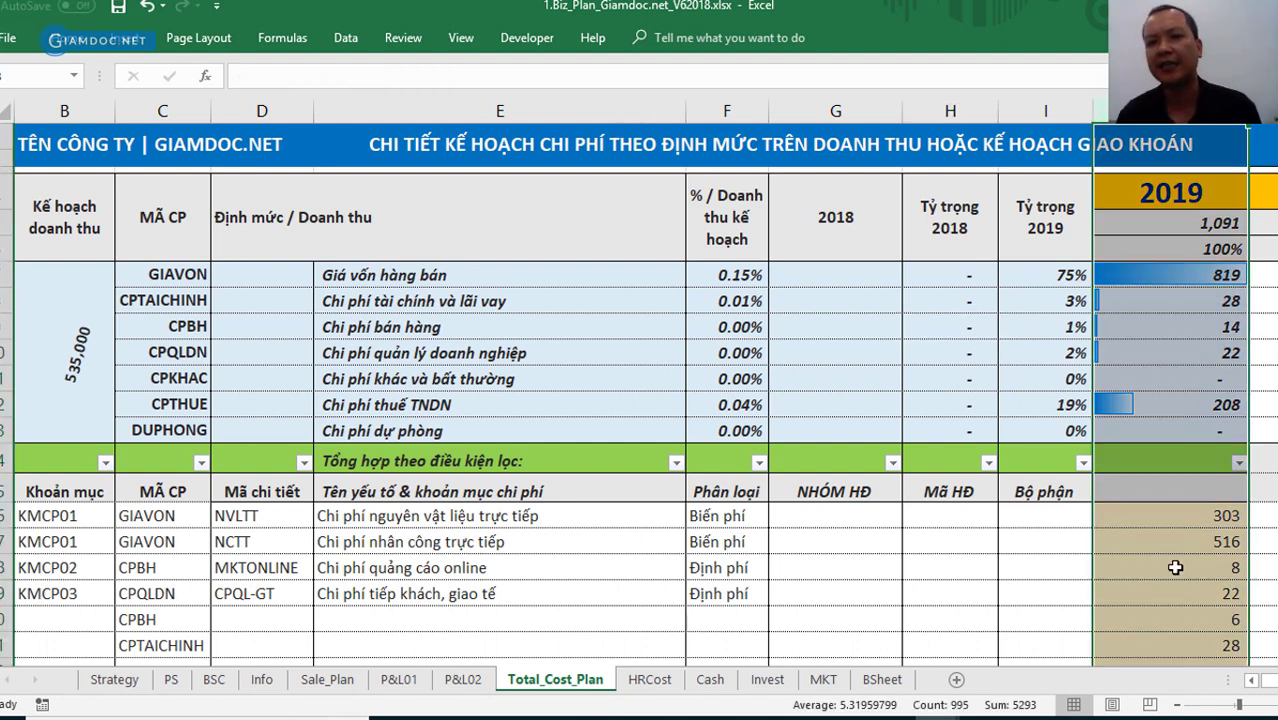
left_click(1175, 567)
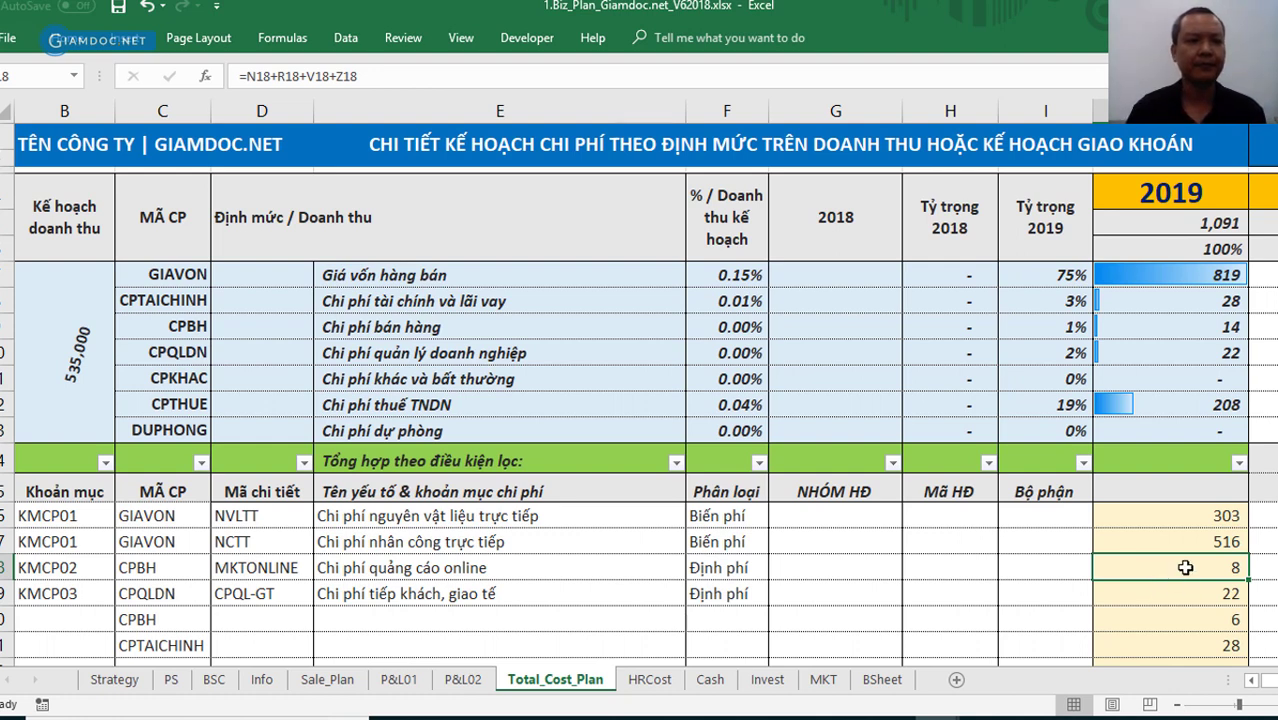
- Set the Khoản mục codes of the NVLTT and NCTT cost rows to GV-TBVS and GV-DIENDD
left_click(36, 515)
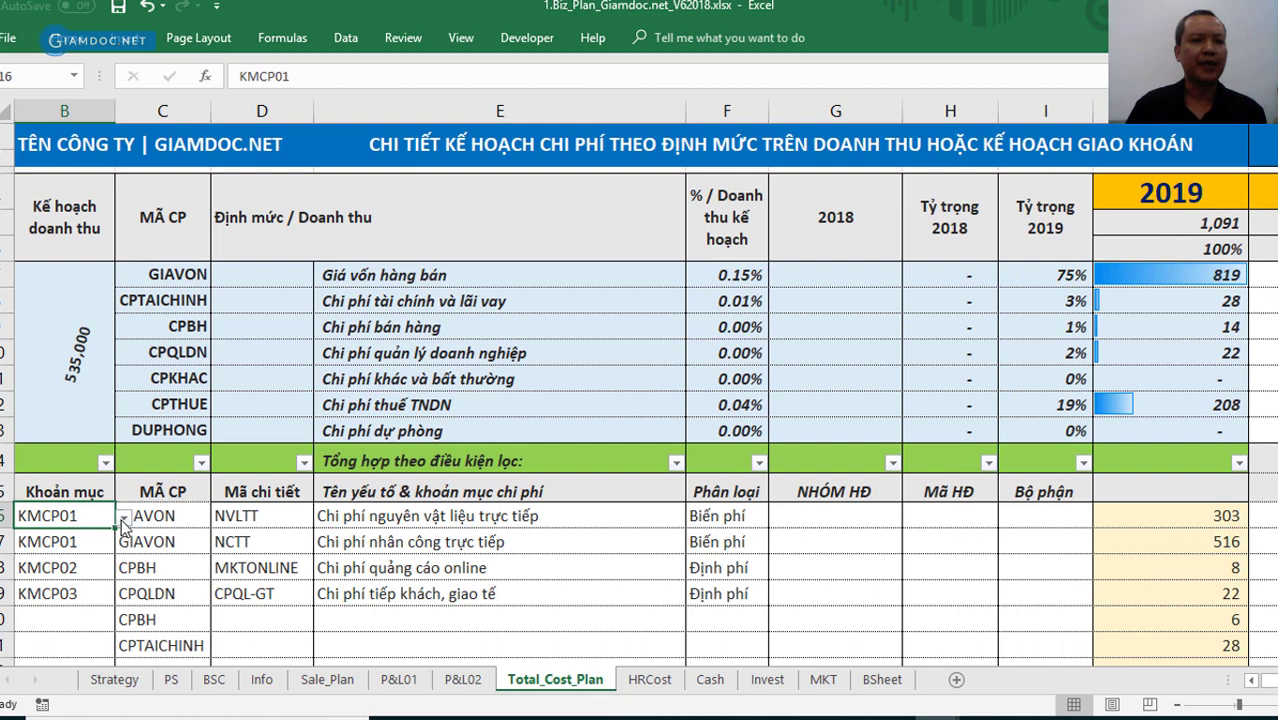
left_click(123, 518)
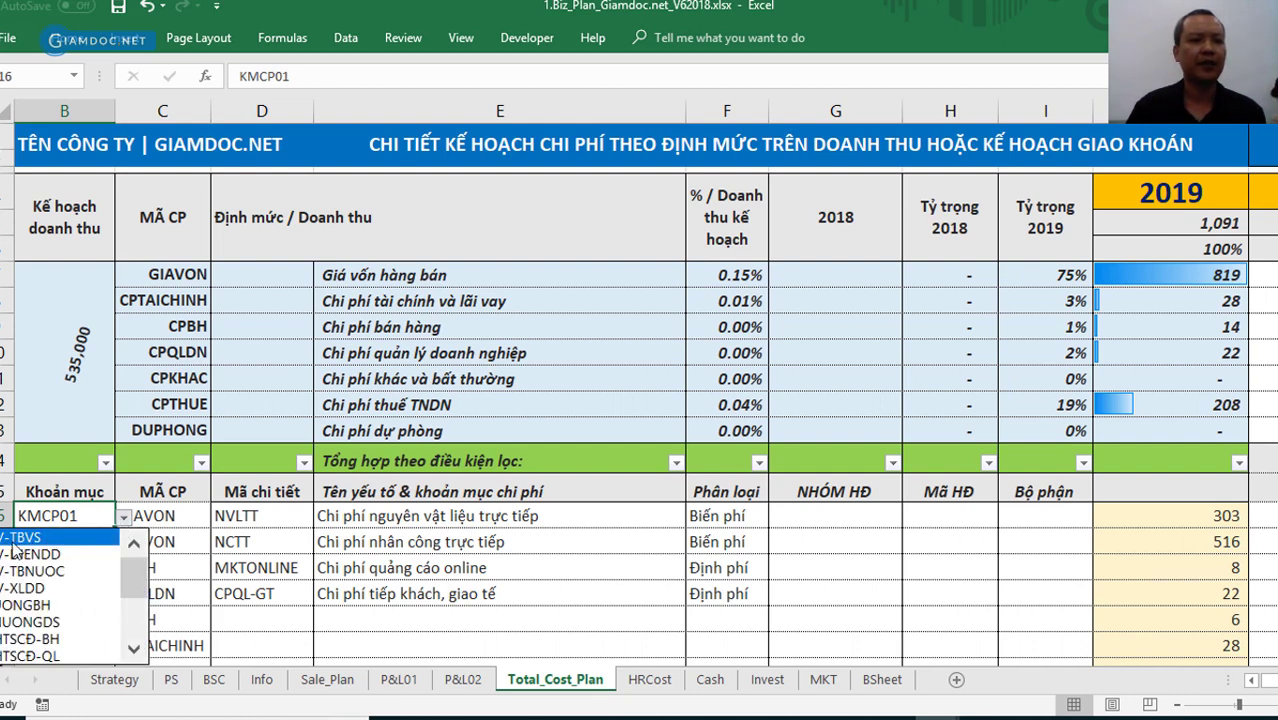
left_click(72, 541)
left_click(165, 572)
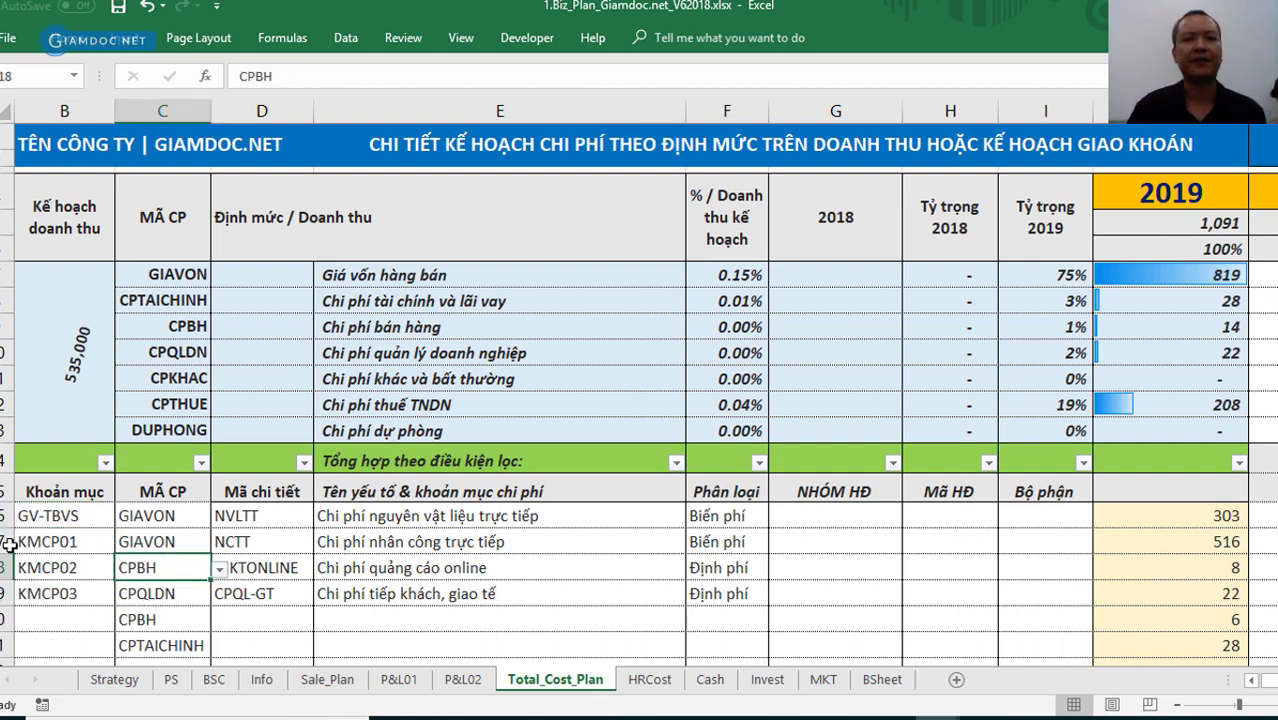
left_click(66, 541)
left_click(123, 543)
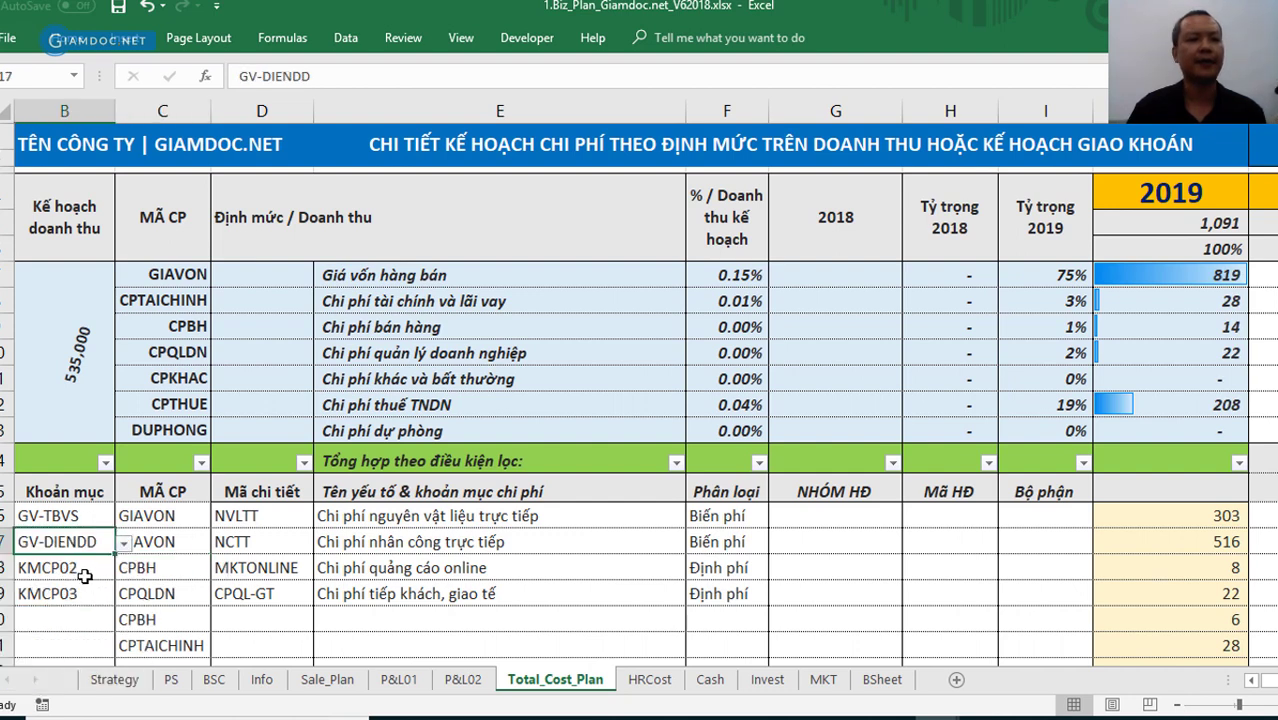
- Set the Khoản mục codes of the MKTONLINE and CPQL-GT cost rows to GV-XLDD and GV-TBNUOC
left_click(88, 572)
left_click(123, 569)
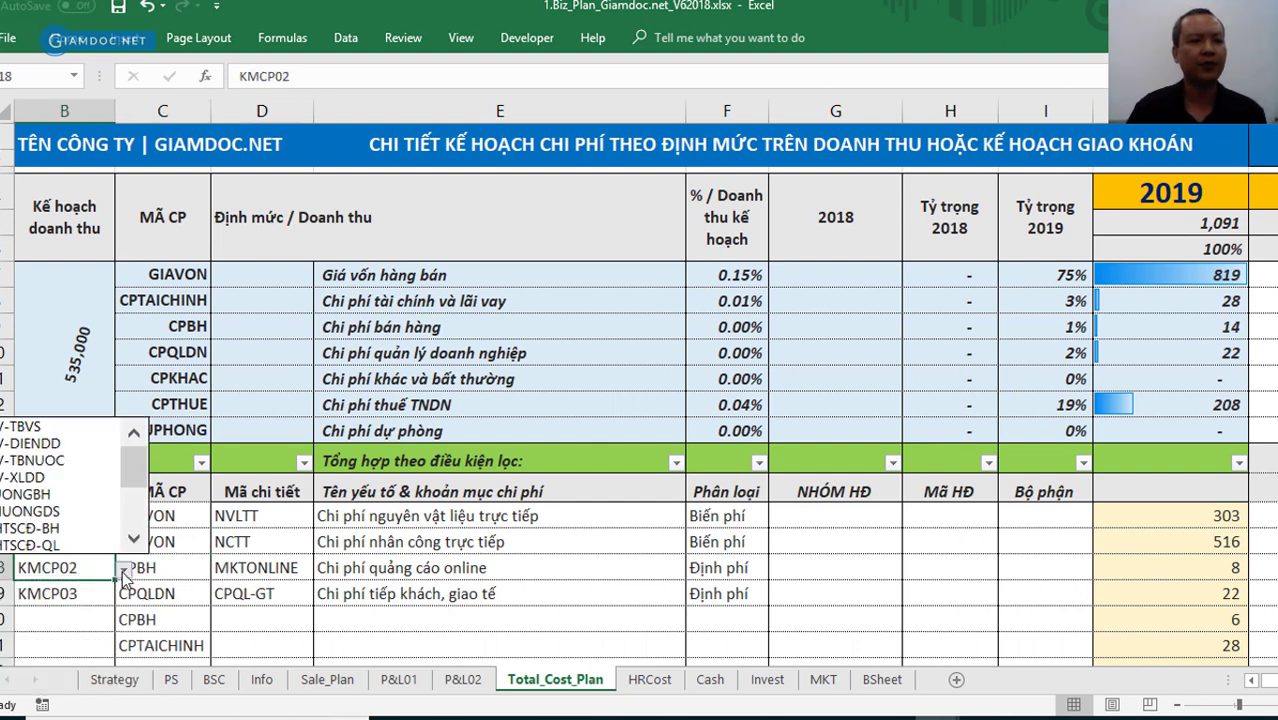
left_click(35, 479)
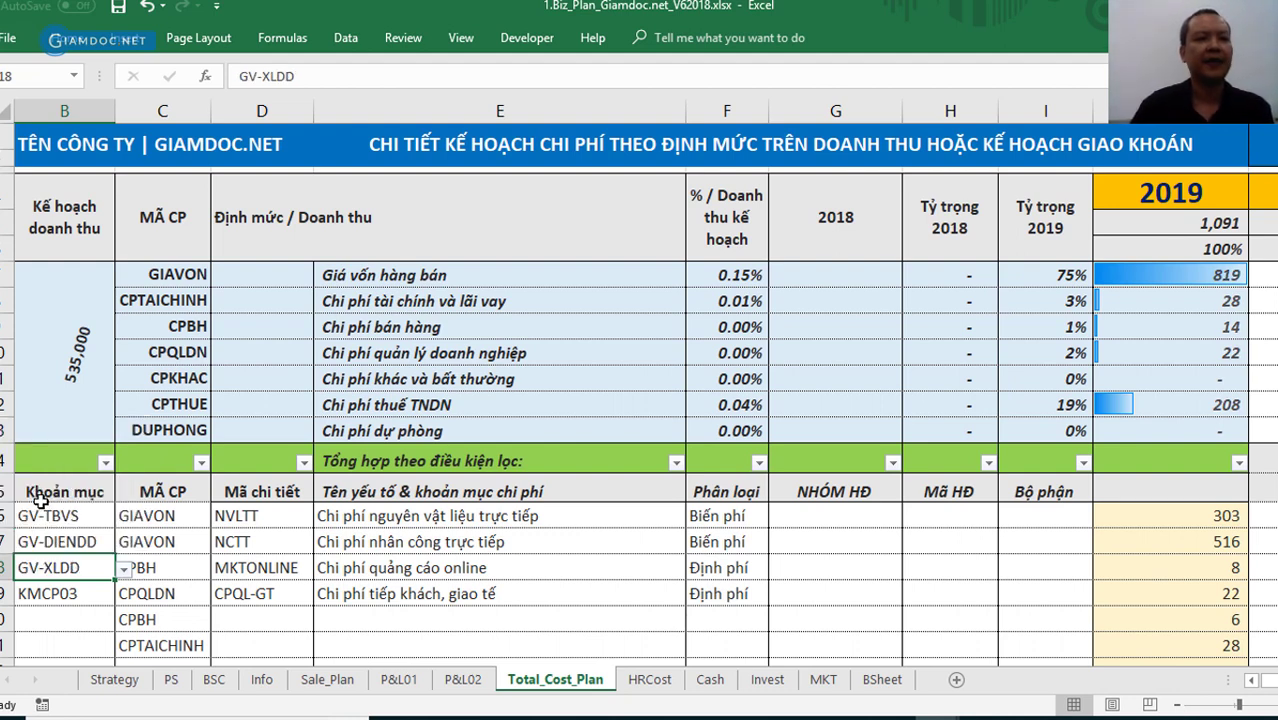
left_click(69, 610)
left_click(72, 592)
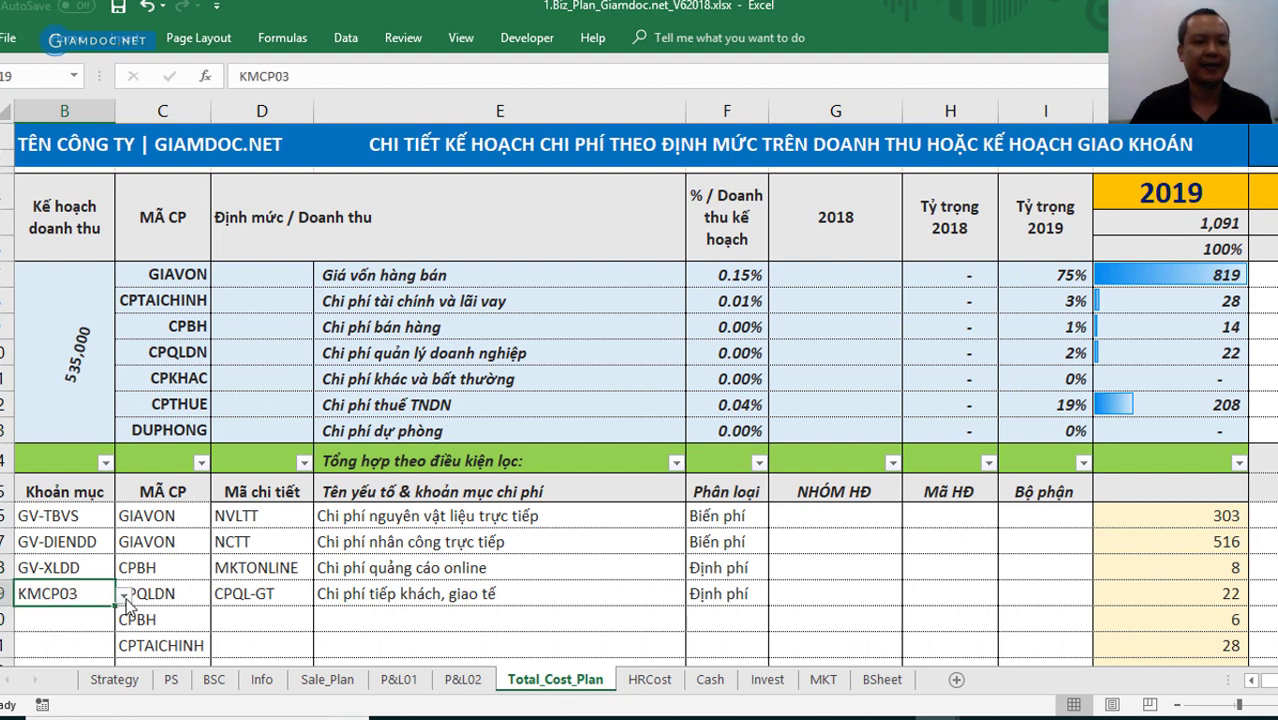
left_click(124, 597)
left_click(40, 485)
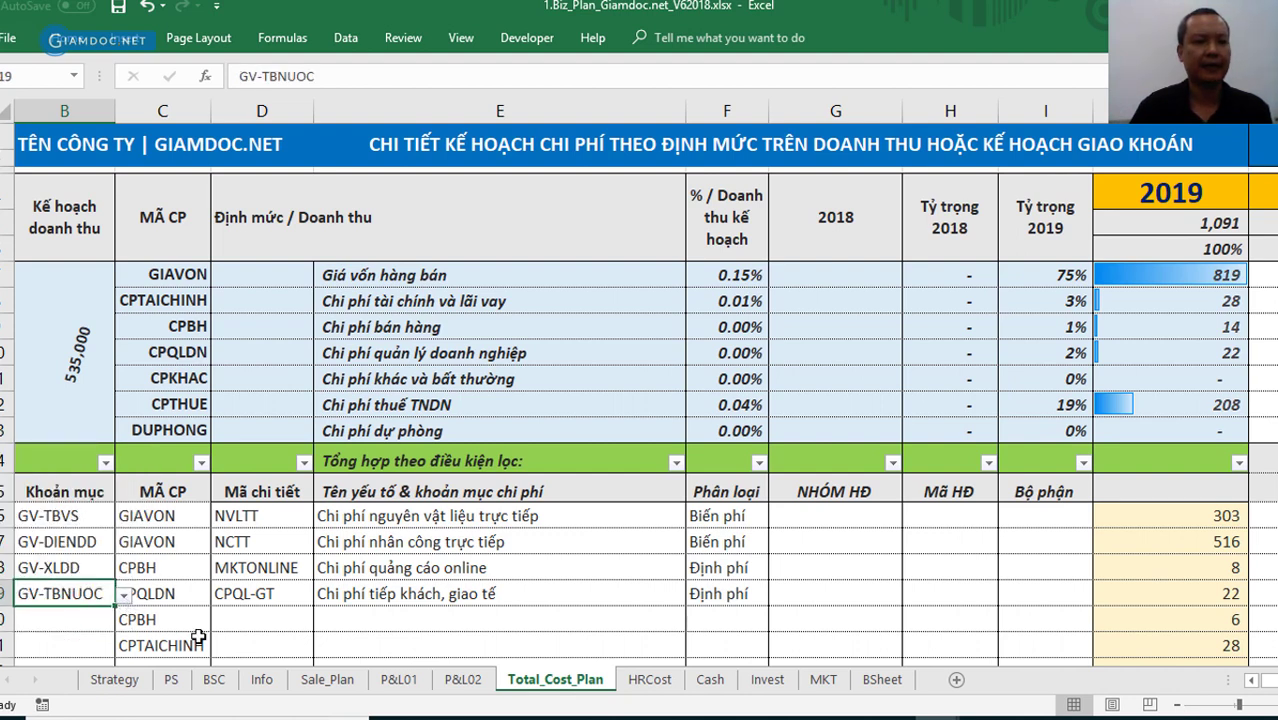
left_click(261, 615)
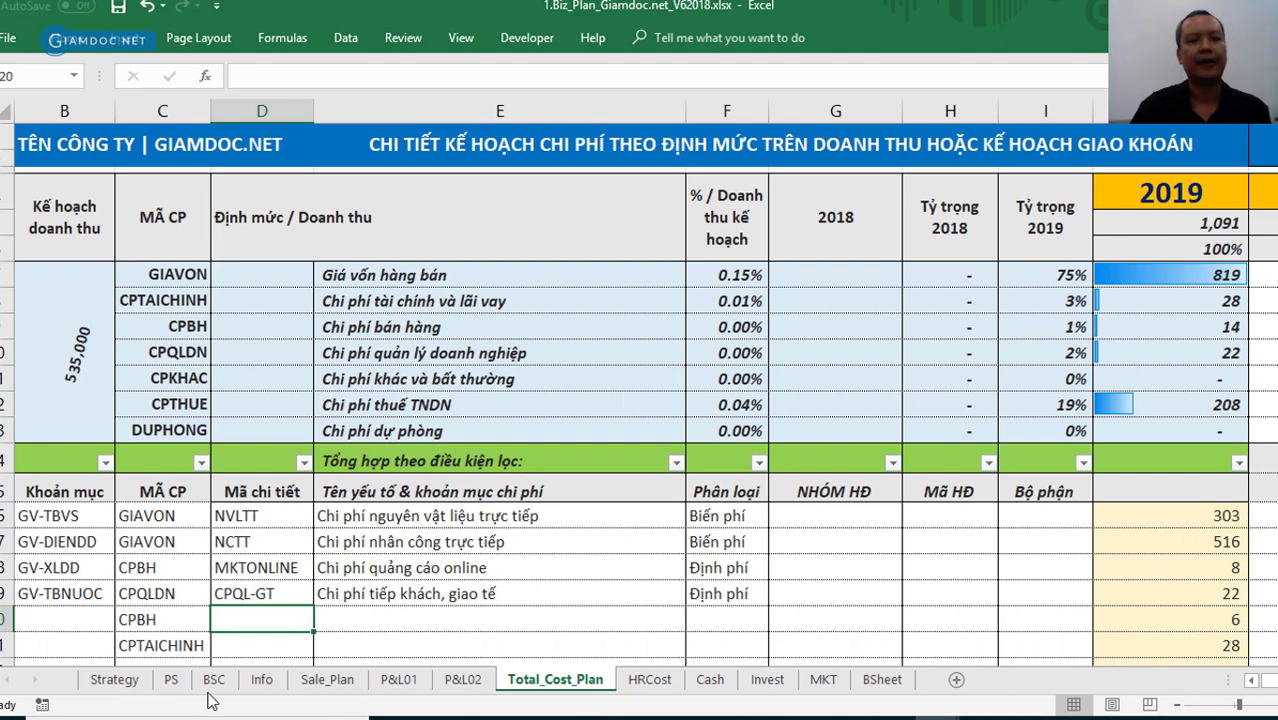
- Check the four GV cost item codes and names in the Info sheet's KMCP table, and return to Total_Cost_Plan
left_click(261, 679)
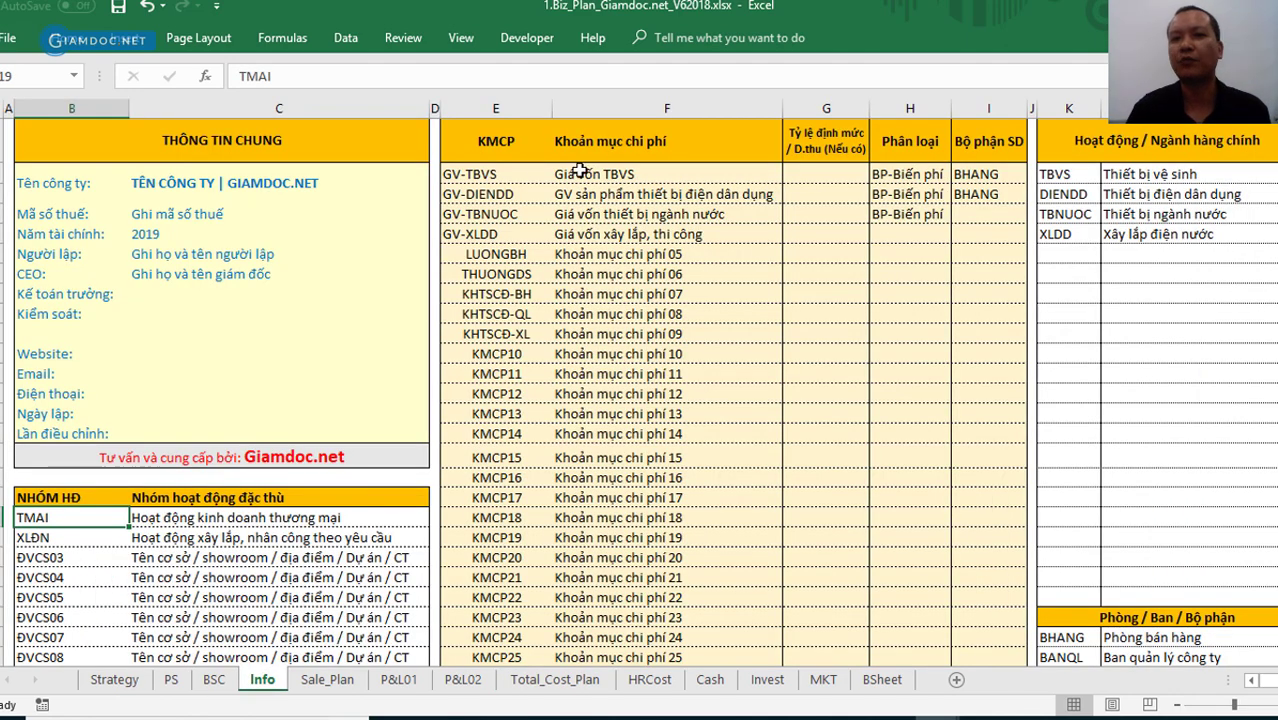
left_click_drag(488, 176, 656, 232)
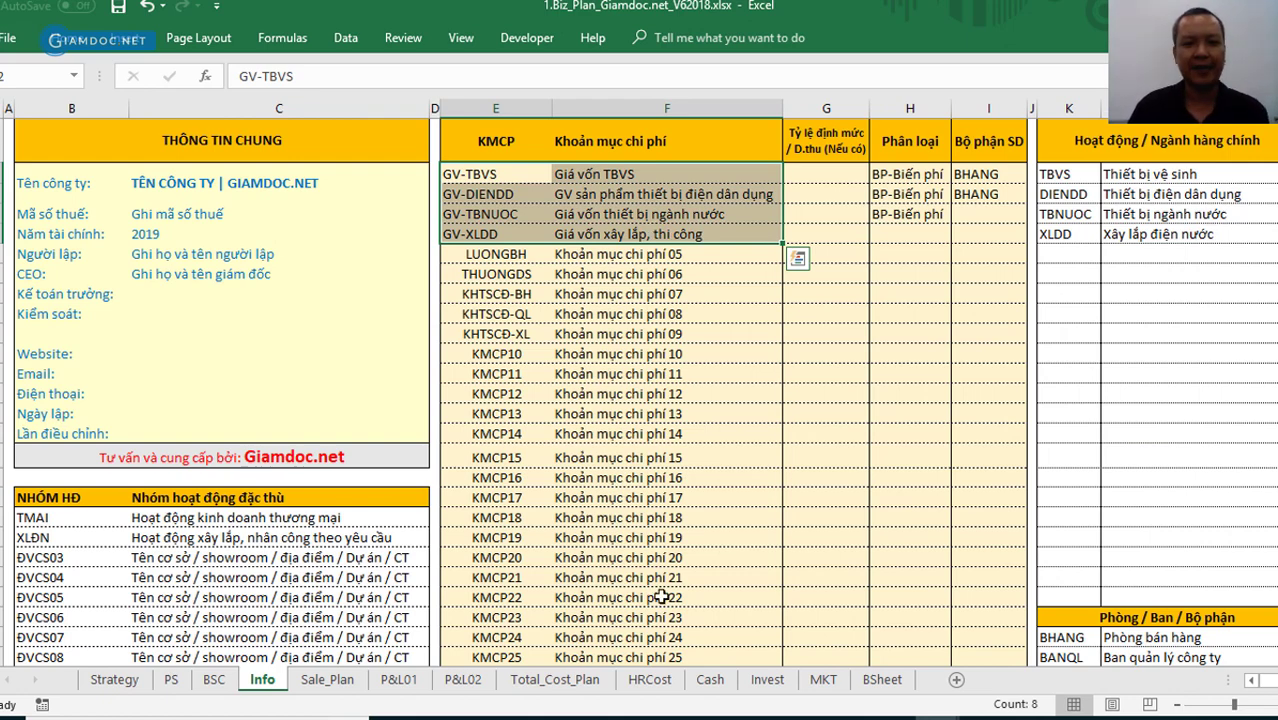
left_click(548, 686)
- Review the GV codes in the detail rows' Khoản mục column, the MKTONLINE row's codes and the whole MÃ CP column
left_click(48, 518)
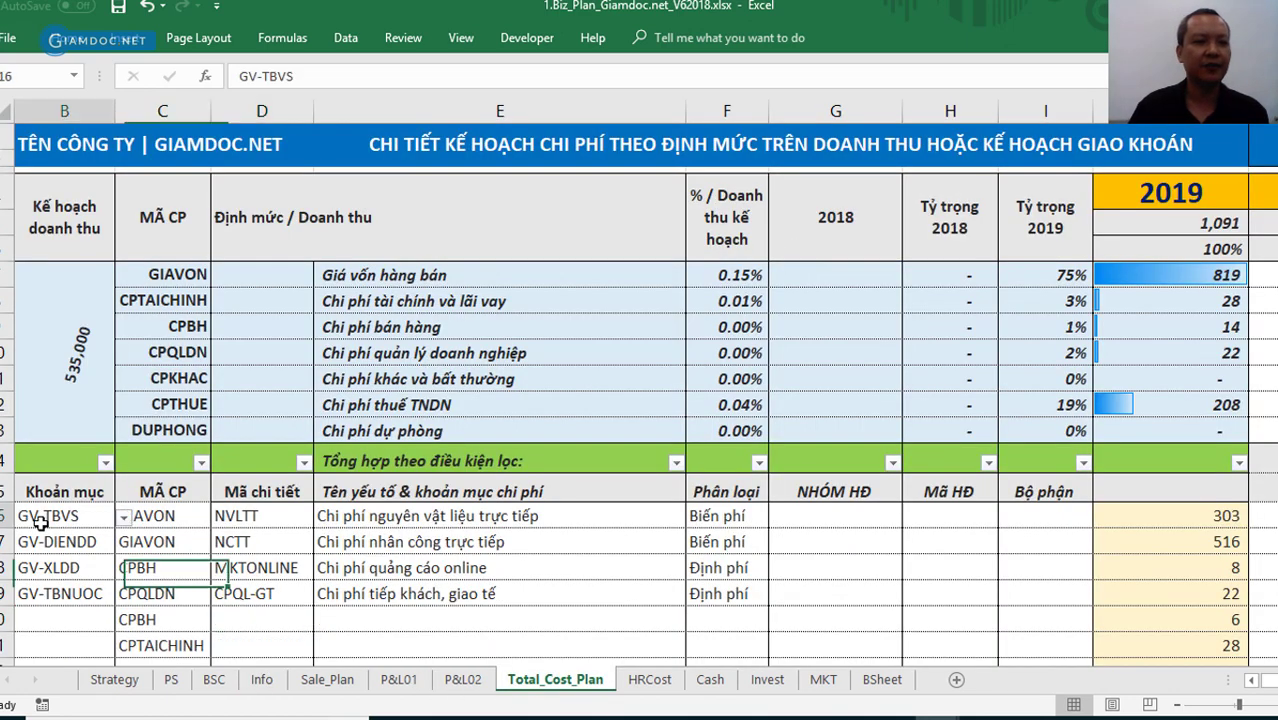
left_click(54, 542)
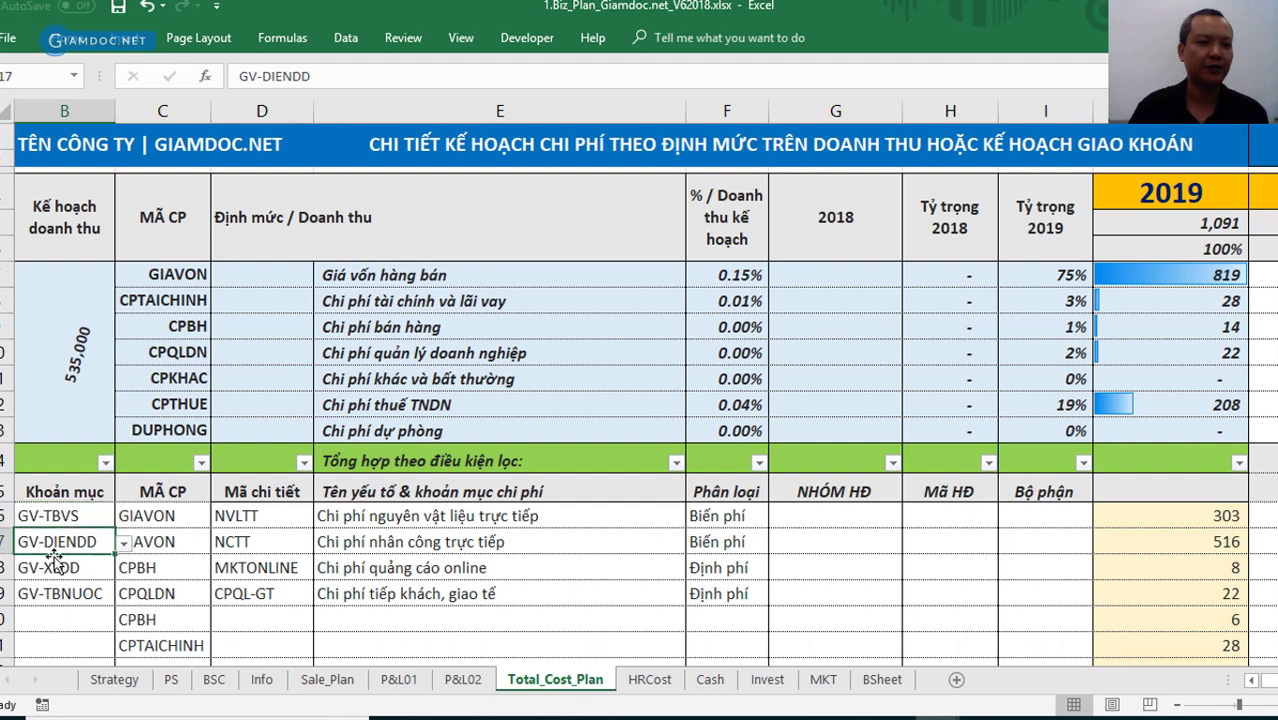
left_click(55, 567)
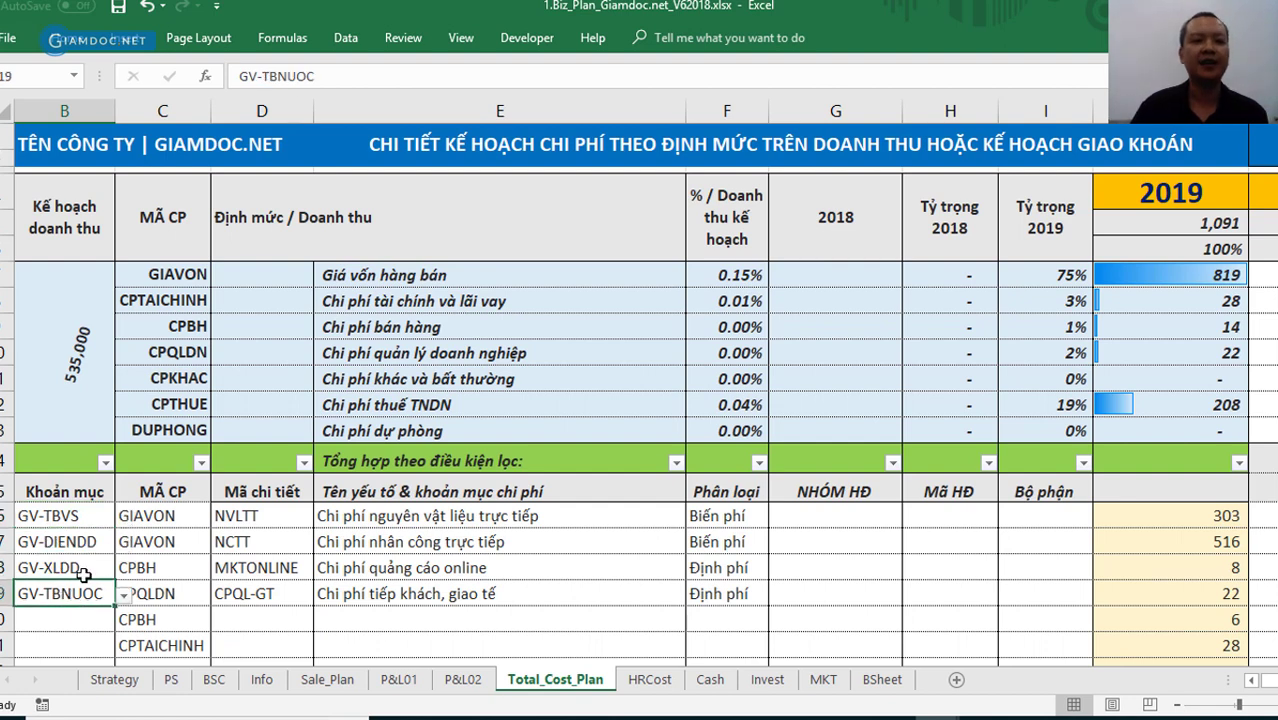
left_click(178, 570)
left_click(226, 572)
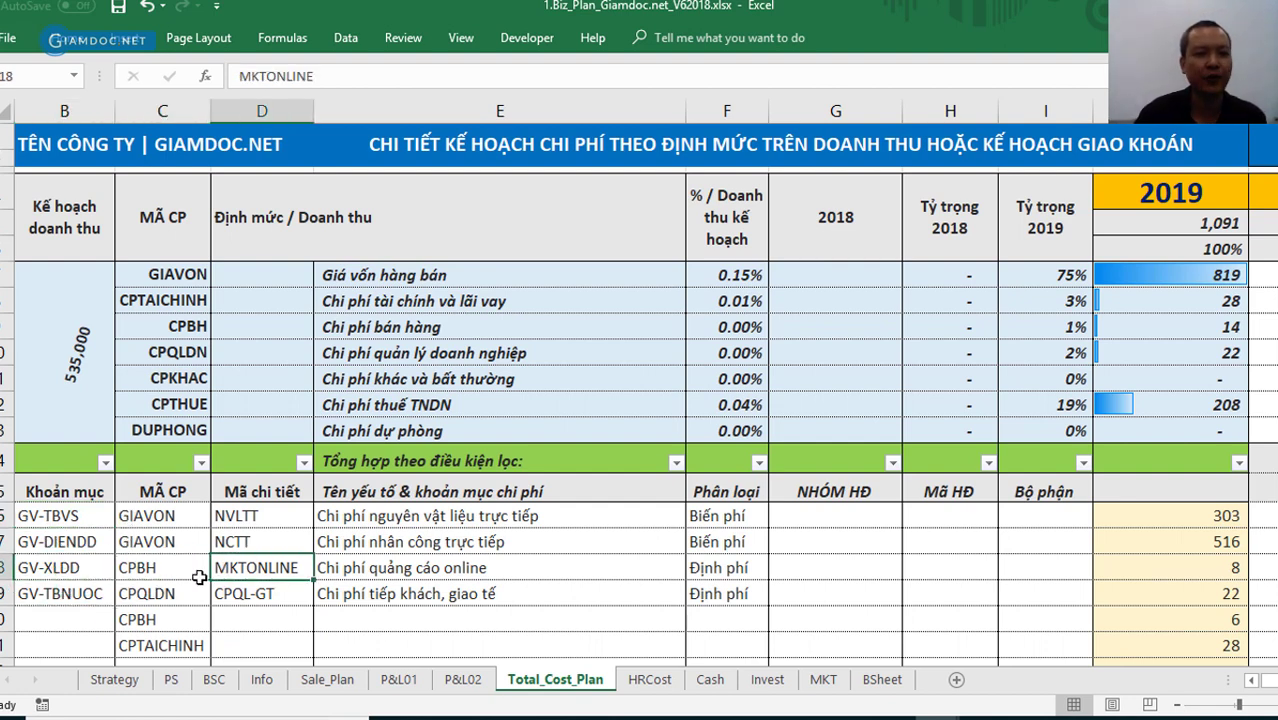
left_click(194, 574)
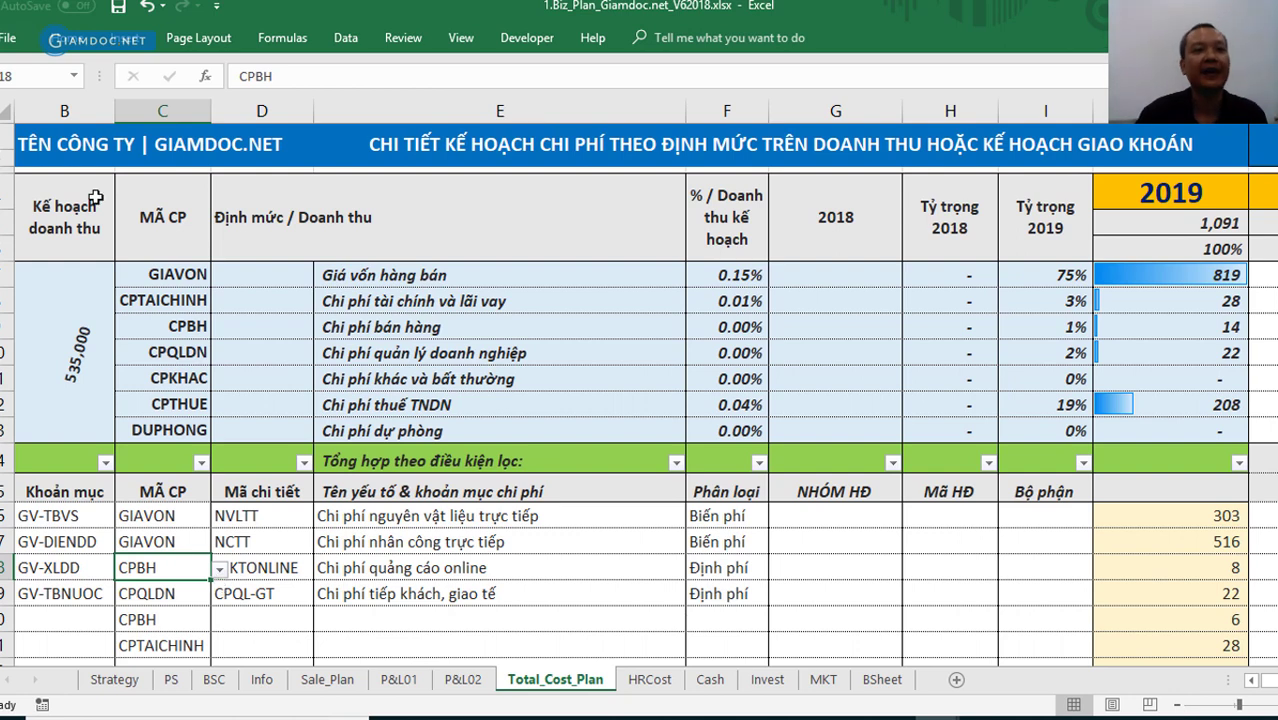
left_click(158, 109)
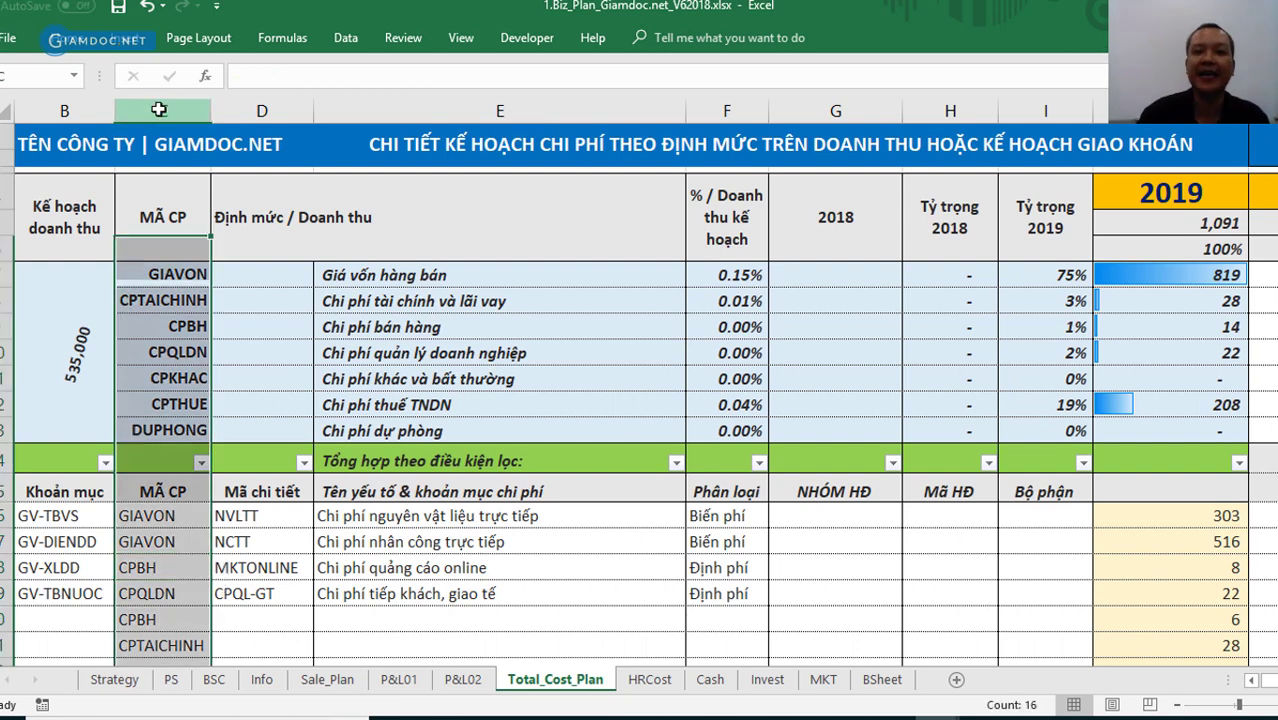
- Choose GIAVON as the MÃ CP of the NCTT row and fill it down through the CPQL-GT row
left_click(157, 541)
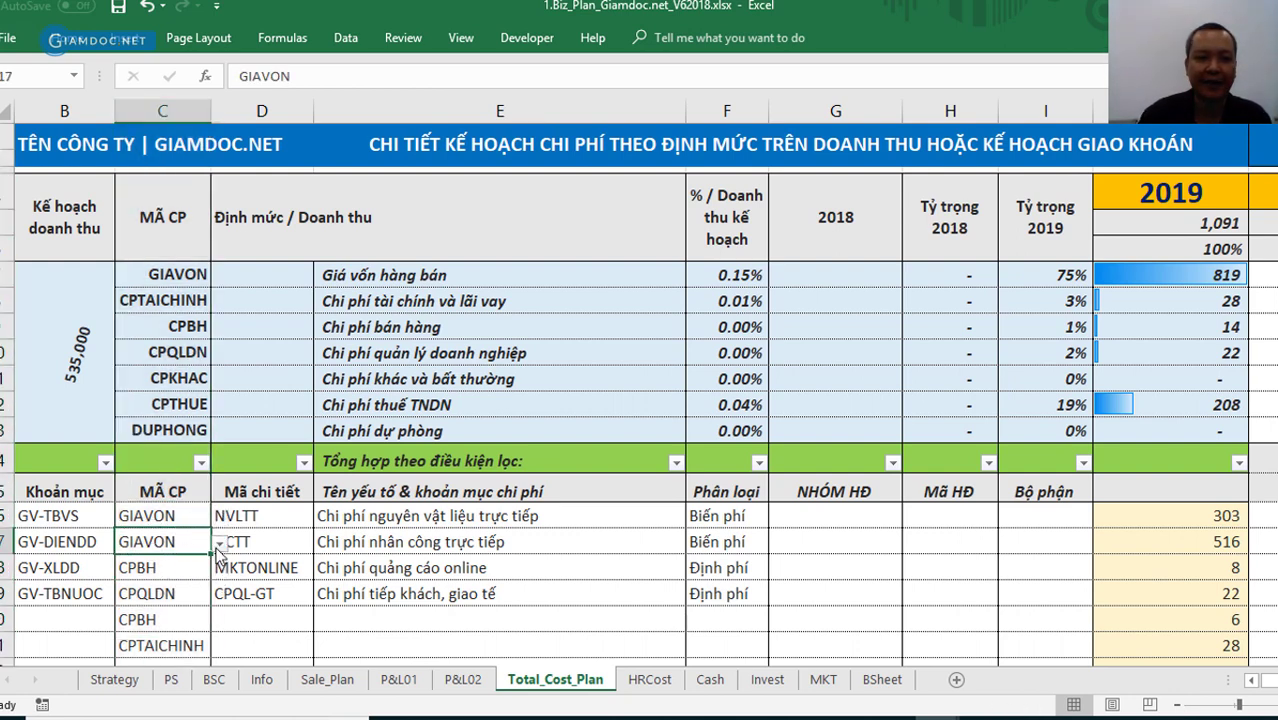
left_click(219, 545)
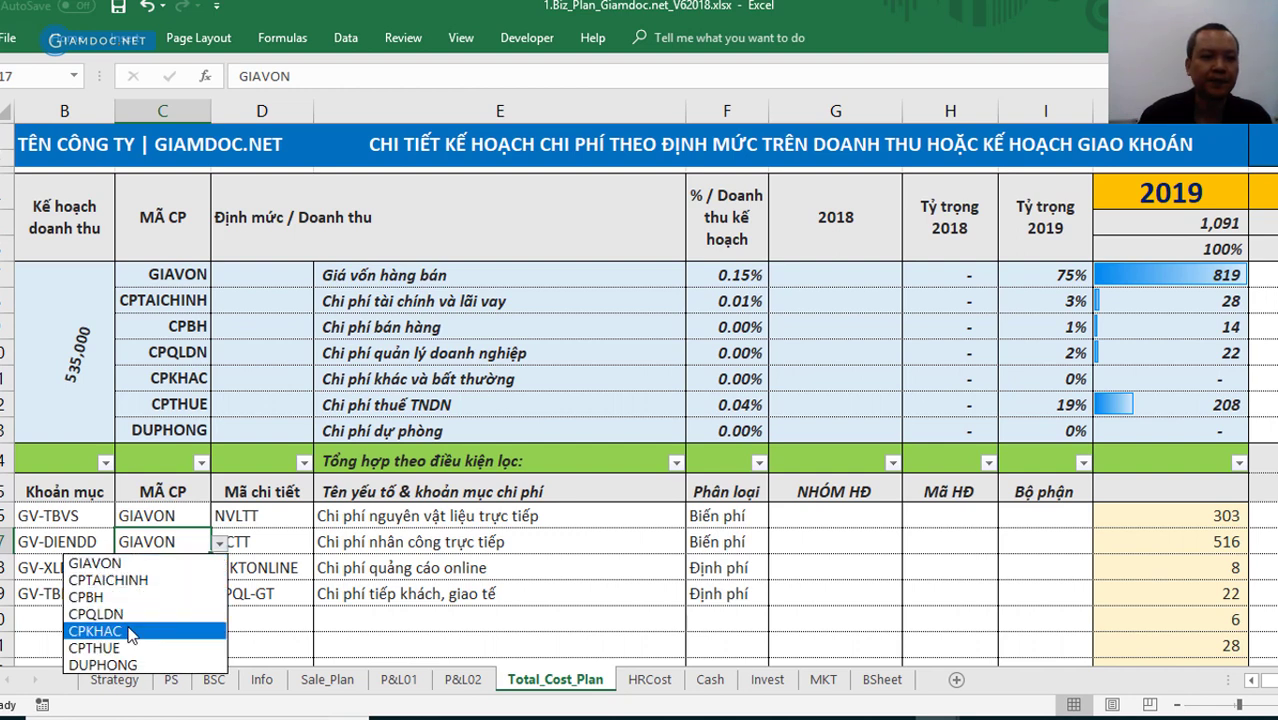
left_click(98, 563)
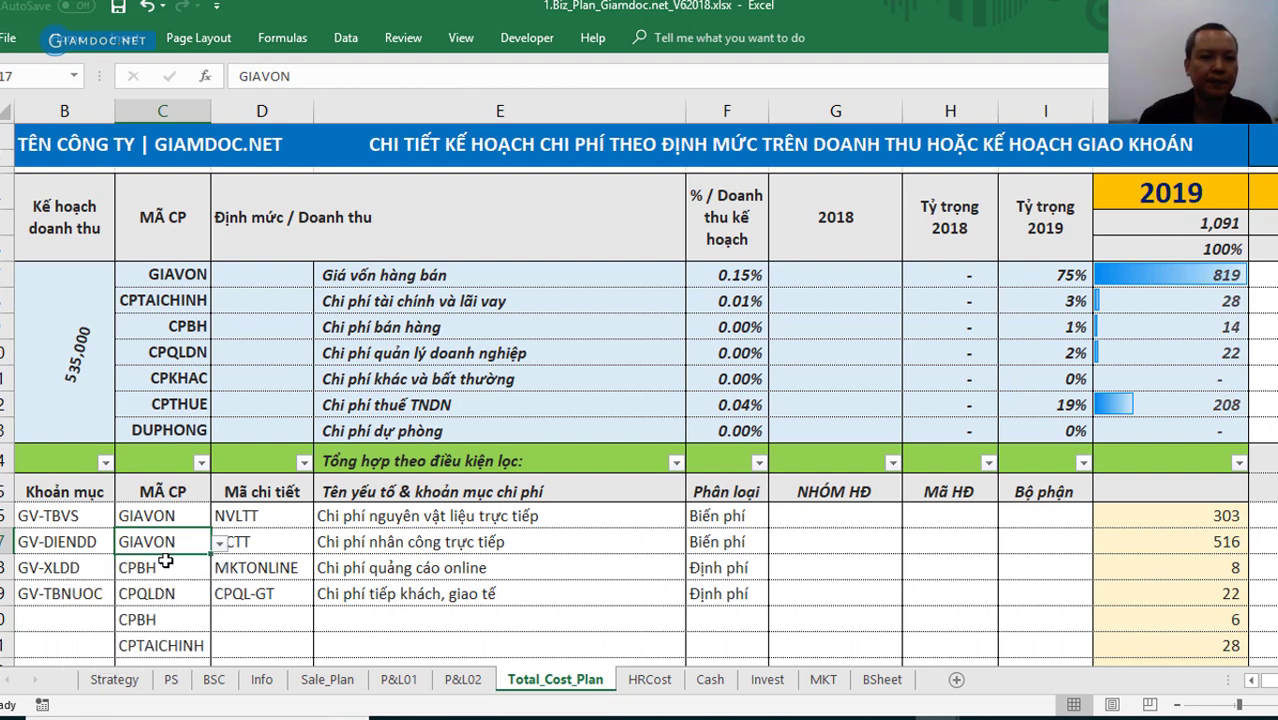
left_click(181, 568)
left_click(168, 543)
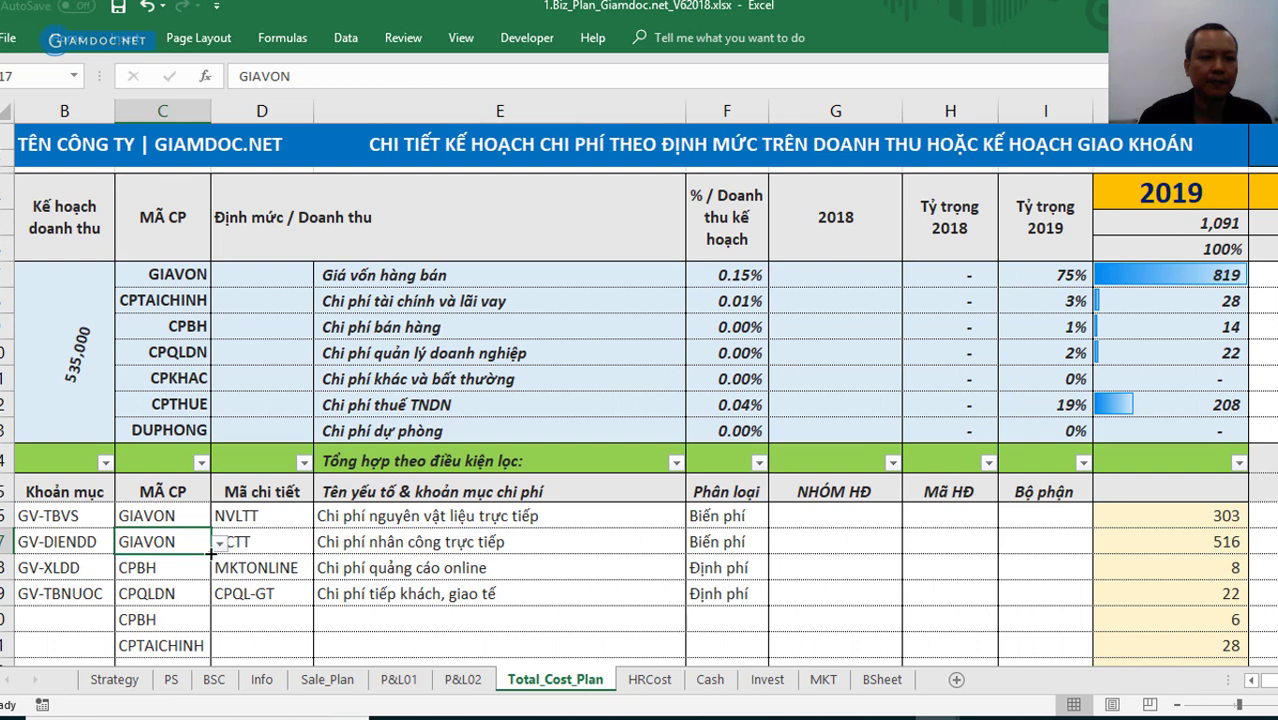
left_click_drag(212, 553, 212, 598)
left_click(358, 622)
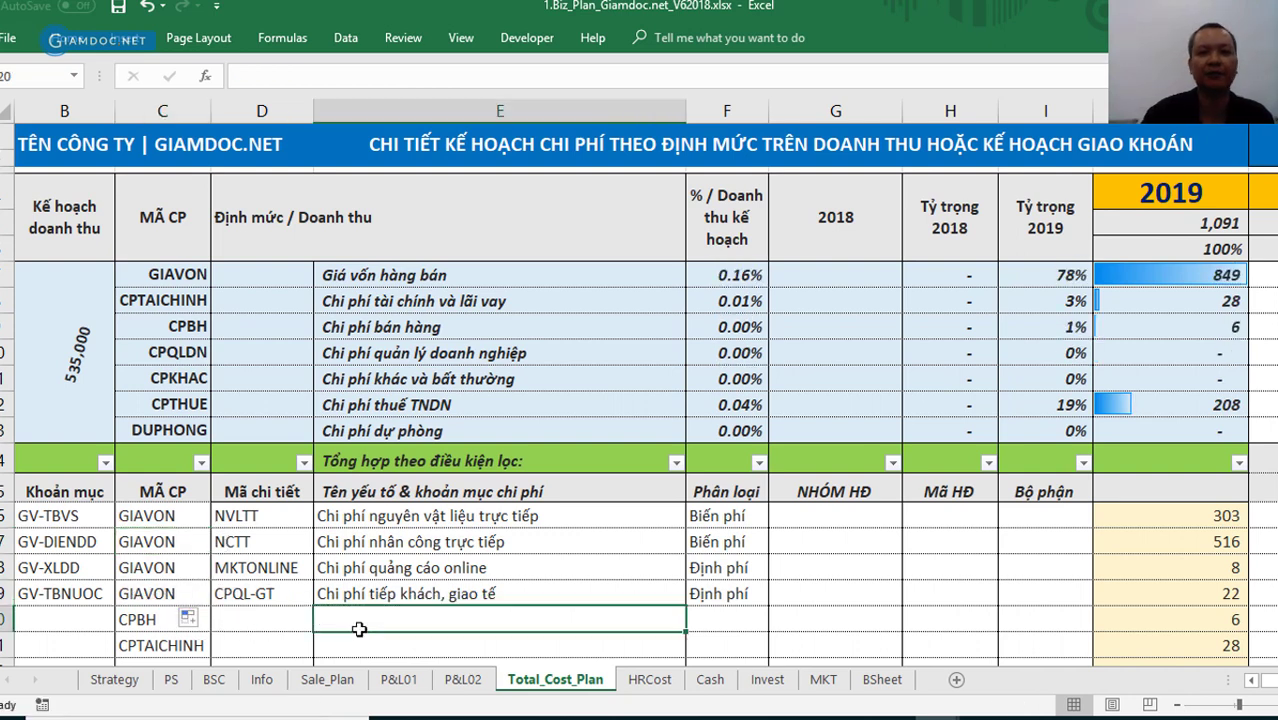
- Review the first four detail rows' Khoản mục and MÃ CP pairs, going through each GV code in turn
left_click_drag(56, 518, 170, 595)
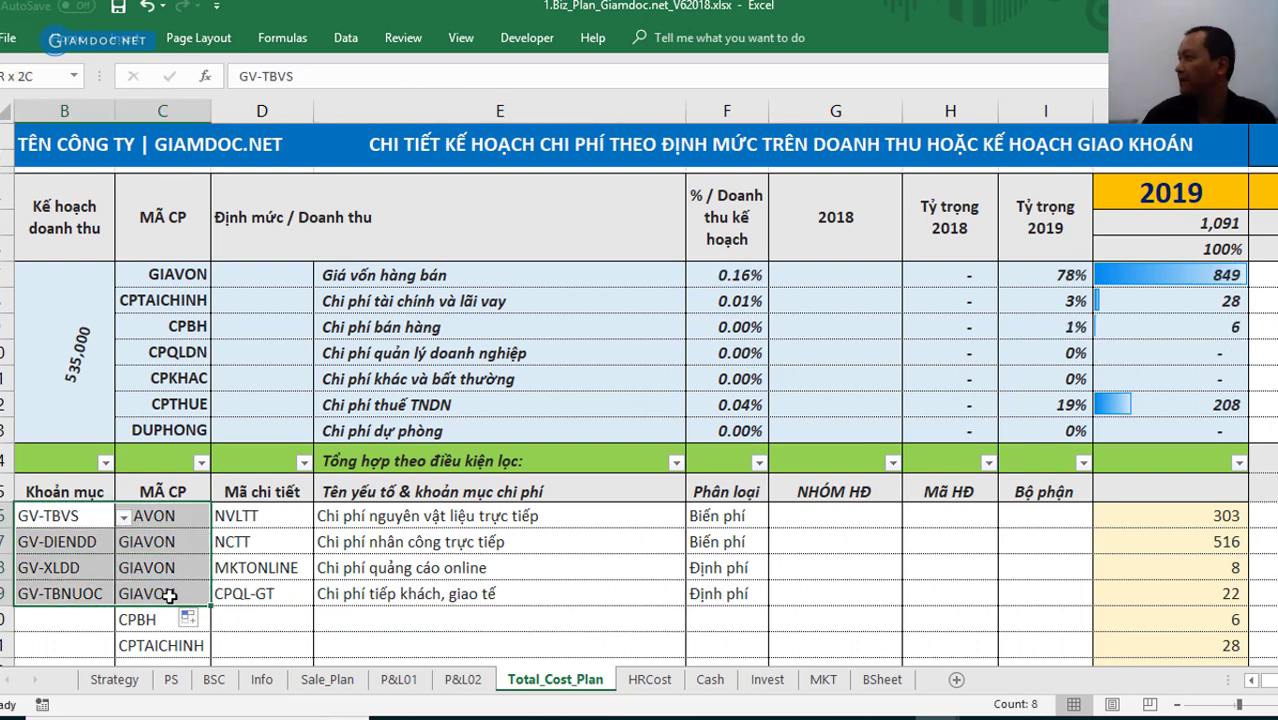
left_click(300, 596)
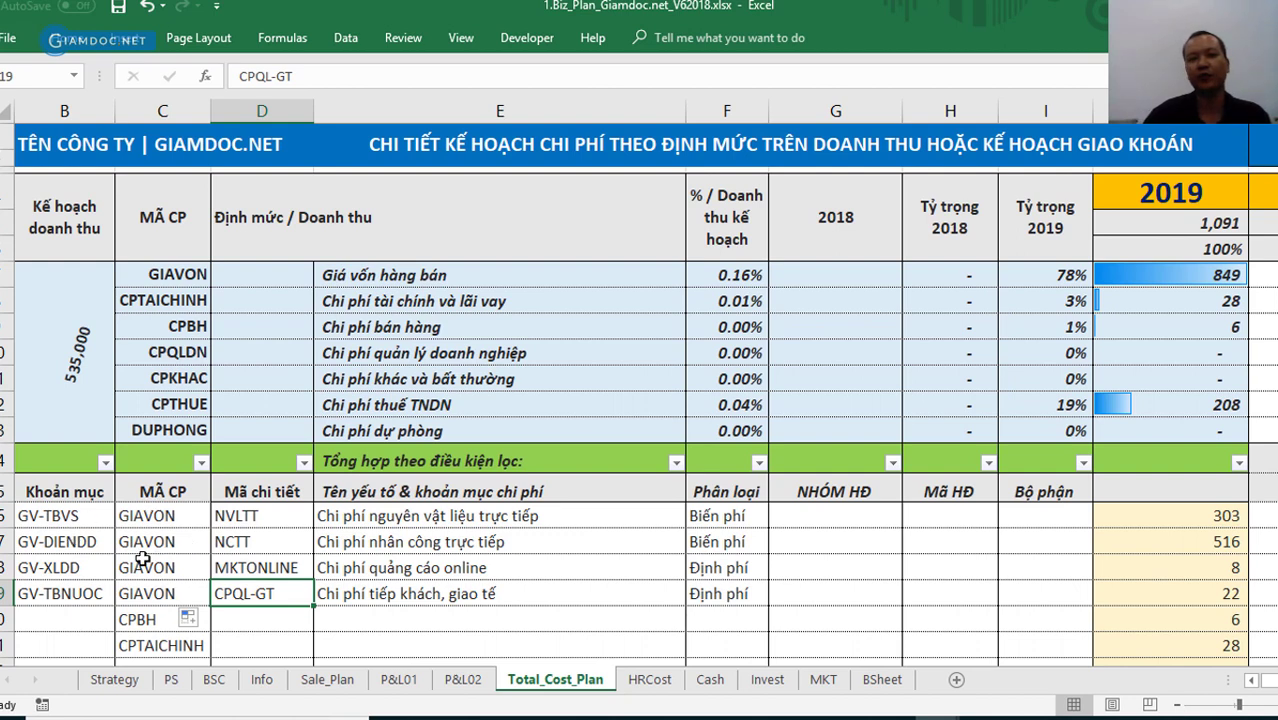
left_click(47, 518)
left_click(70, 543)
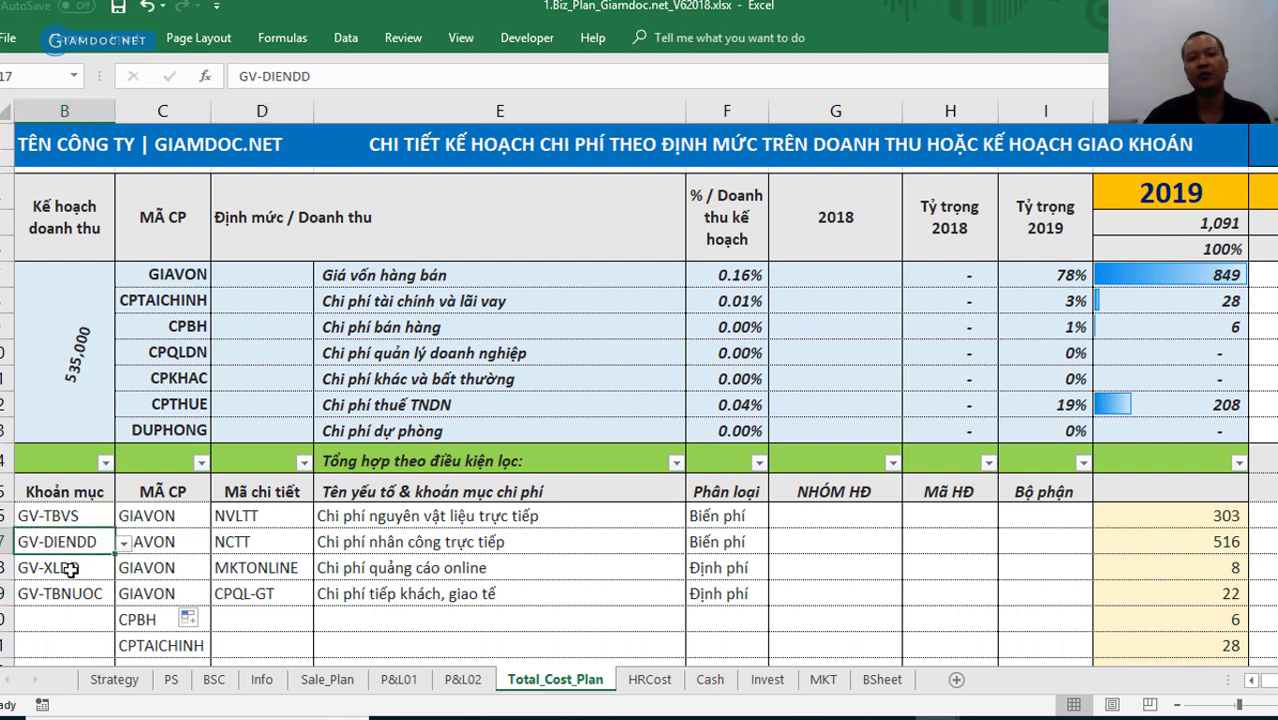
left_click(70, 567)
left_click(70, 594)
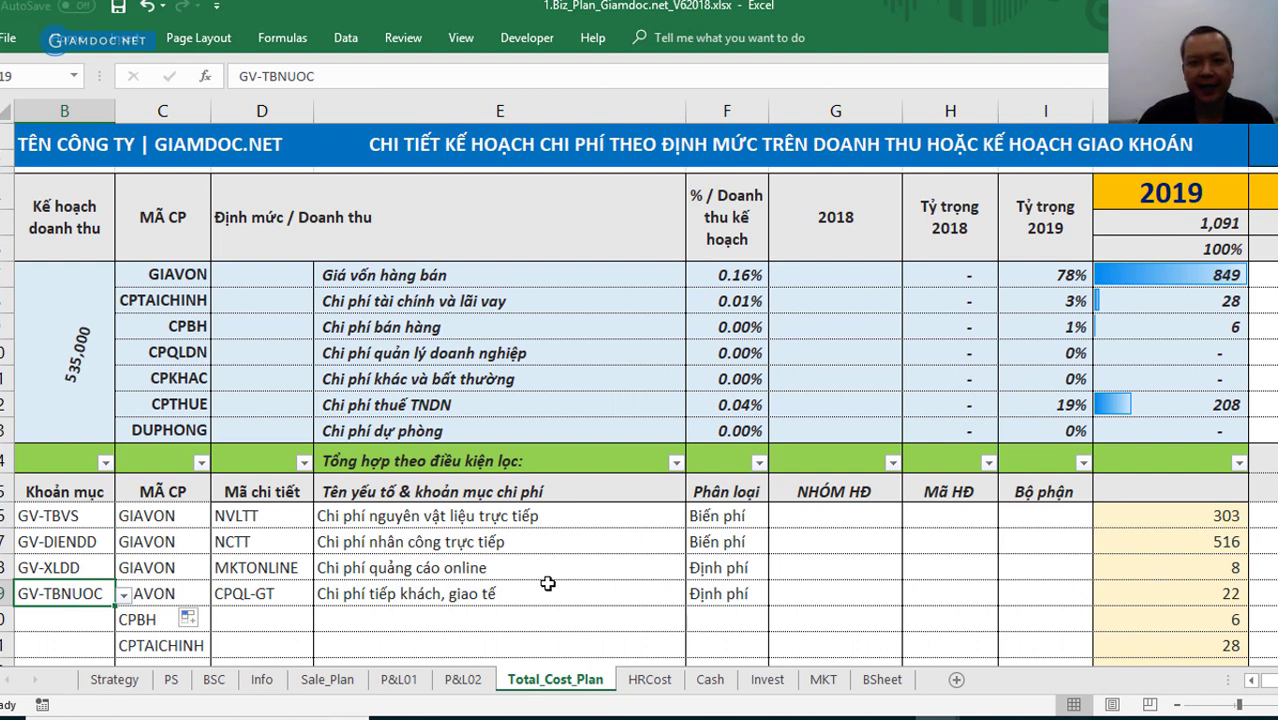
- Choose TMAI as the NHÓM HĐ of both the NVLTT and NCTT detail rows
left_click(818, 513)
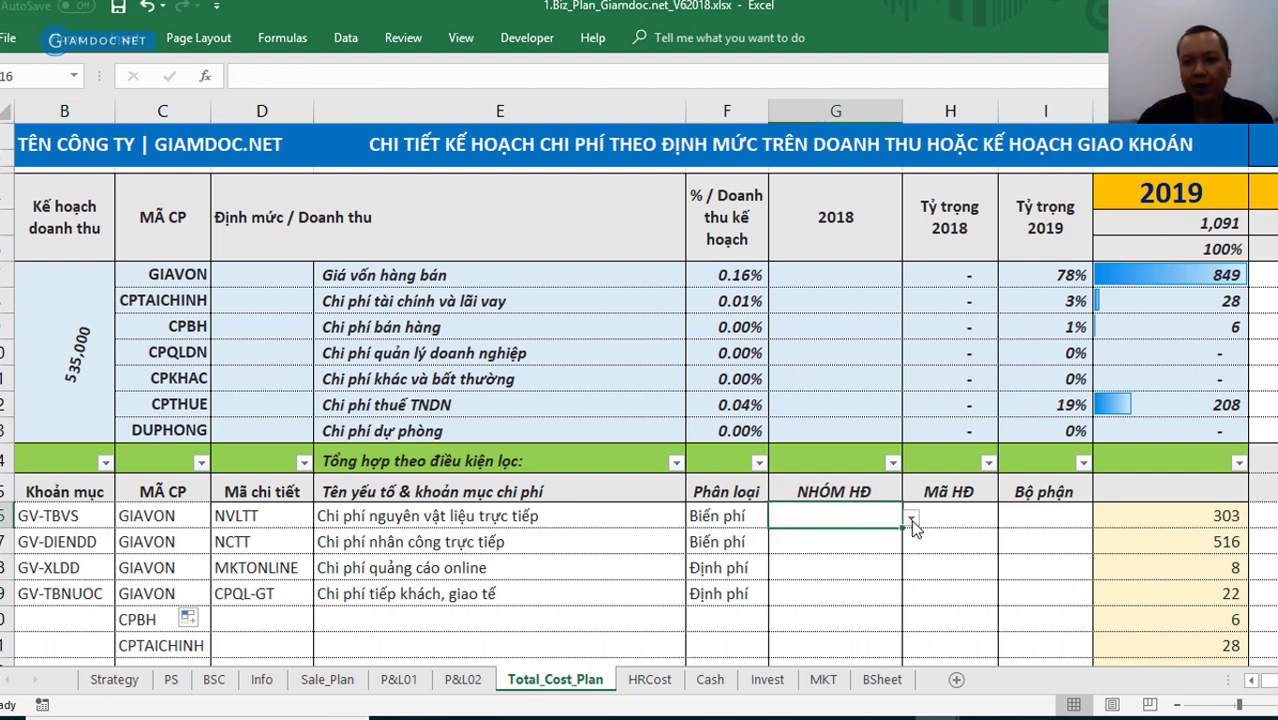
left_click(911, 520)
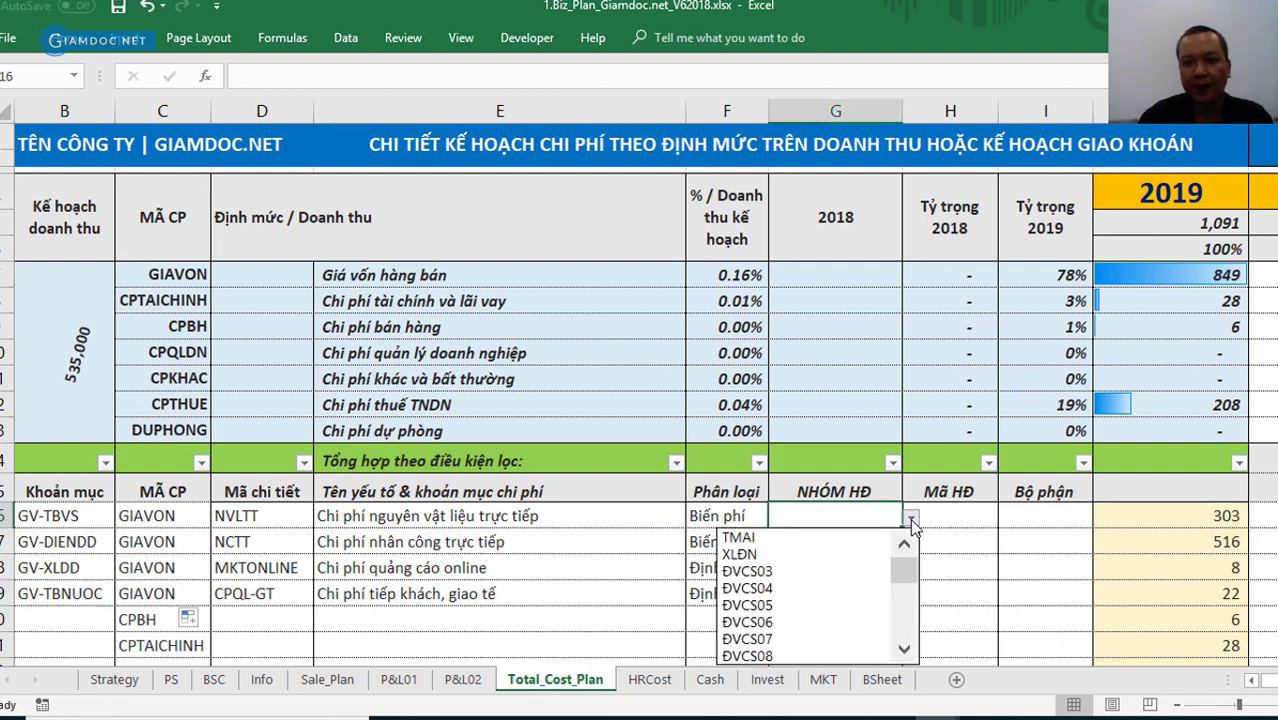
left_click(828, 545)
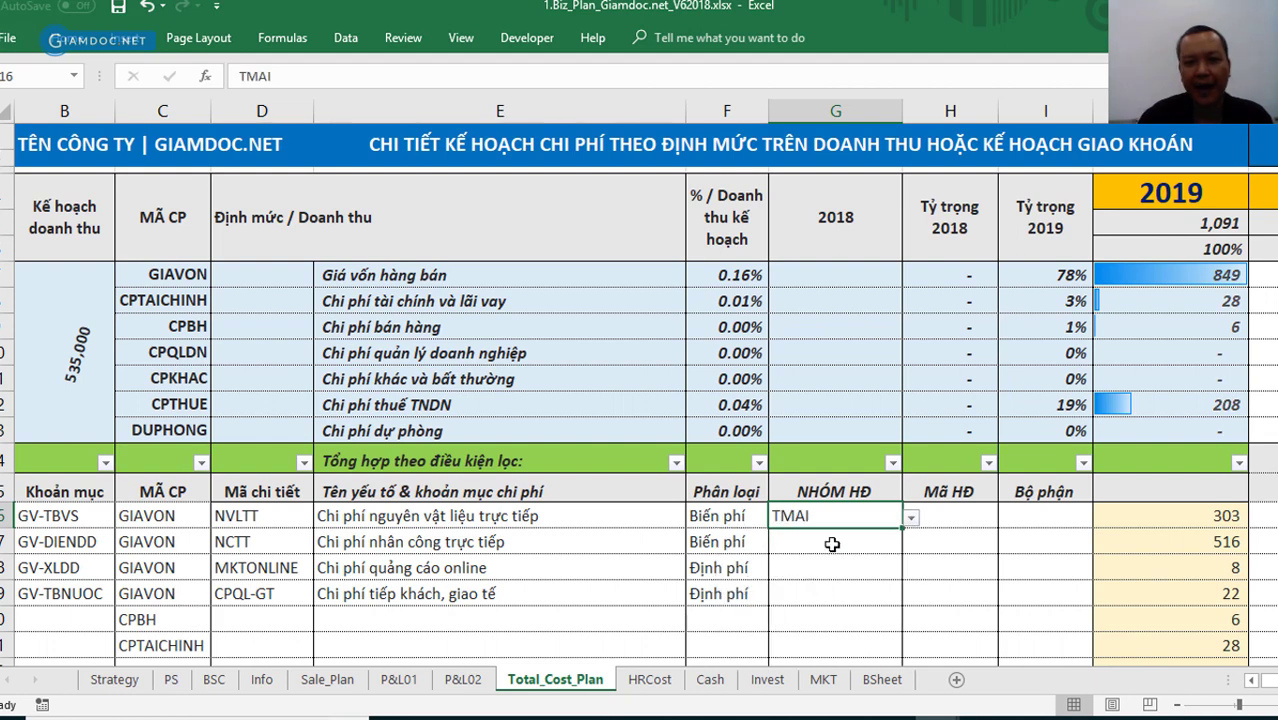
left_click(896, 541)
left_click(911, 543)
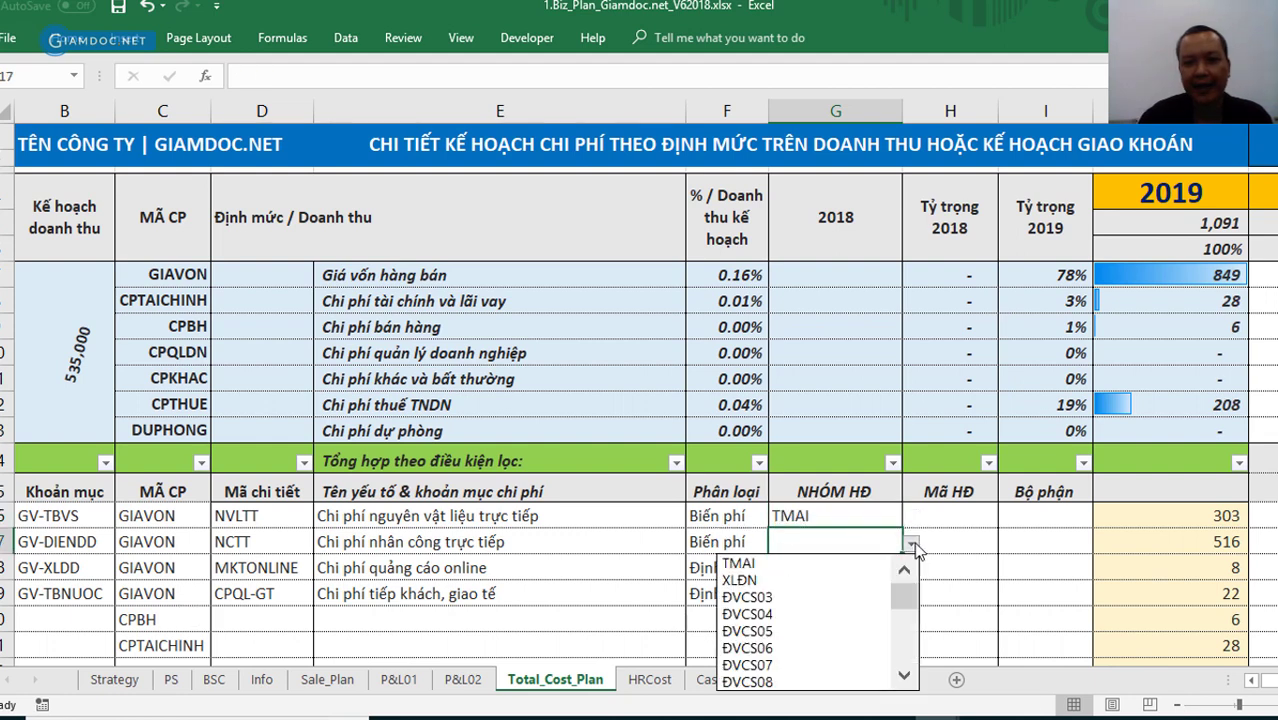
left_click(803, 564)
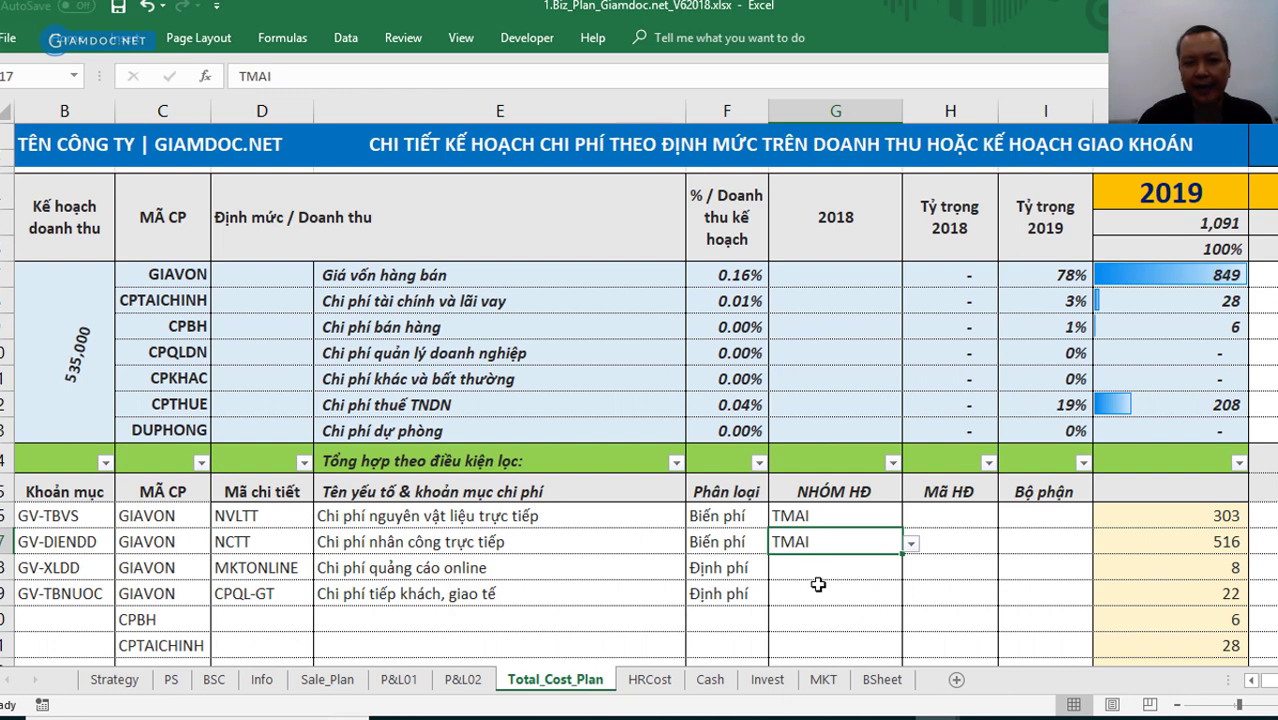
- Choose XLĐN as the NHÓM HĐ of the MKTONLINE row and TMAI for the CPQL-GT row
left_click(879, 567)
left_click(911, 569)
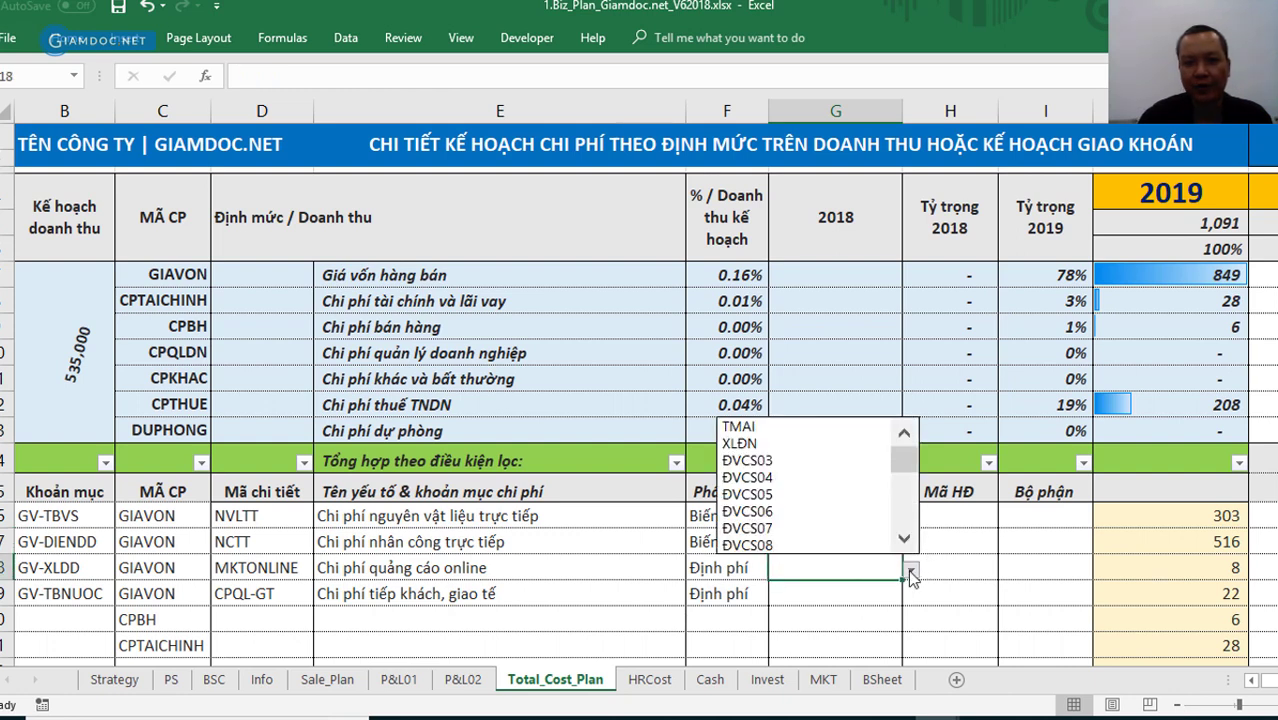
left_click(745, 443)
left_click(830, 597)
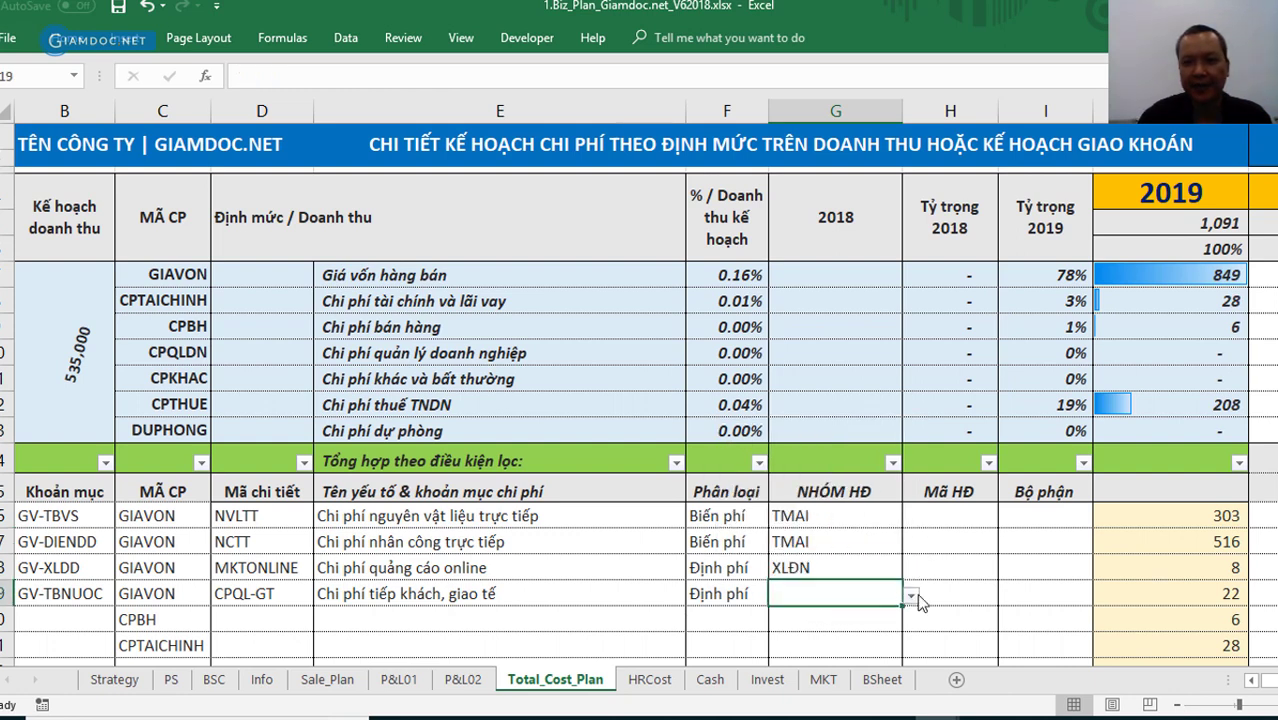
left_click(910, 597)
left_click(820, 452)
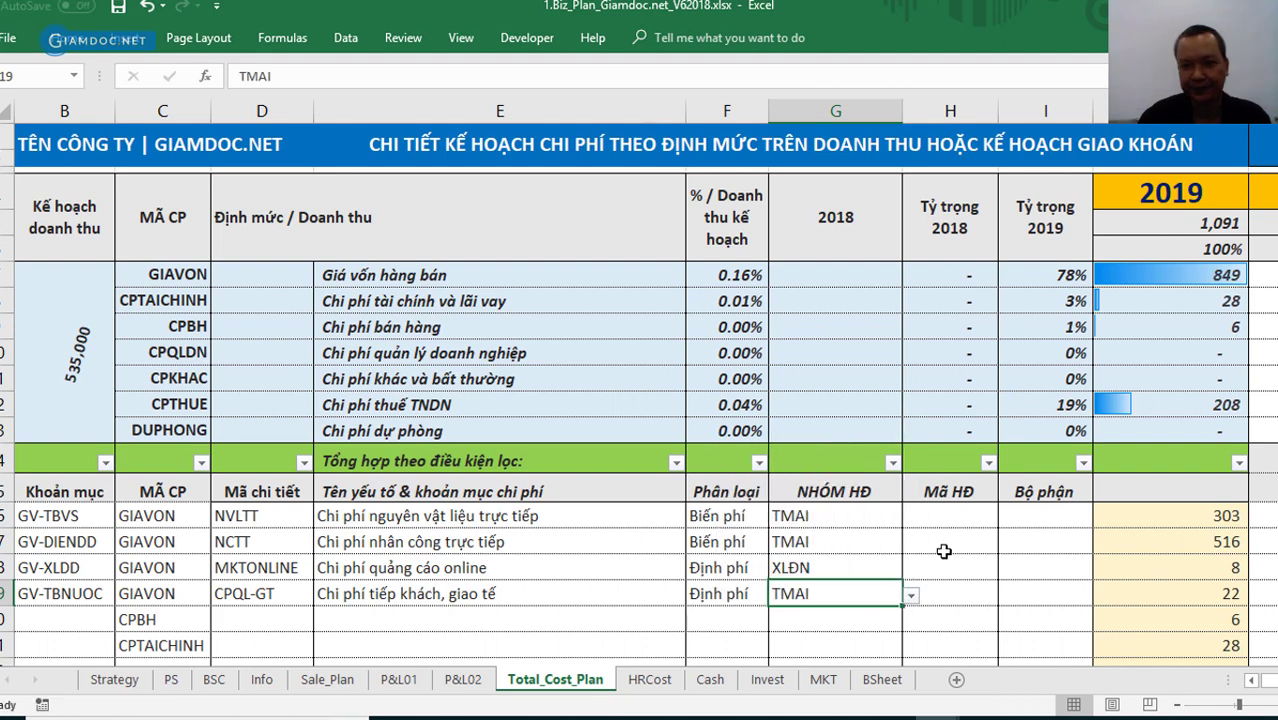
- Choose TBVS as the Mã HĐ of the NVLTT row and DIENDD for the NCTT row
left_click(950, 541)
left_click(950, 586)
left_click(996, 517)
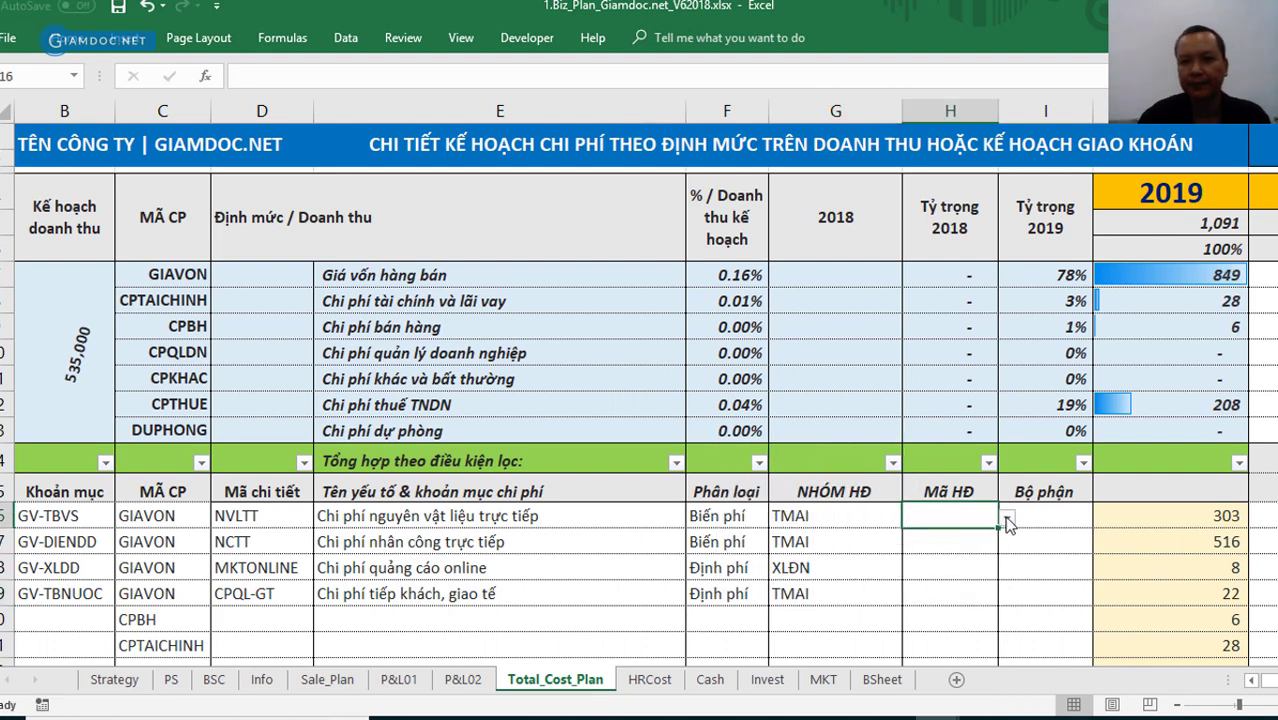
left_click(1007, 520)
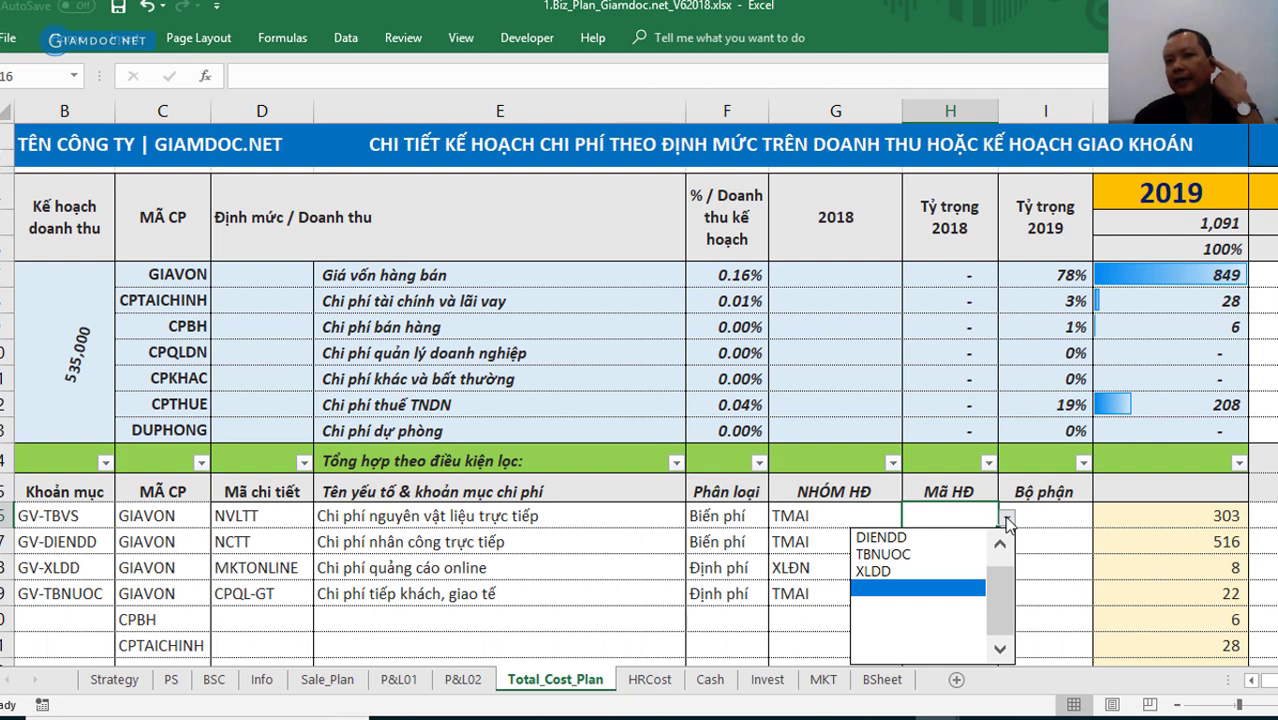
left_click(1000, 544)
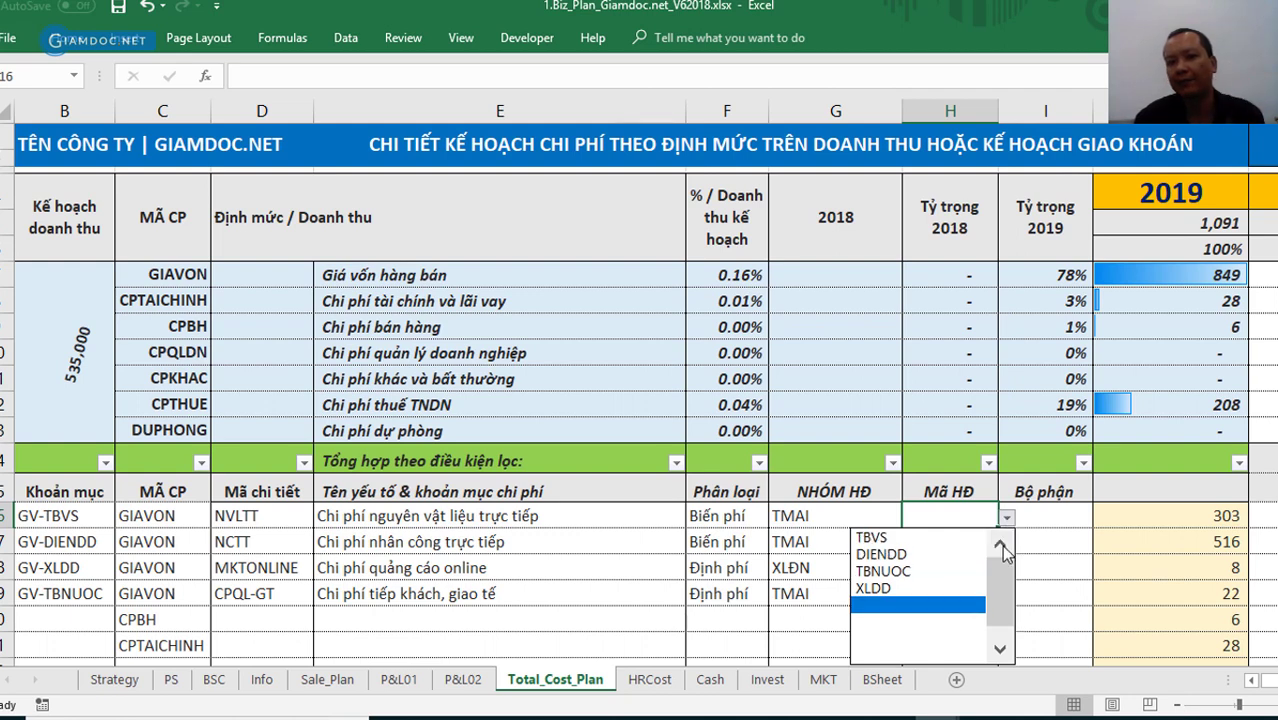
left_click(905, 540)
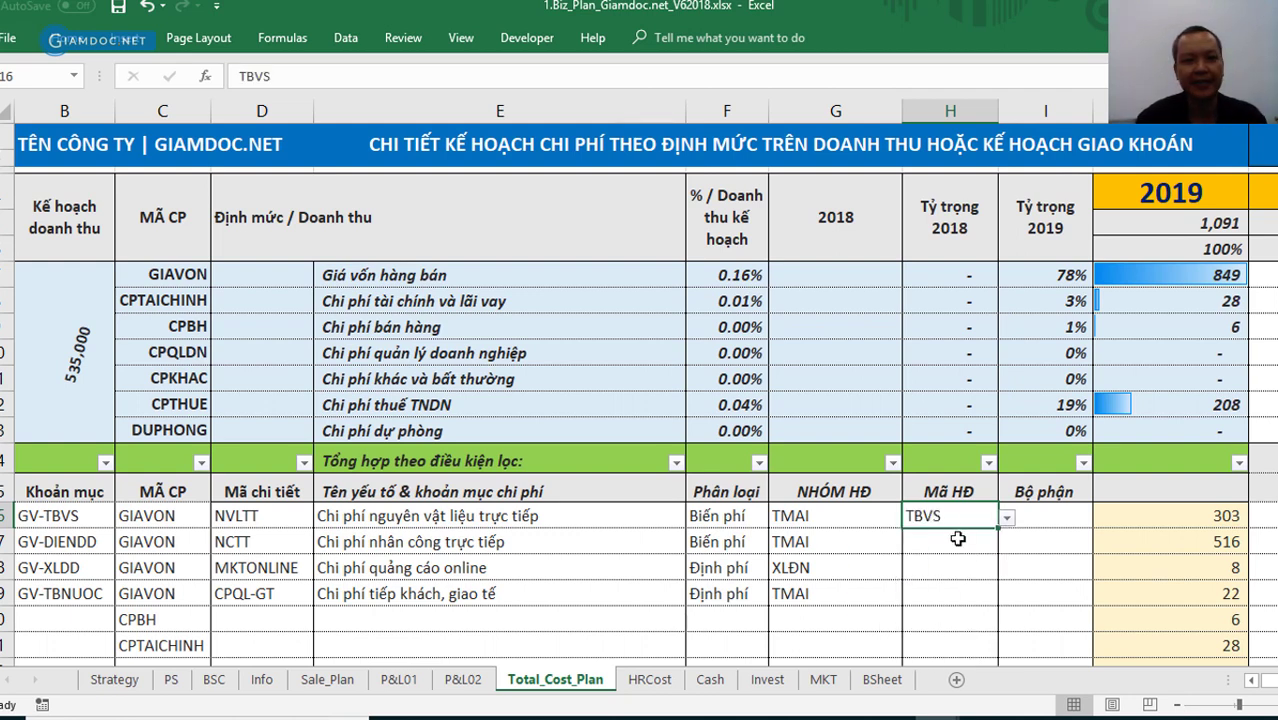
left_click(958, 539)
left_click(1008, 545)
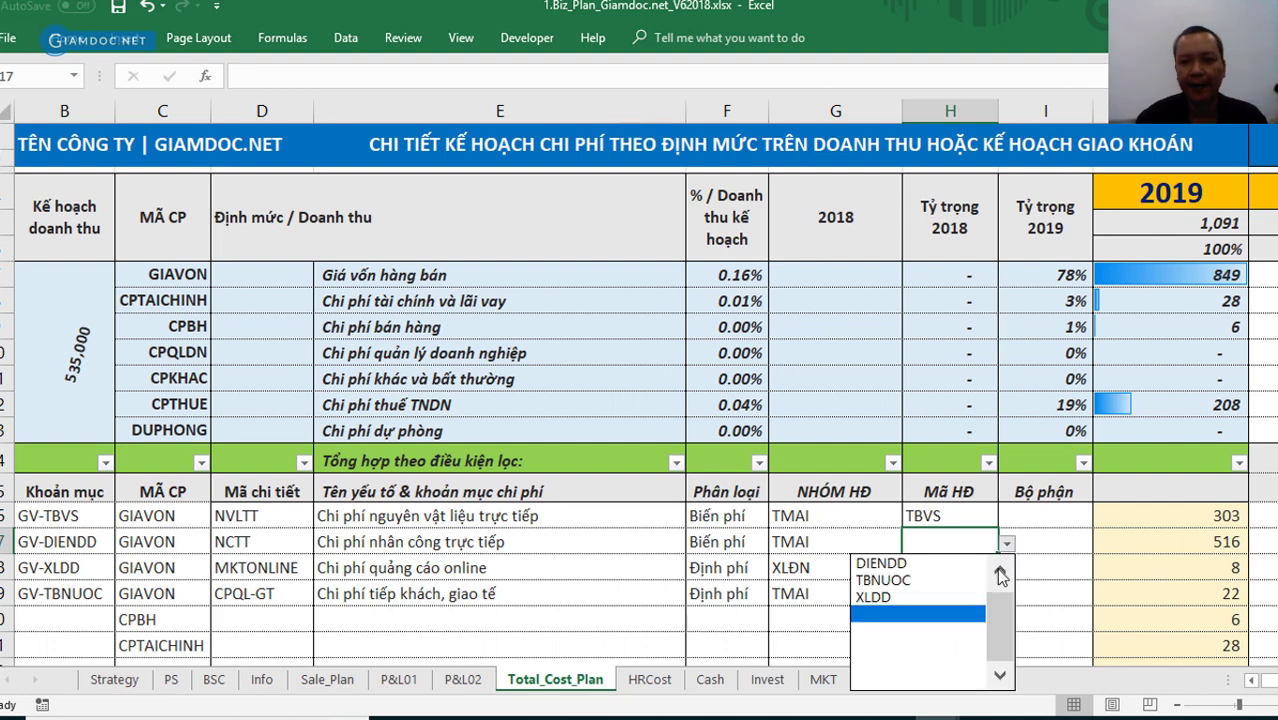
left_click(999, 569)
left_click(907, 584)
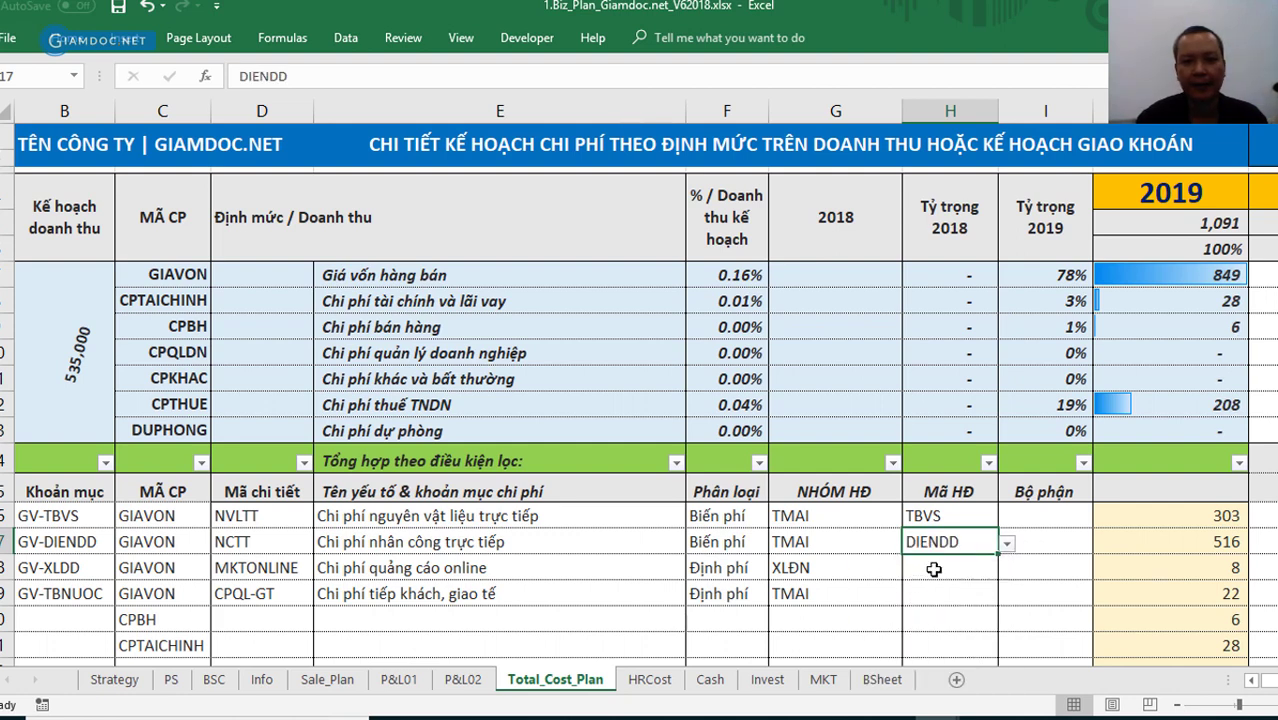
- Choose XLDD as the Mã HĐ of the MKTONLINE row and TBNUOC for the CPQL-GT row
left_click(935, 567)
left_click(1007, 568)
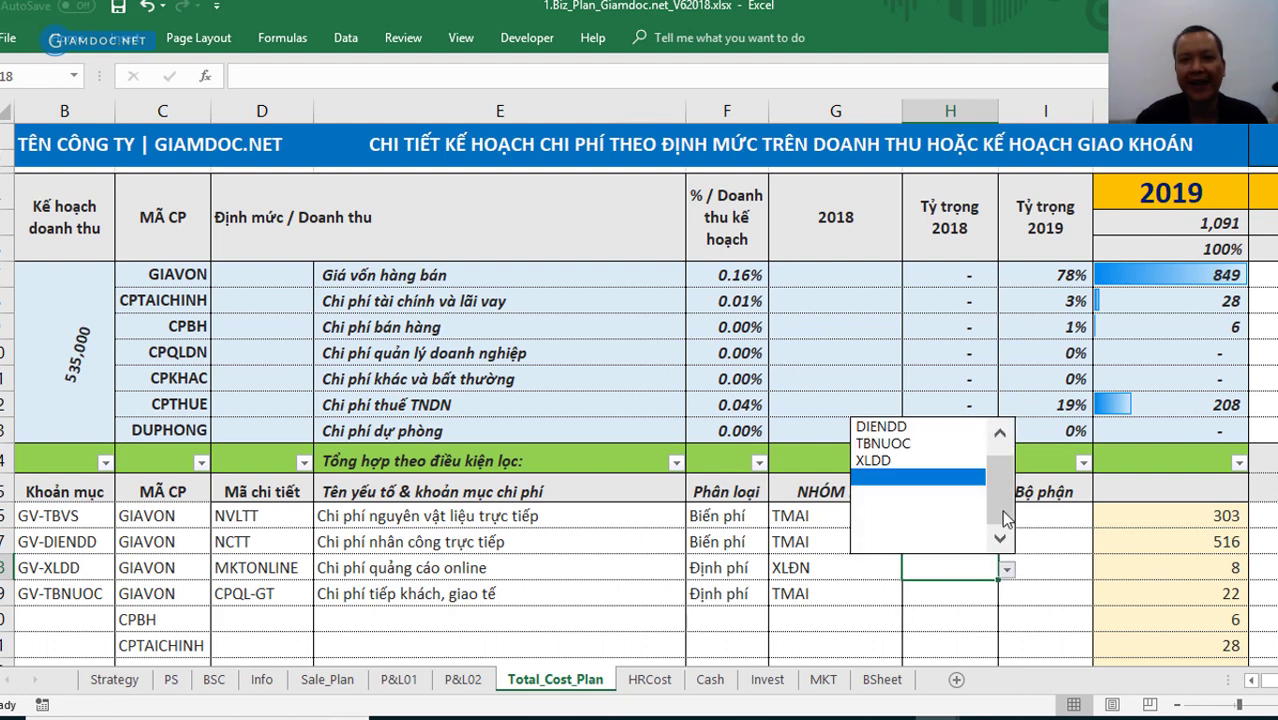
left_click(892, 462)
left_click(957, 596)
left_click(1009, 594)
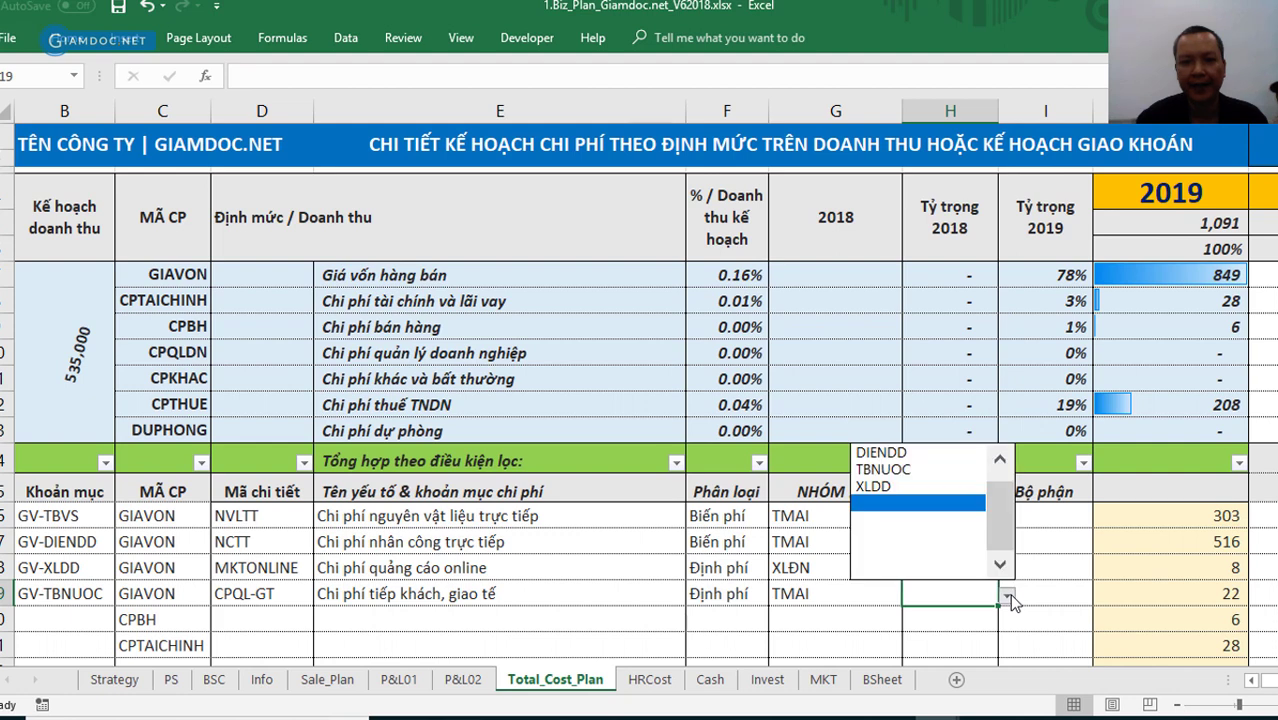
left_click(896, 474)
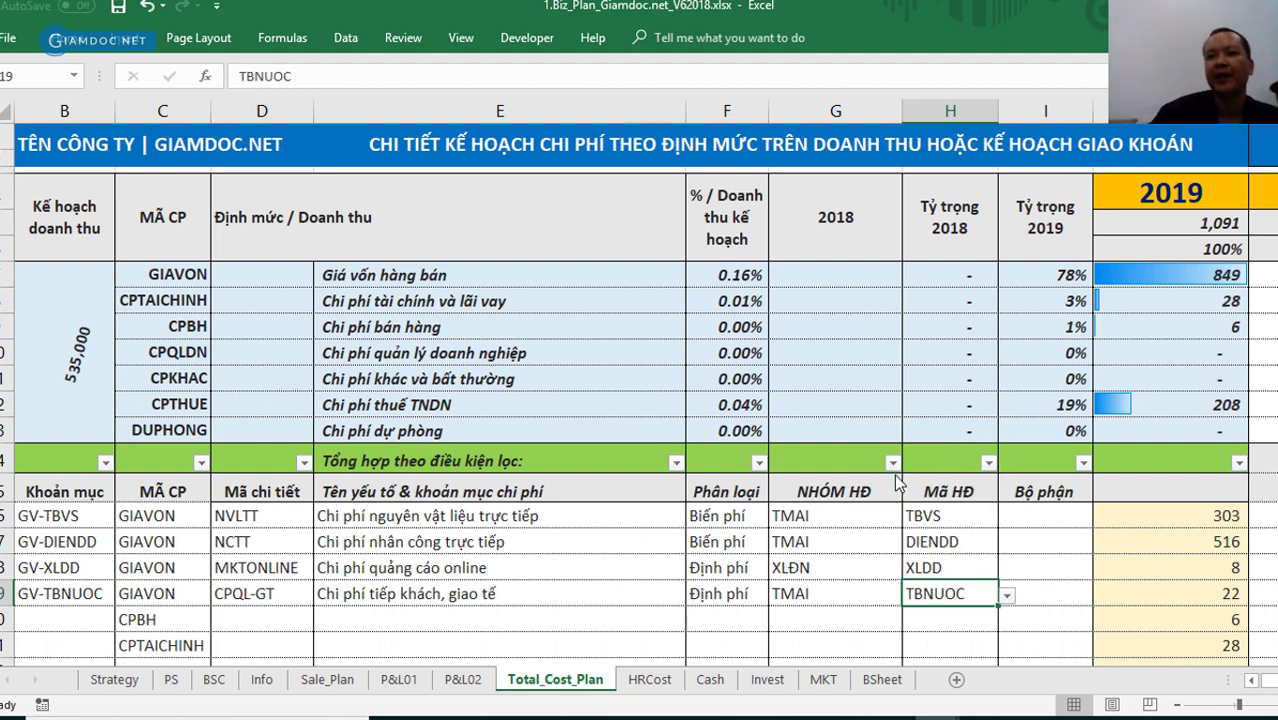
- Review the four coded detail rows, comparing their Khoản mục codes with the NHÓM HĐ and Mã HĐ entries
left_click(1035, 550)
left_click(973, 605)
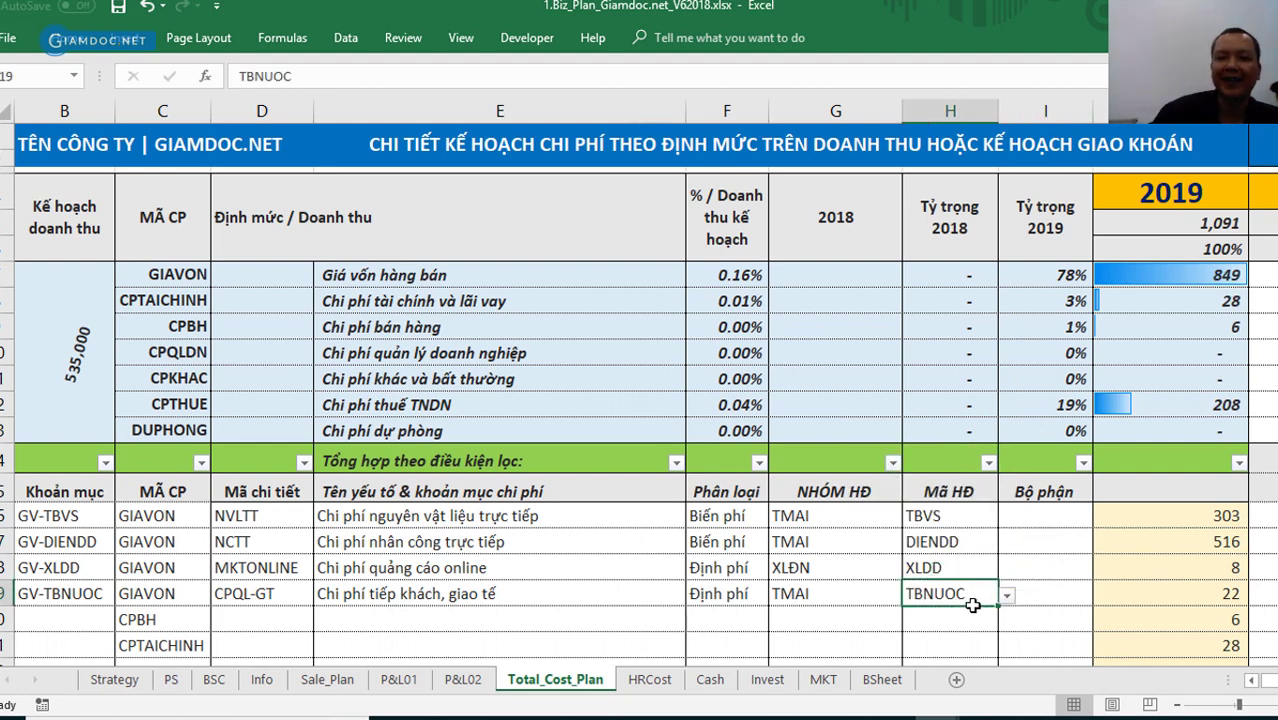
left_click(45, 518)
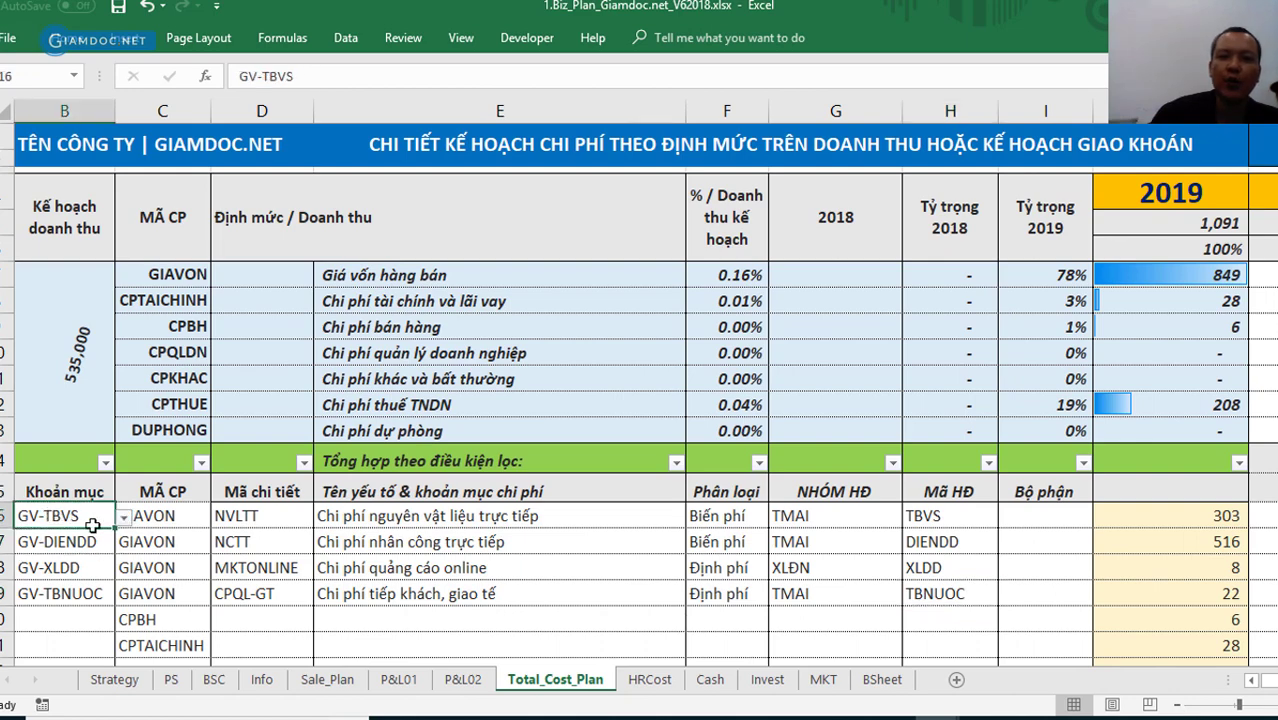
left_click_drag(91, 525, 1005, 569)
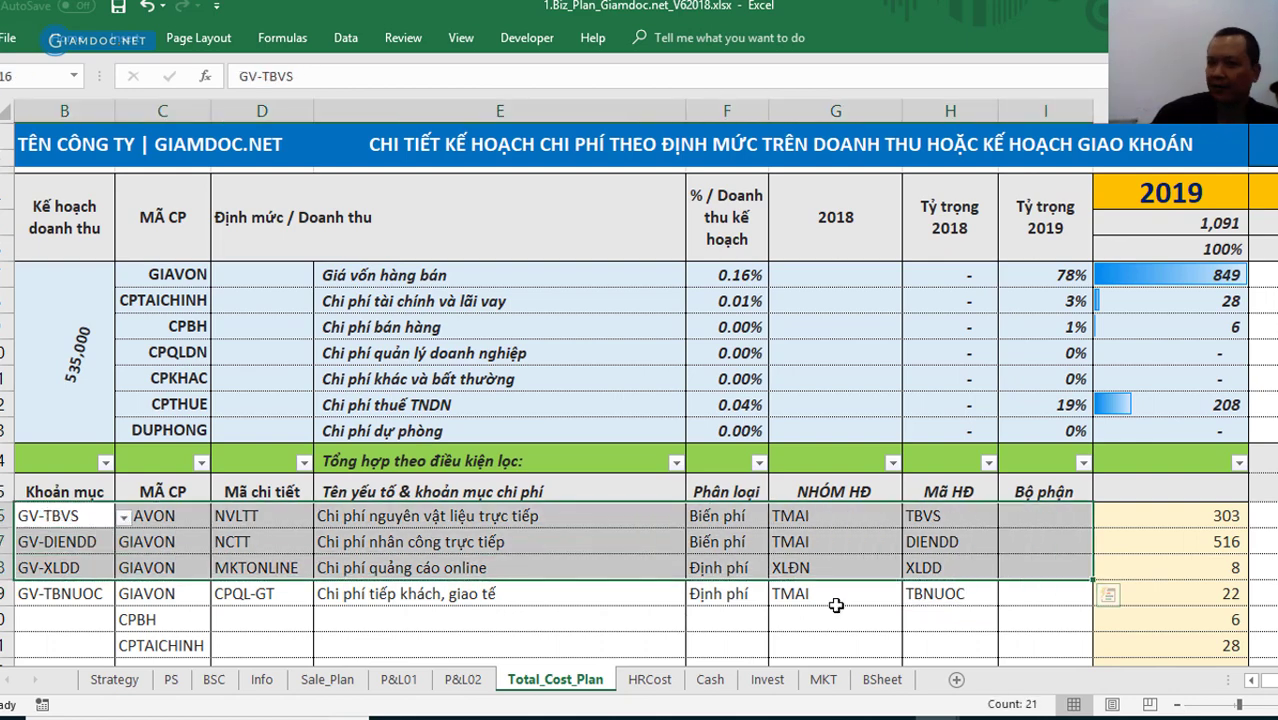
left_click(700, 598)
left_click(828, 598)
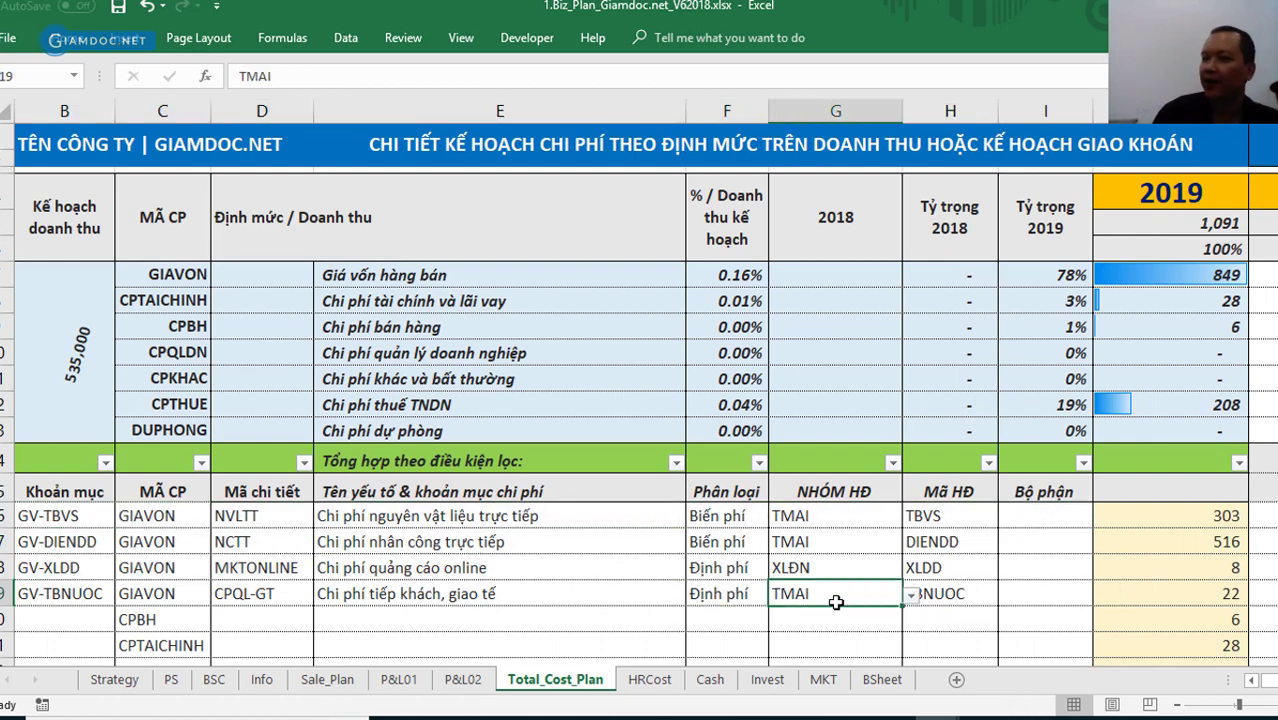
left_click(945, 515)
key("Down")
key("Down")
key("Down")
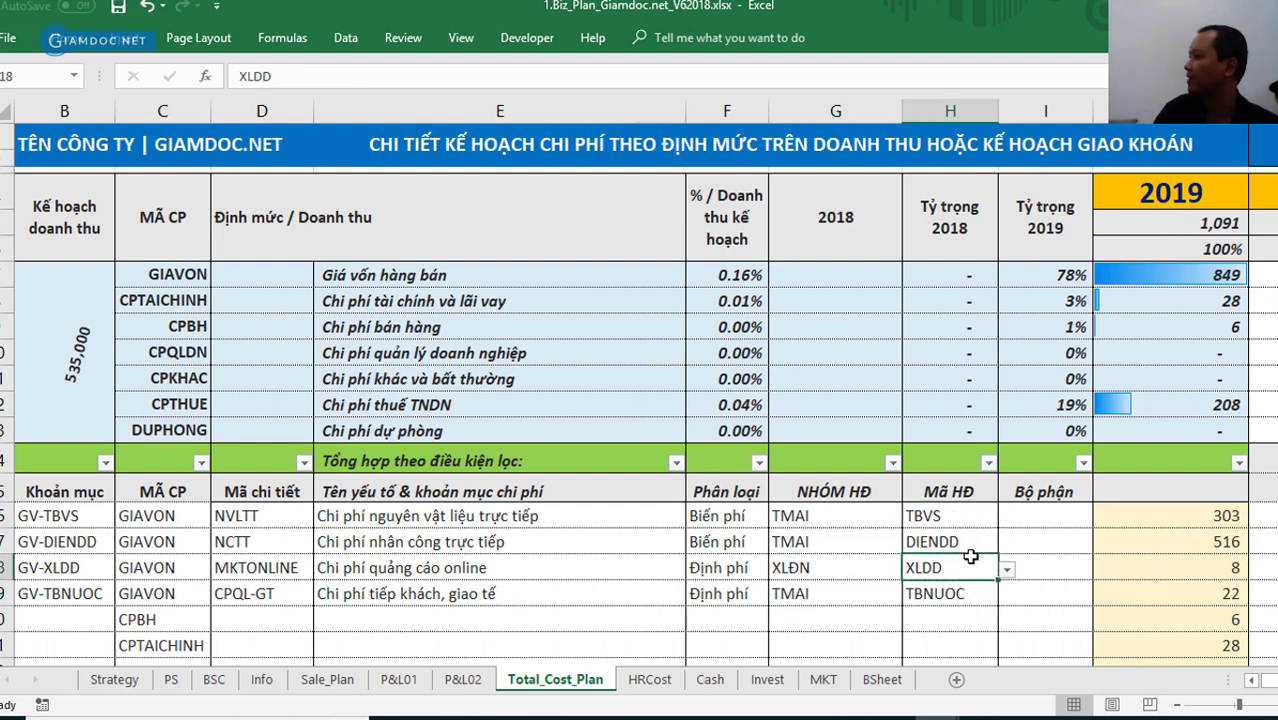
left_click_drag(60, 516, 60, 620)
left_click_drag(948, 516, 945, 593)
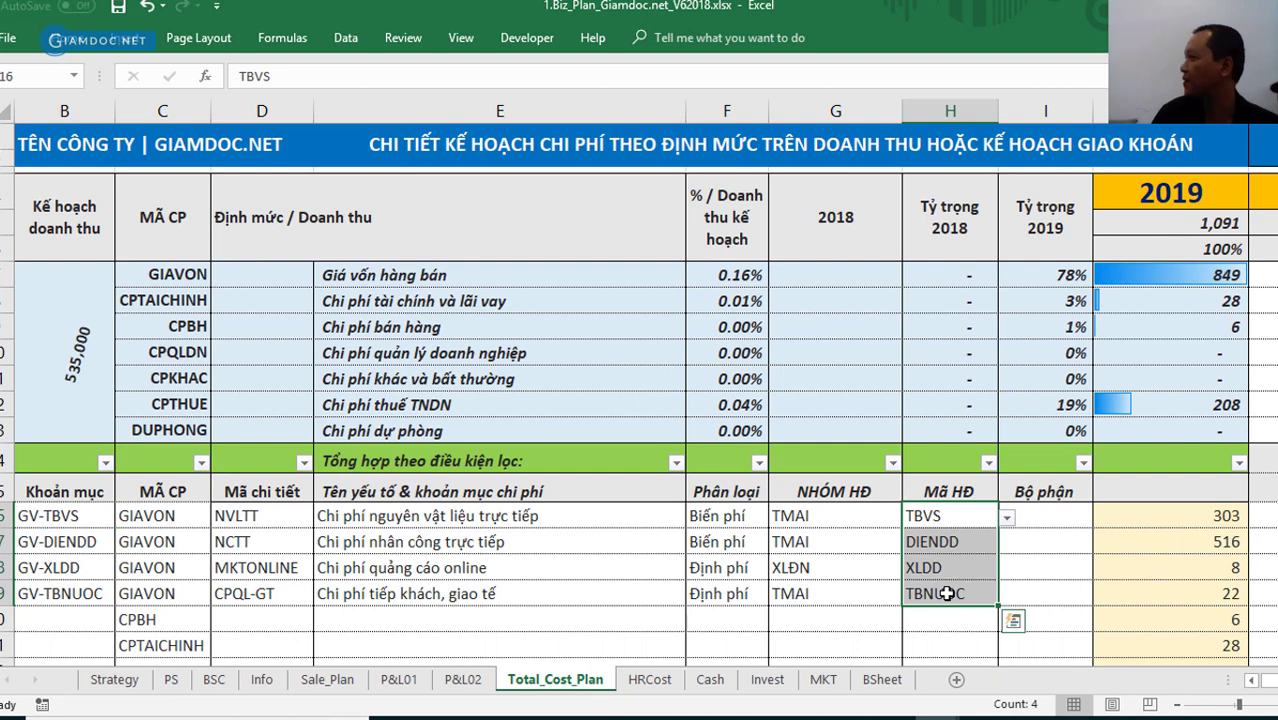
- Look over the Bộ phận column beside the 2019 and monthly figures, and the blank detail rows beneath the coded ones
left_click(1047, 566)
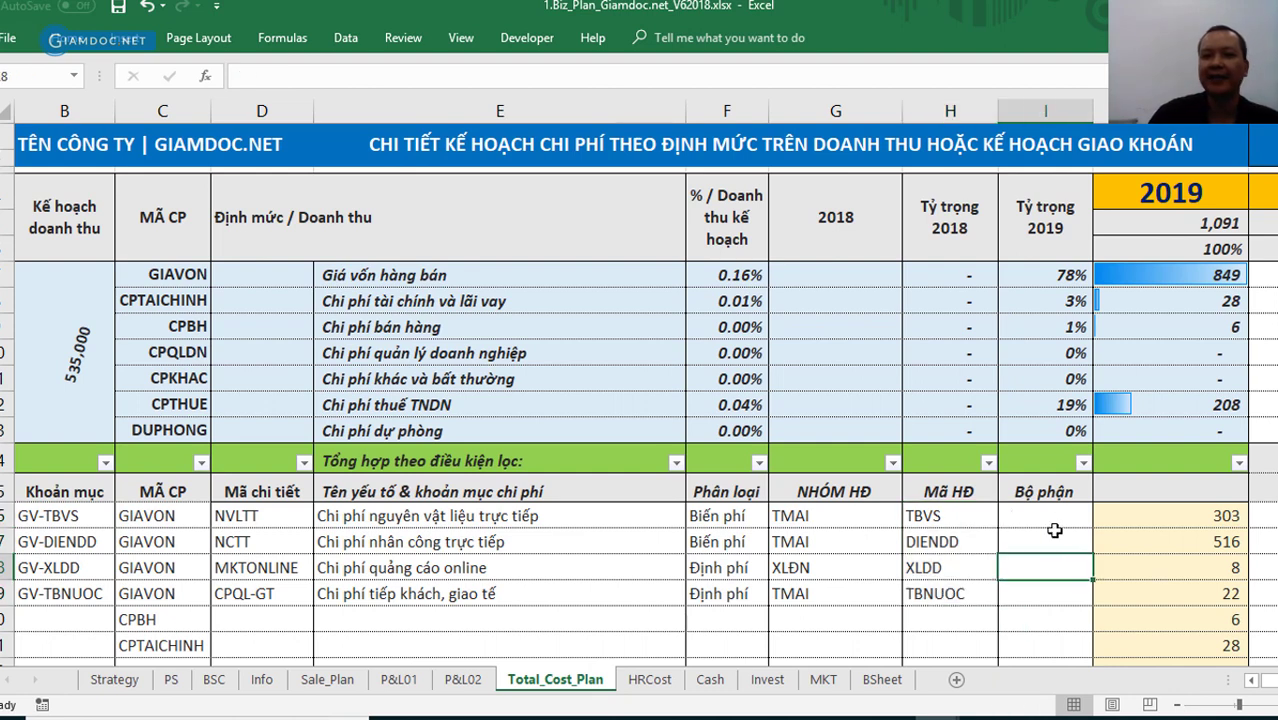
left_click(1047, 516)
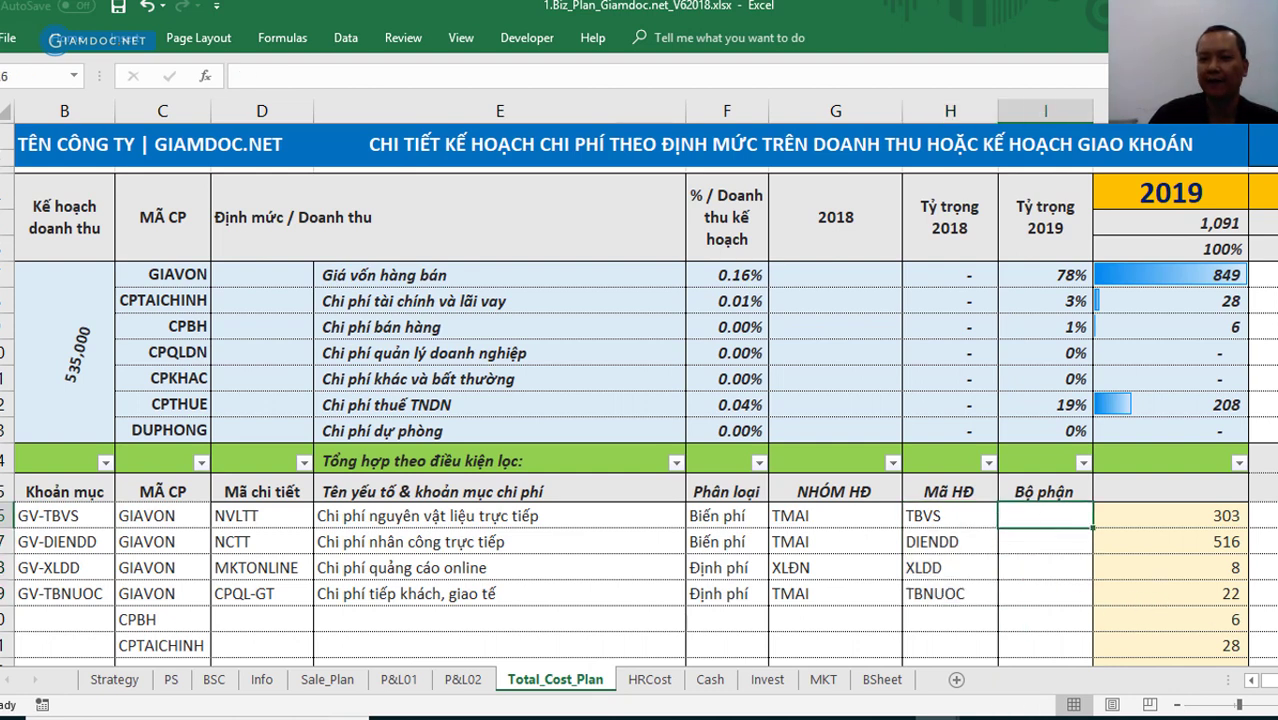
scroll(1155, 640, "right", 2)
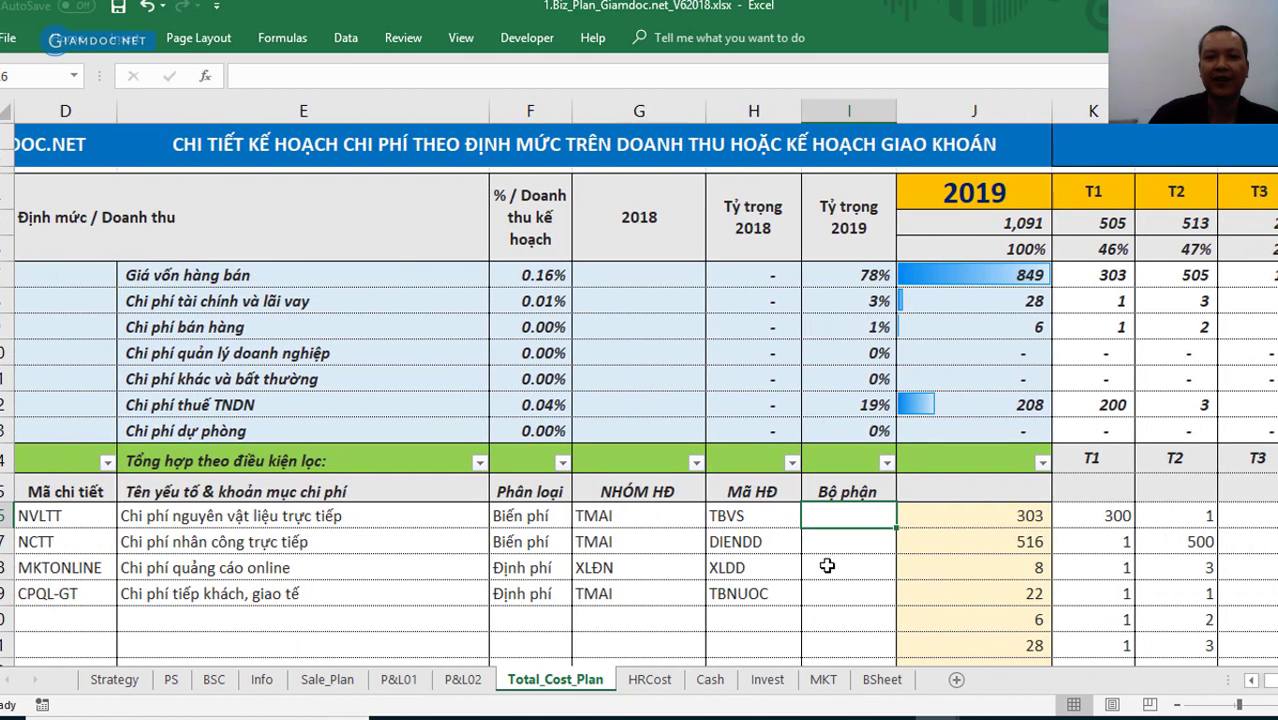
left_click(830, 567)
left_click(835, 620)
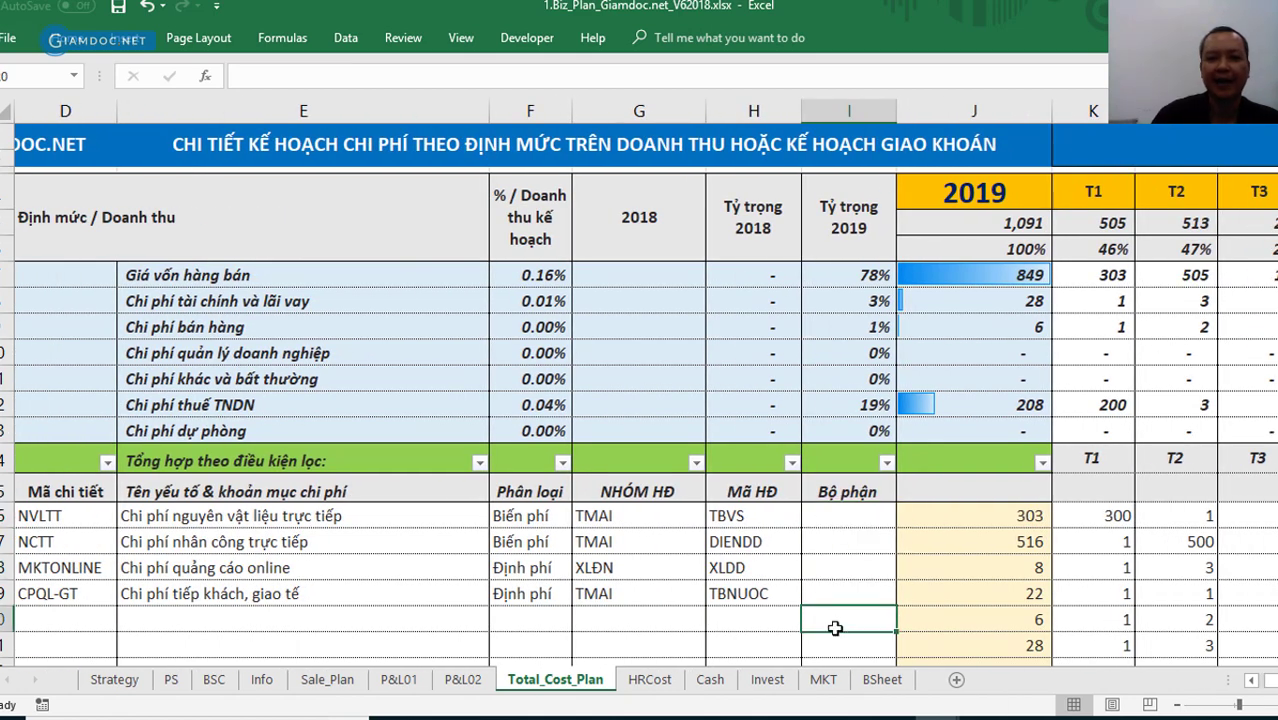
scroll(1250, 682, "left", 3)
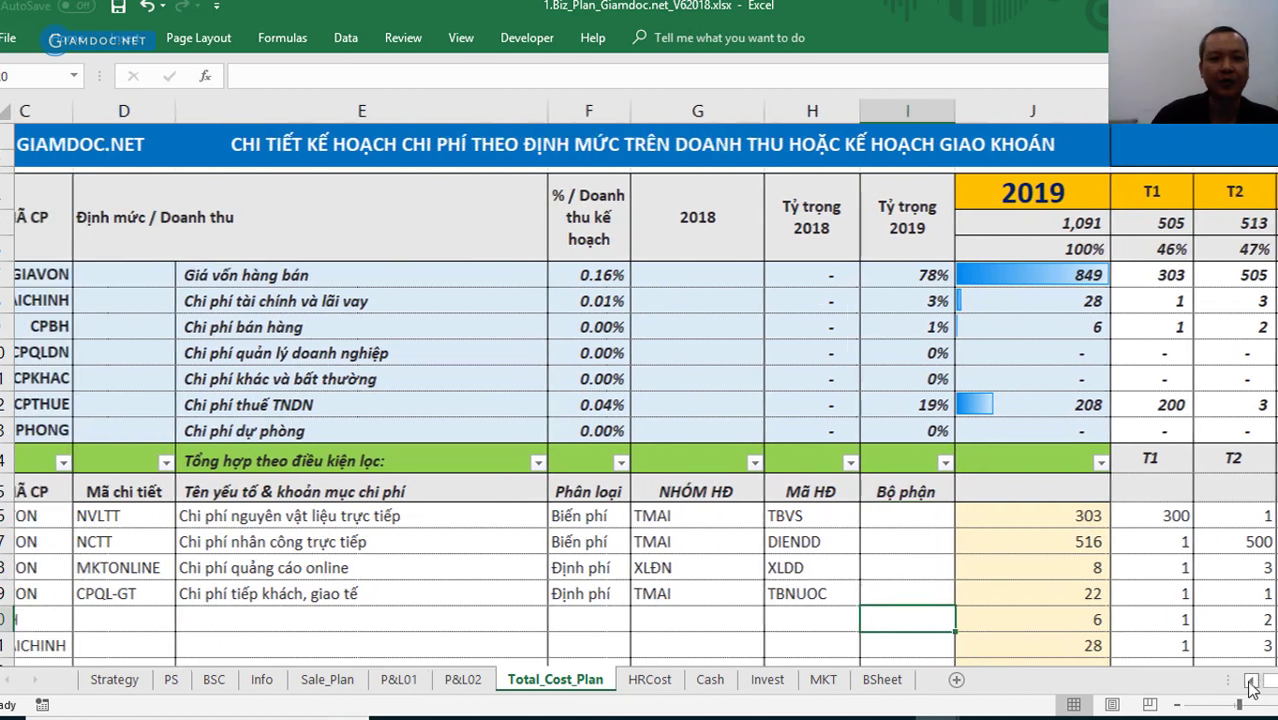
left_click(470, 568)
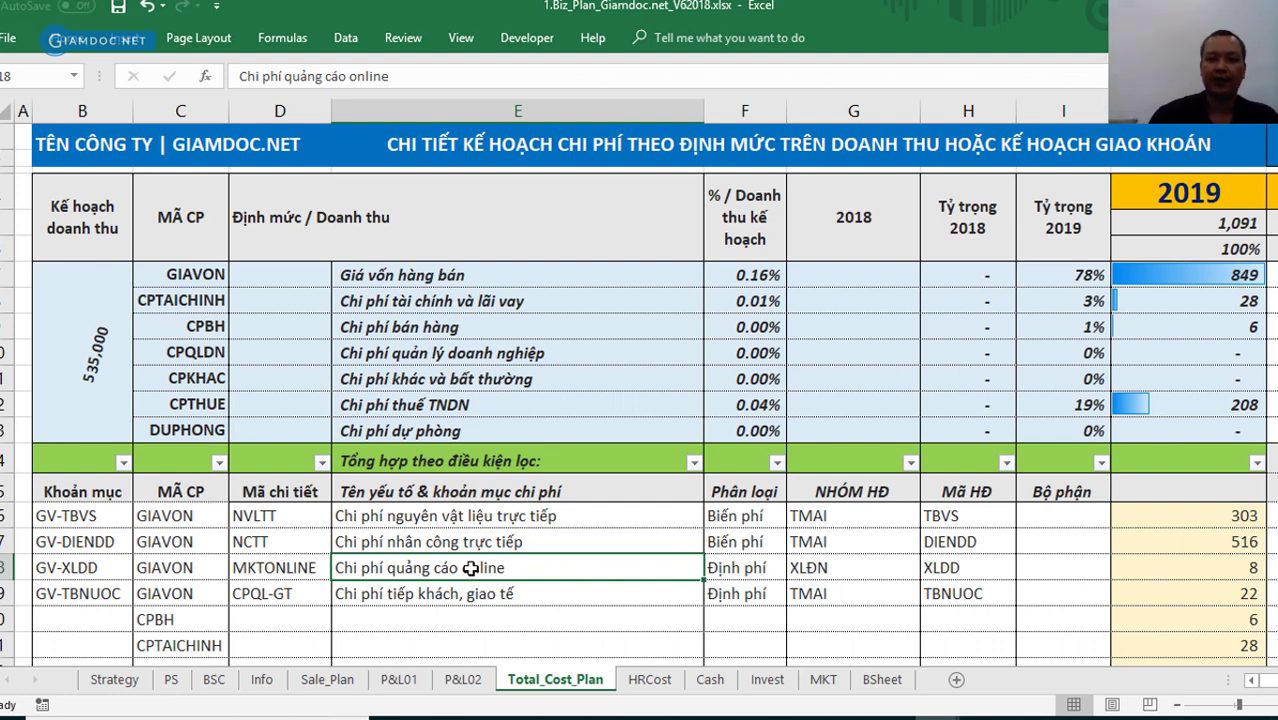
left_click(500, 620)
scroll(503, 616, "down", 7)
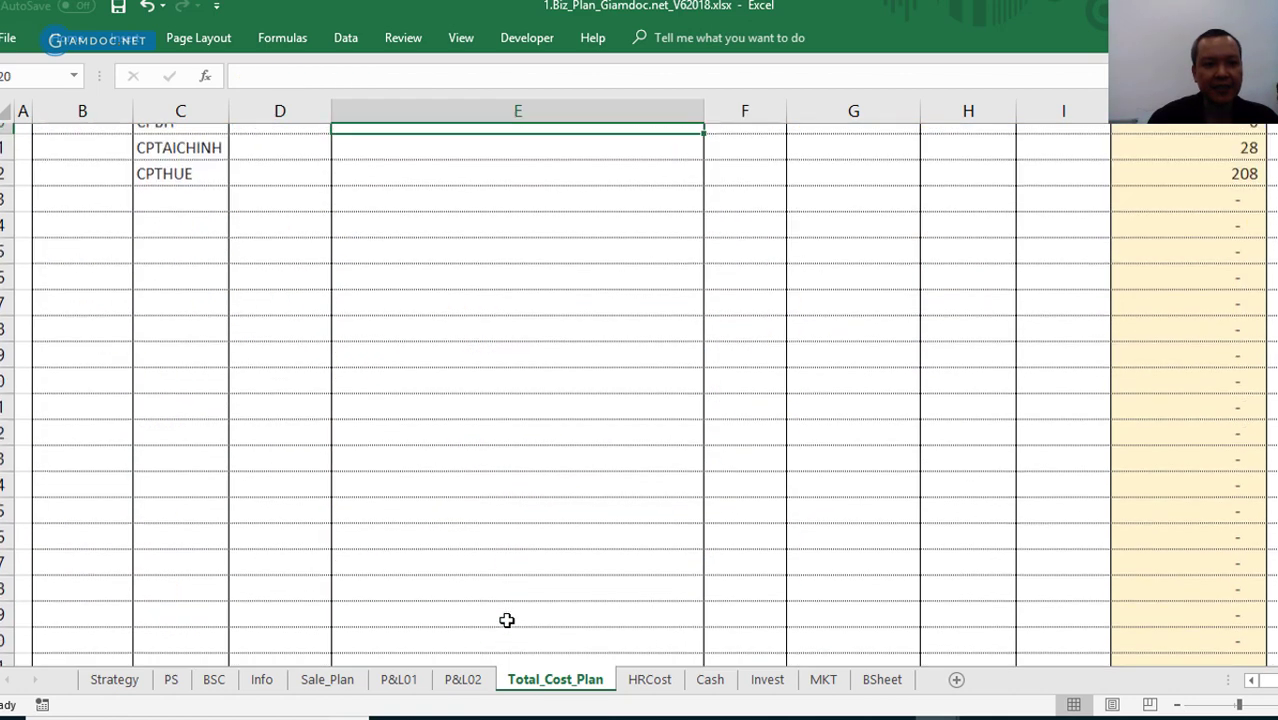
scroll(497, 366, "down", 5)
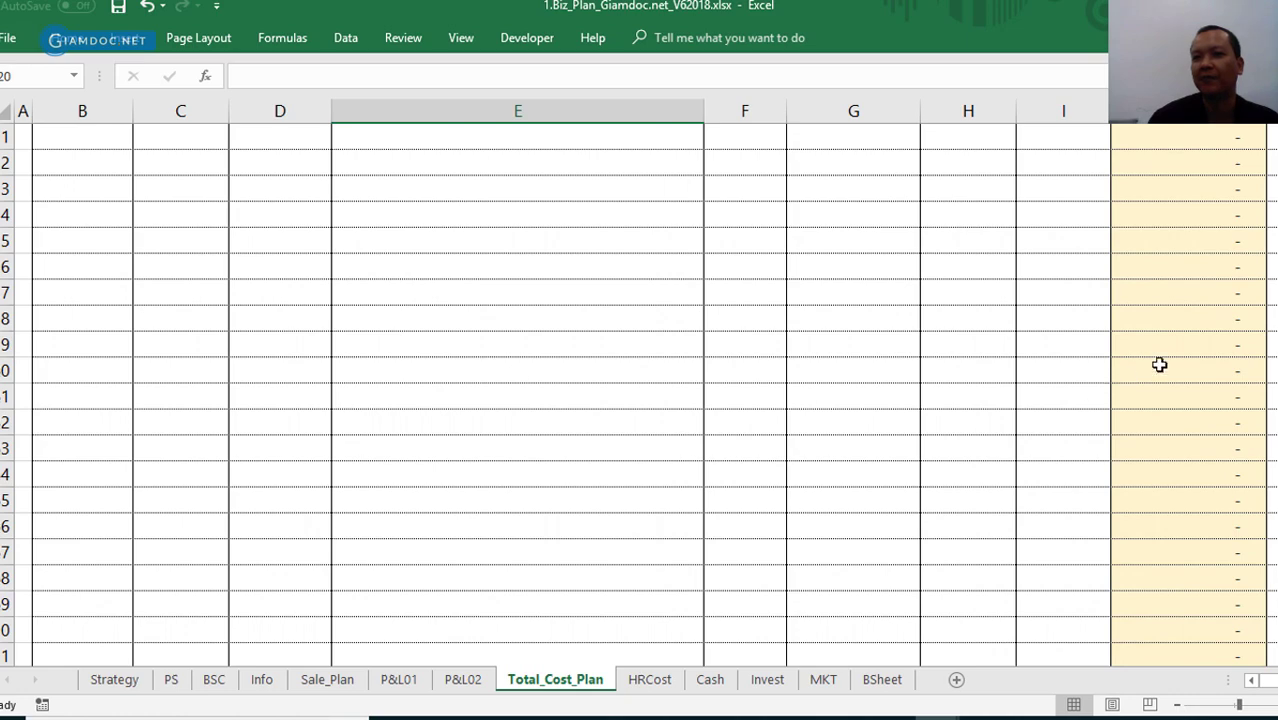
scroll(638, 395, "up", 12)
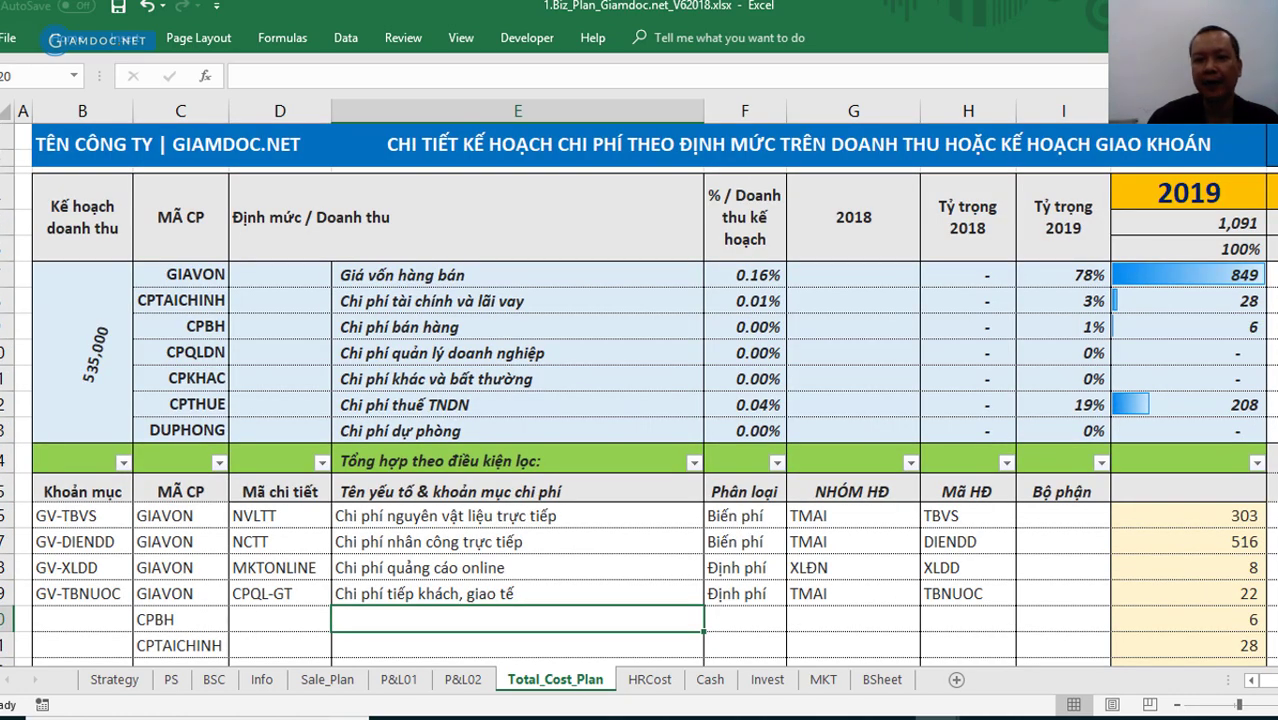
scroll(638, 395, "down", 1)
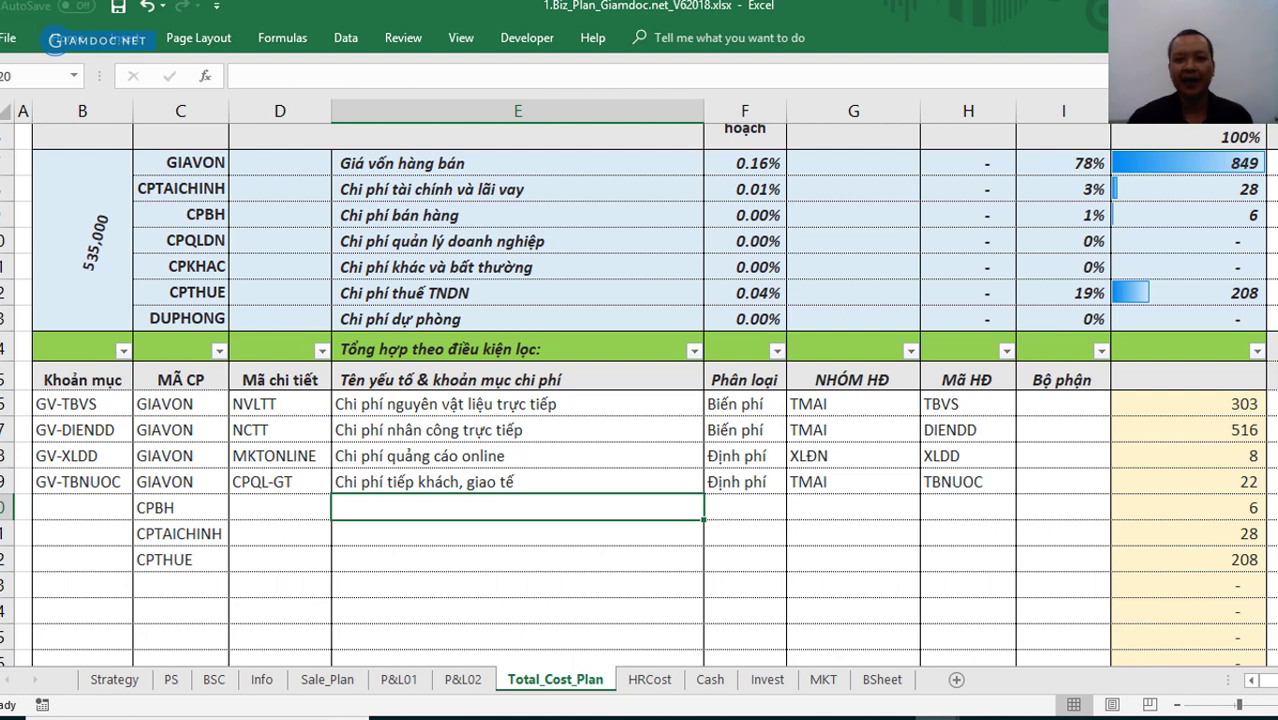
- Check the NHÓM HĐ options of the NVLTT row and pick TMAI again
left_click(840, 403)
left_click(928, 405)
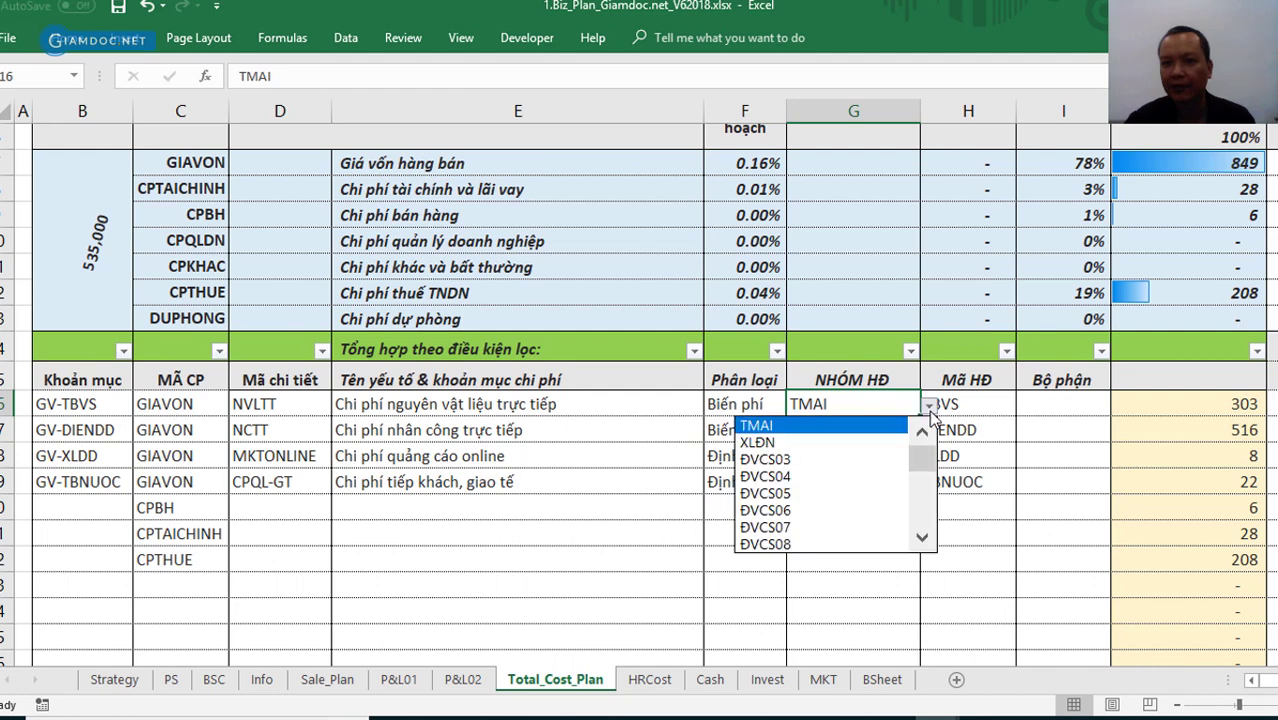
left_click(790, 425)
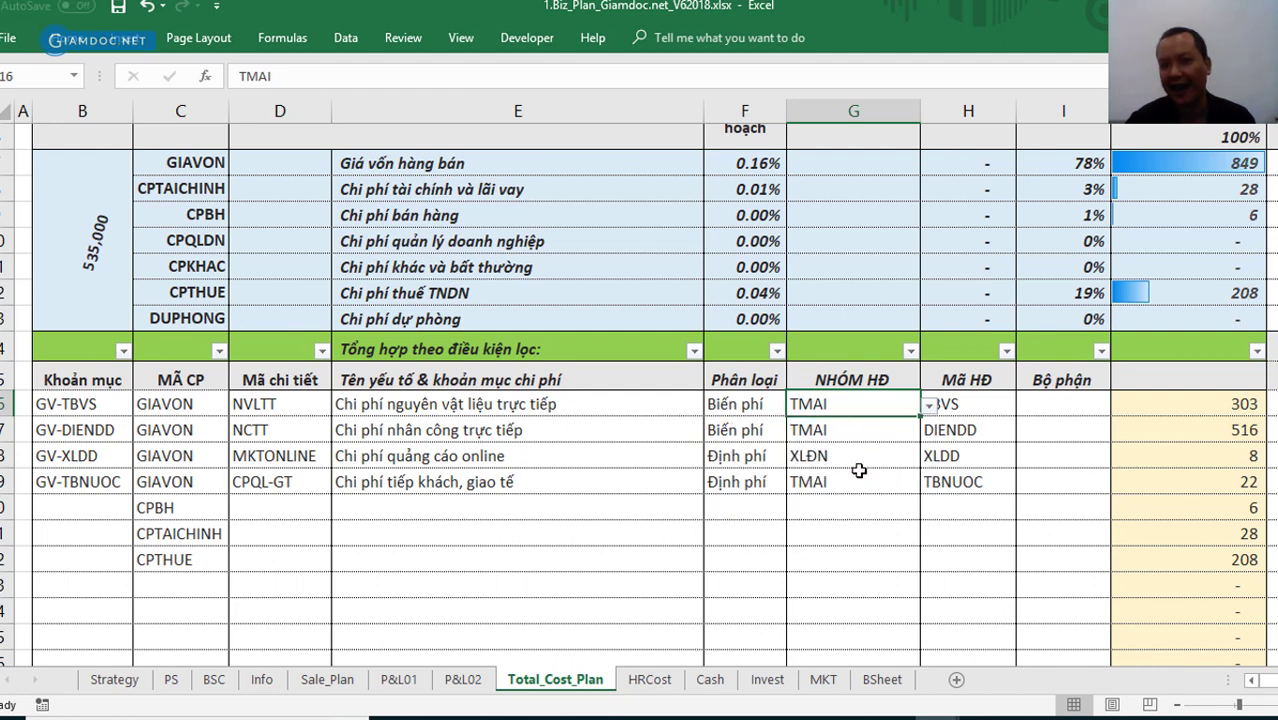
- Review the NHÓM HĐ entries and the coded detail rows from Khoản mục to NHÓM HĐ, including the blank rows beneath
left_click(860, 437)
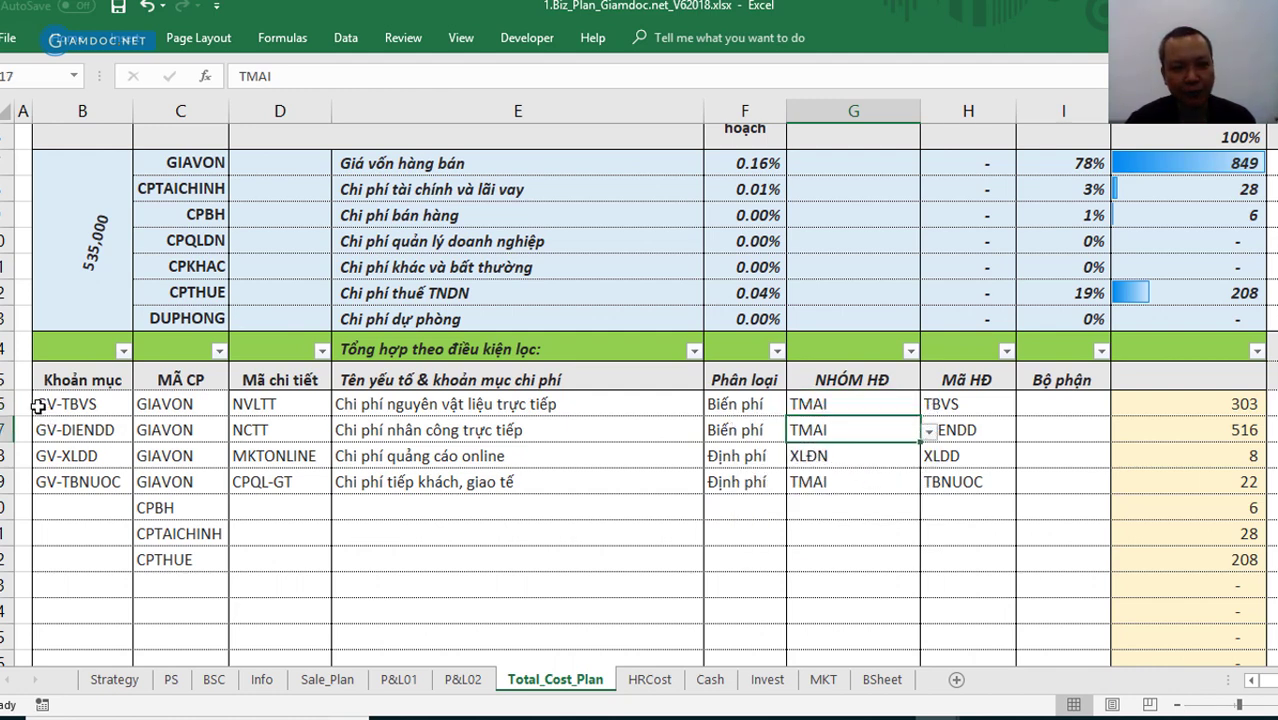
left_click_drag(37, 404, 800, 638)
left_click(866, 406)
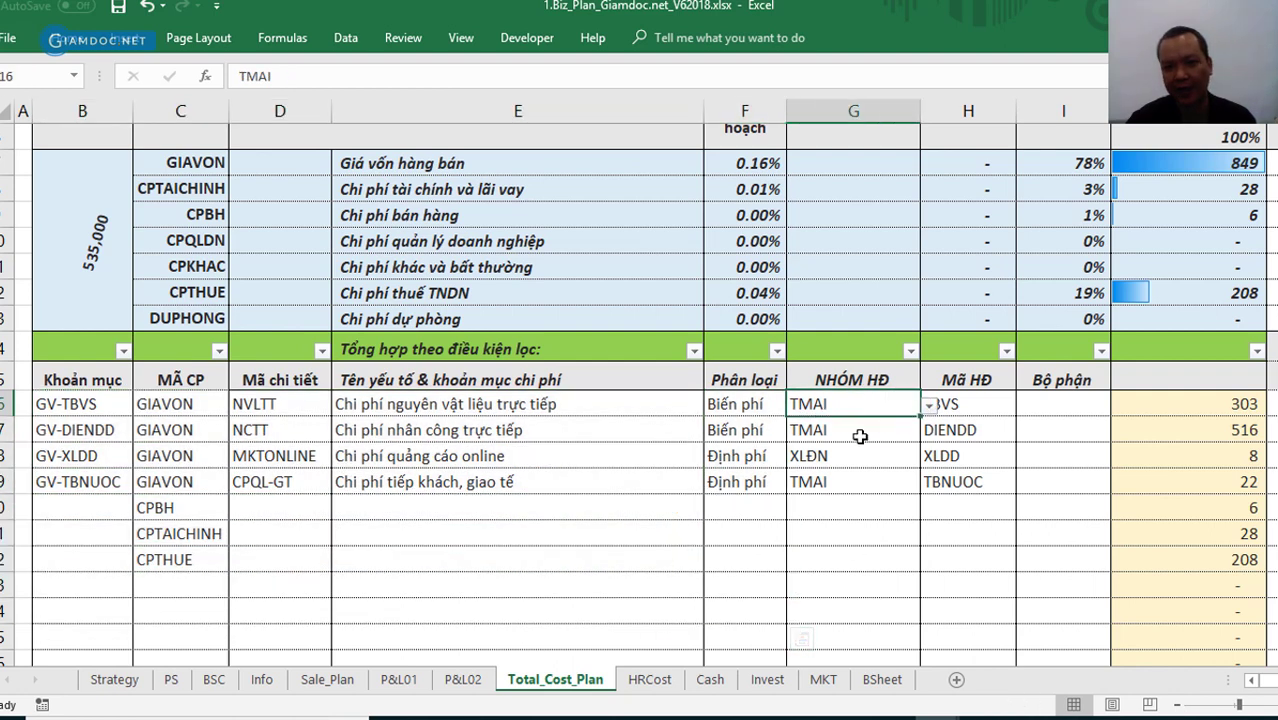
left_click_drag(860, 436, 847, 601)
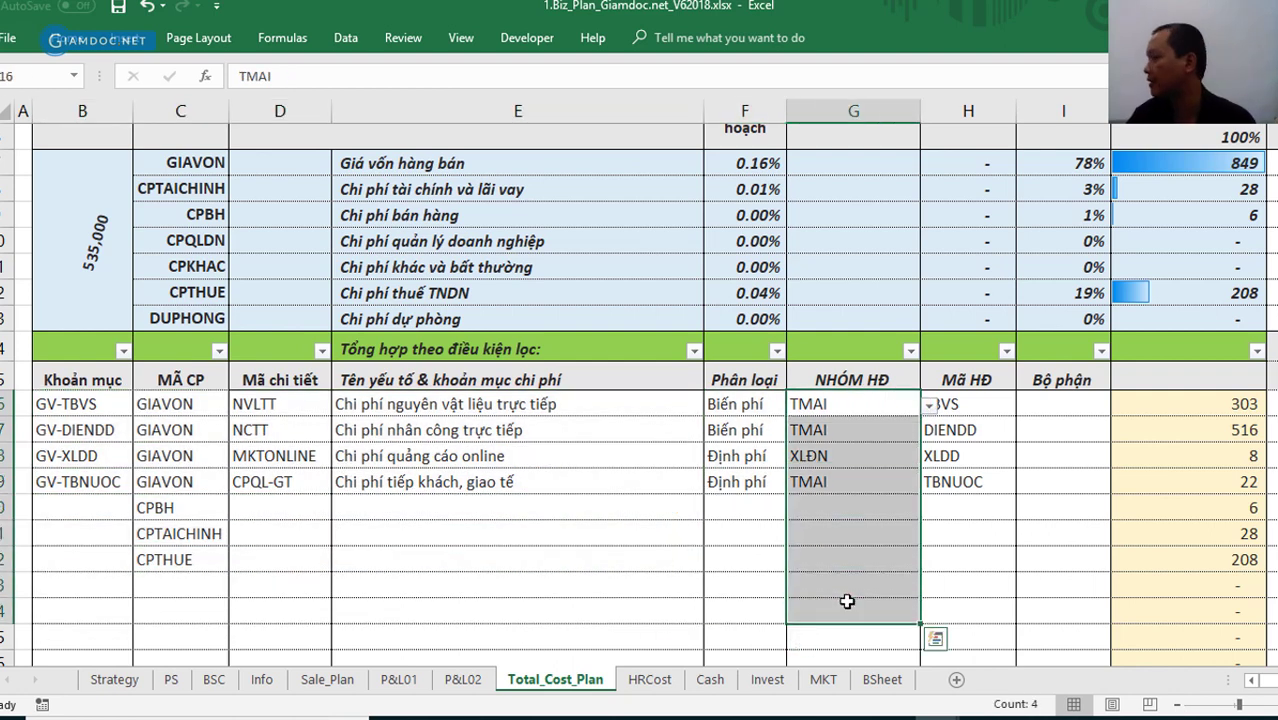
scroll(847, 601, "down", 10)
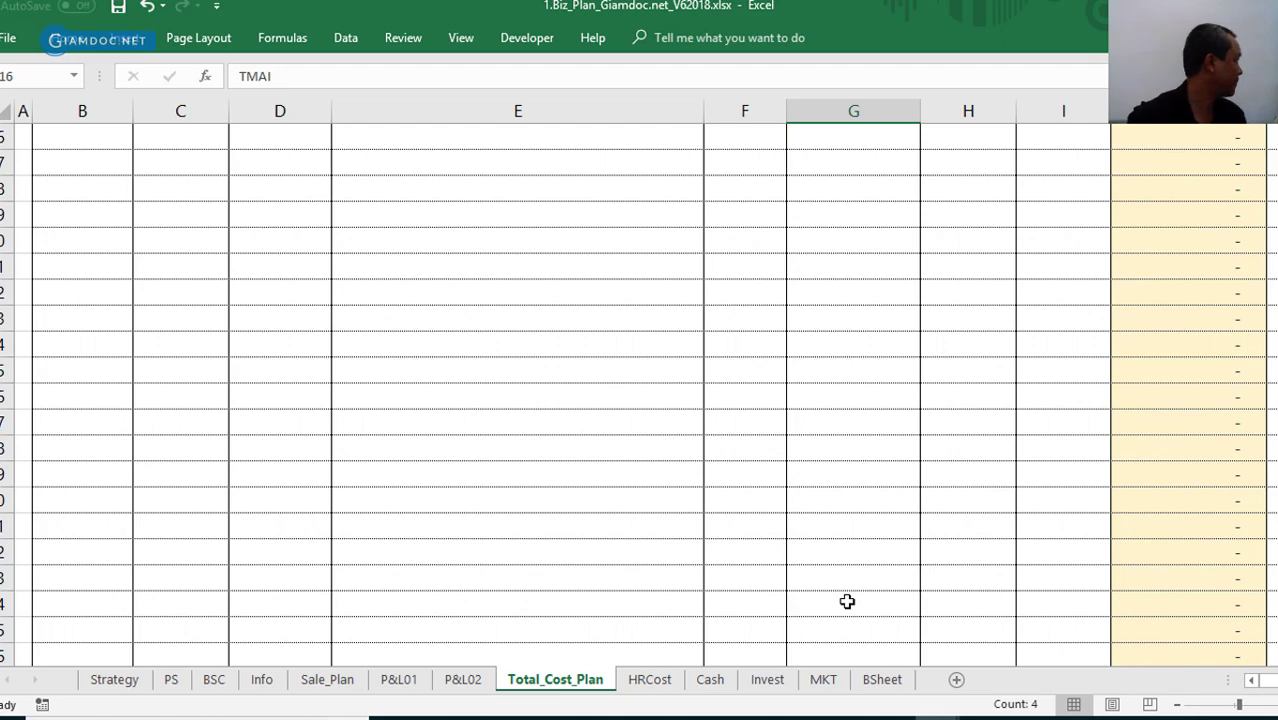
scroll(847, 601, "up", 7)
scroll(845, 590, "up", 4)
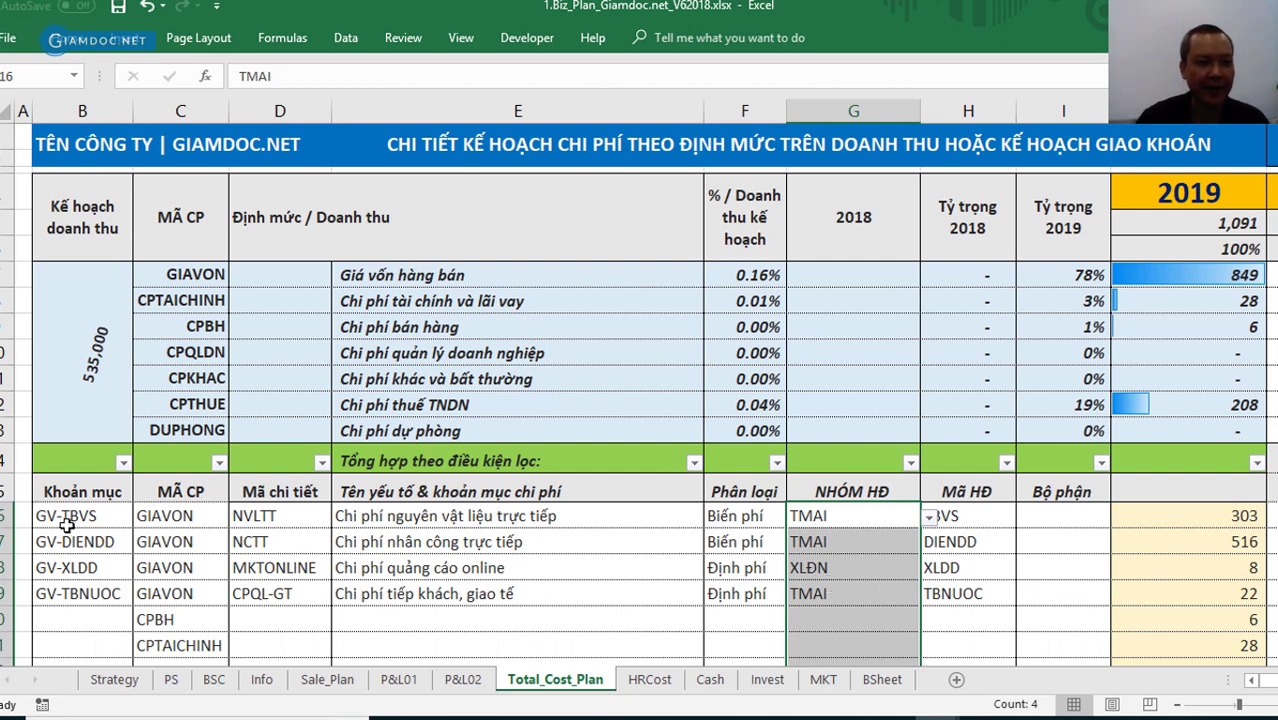
left_click_drag(44, 517, 870, 618)
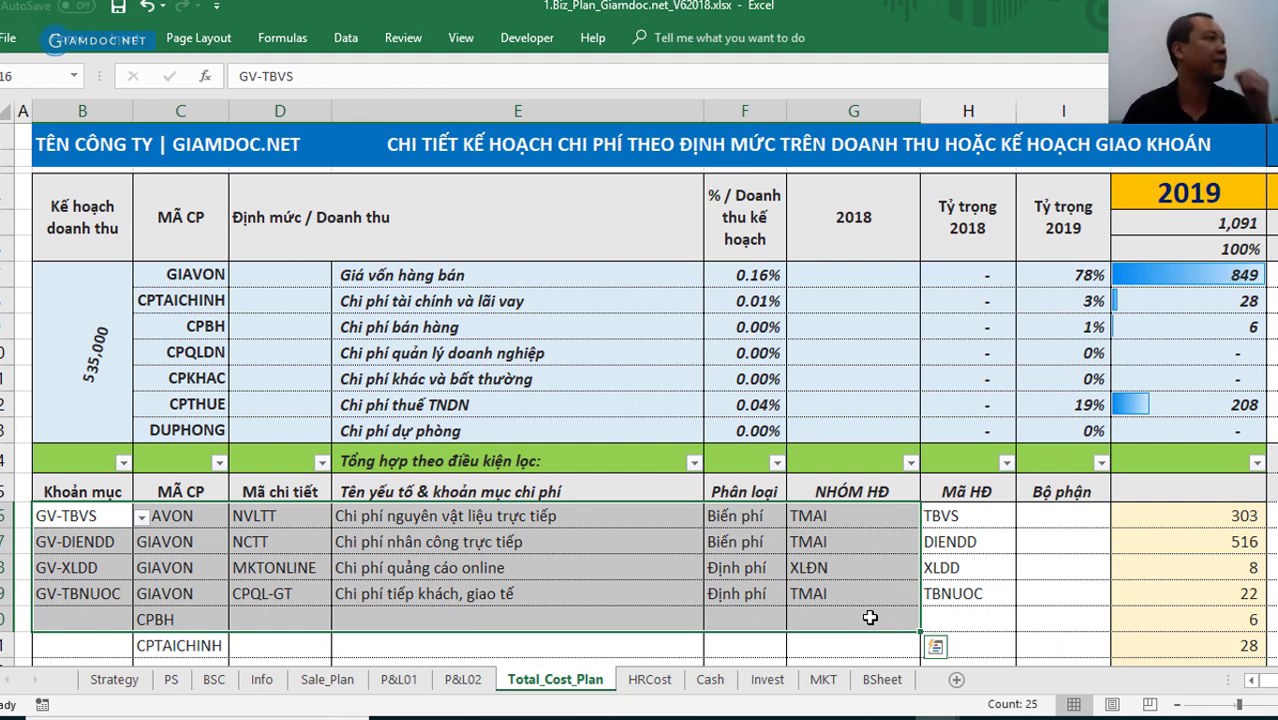
- Look across the first detail row from the Bộ phận column through the 2019, monthly and quarterly columns to T11
left_click(1066, 524)
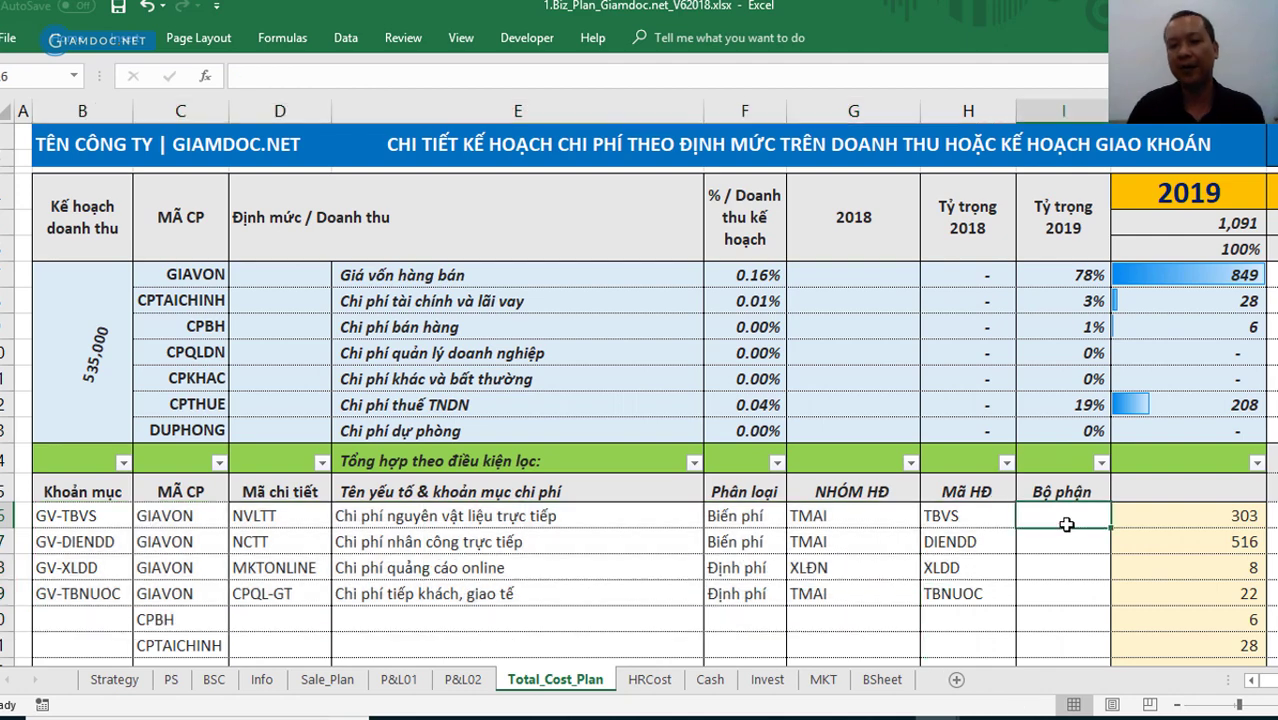
key("Right")
key("Right")
key("Right")
key("Right")
key("Right")
key("Right")
key("Right")
key("Right")
key("Right")
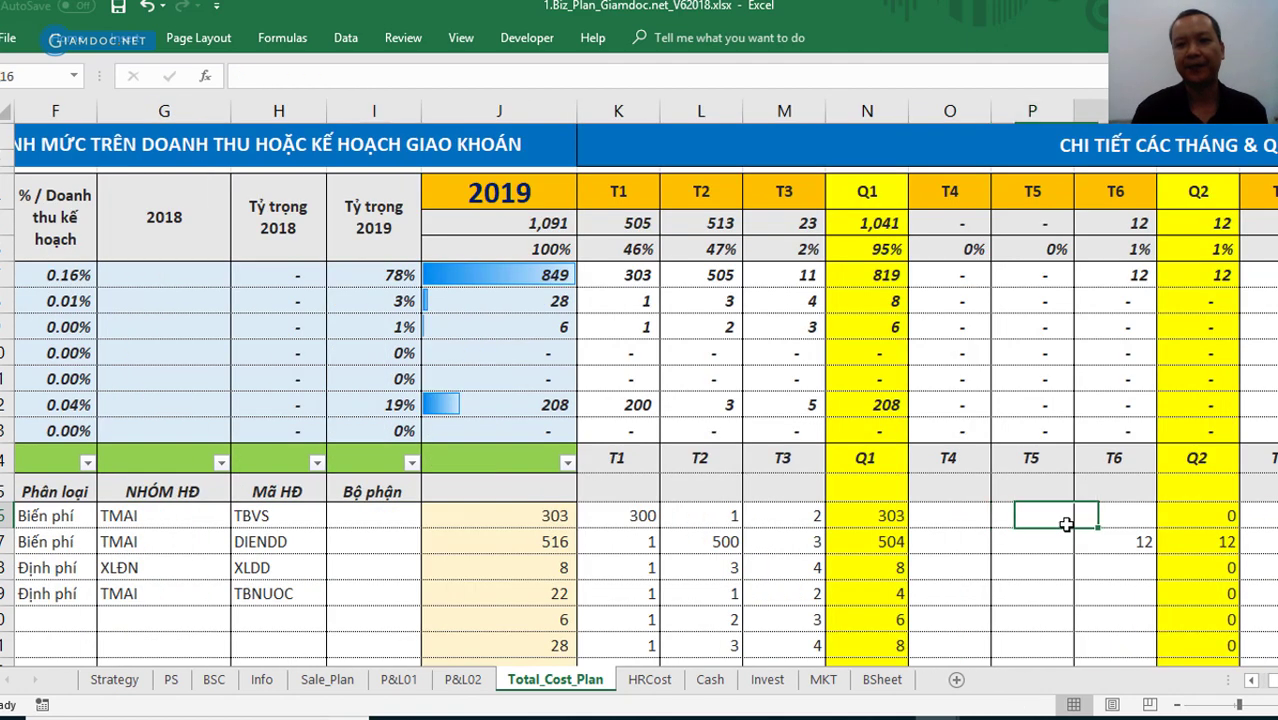
key("Right")
key("Right")
key("Right")
key("Right")
key("Right")
key("Right")
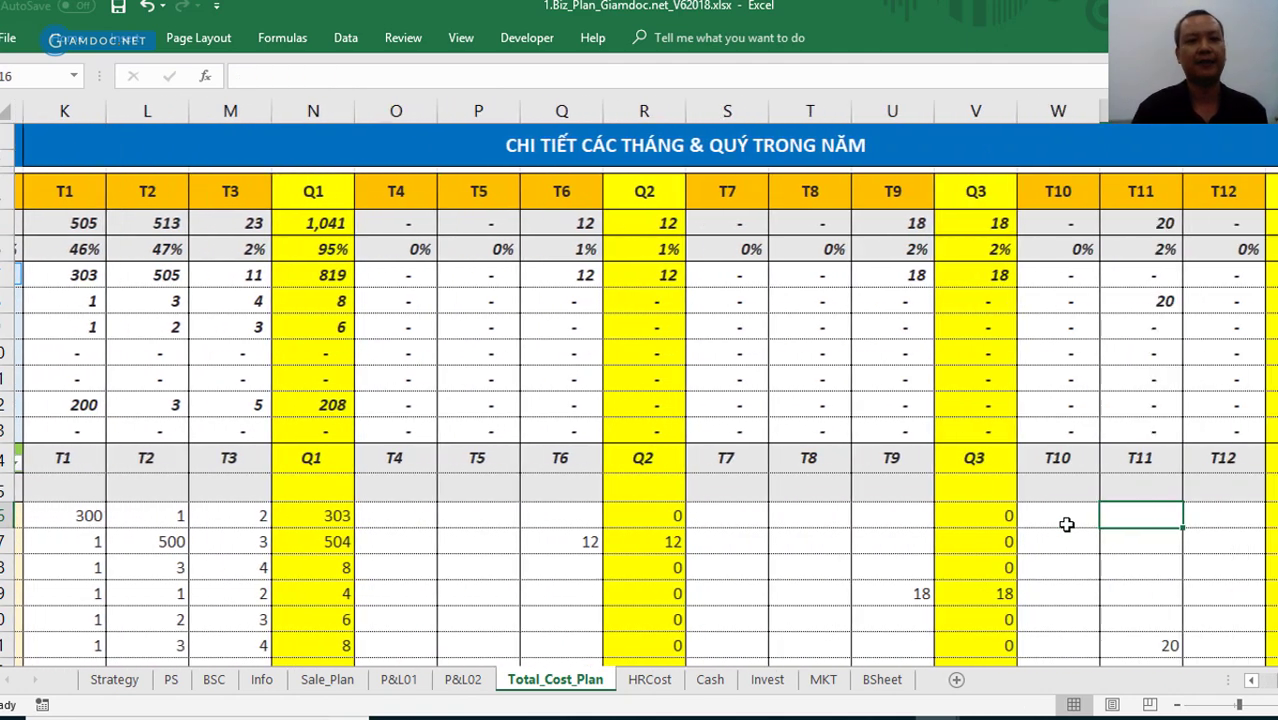
- Examine the T1 to T3 cost entries of the detail rows and the Q1 sum formula of the first row
left_click(88, 520)
left_click(163, 527)
left_click(214, 517)
left_click(192, 569)
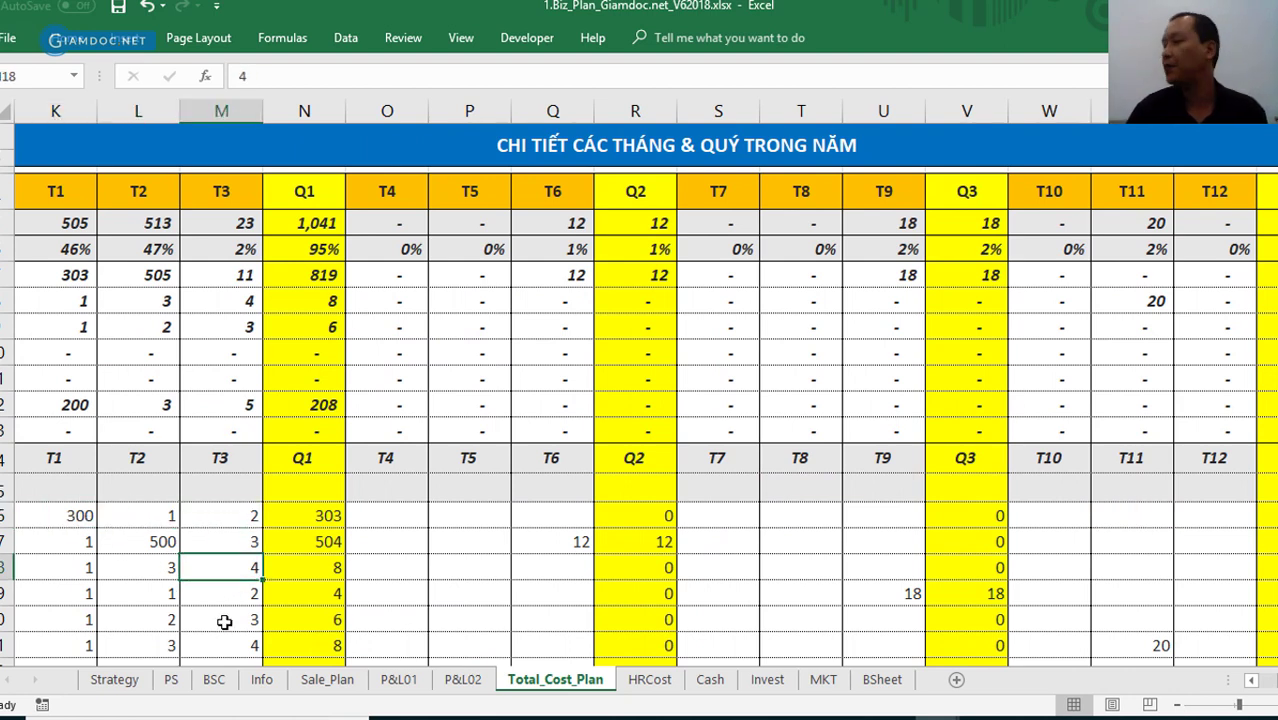
left_click(225, 622)
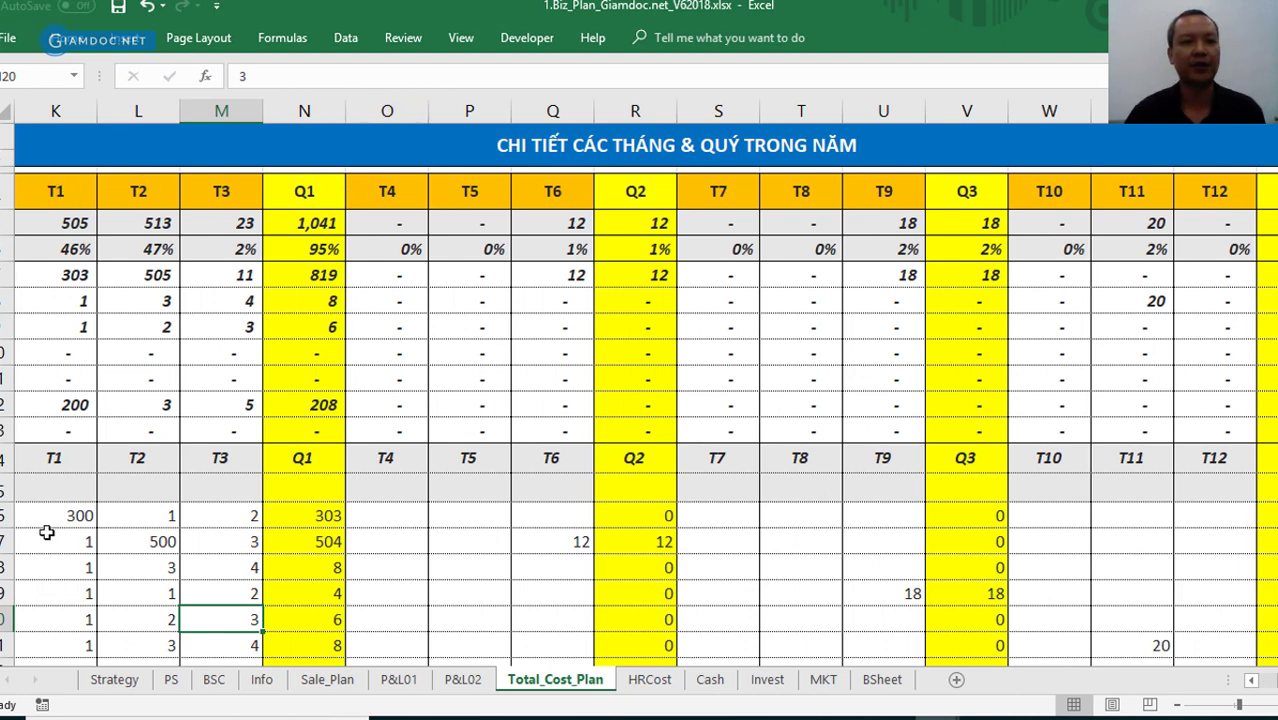
left_click(77, 516)
left_click_drag(77, 516, 254, 518)
left_click(282, 519)
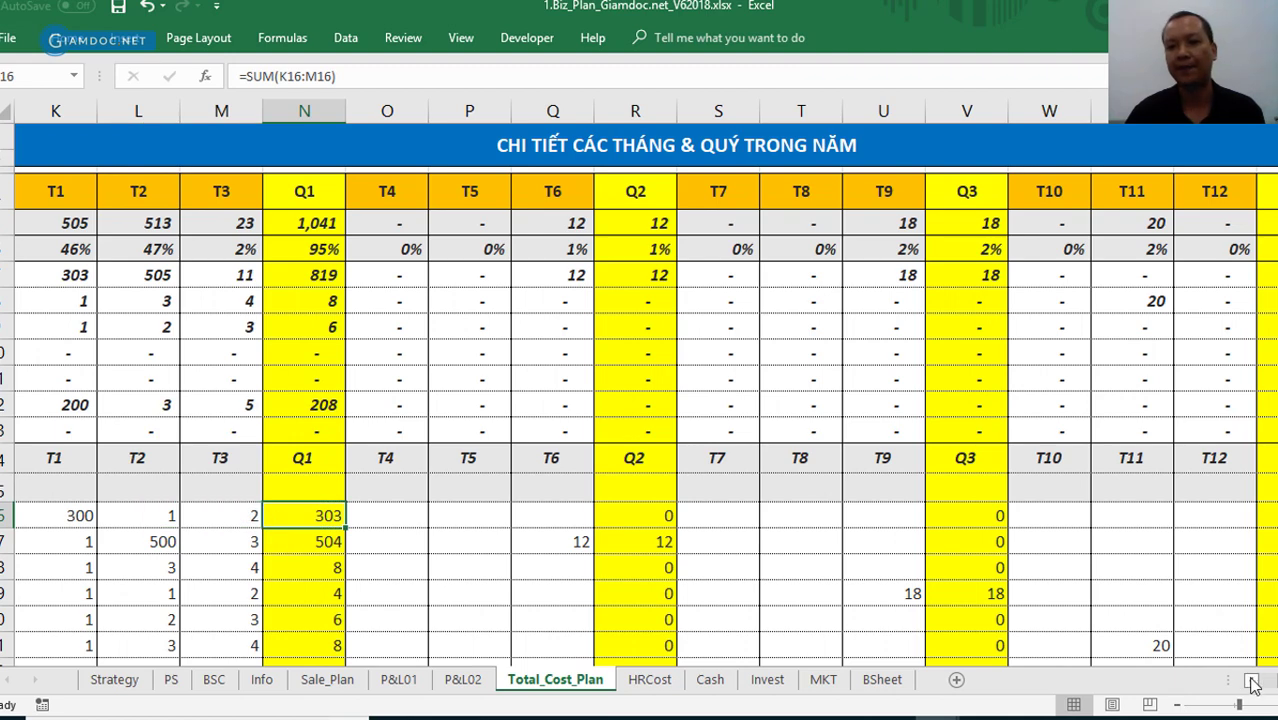
- Check the 2019 column's summary and detail cells, including the annual total formula of the Chi phí nhân công trực tiếp row
scroll(1253, 683, "left", 6)
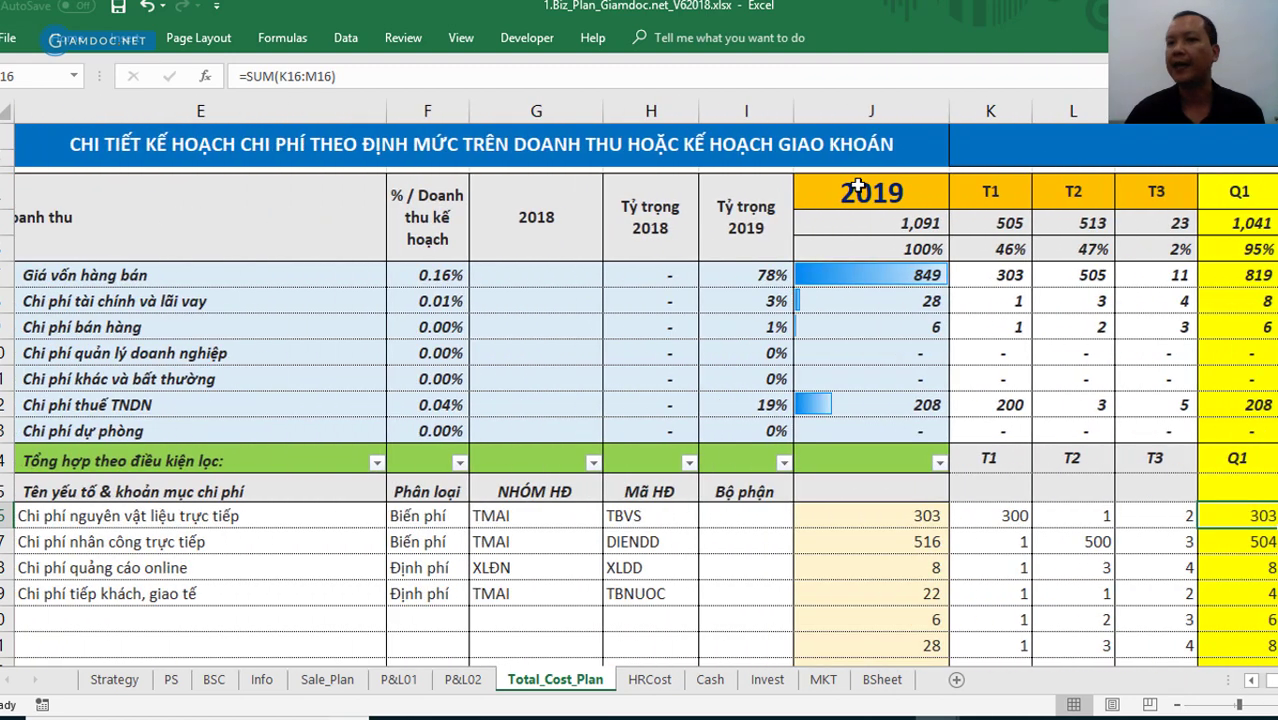
left_click(857, 187)
left_click(866, 300)
left_click(869, 545)
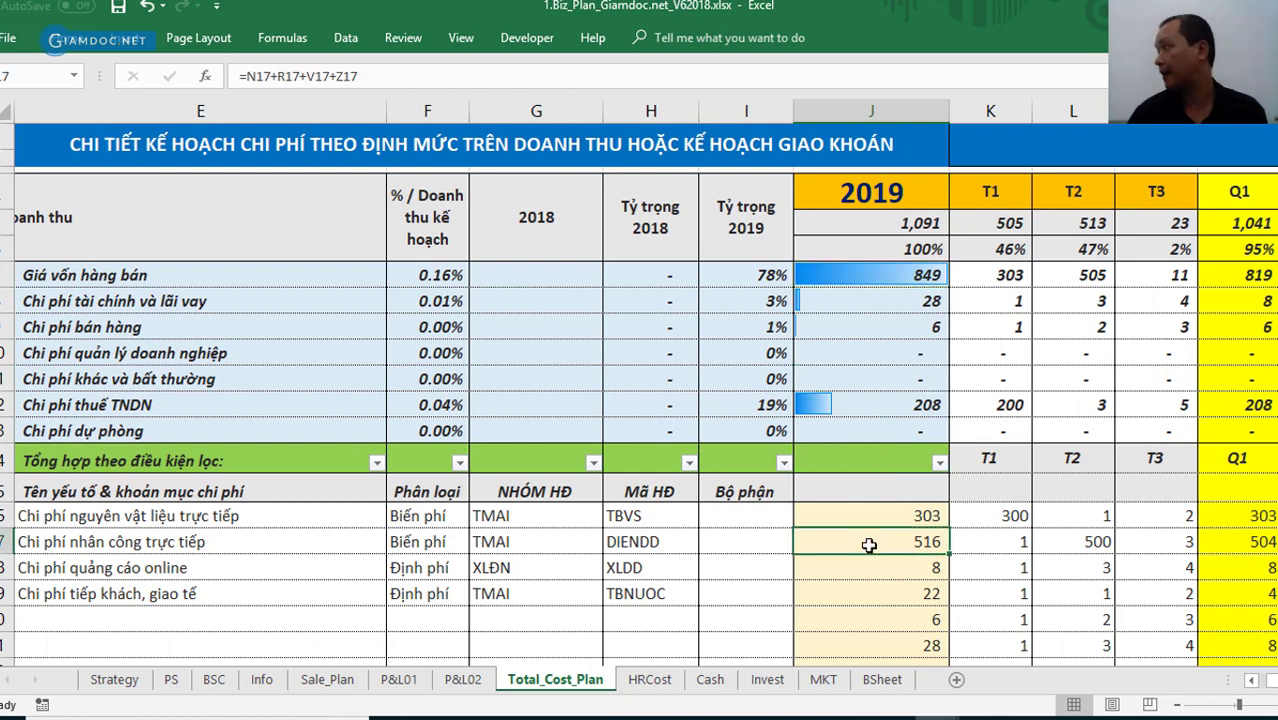
scroll(869, 545, "down", 6)
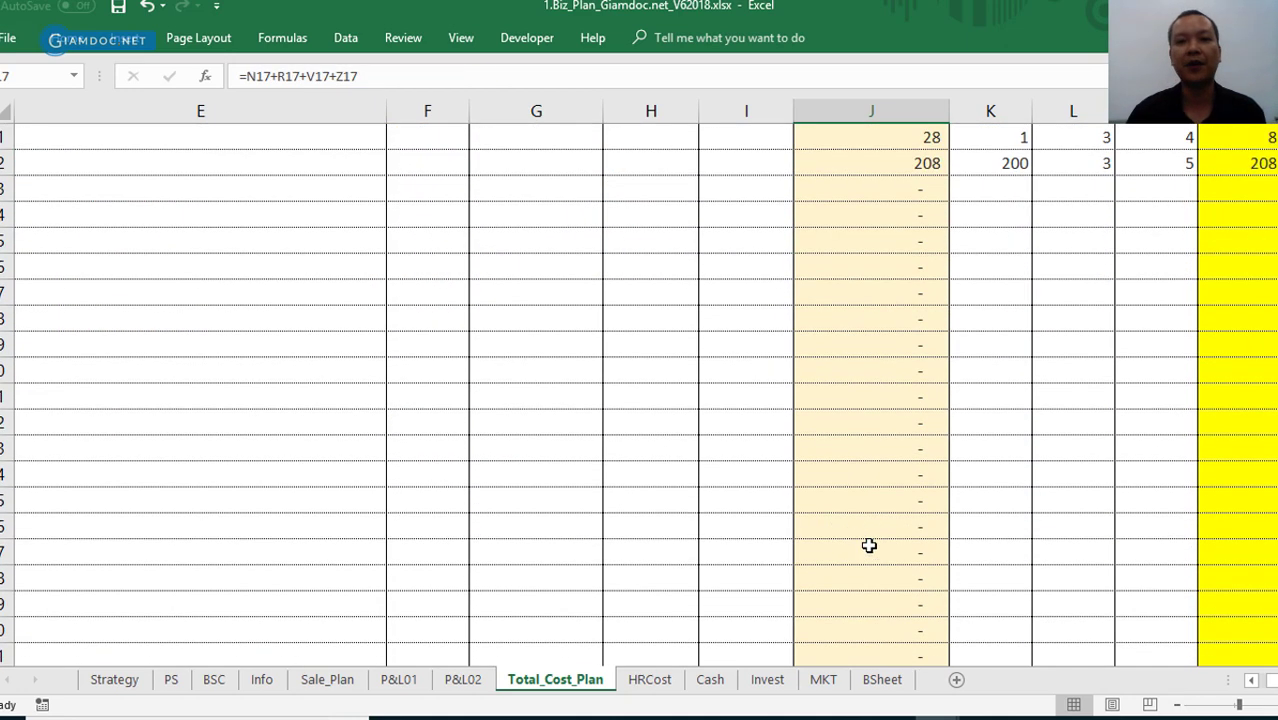
scroll(869, 545, "up", 6)
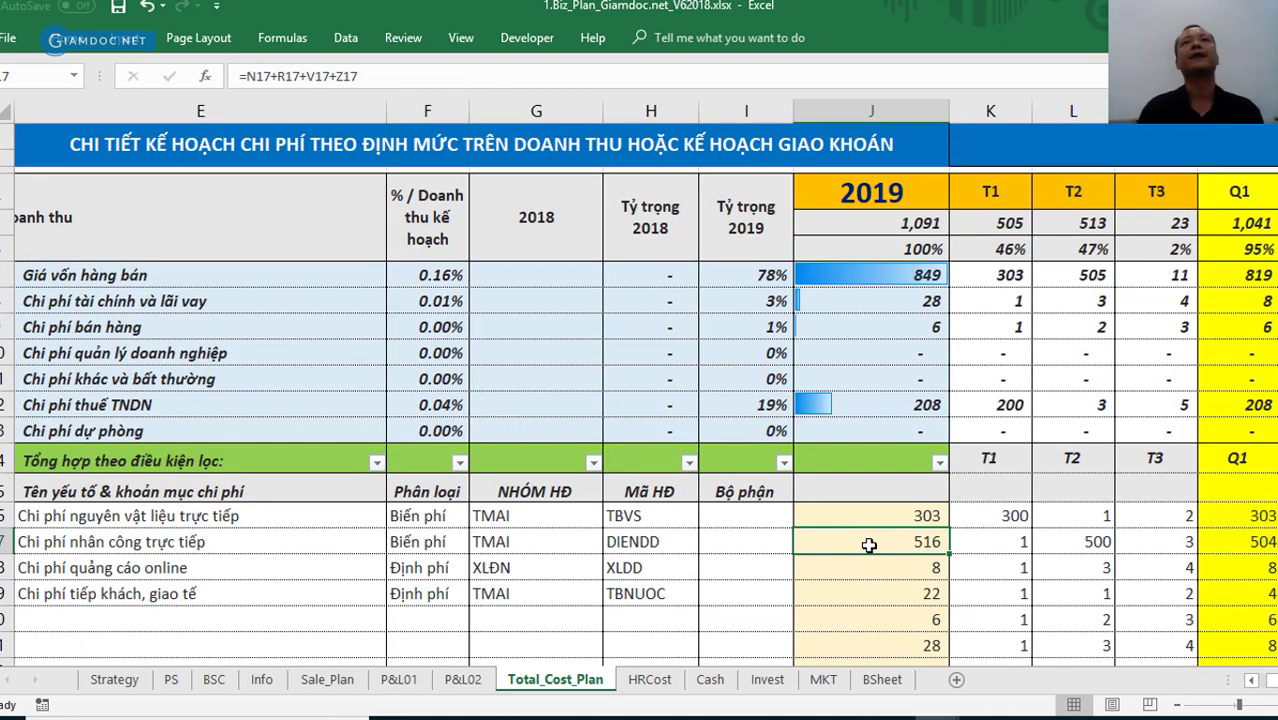
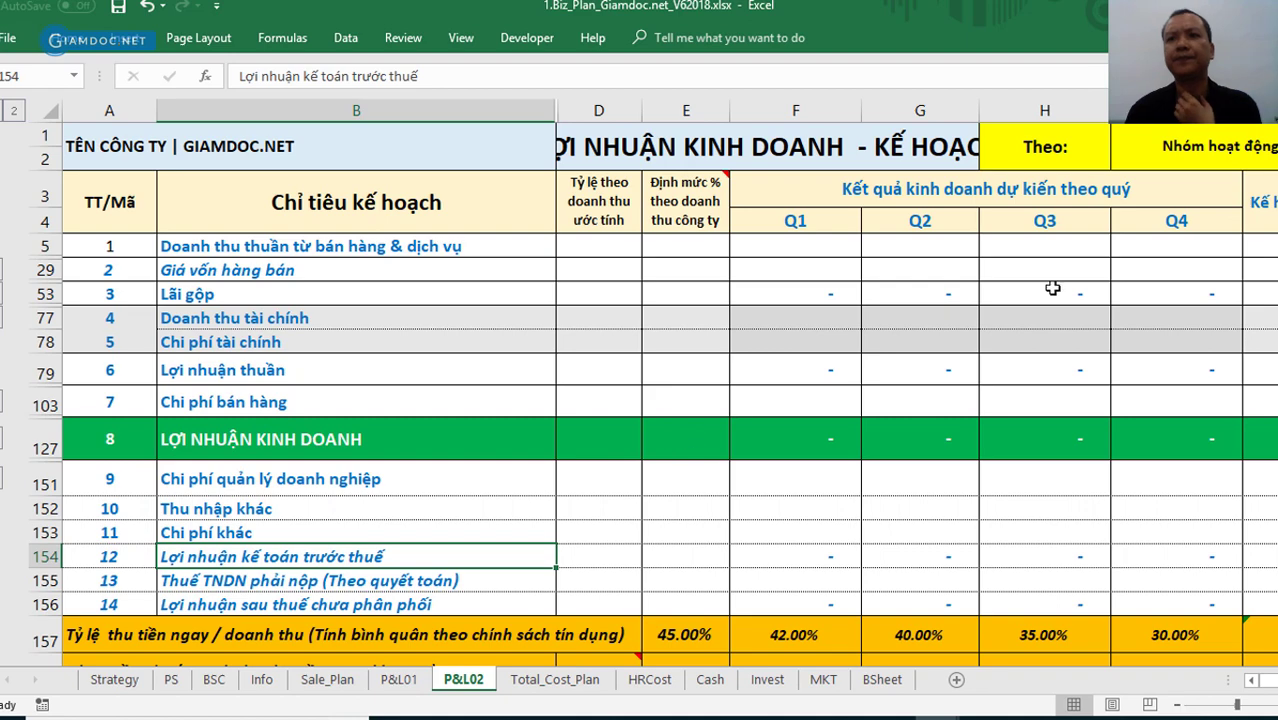
- Expand the grouped rows of P&L02 to their detail lines and collapse them again
left_click(14, 111)
left_click(331, 413)
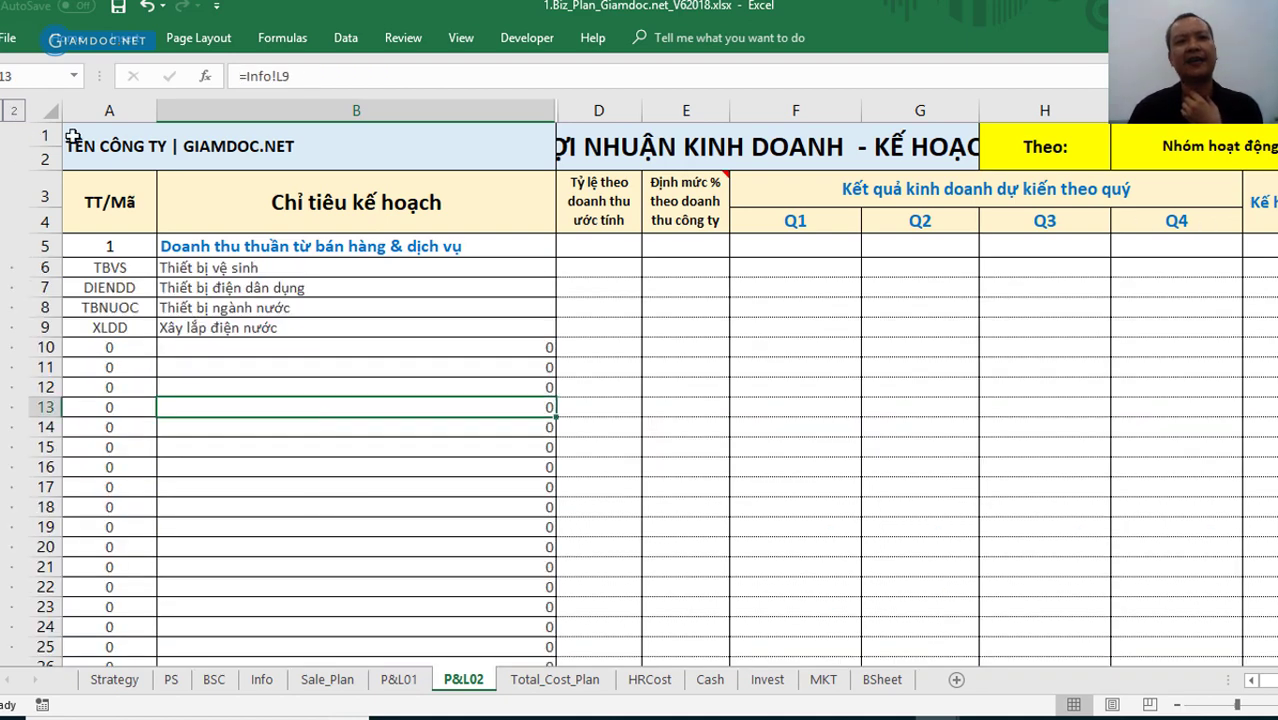
left_click(5, 111)
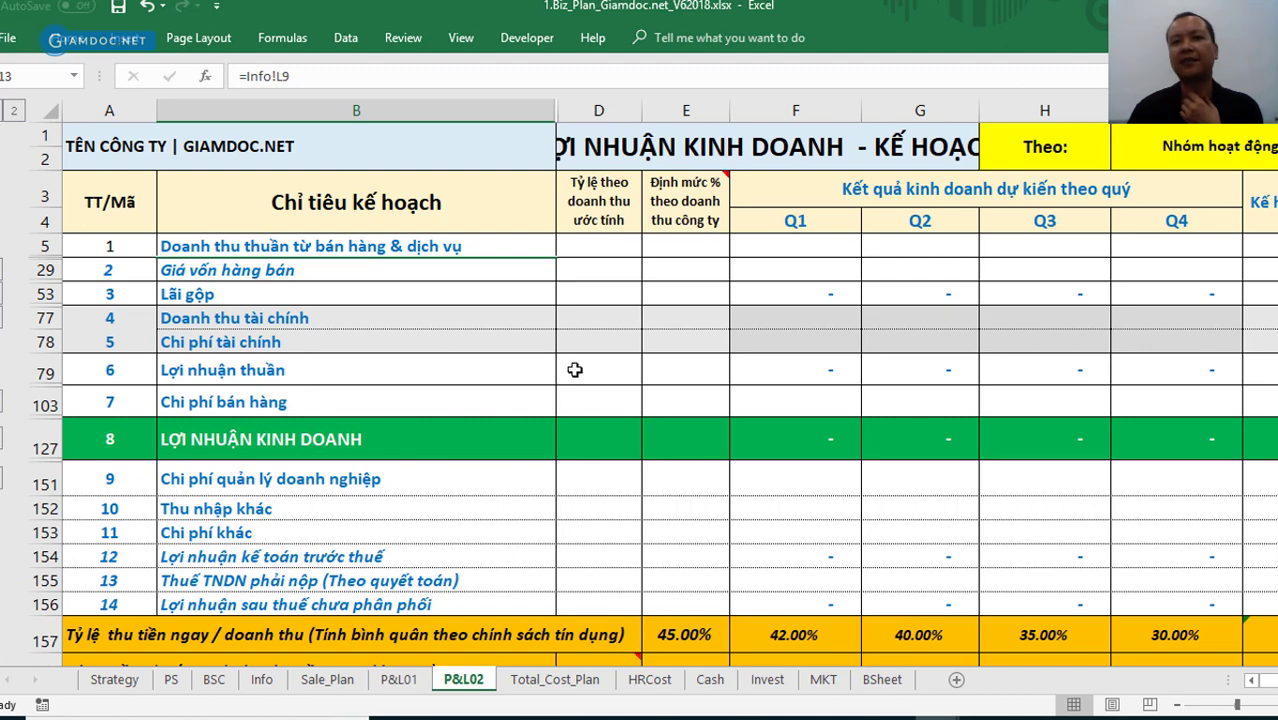
- Expand the grouped rows of P&L02 and review the product lines under Doanh thu thuần từ bán hàng & dịch vụ
left_click(14, 111)
left_click(197, 270)
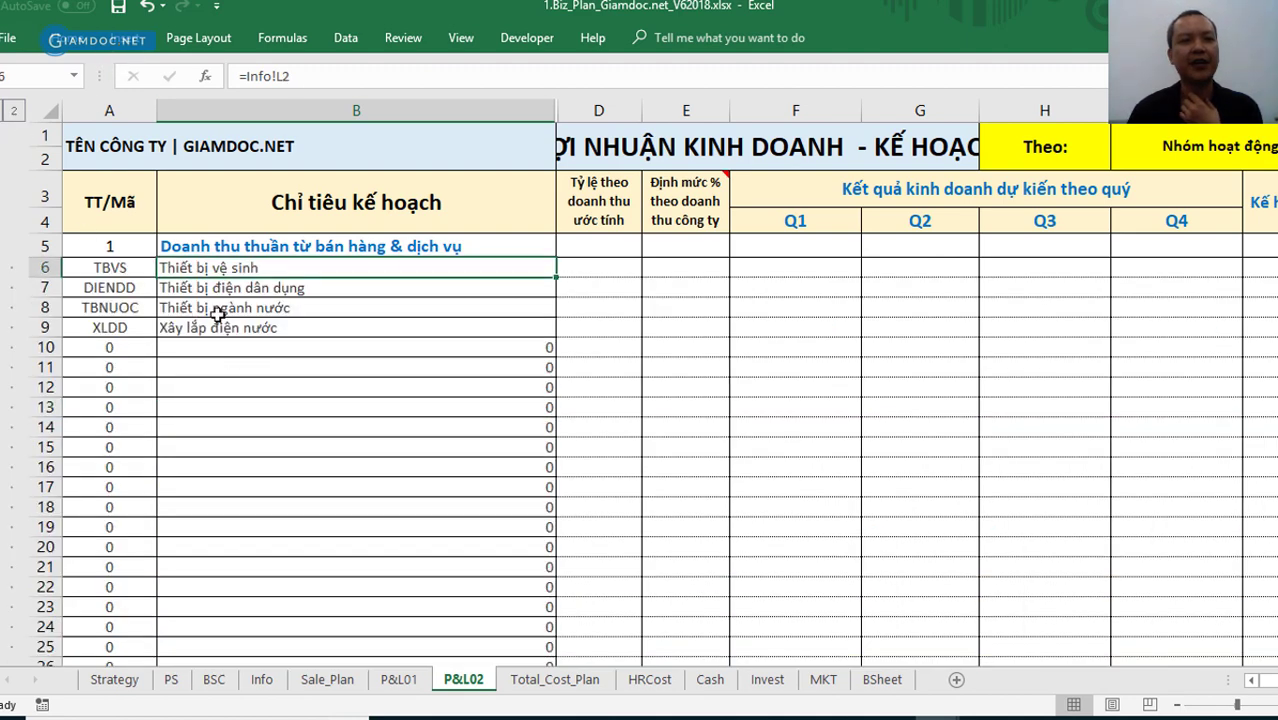
left_click(217, 312)
left_click(201, 267)
left_click(328, 290)
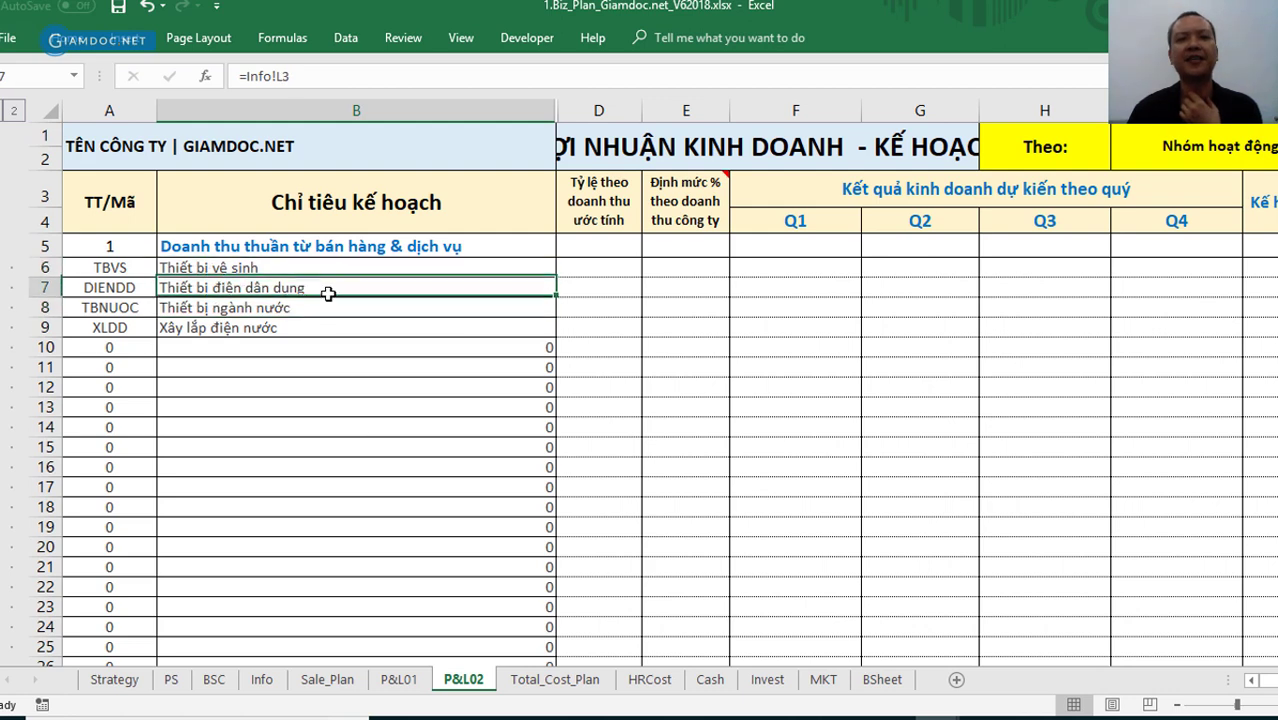
left_click(290, 311)
left_click(290, 327)
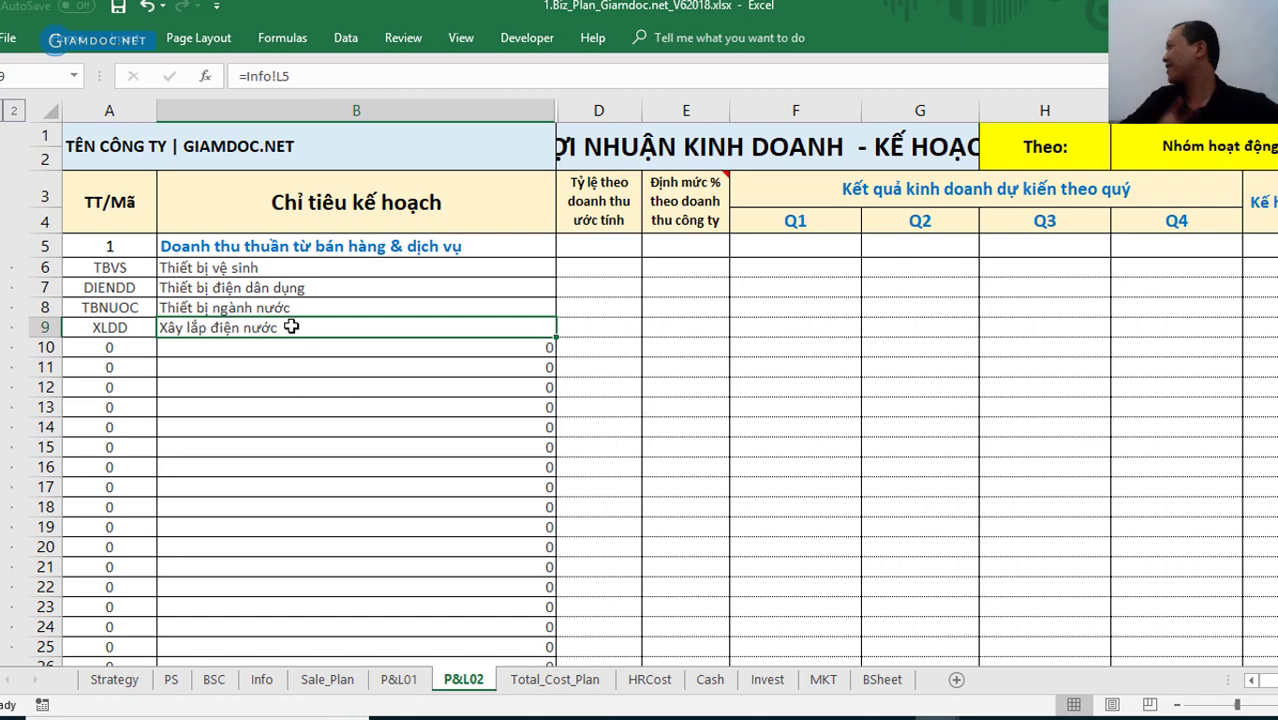
- Examine the product breakdowns under Giá vốn hàng bán, Lãi gộp, Lợi nhuận thuần, Chi phí bán hàng and LỢI NHUẬN KINH DOANH
scroll(290, 327, "down", 7)
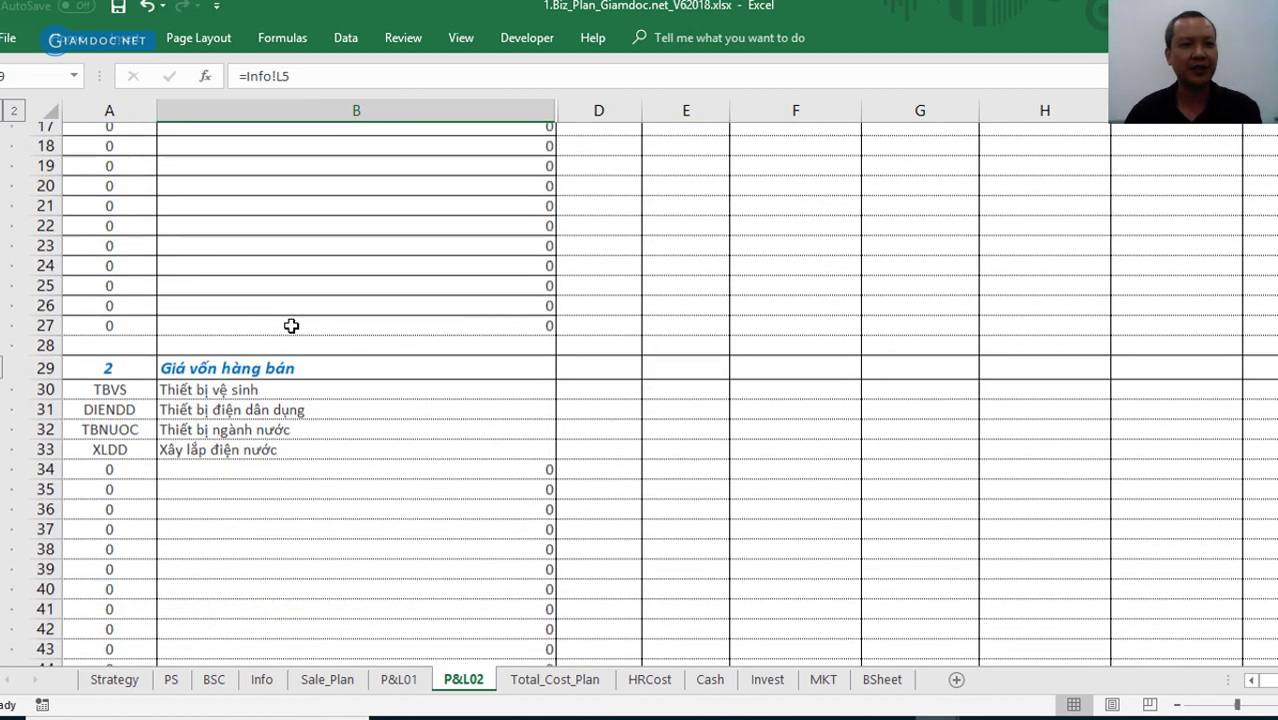
scroll(428, 386, "down", 7)
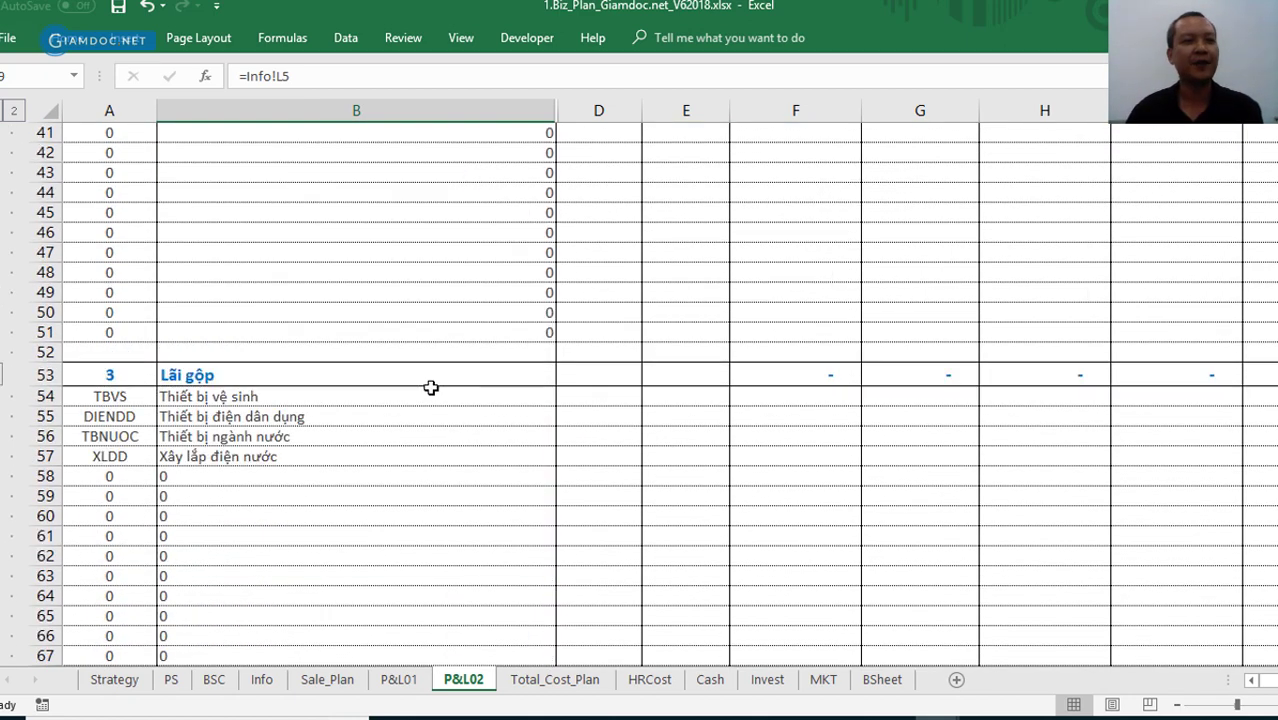
scroll(430, 387, "down", 3)
left_click_drag(217, 198, 307, 518)
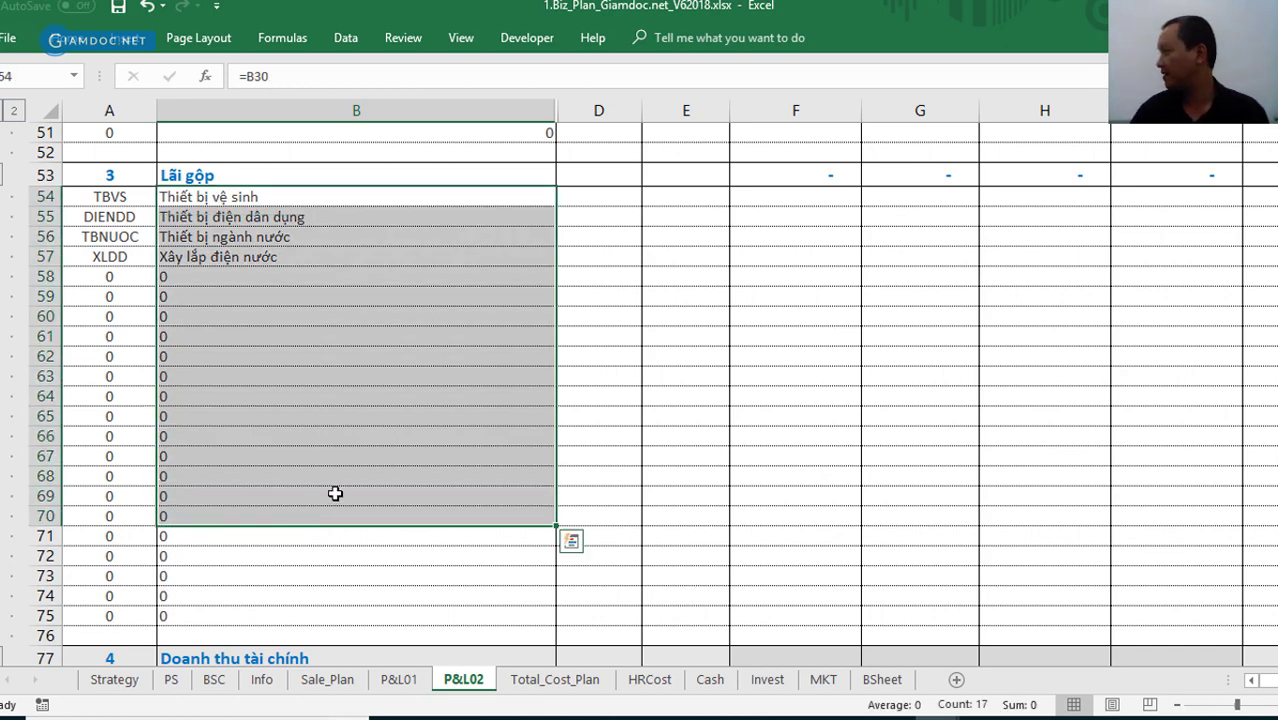
scroll(354, 422, "down", 3)
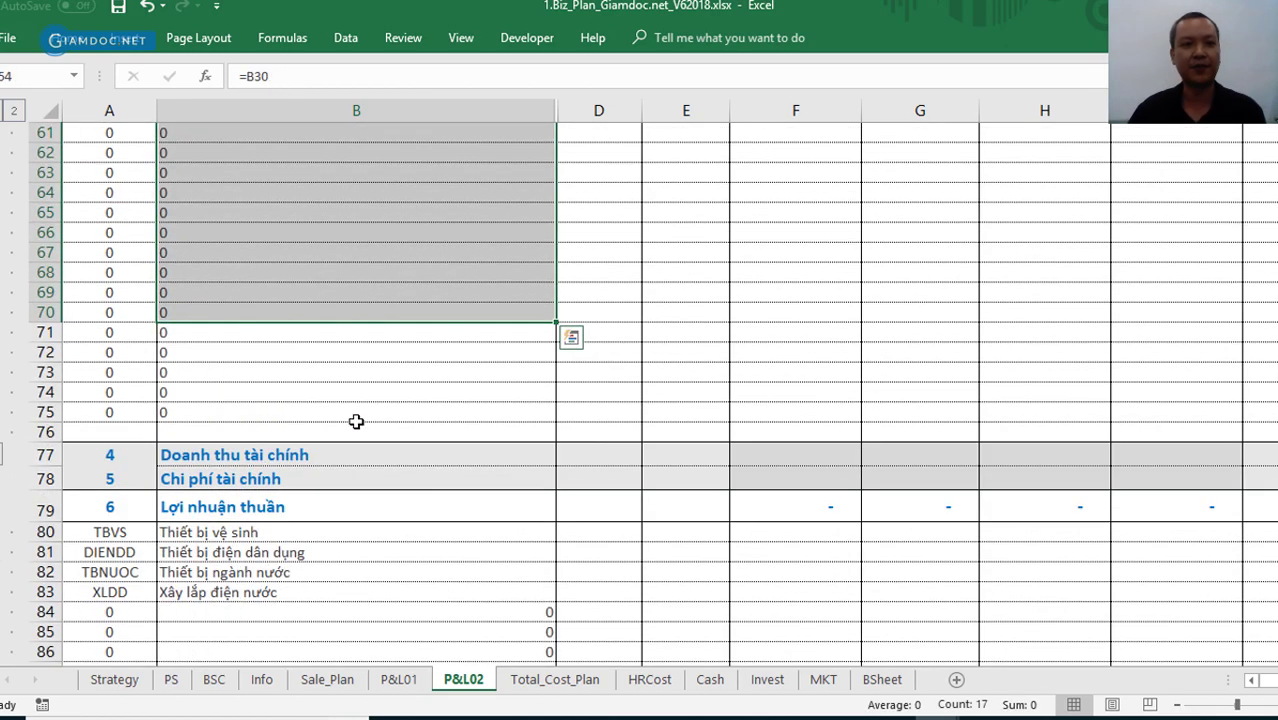
left_click(341, 551)
scroll(345, 535, "down", 6)
scroll(380, 349, "down", 6)
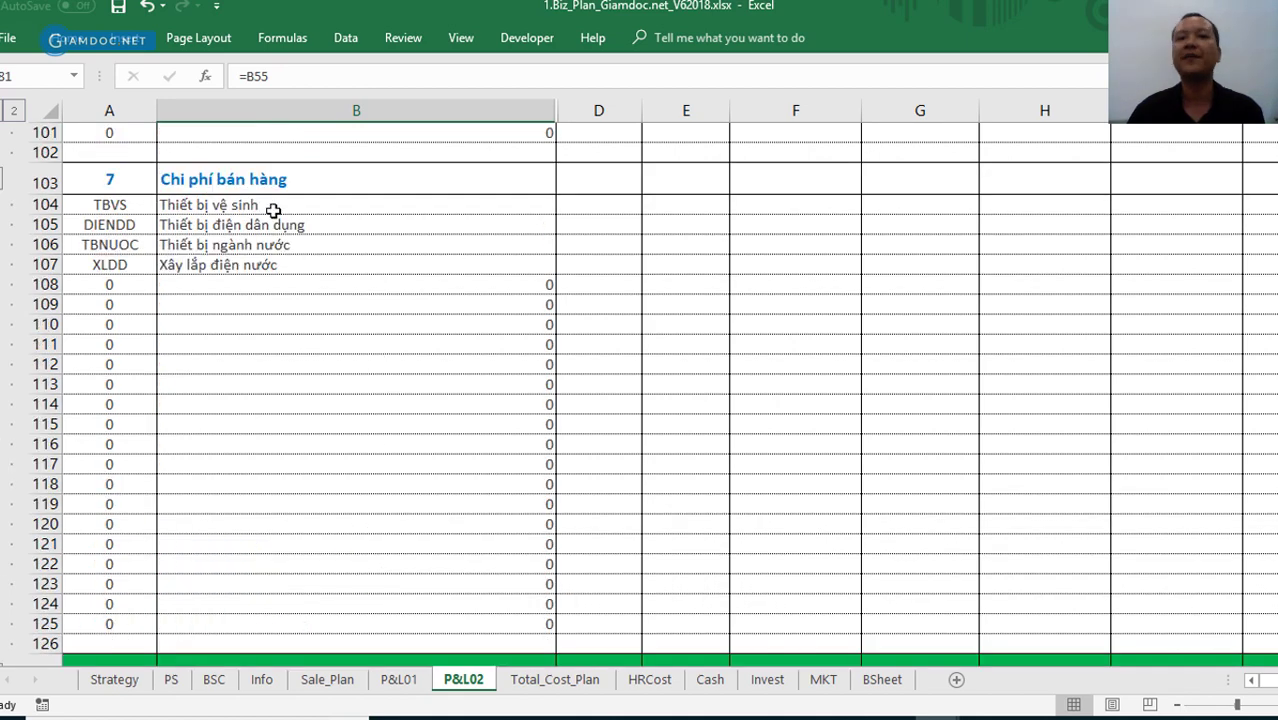
left_click_drag(272, 205, 385, 400)
scroll(391, 465, "down", 3)
scroll(391, 467, "down", 3)
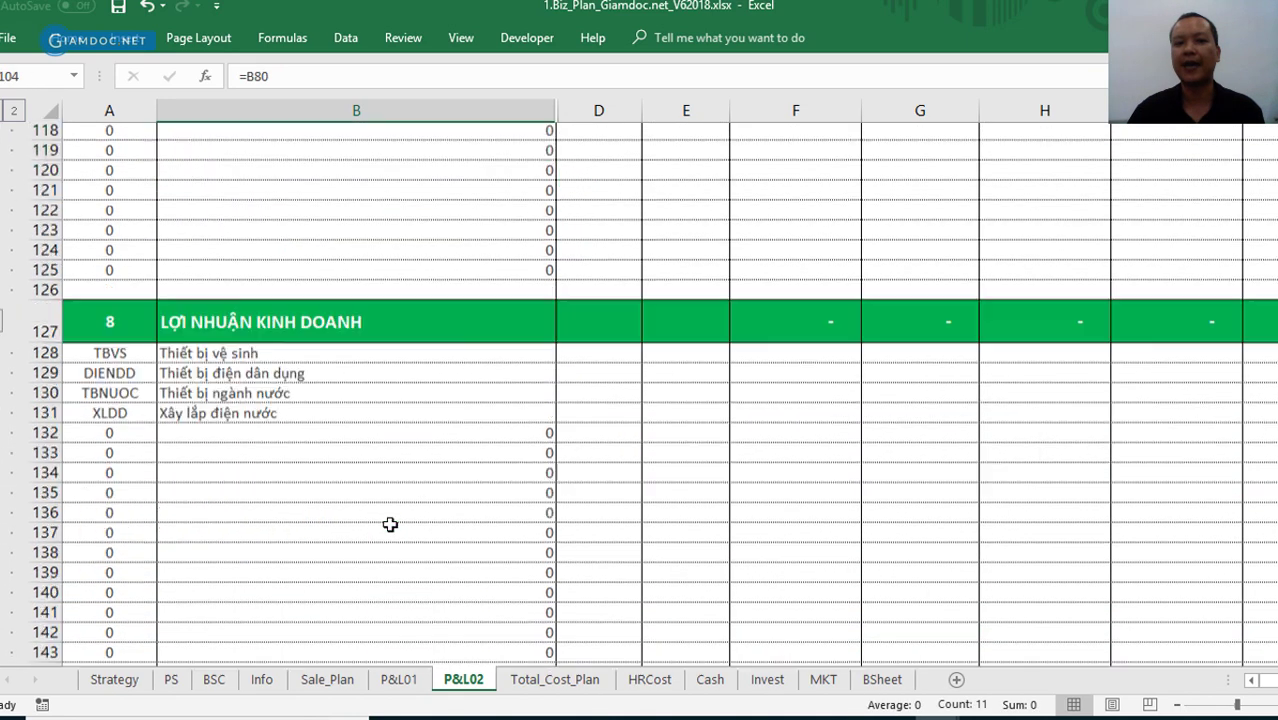
left_click(291, 396)
- Review the closing P&L02 lines from Chi phí quản lý doanh nghiệp to Lợi nhuận sau thuế chưa phân phối
scroll(292, 397, "down", 7)
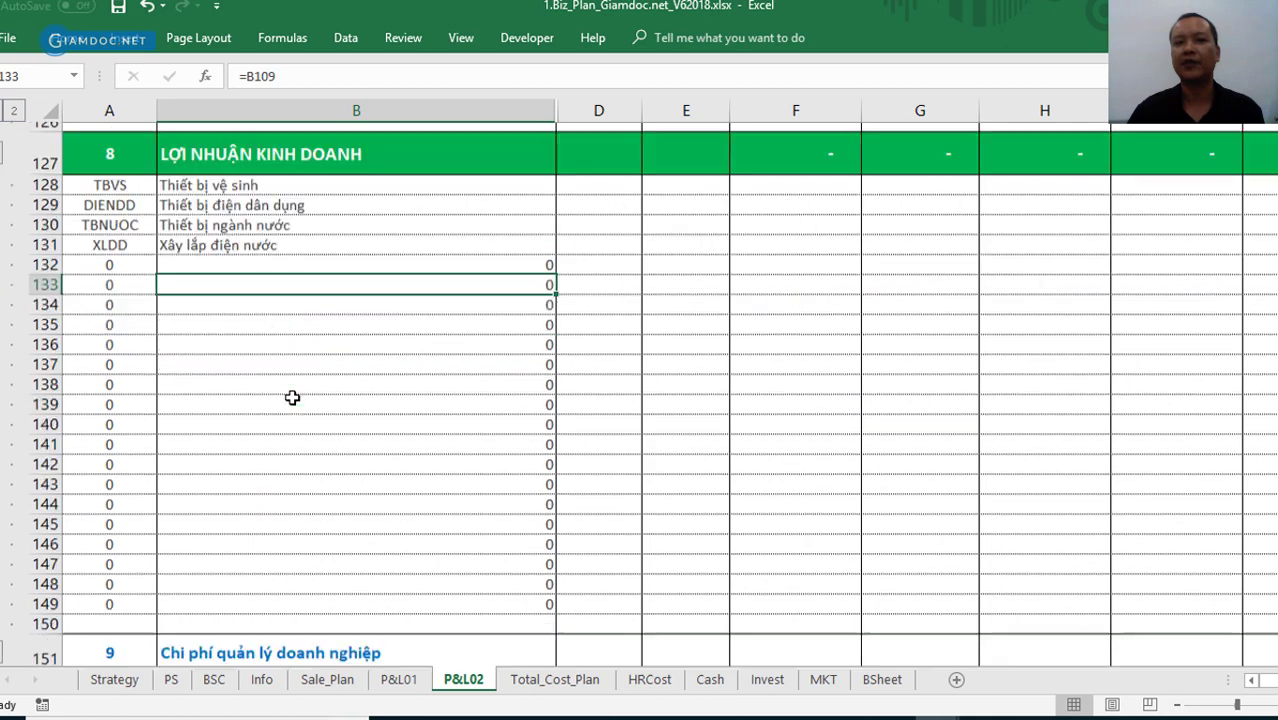
left_click(201, 344)
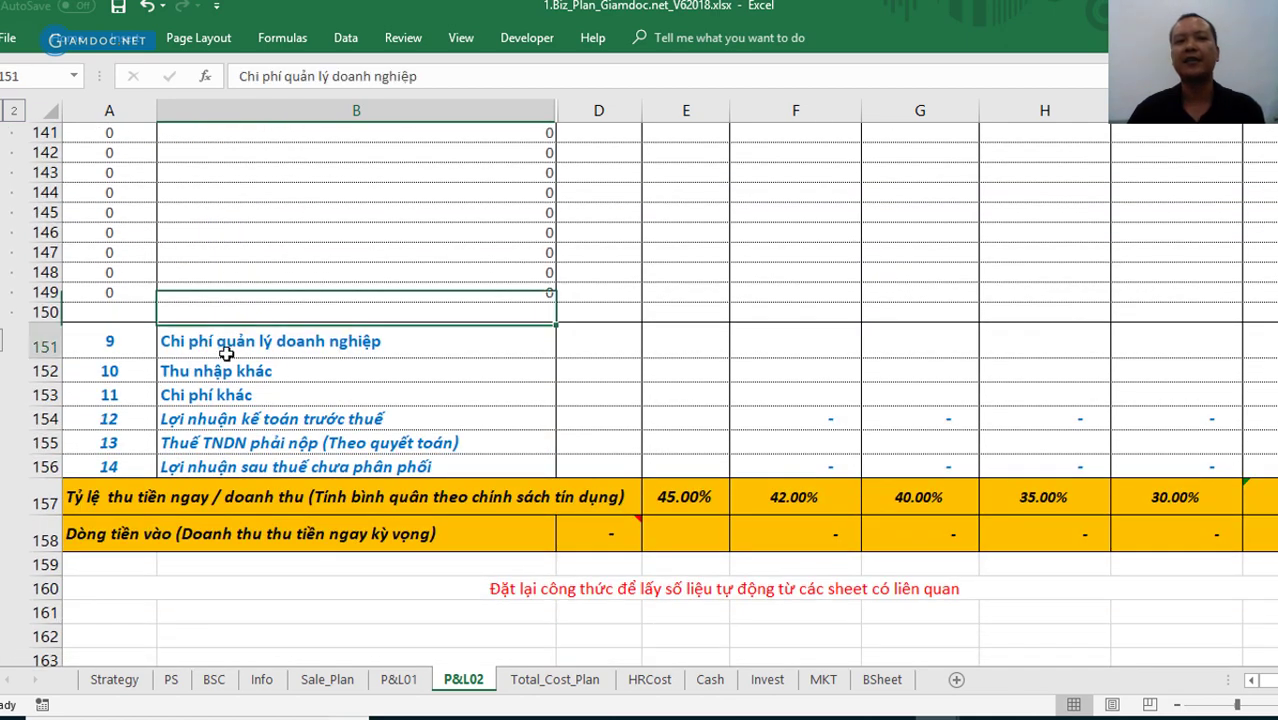
left_click(345, 400)
left_click(359, 460)
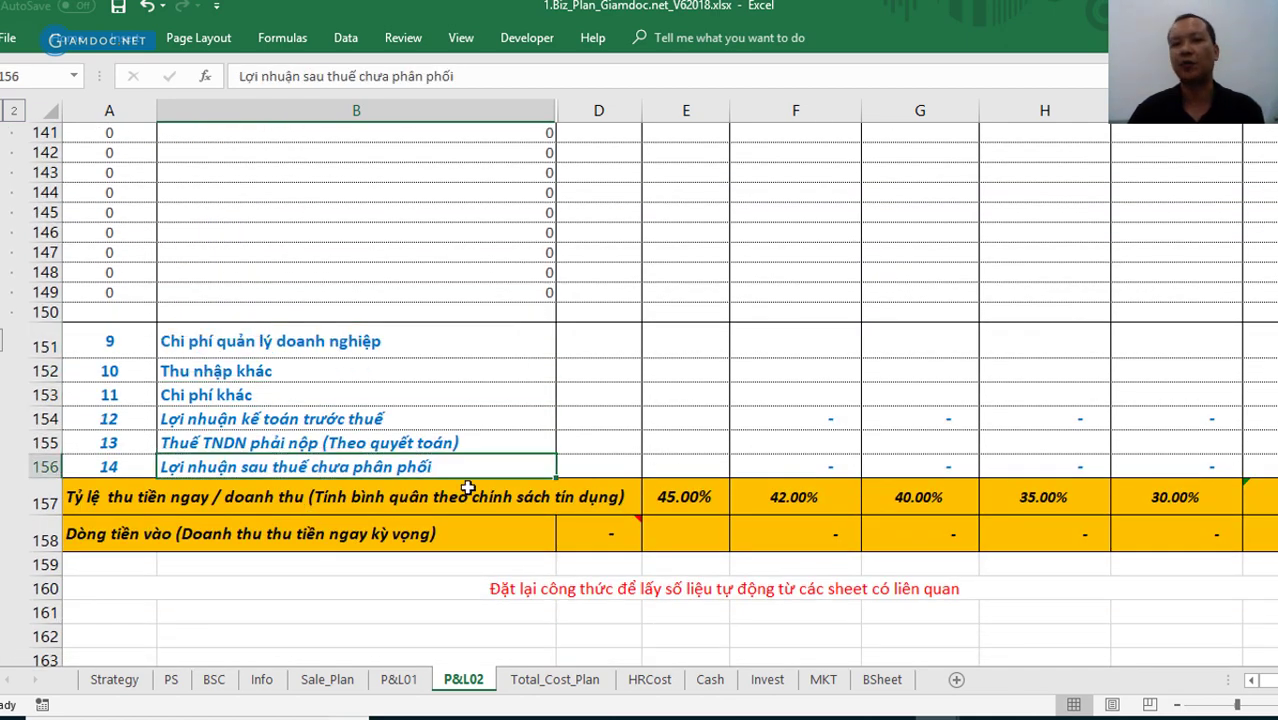
left_click(341, 377)
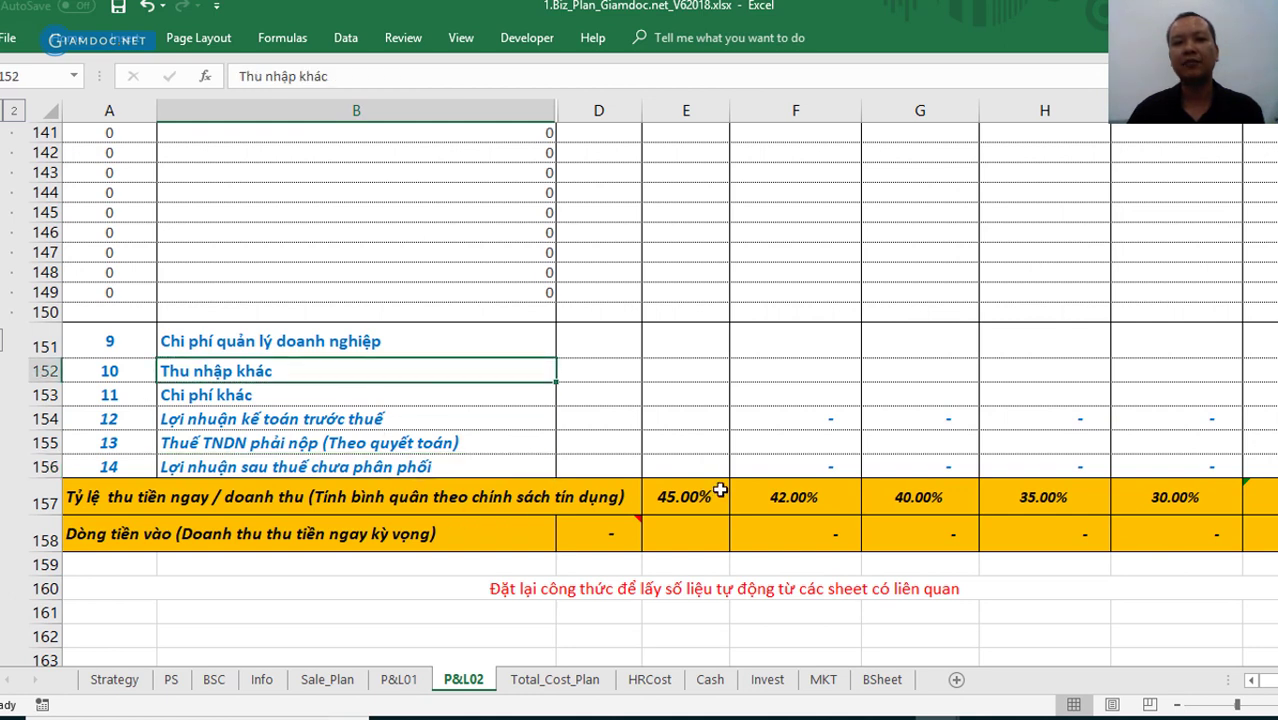
- Check the company-wide and Q1 to Q4 rates in the Tỷ lệ thu tiền ngay / doanh thu row
left_click(676, 497)
left_click(780, 497)
left_click(885, 497)
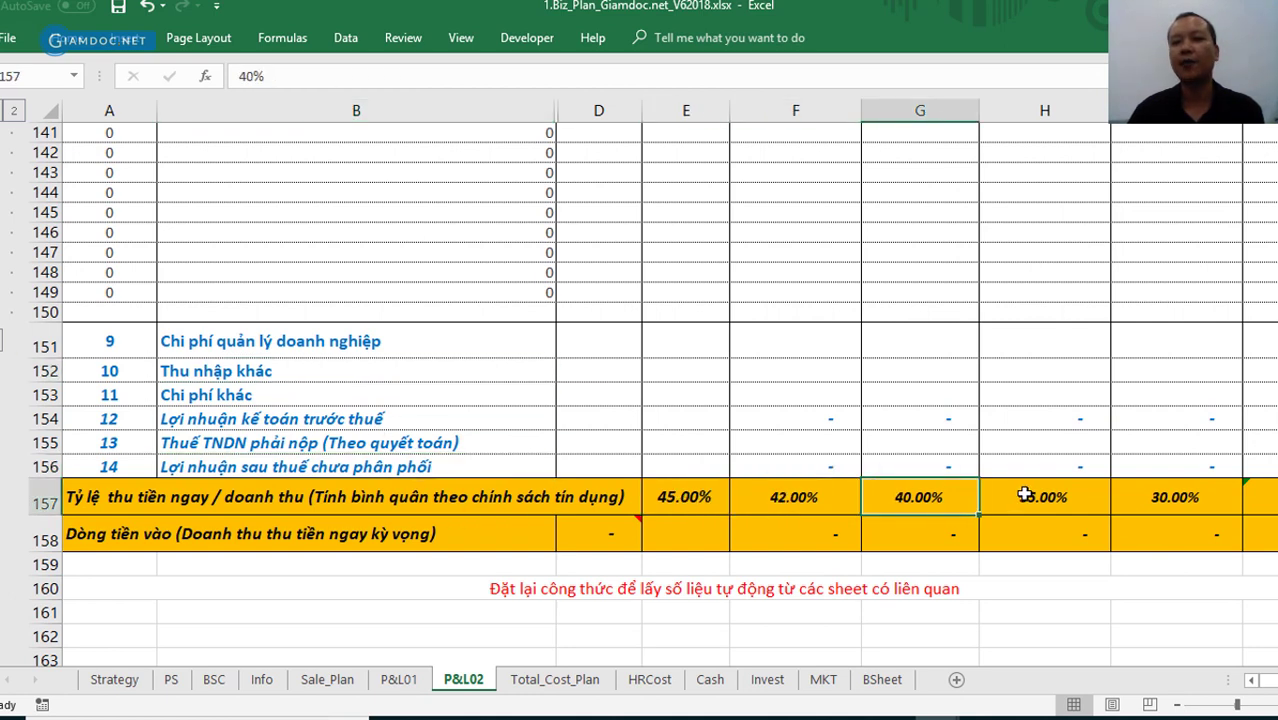
left_click(1025, 497)
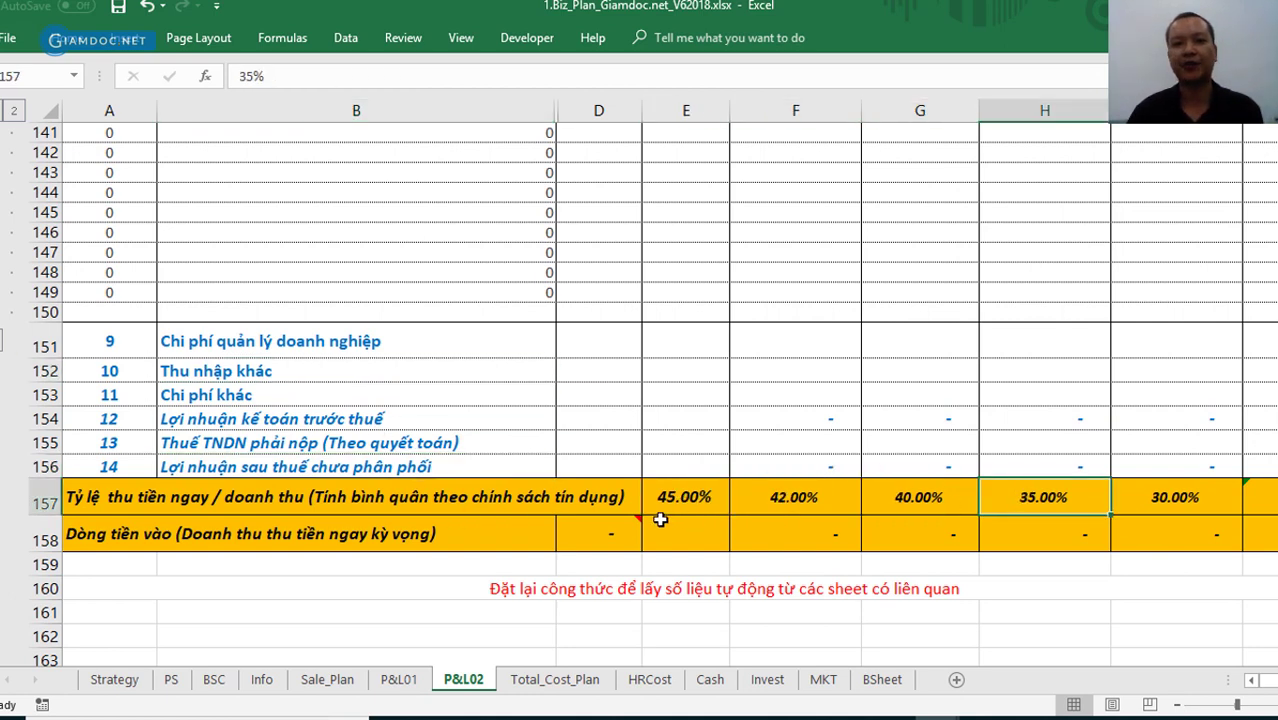
left_click(710, 497)
left_click(785, 497)
left_click(960, 497)
left_click(1091, 497)
left_click(1199, 497)
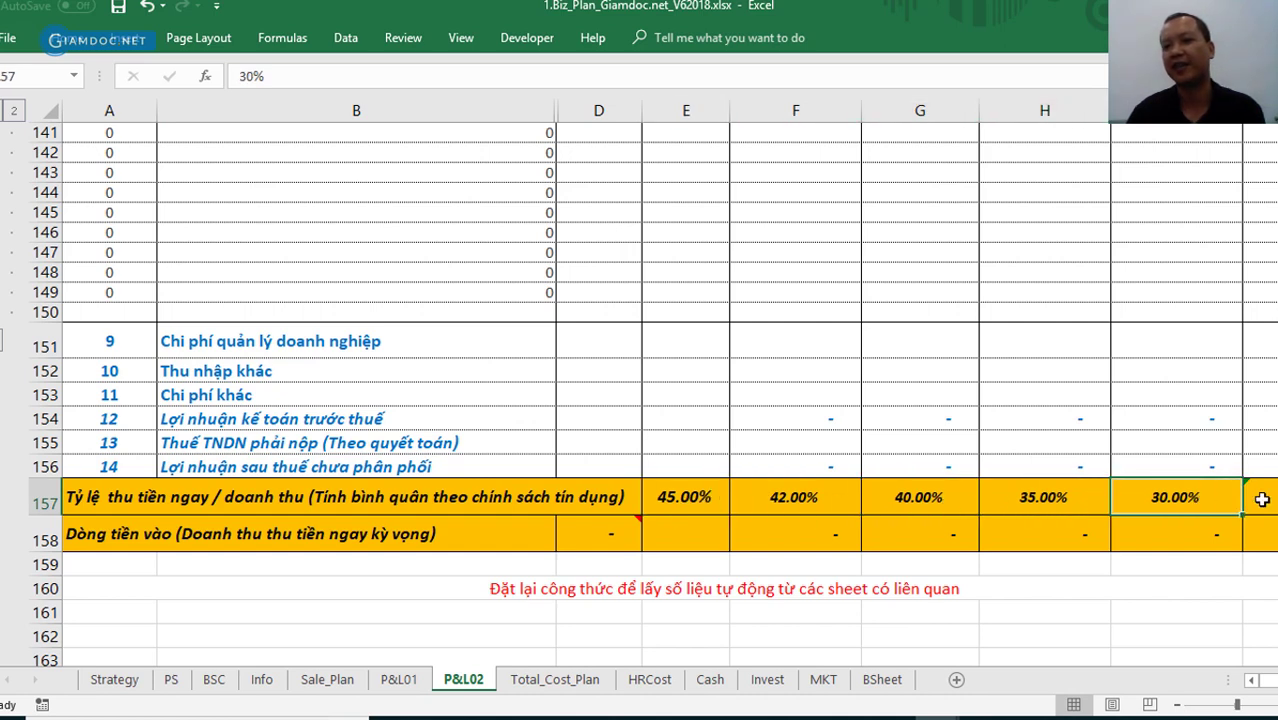
- Check the full-year formula in the Tỷ lệ thu tiền ngay / doanh thu row and collapse P&L02's grouped product rows
left_click(1258, 497)
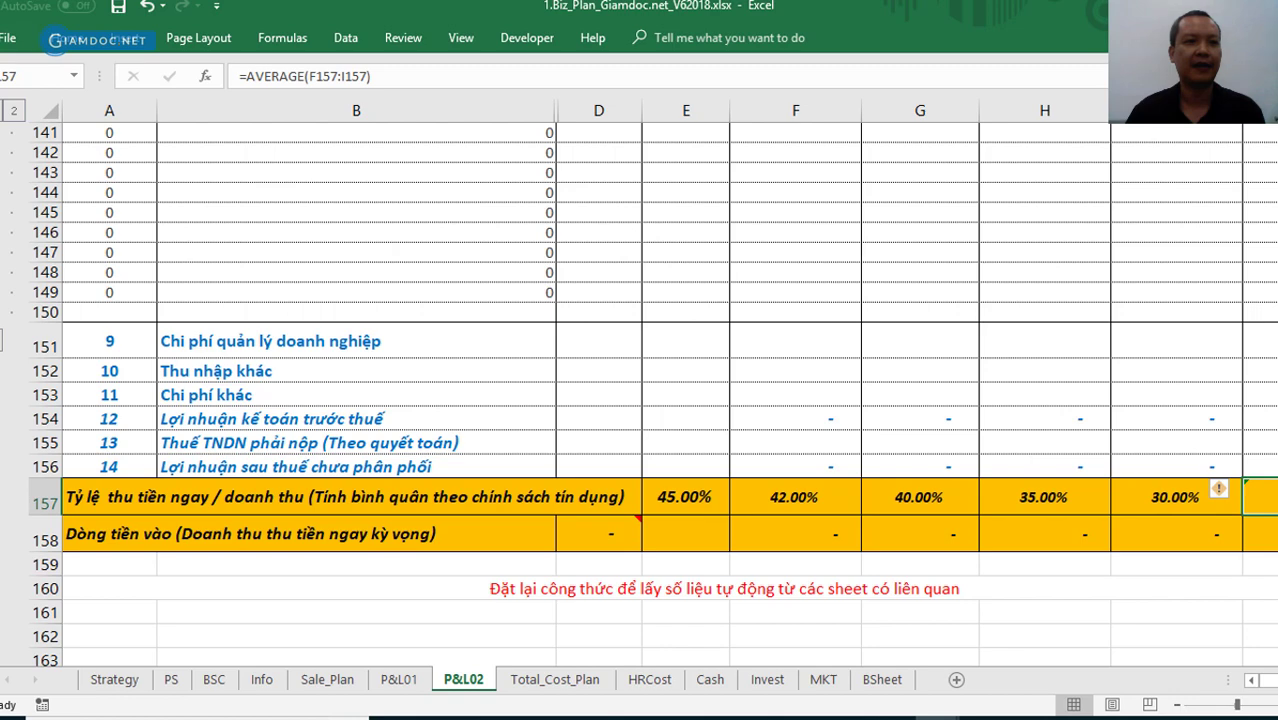
left_click(3, 341)
left_click(501, 548)
scroll(510, 550, "up", 1)
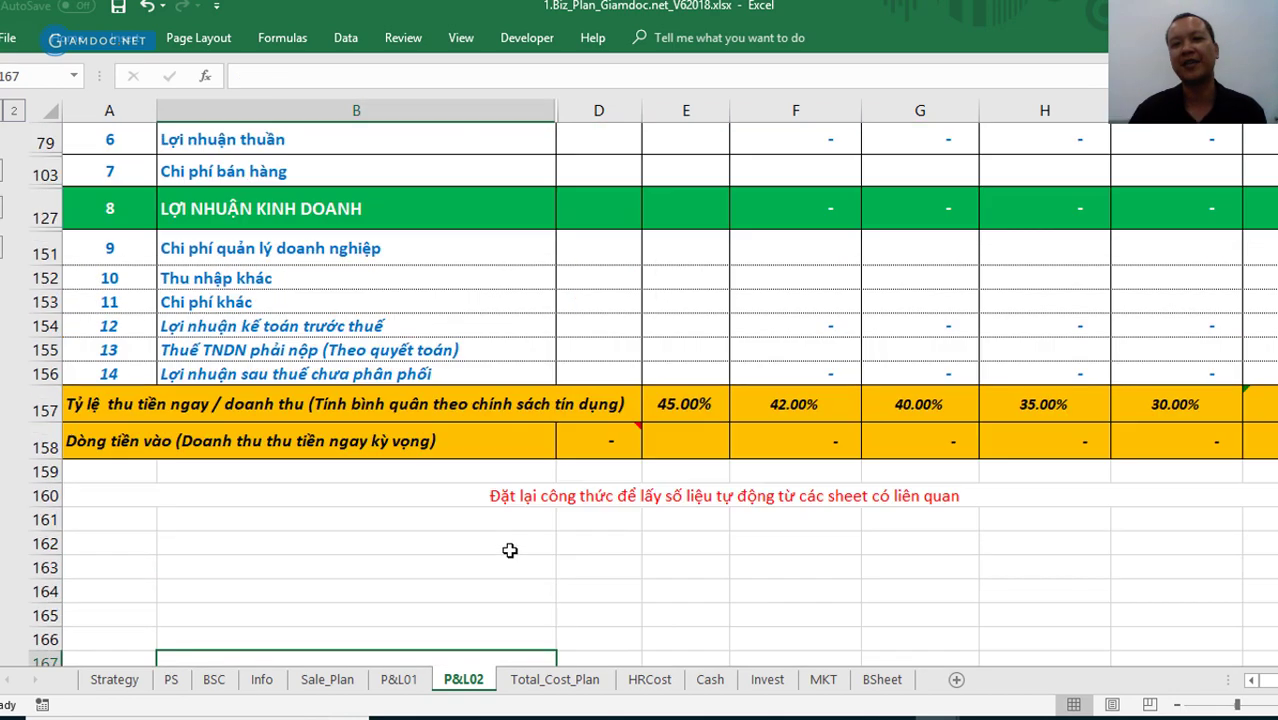
scroll(510, 550, "up", 1)
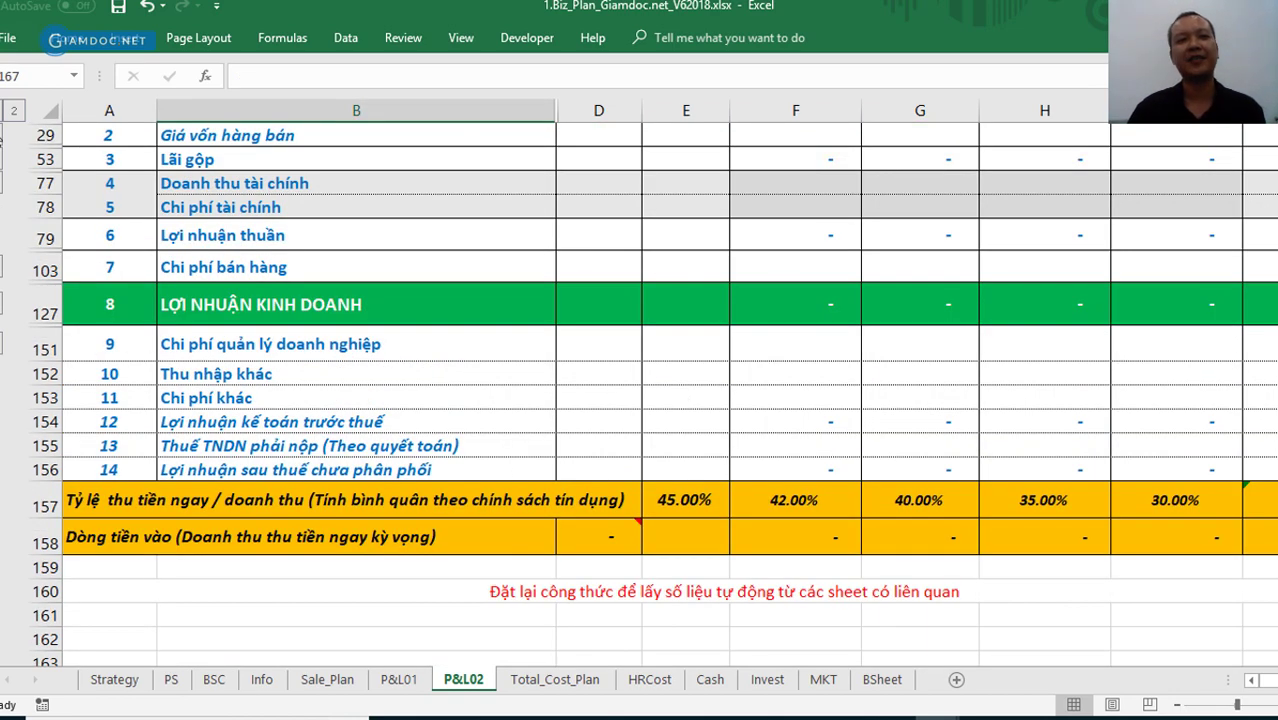
- Compare P&L02's expanded product-line detail with its summary rows, leaving the groups collapsed
left_click(16, 111)
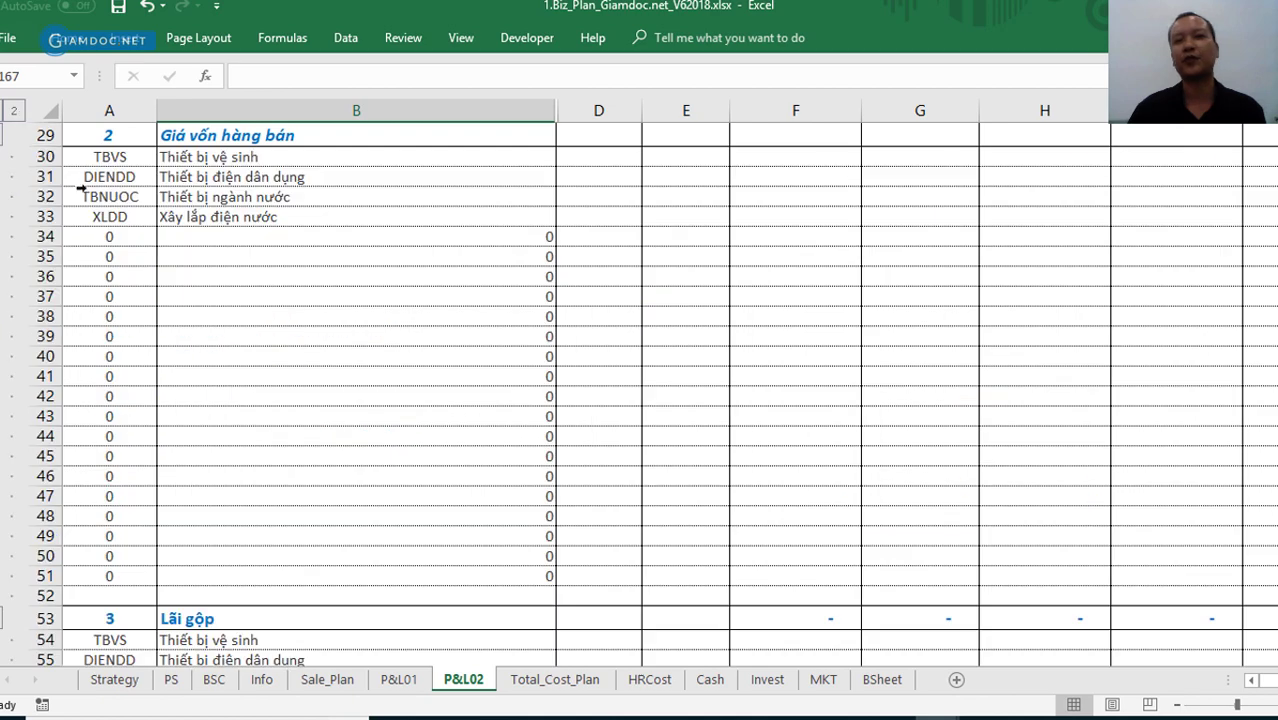
left_click(1104, 317)
scroll(1104, 317, "up", 9)
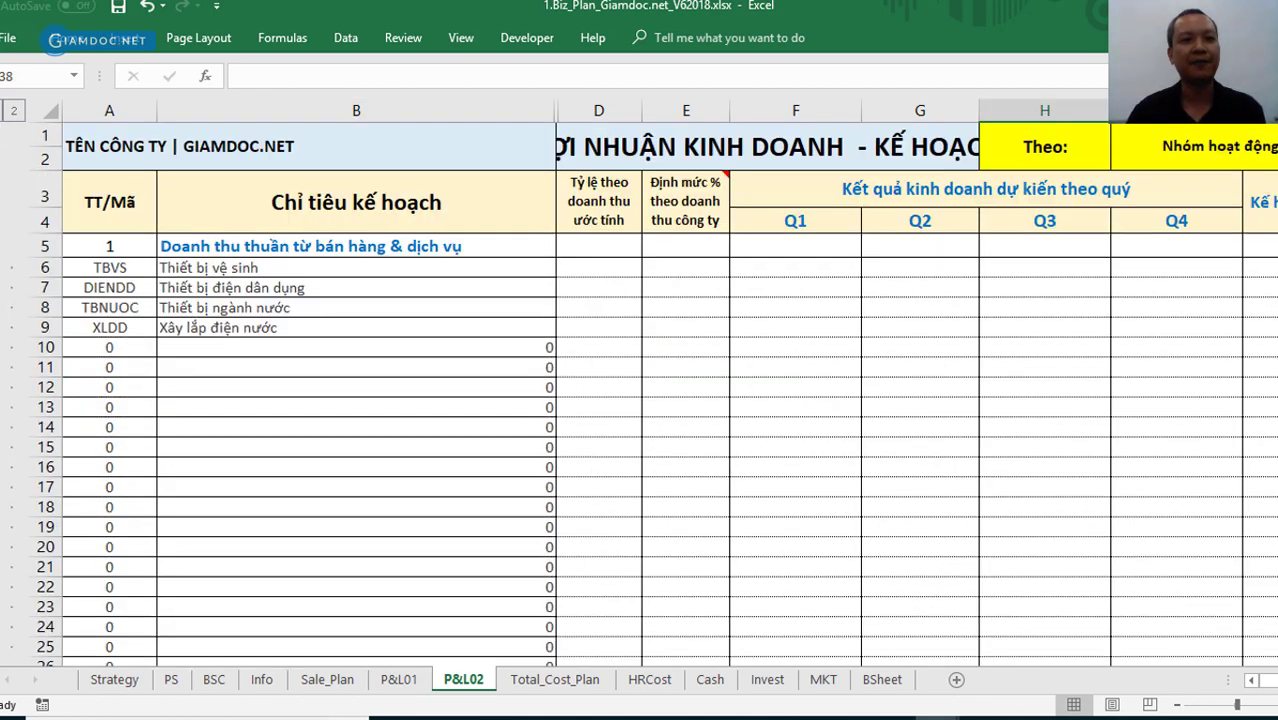
left_click(13, 111)
left_click(852, 297)
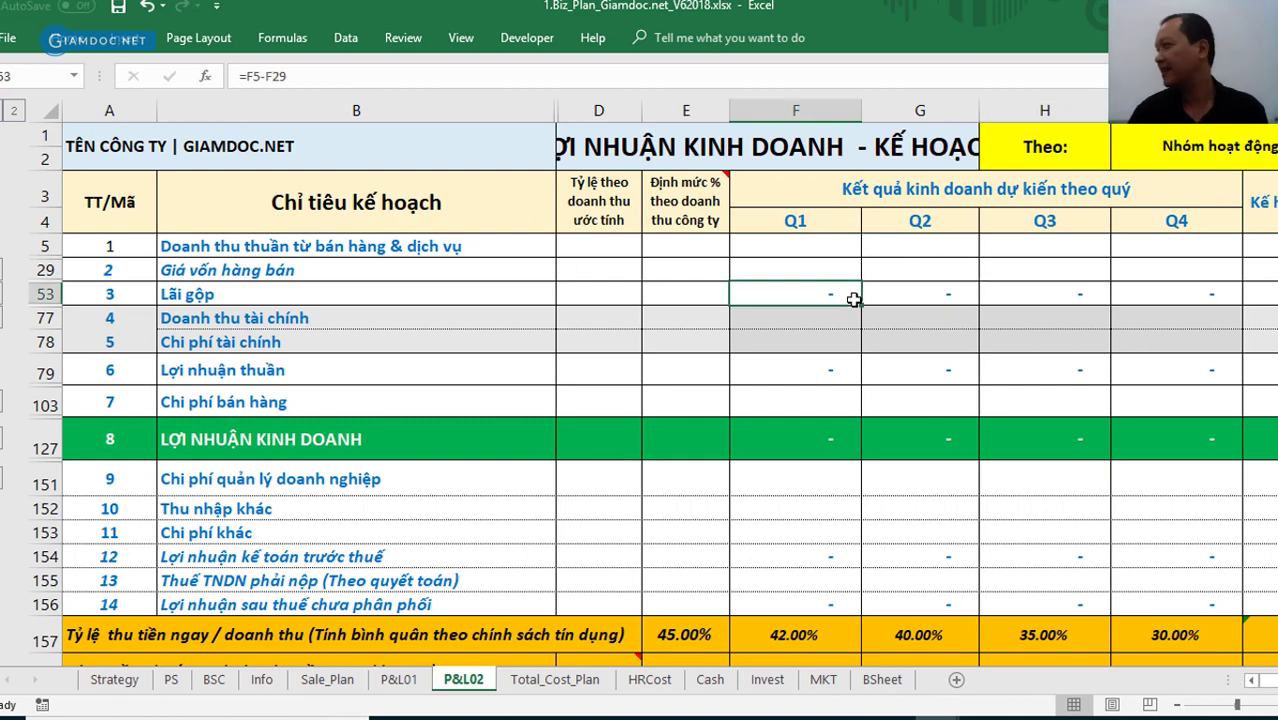
left_click(13, 113)
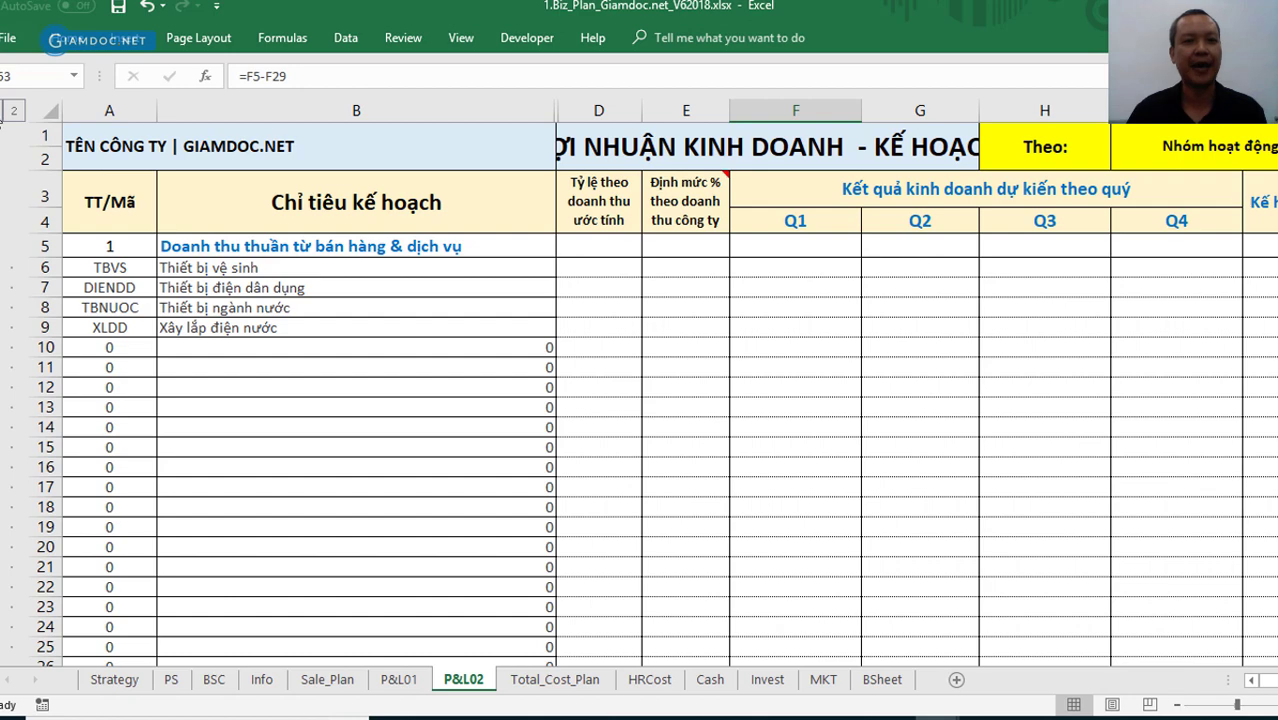
left_click(3, 113)
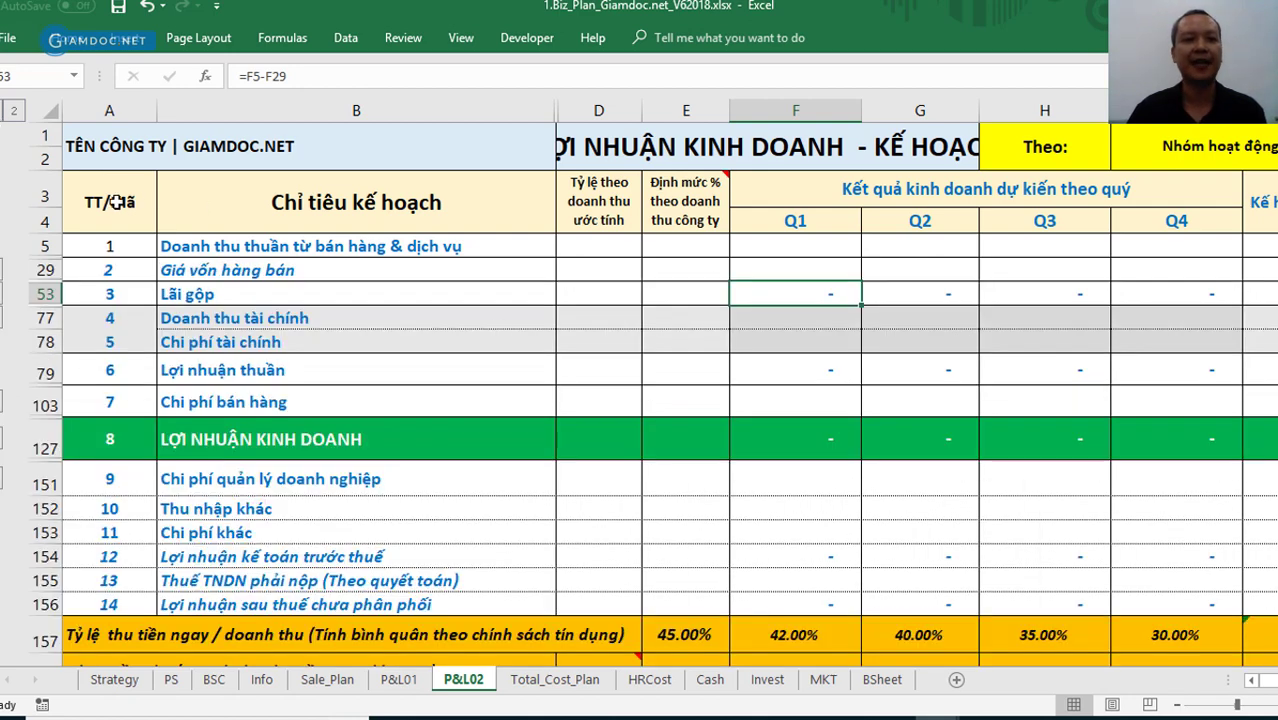
- Review the TT/Mã and Chỉ tiêu kế hoạch columns of P&L02 down to Lợi nhuận sau thuế chưa phân phối
left_click_drag(117, 202, 539, 612)
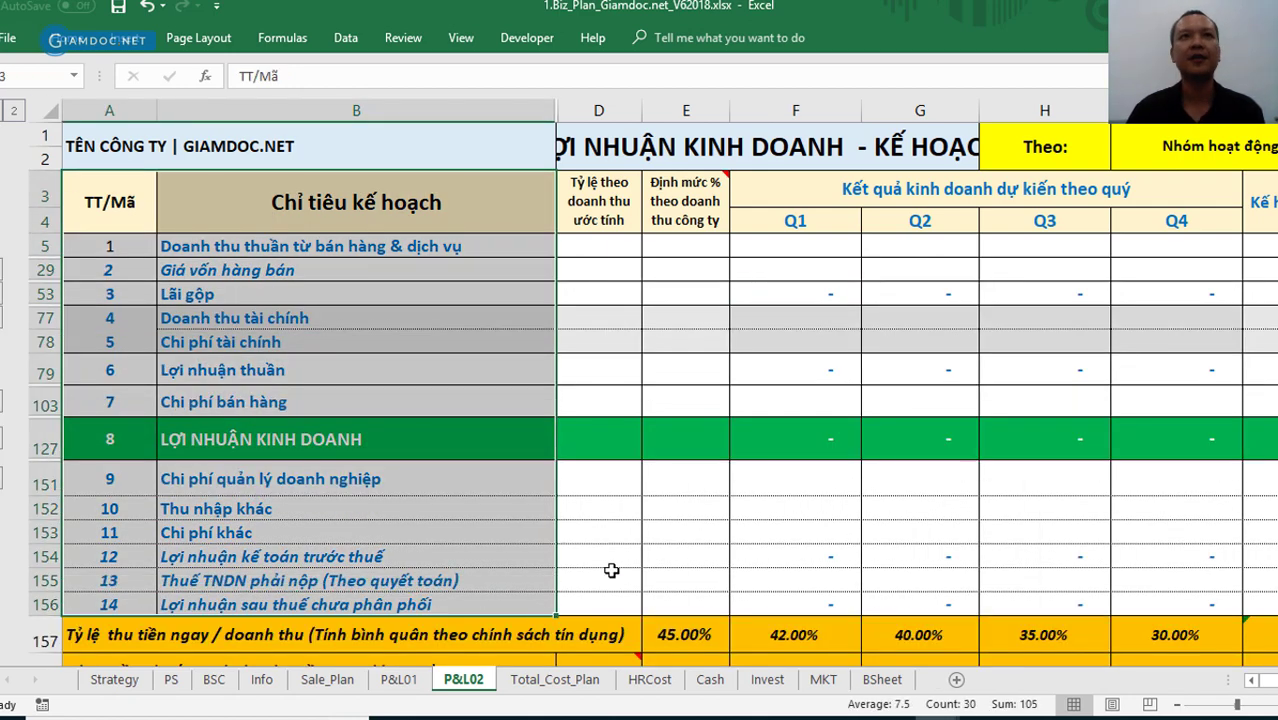
left_click(731, 493)
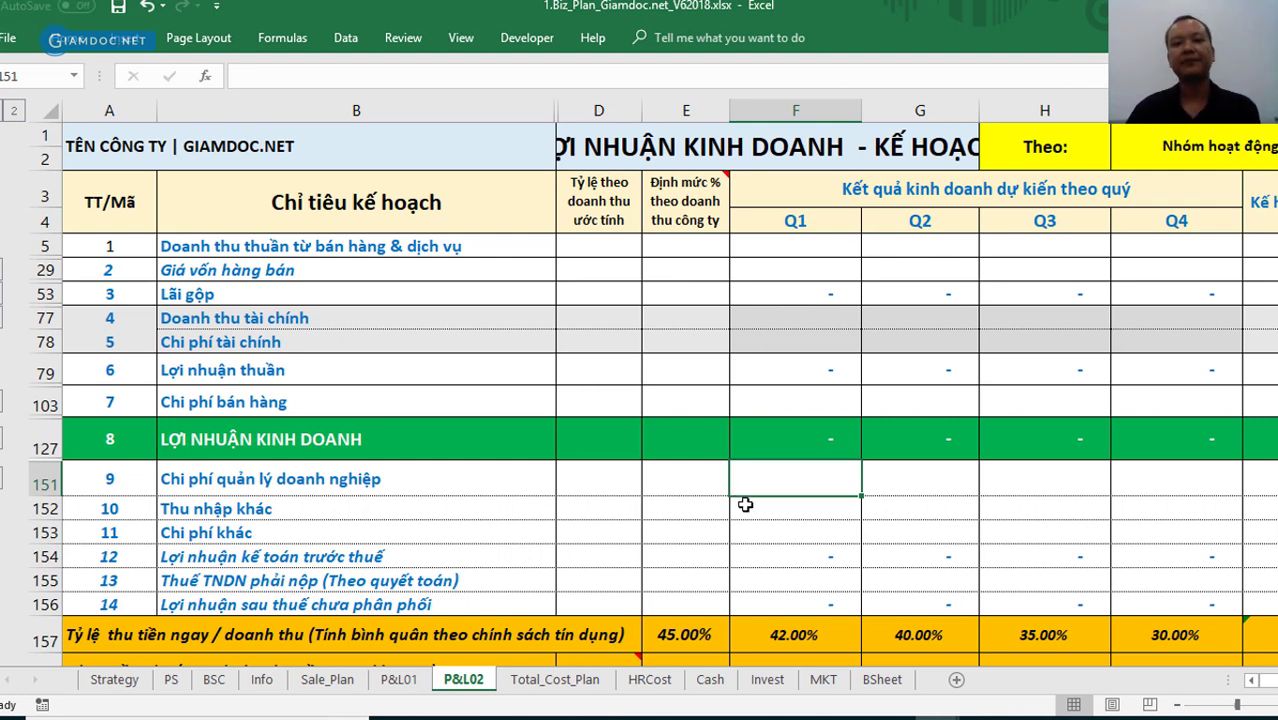
left_click(481, 340)
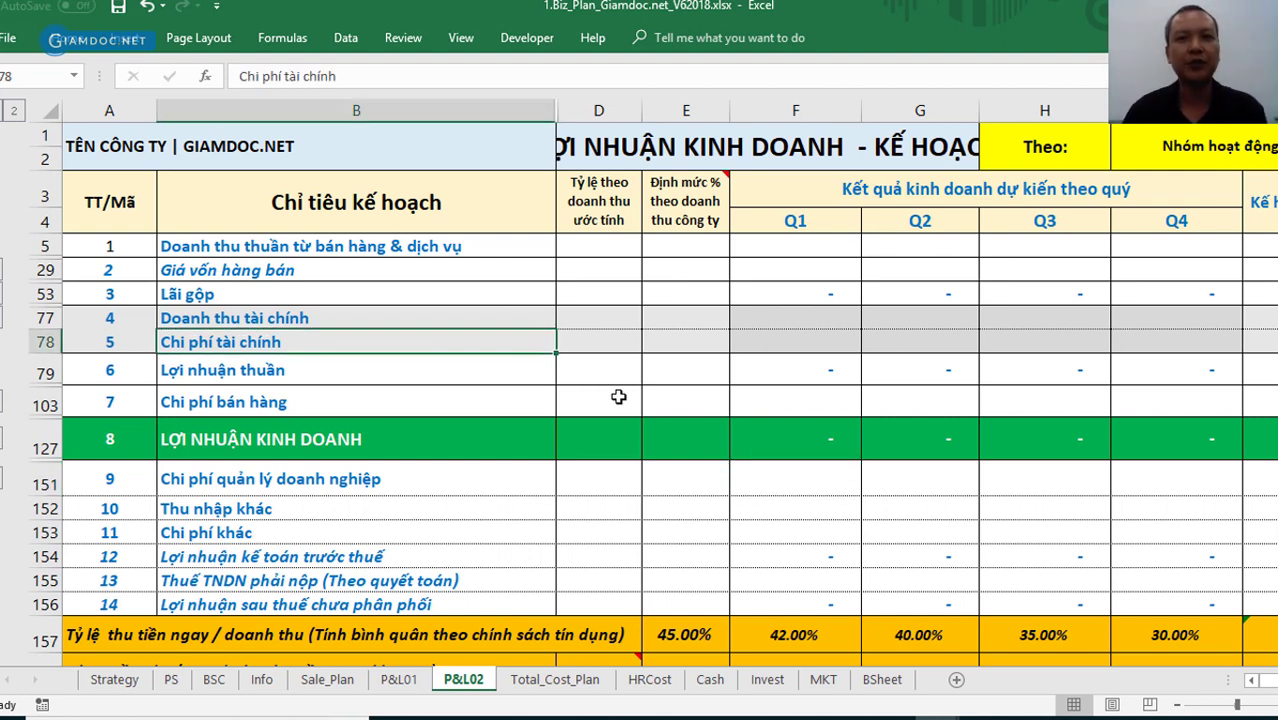
- Reduce the font size of the LỢI NHUẬN KINH DOANH - KẾ HOẠCH title to 14
left_click(731, 141)
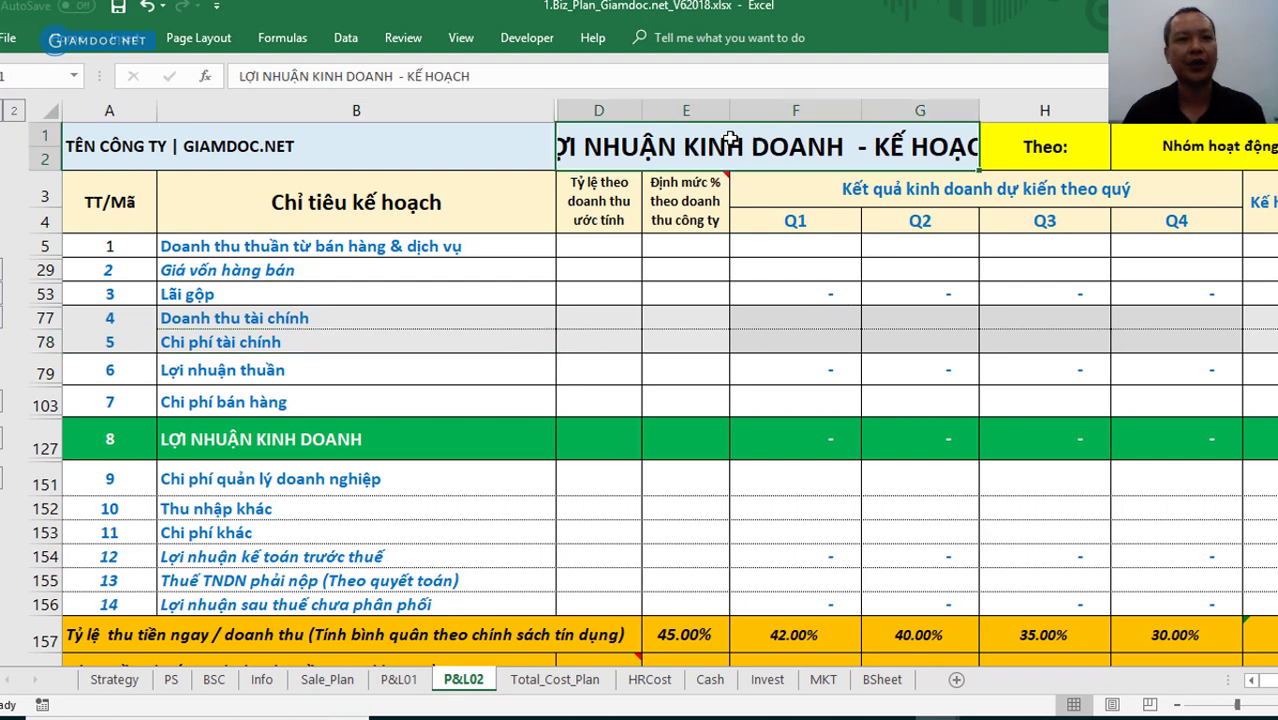
left_click(92, 38)
left_click(286, 76)
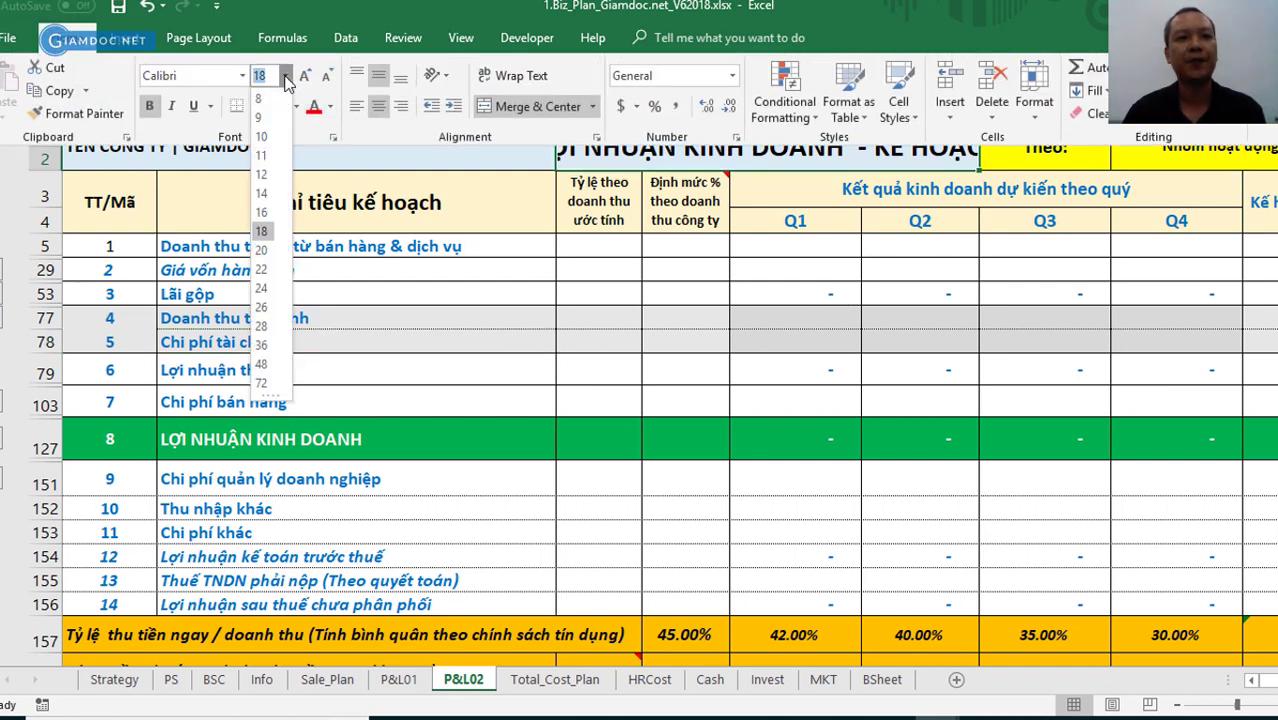
left_click(263, 213)
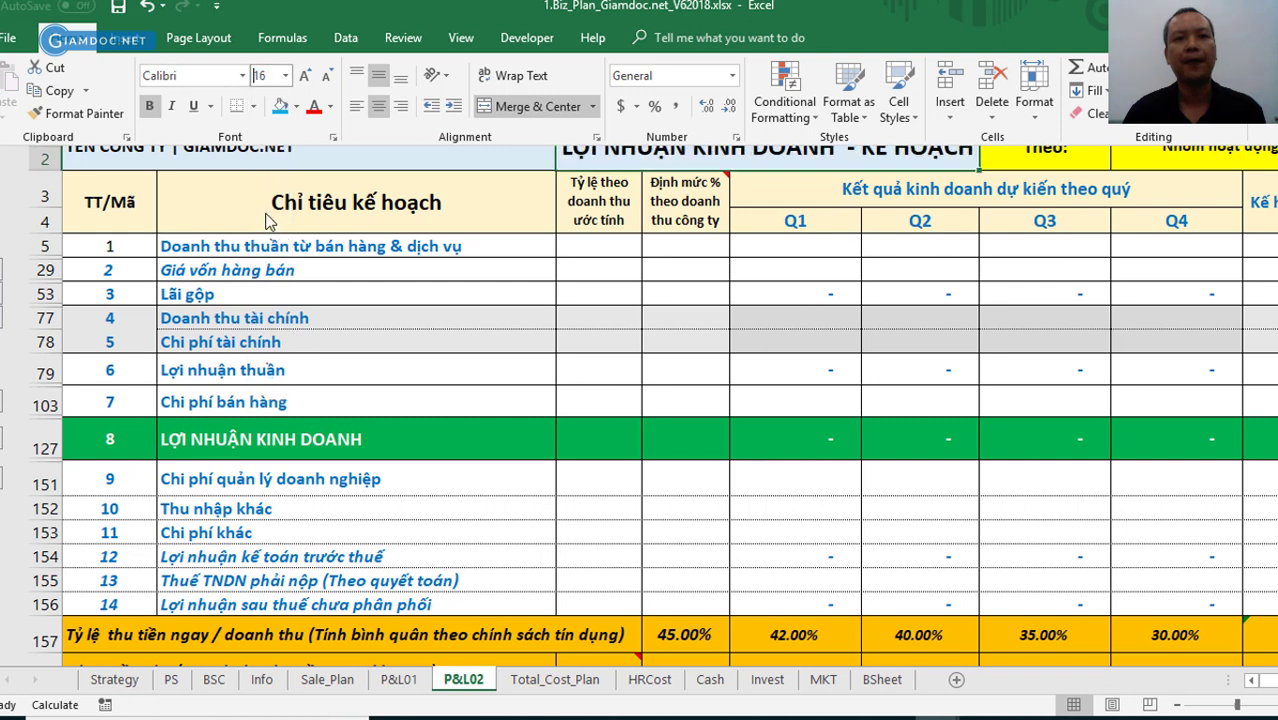
left_click(284, 76)
left_click(263, 196)
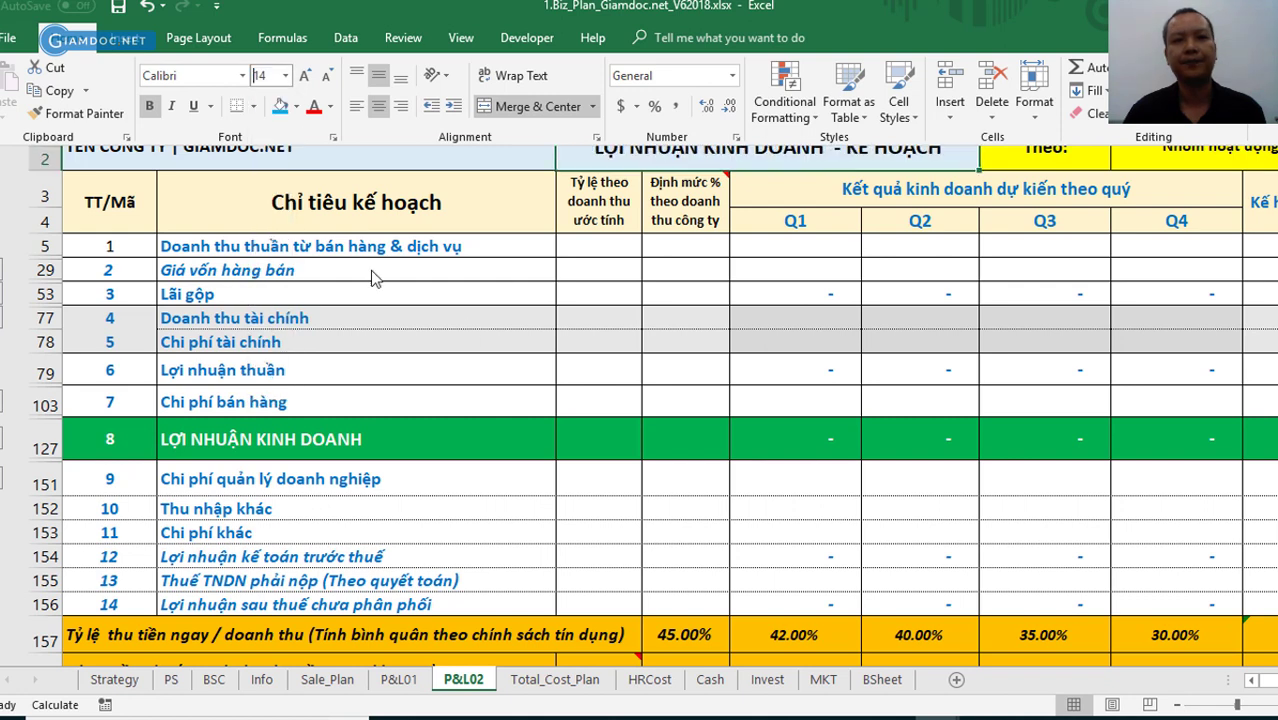
left_click(660, 348)
left_click(701, 554)
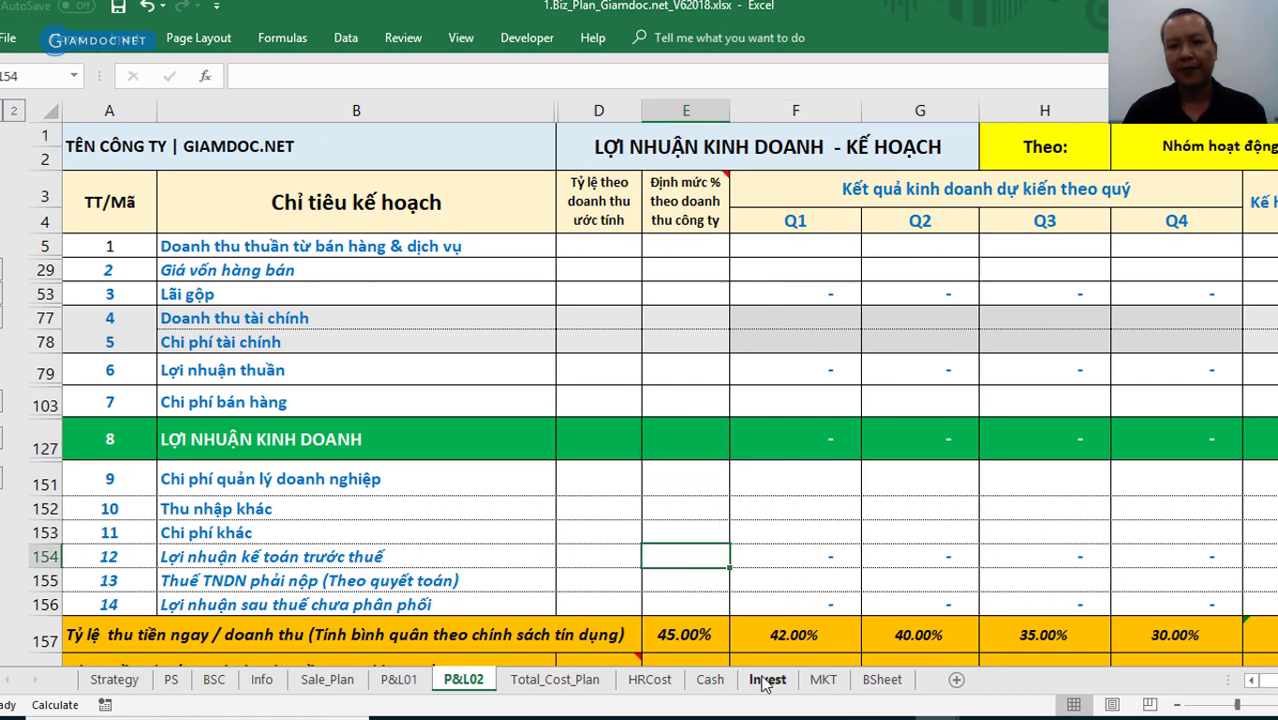
- Open the Cash sheet and view the KẾ HOẠCH DÒNG TIỀN layout from its beginning
left_click(710, 679)
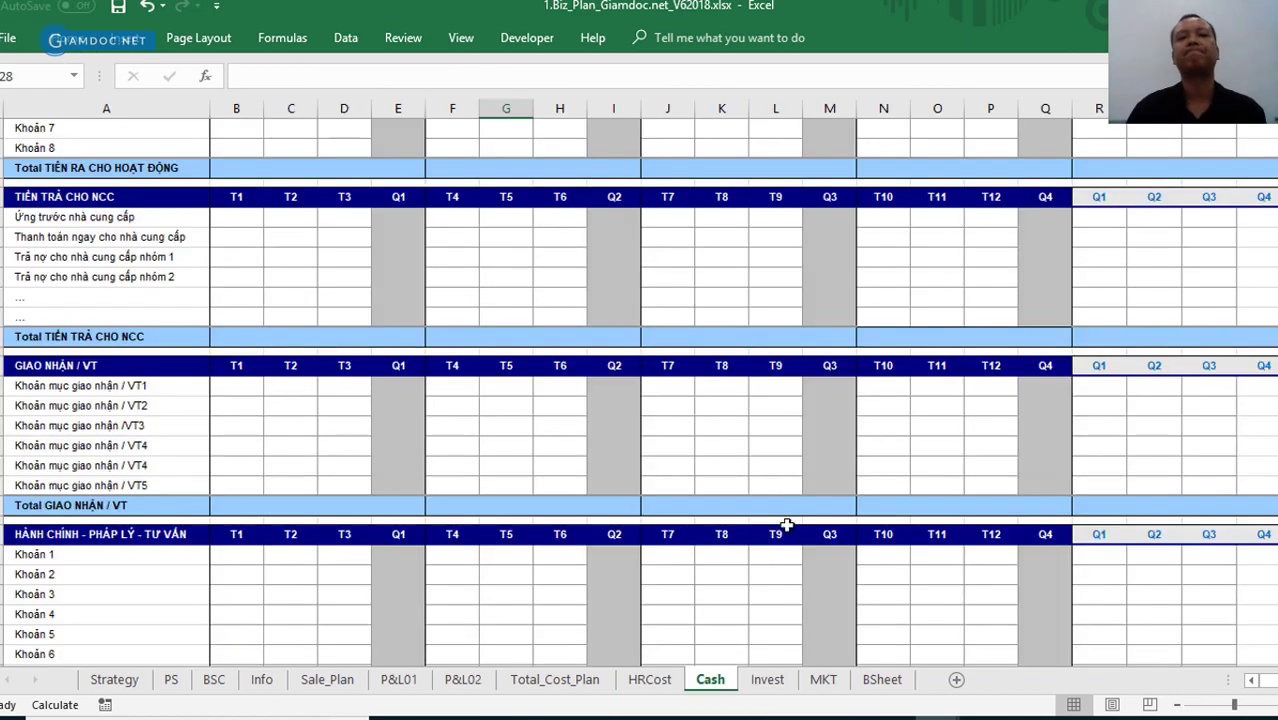
left_click(683, 420)
scroll(683, 420, "up", 10)
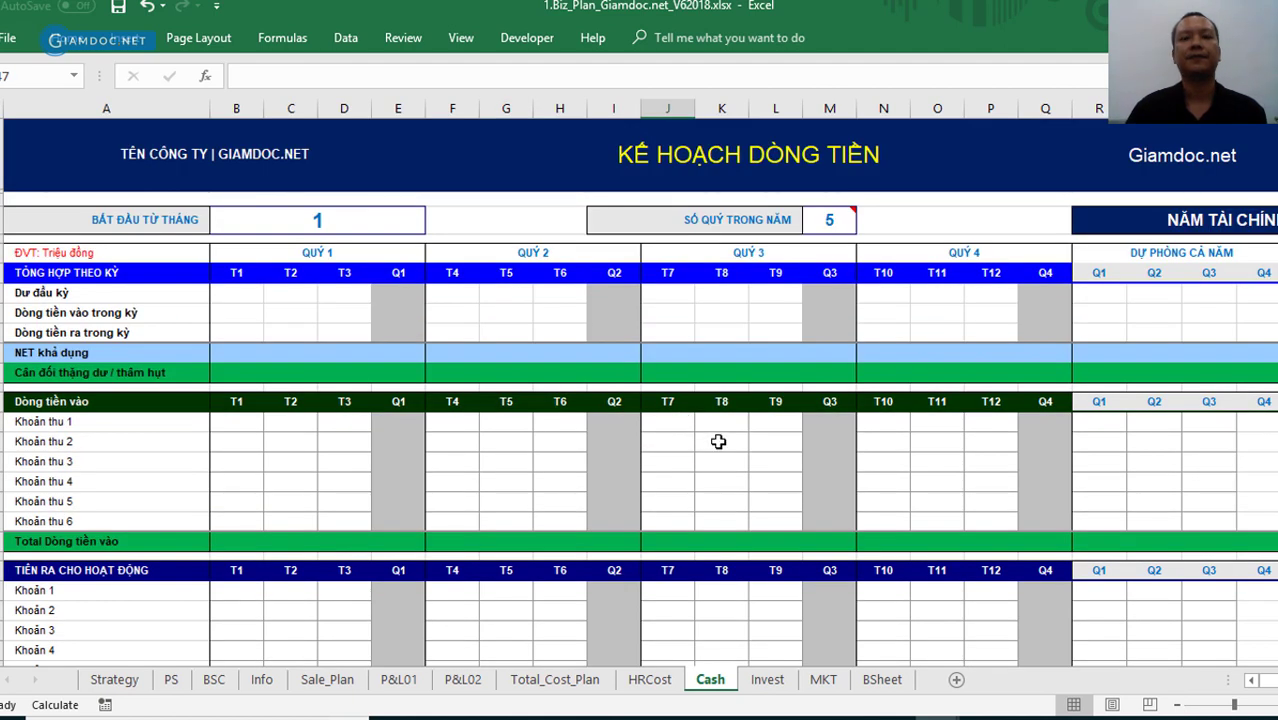
left_click(760, 463)
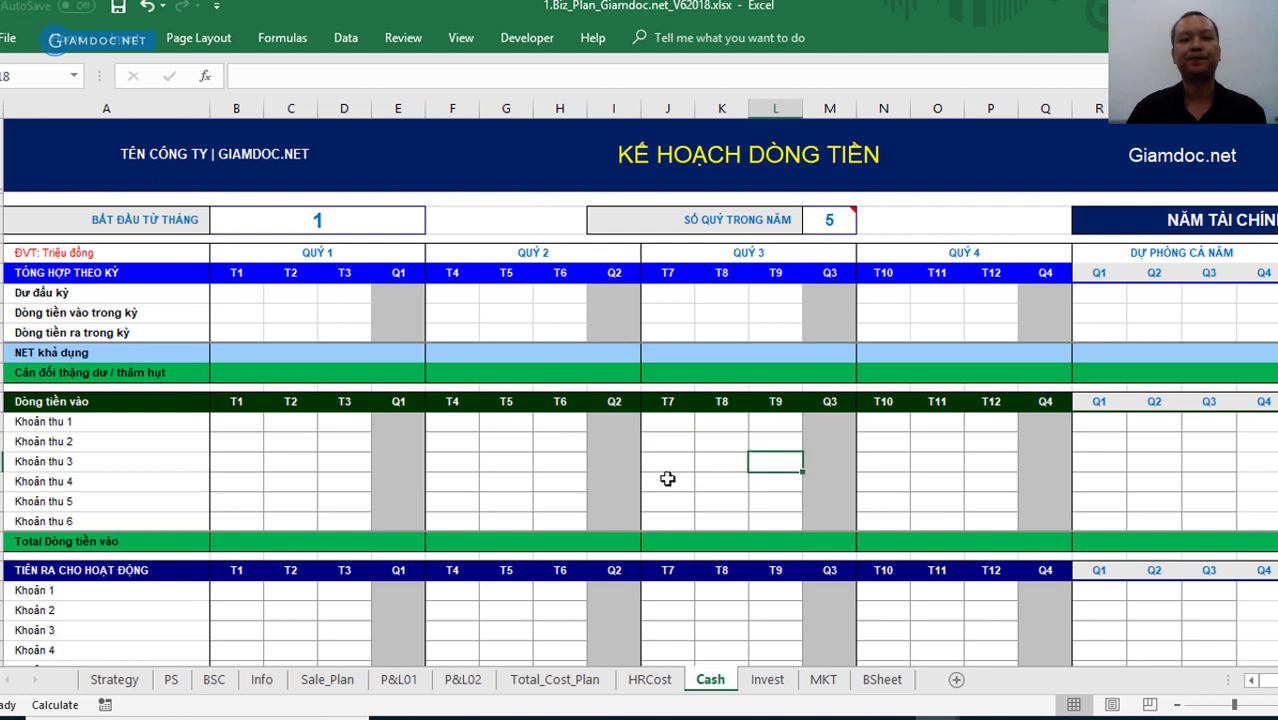
left_click(667, 427)
left_click(702, 484)
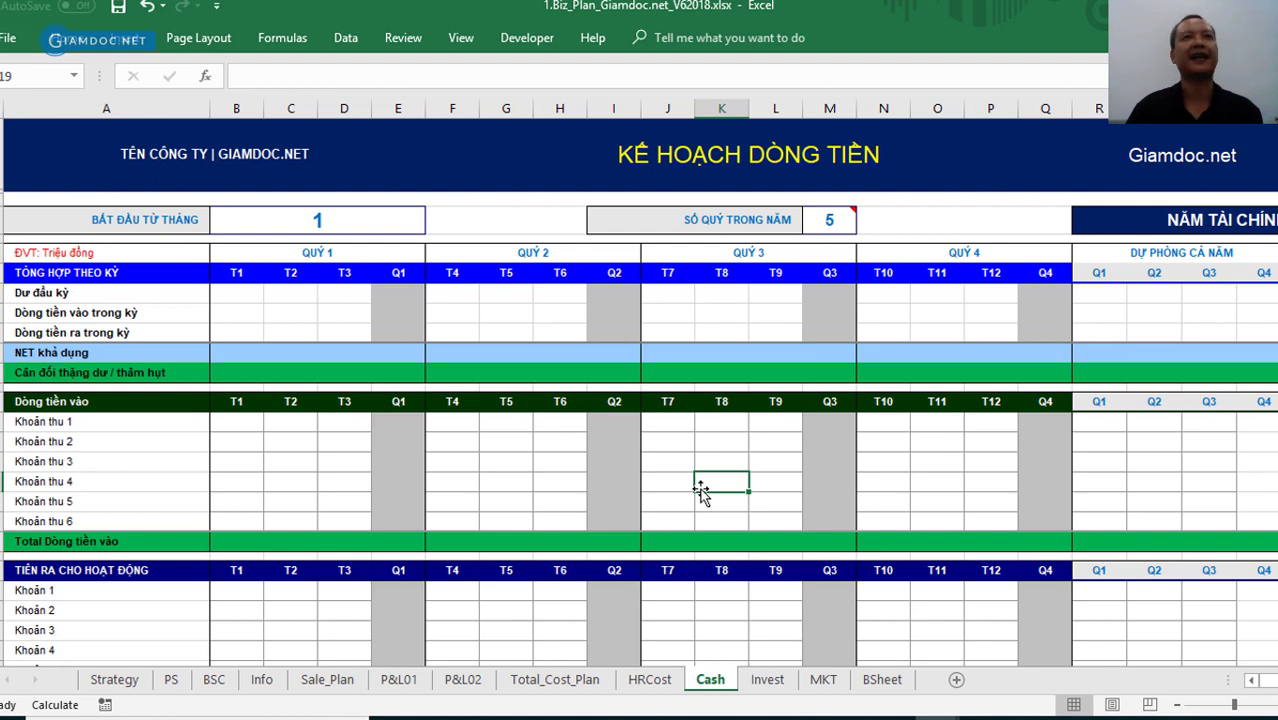
left_click(695, 440)
left_click(724, 486)
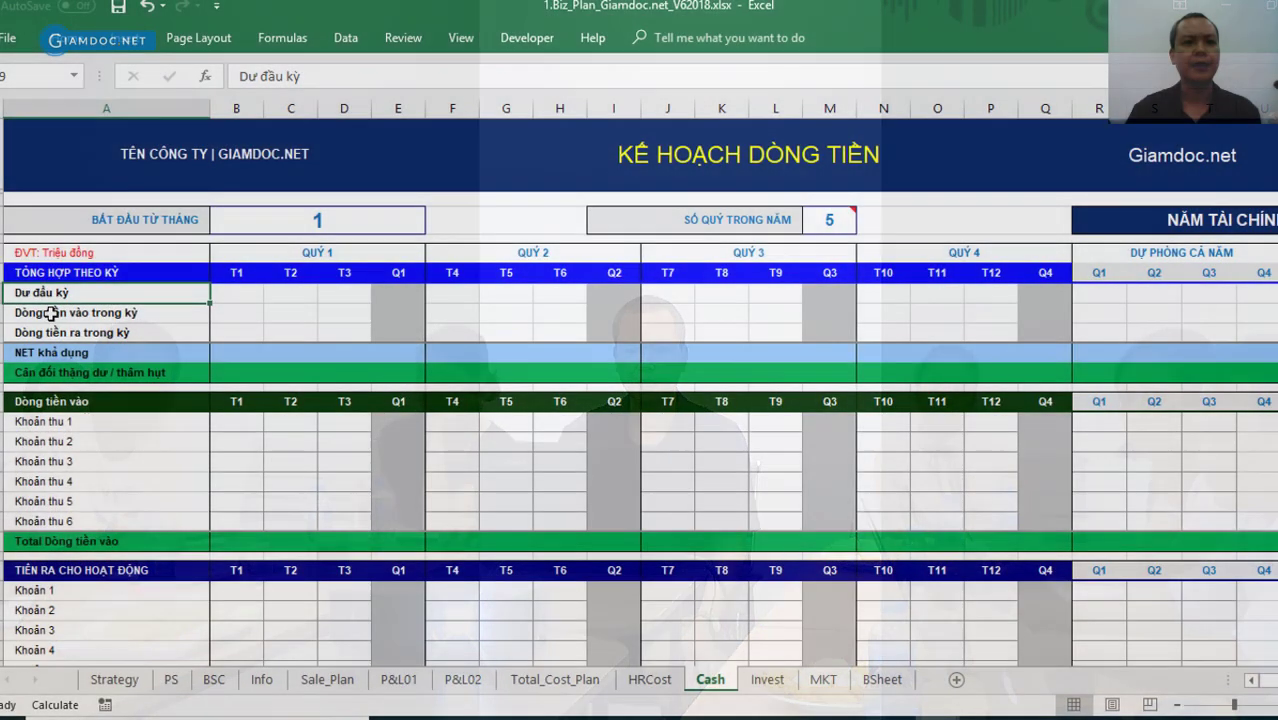
- Review the TỔNG HỢP THEO KỲ rows for cash inflow and outflow and the monthly cells under Dòng tiền vào
left_click(50, 313)
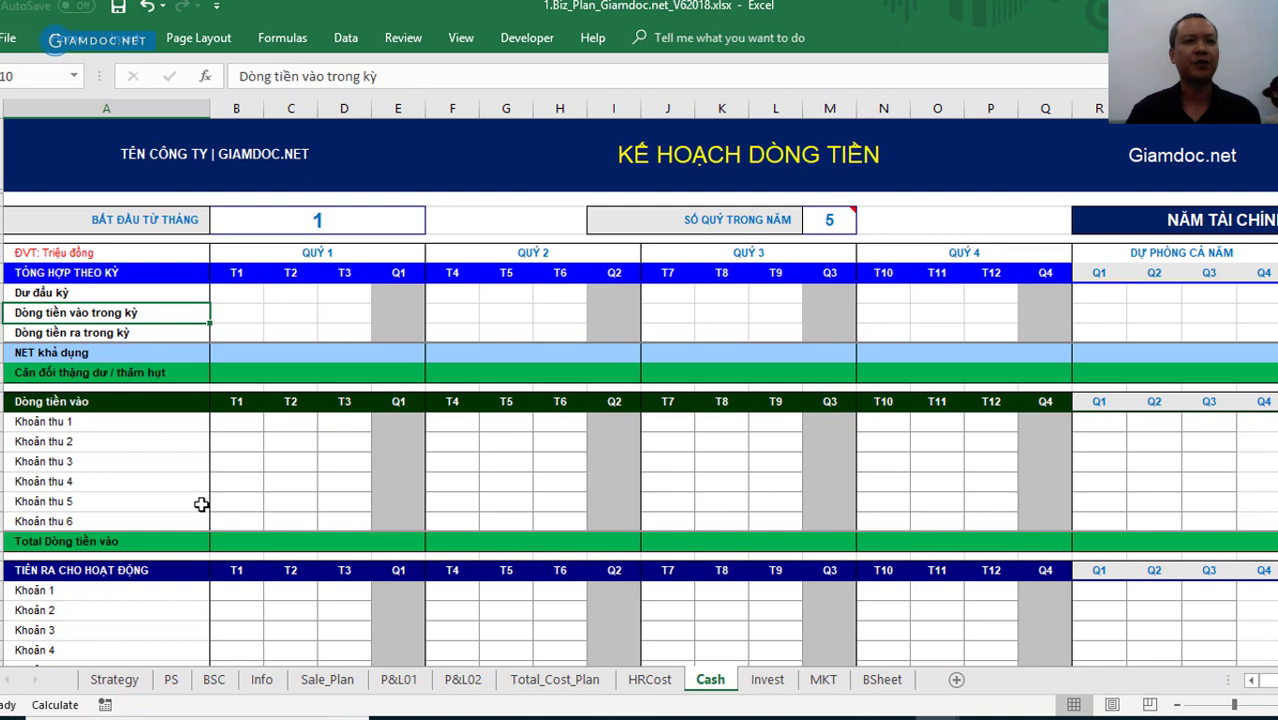
left_click(85, 333)
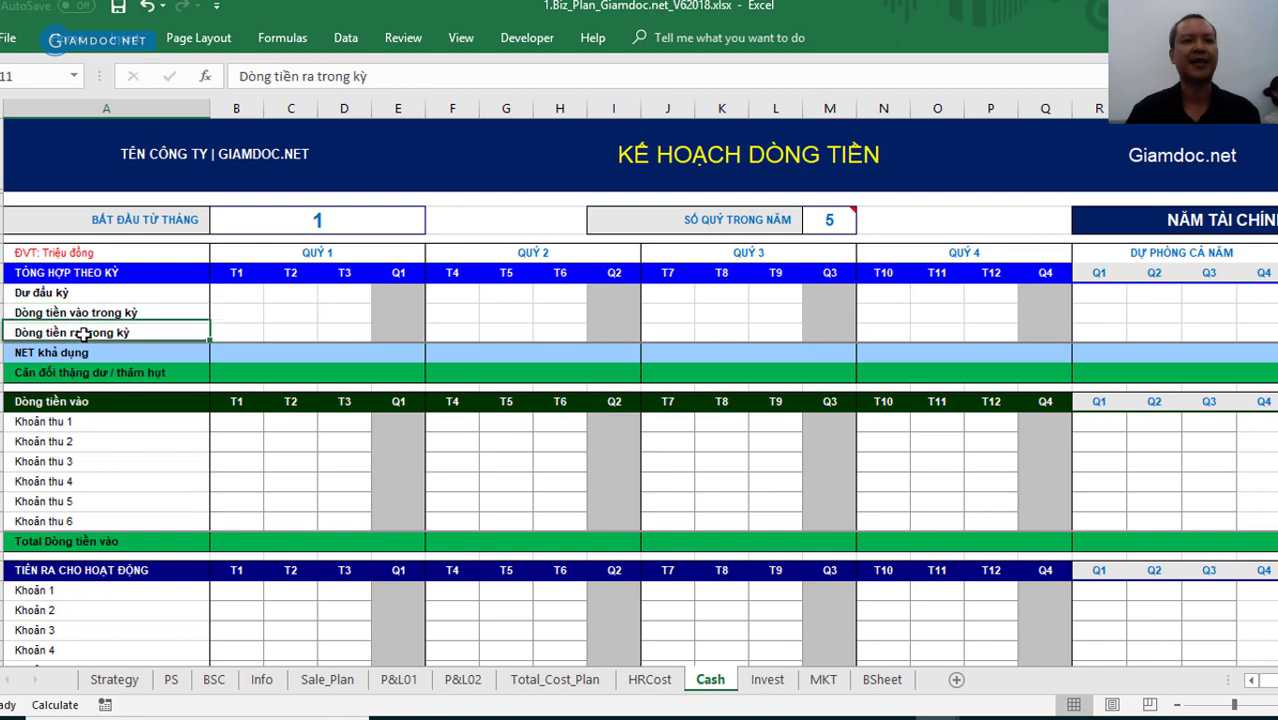
left_click(110, 372)
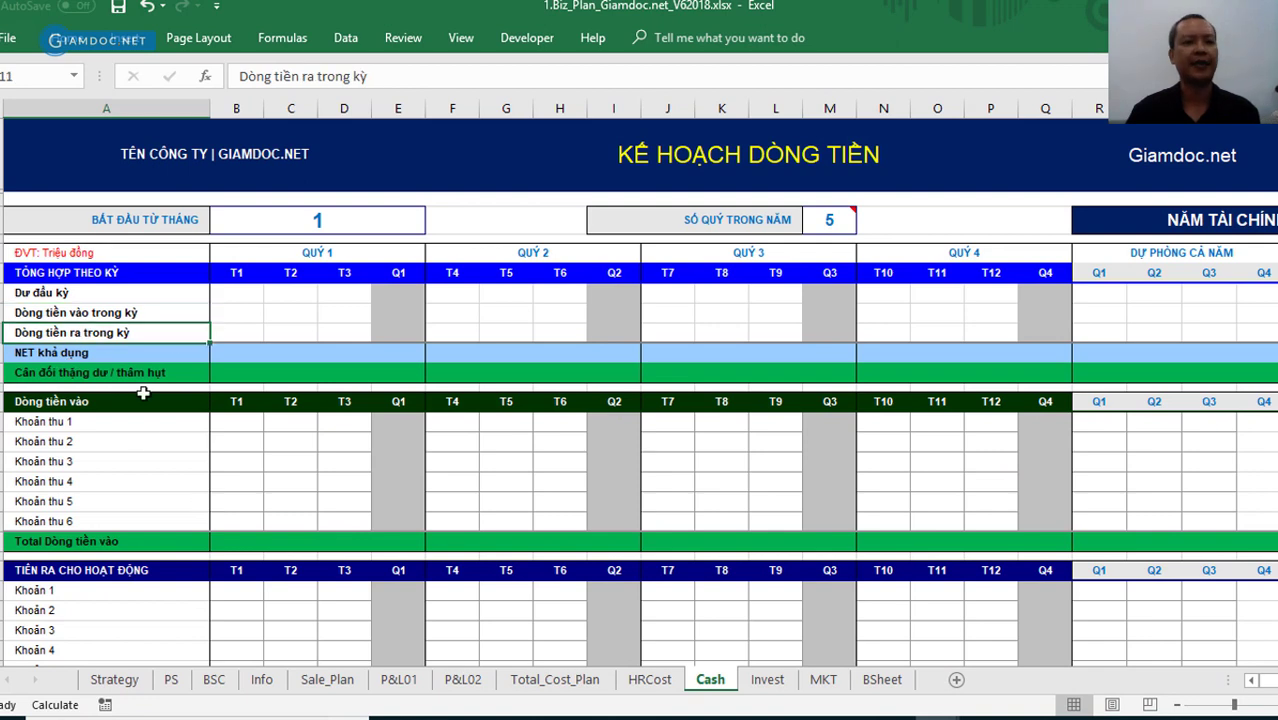
left_click(316, 462)
left_click(637, 468)
left_click(710, 463)
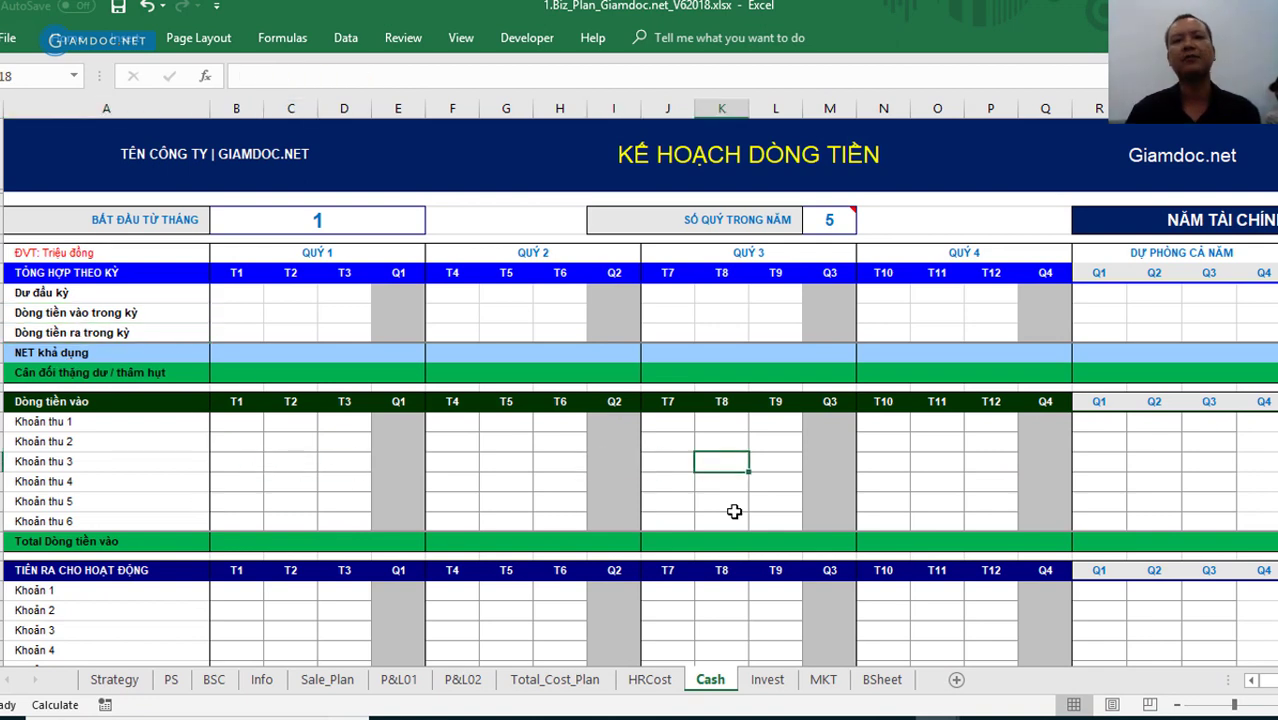
left_click(733, 505)
left_click(446, 437)
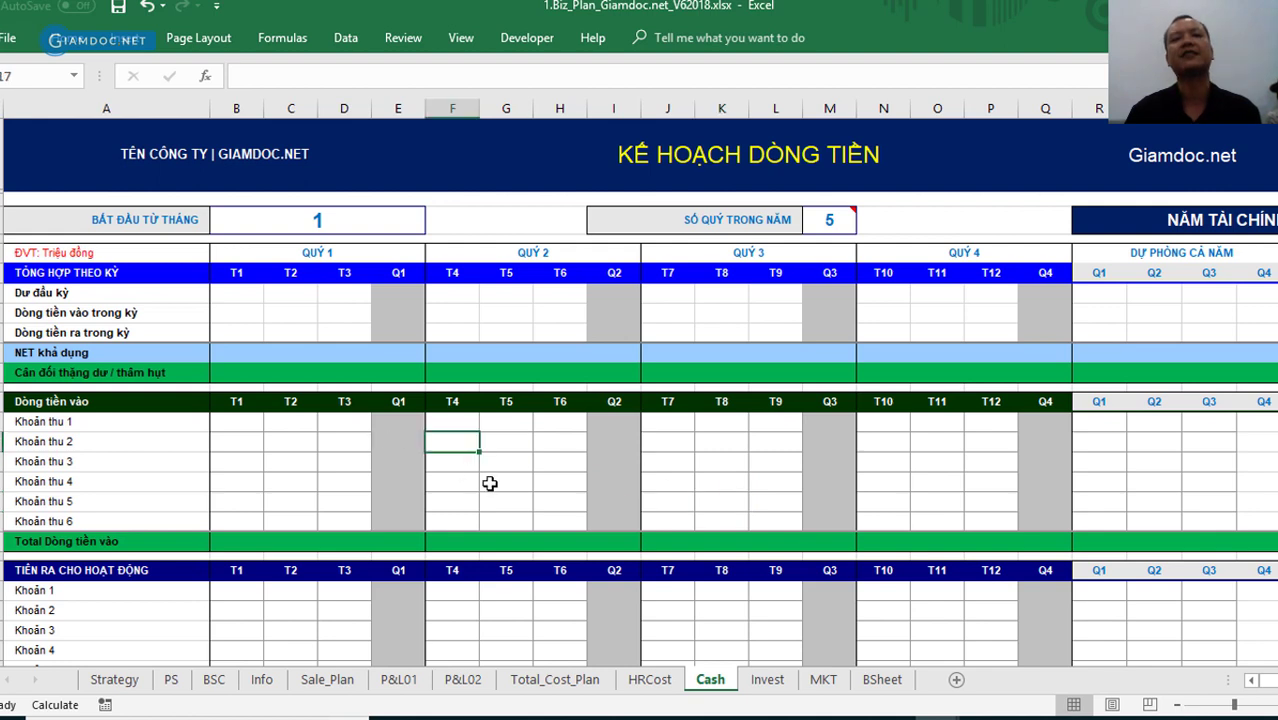
left_click(551, 463)
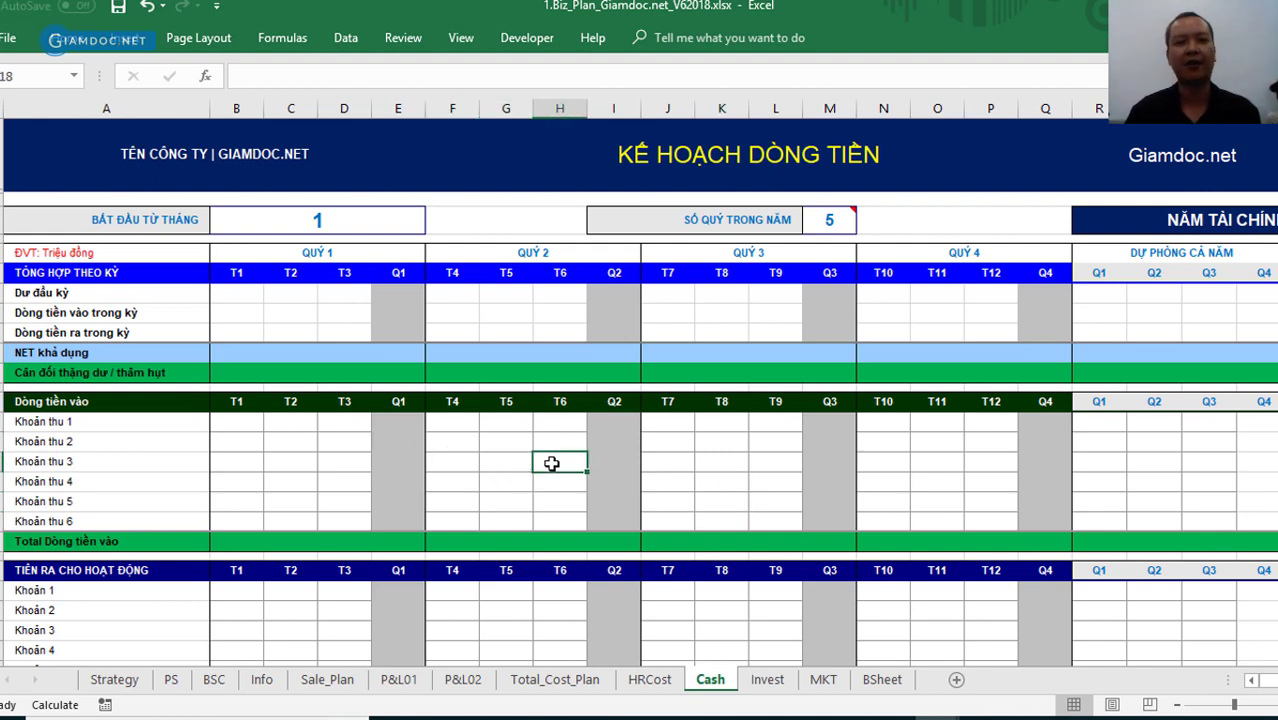
- Examine the Dòng tiền vào section's items from Khoản thu 1 to Khoản thu 6
left_click(34, 403)
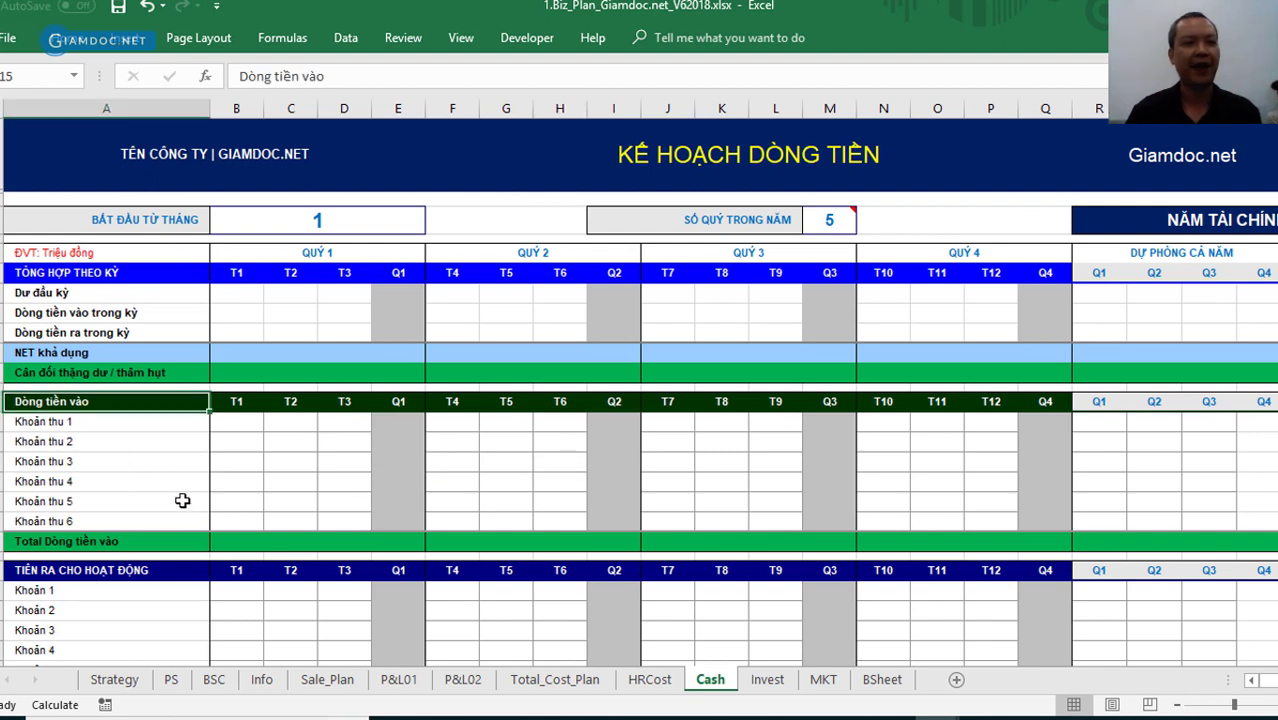
left_click(92, 425)
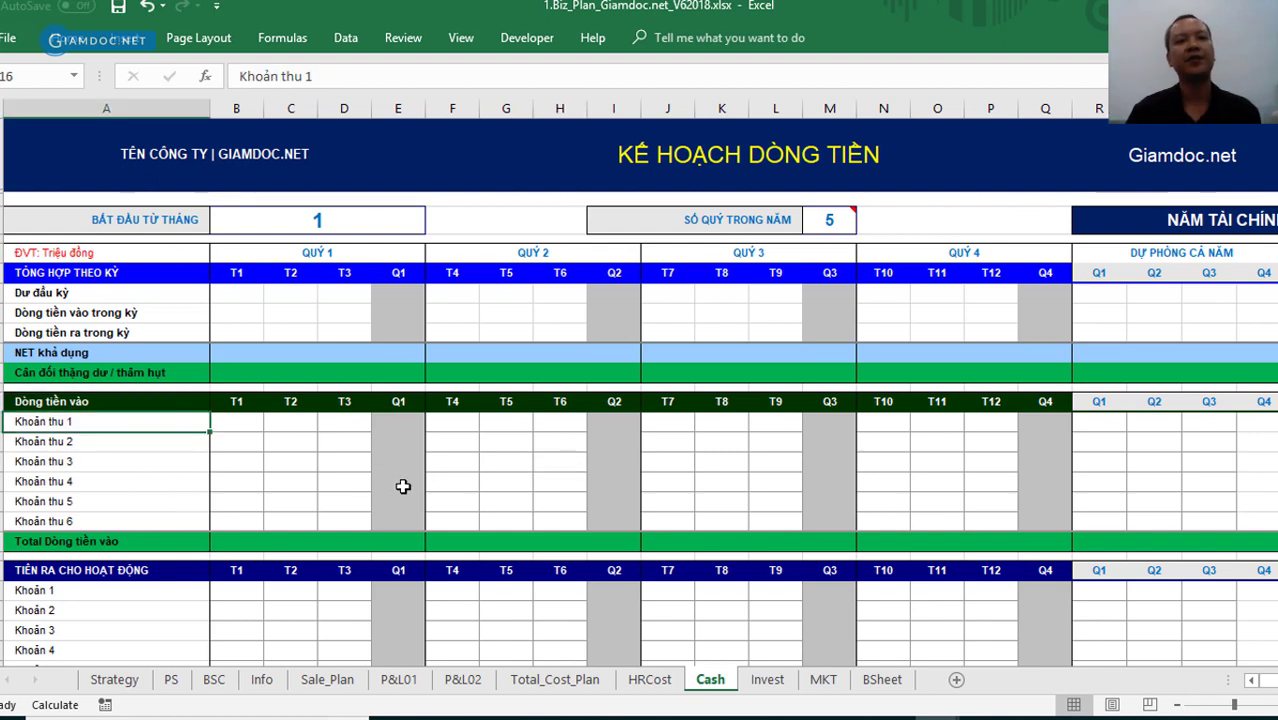
left_click(100, 488)
left_click(53, 425)
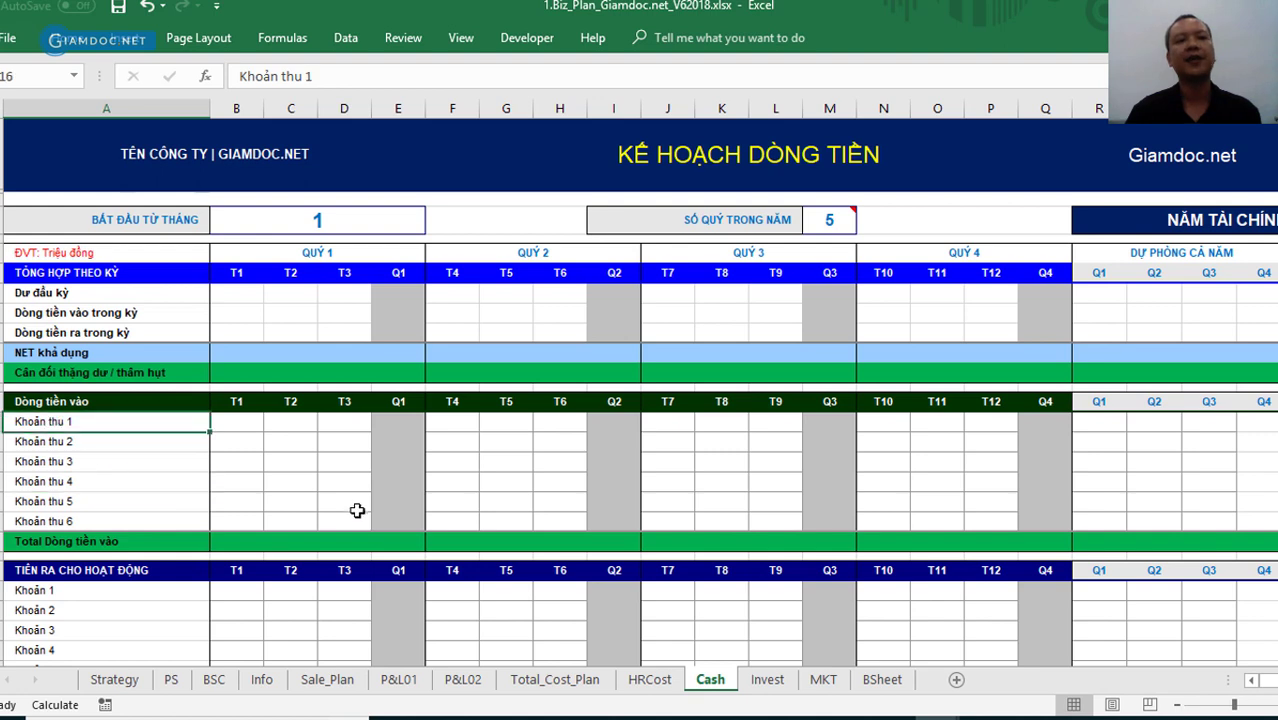
left_click(96, 445)
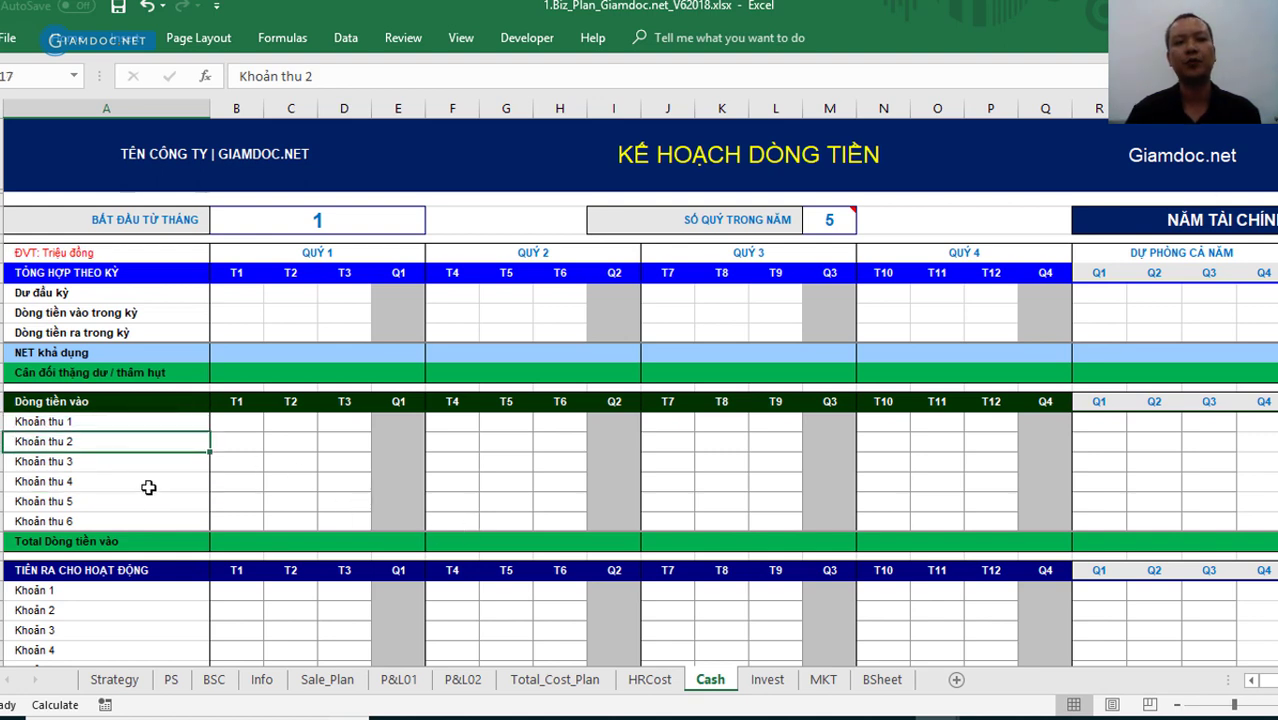
left_click(108, 466)
left_click(90, 482)
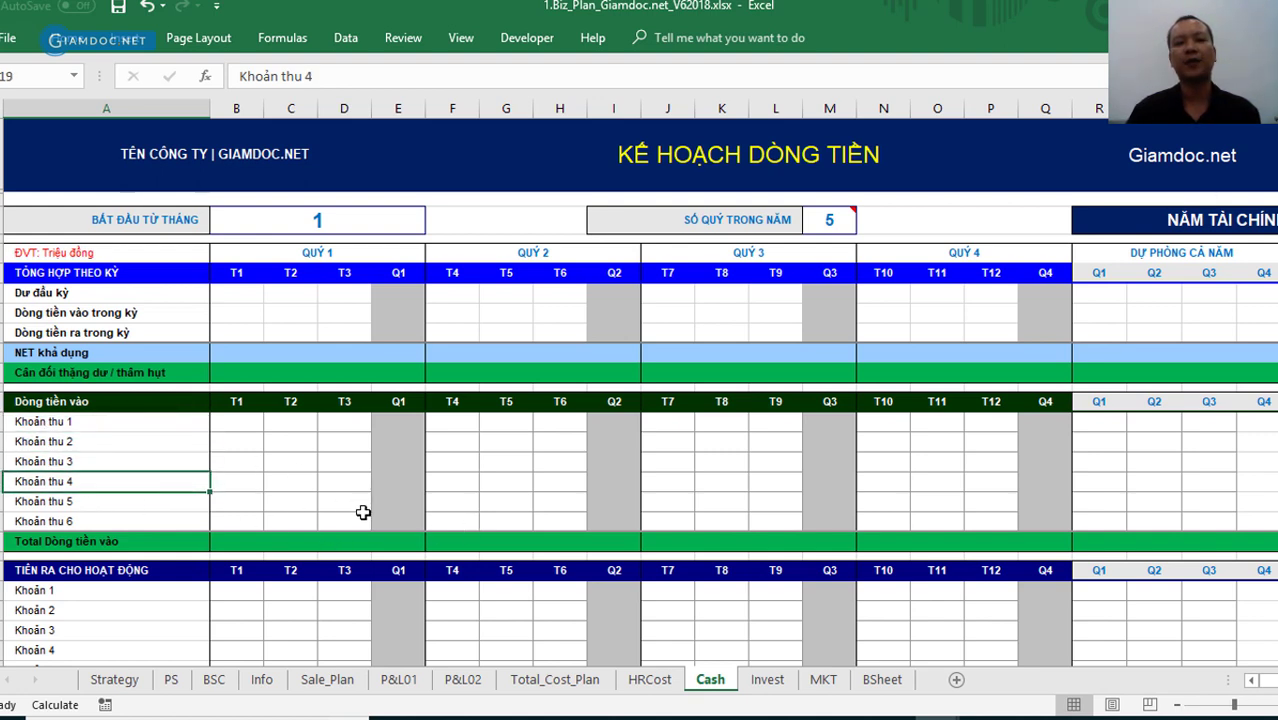
left_click(124, 505)
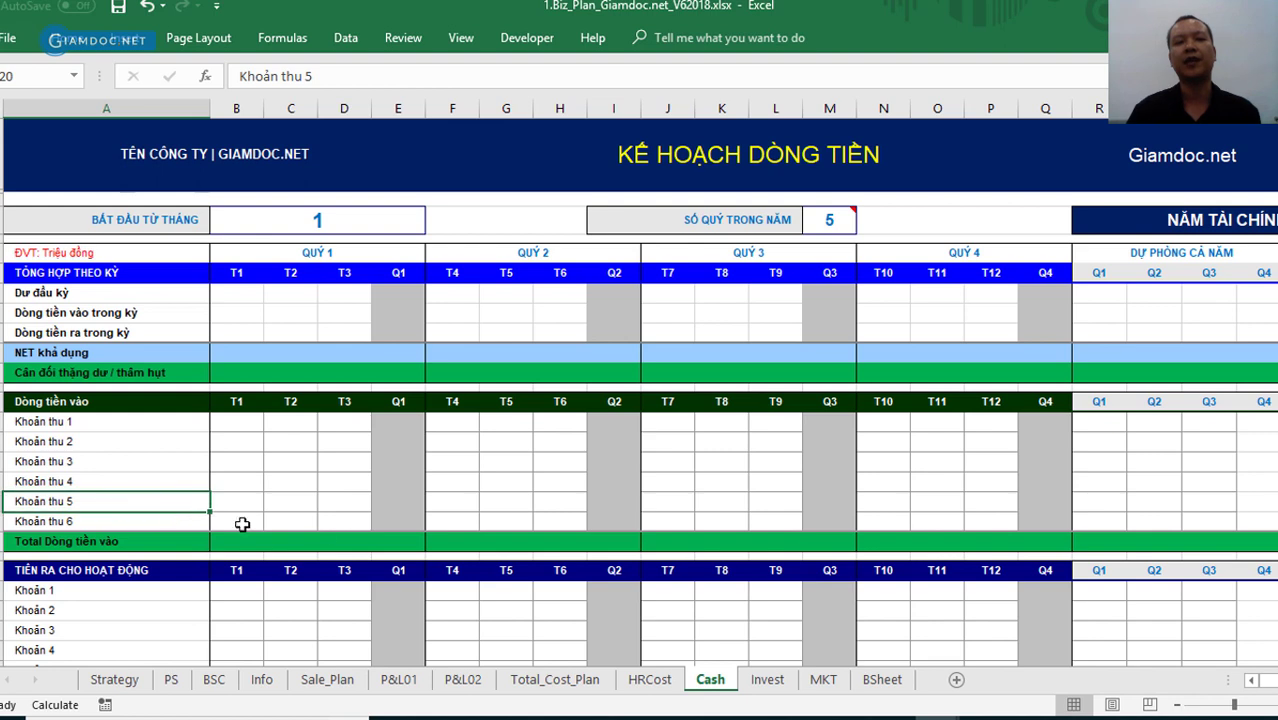
left_click(119, 520)
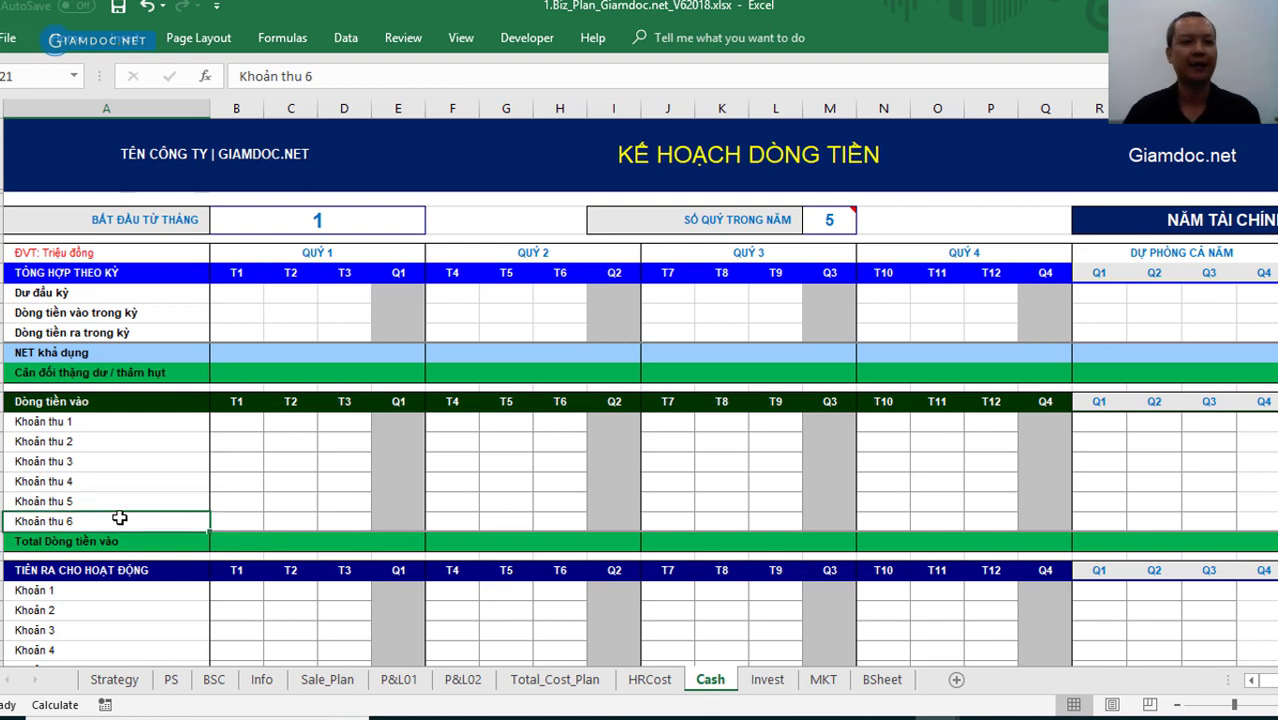
- Rename the first Dòng tiền vào item, Khoản thu 1, as "Thu từ bán hàng thu tiền ngay"
left_click(82, 422)
type("Thu")
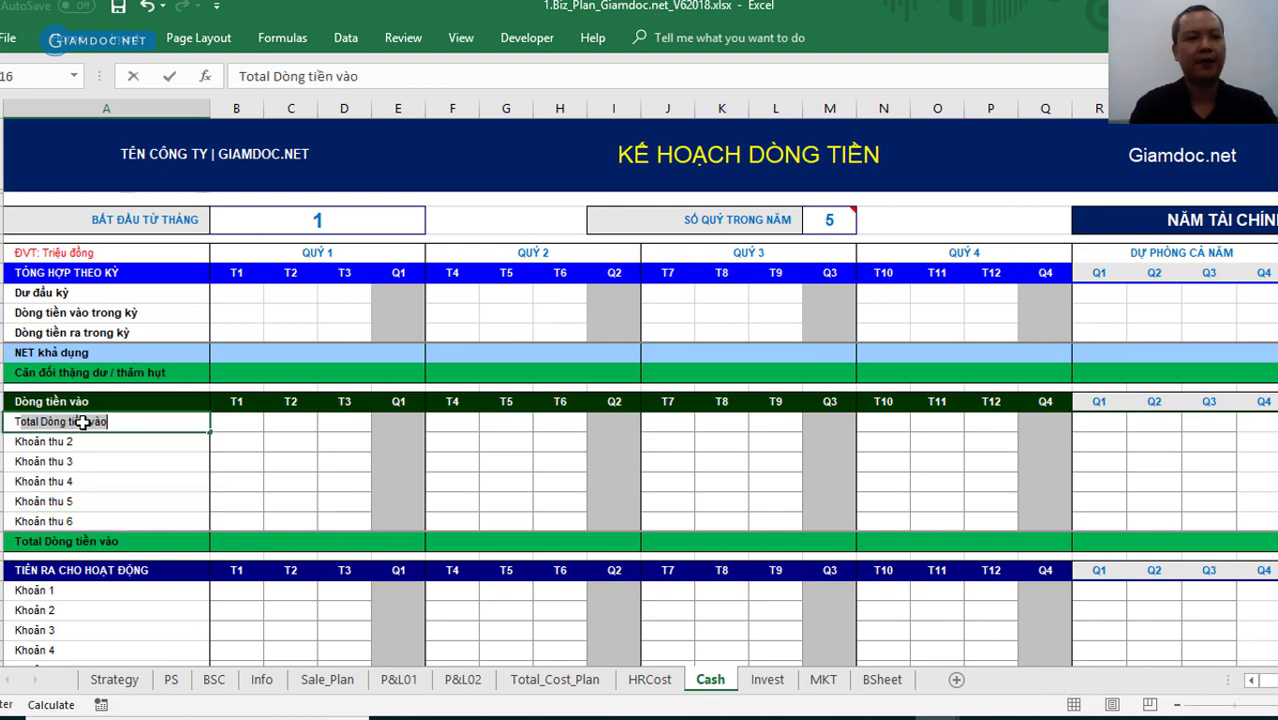
type(" từ ban")
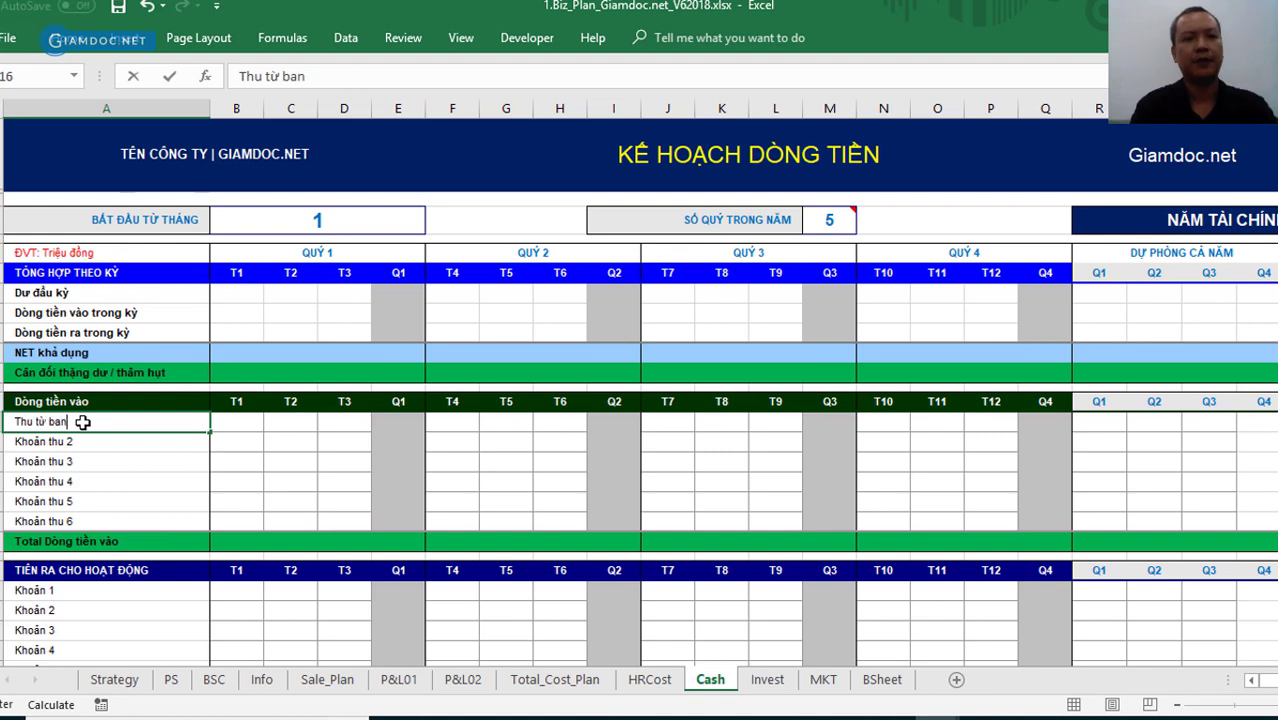
key("BackSpace")
key("BackSpace")
type("án hàng thu tiền ")
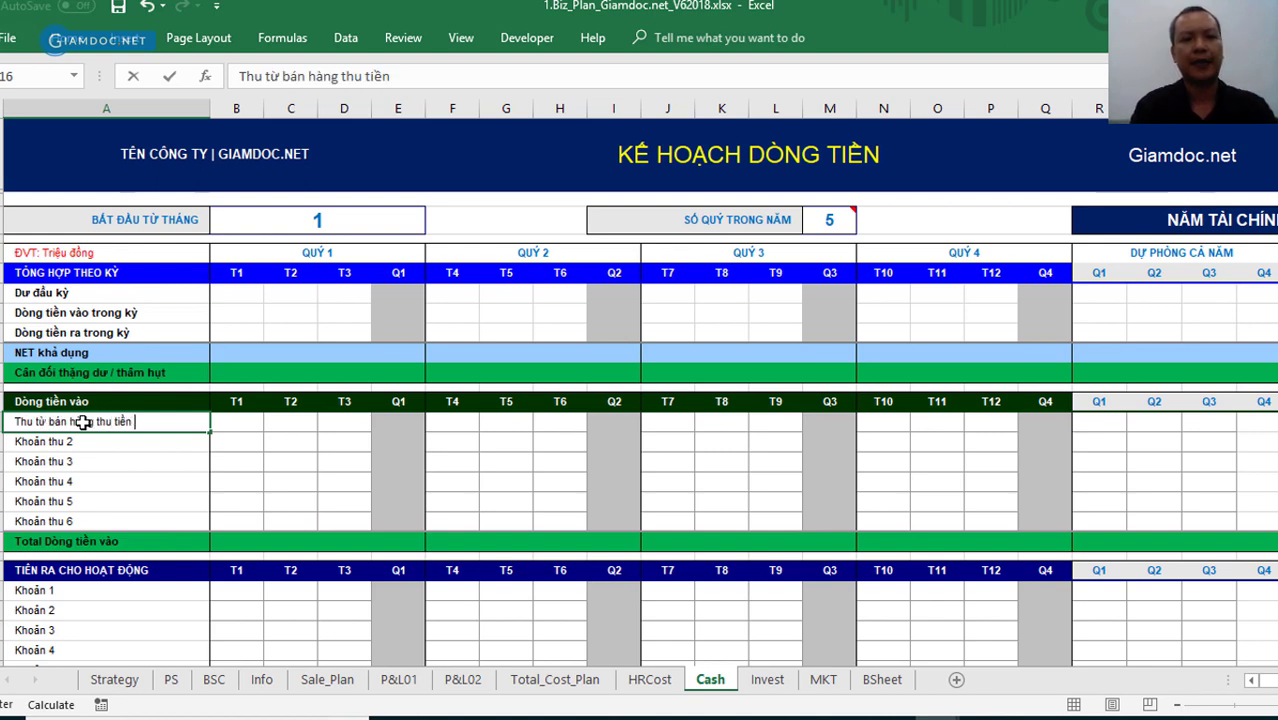
type("ngay")
key("Return")
- Rename the second cash inflow item, Khoản thu 2, as "Thu từ thu hồi nợ phải thu"
type("Thu t")
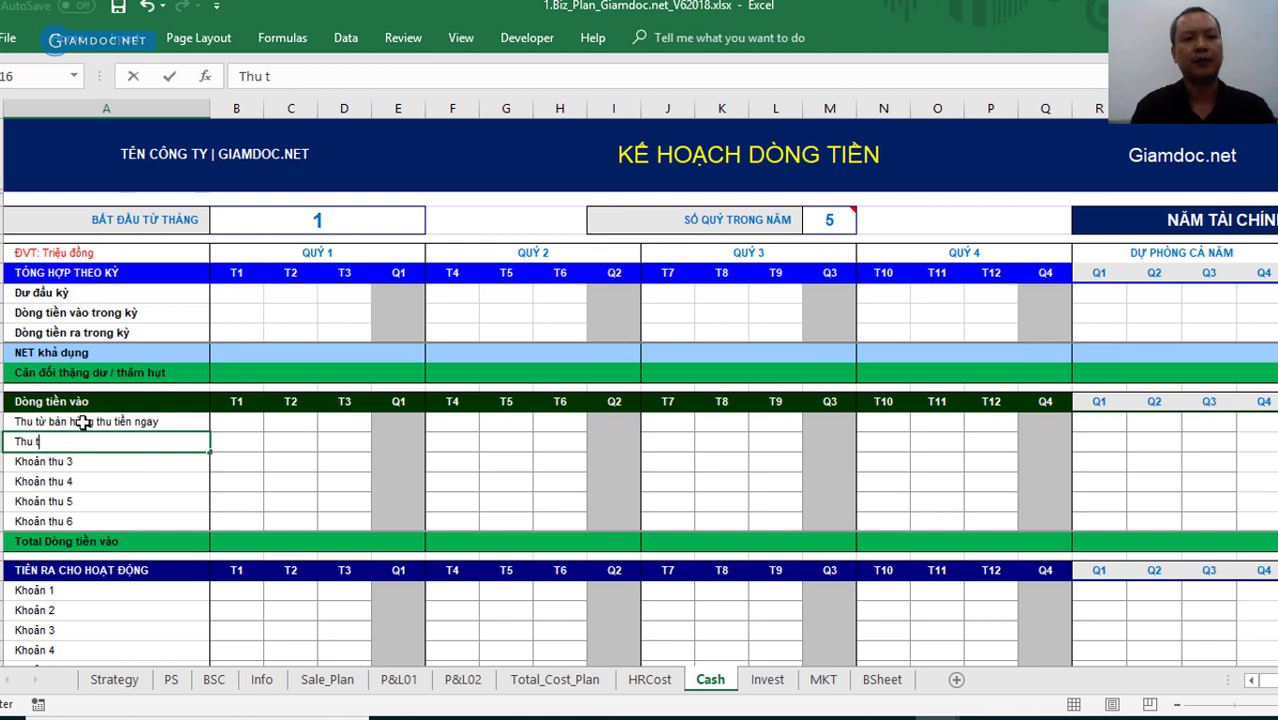
type("ừ thu hồi")
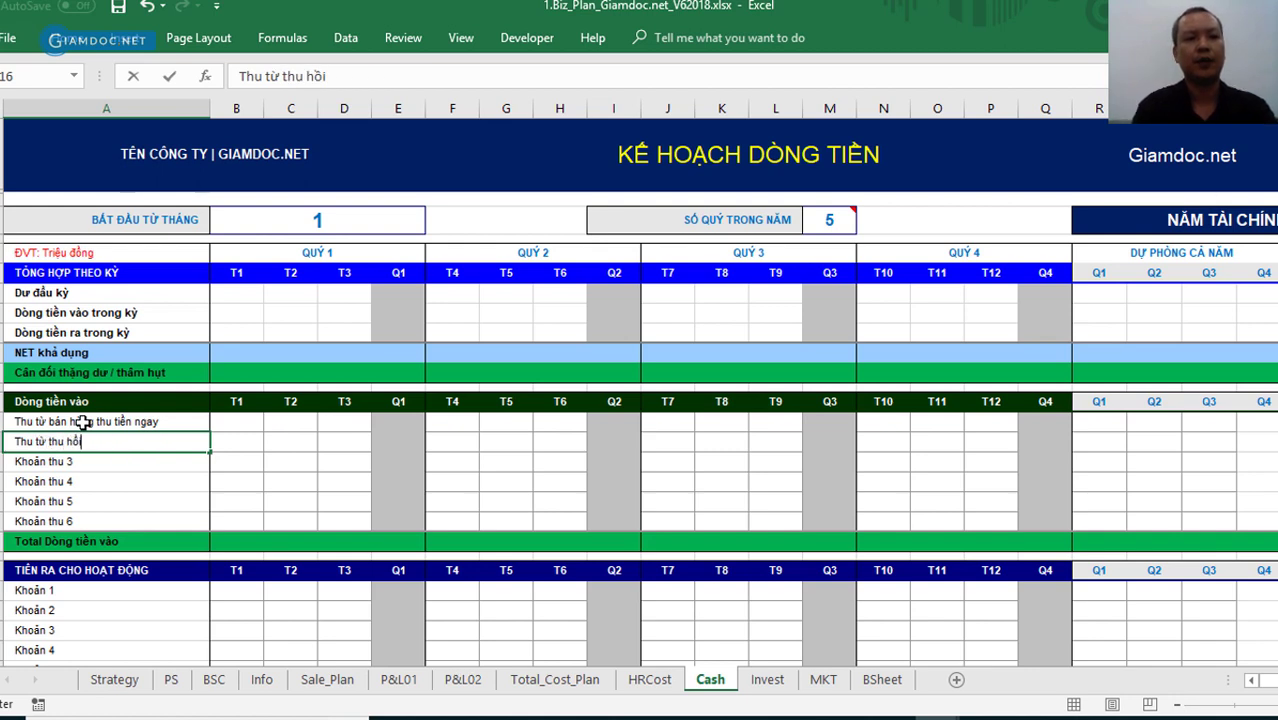
type(" nợ pha")
type("i thu")
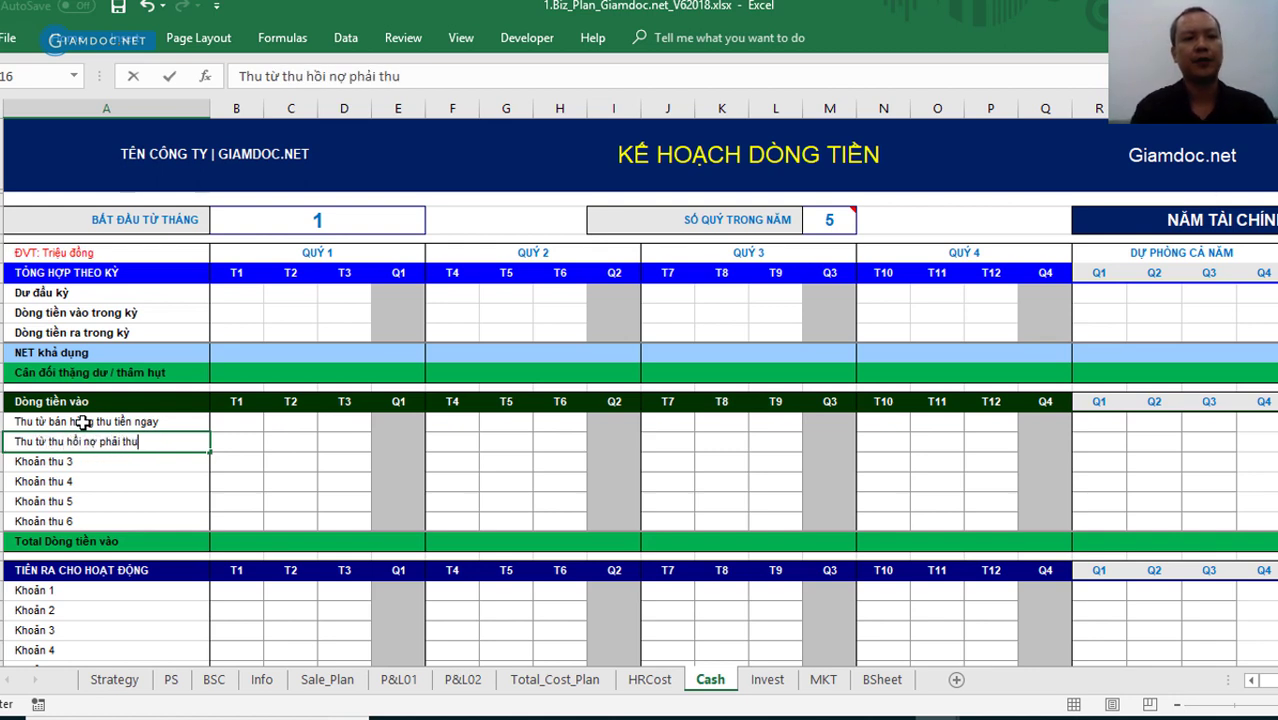
key("Return")
- Rename the third cash inflow item, Khoản thu 3, as "Thu từ vay ngắn hạn ngân hàng"
type("Thu từ vay ")
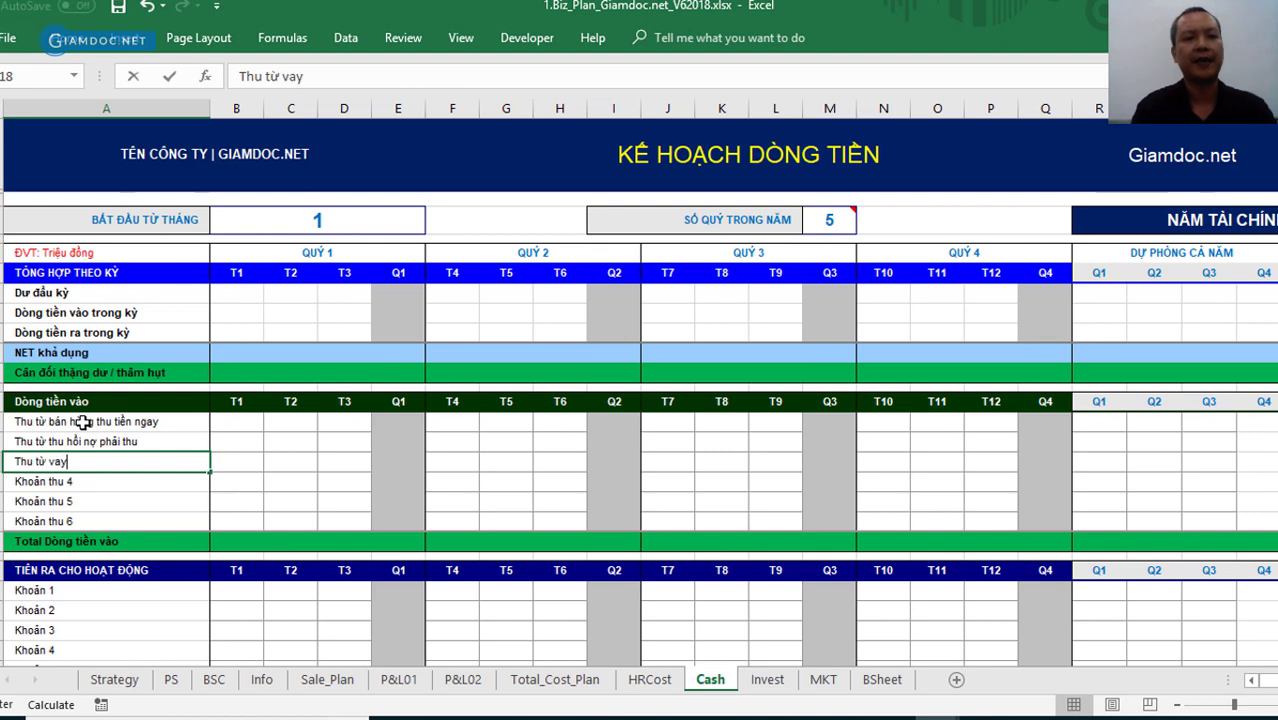
type("ngắn han")
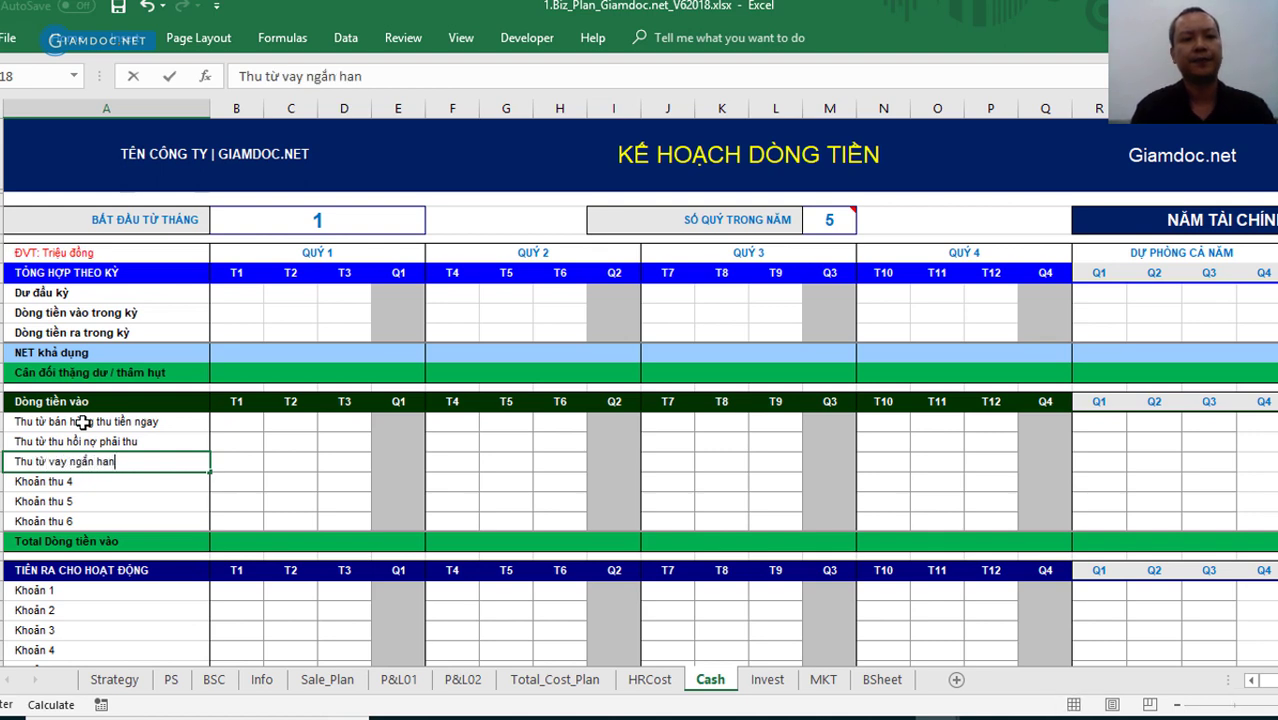
type(" ngân hangf")
key("Return")
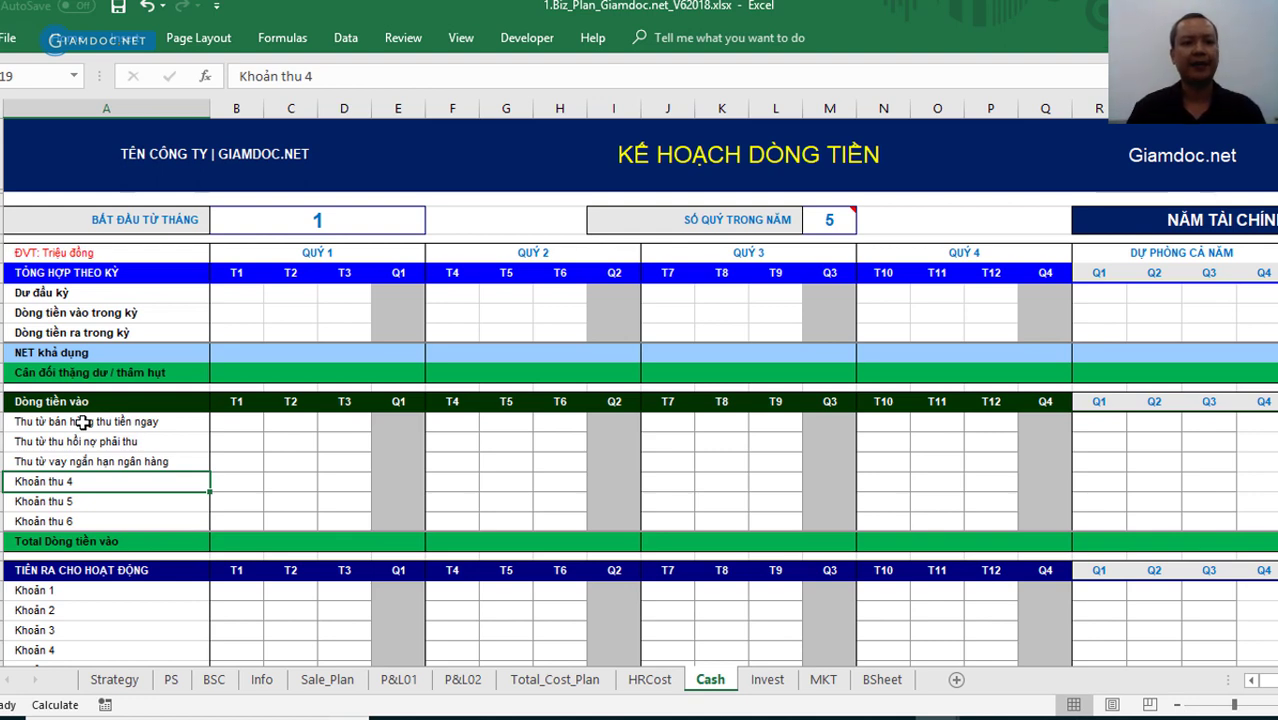
- Review the first-quarter cells of Total Dòng tiền vào and the TIỀN RA CHO HOẠT ĐỘNG items from Khoản 1 to Khoản 8
left_click_drag(237, 540, 371, 540)
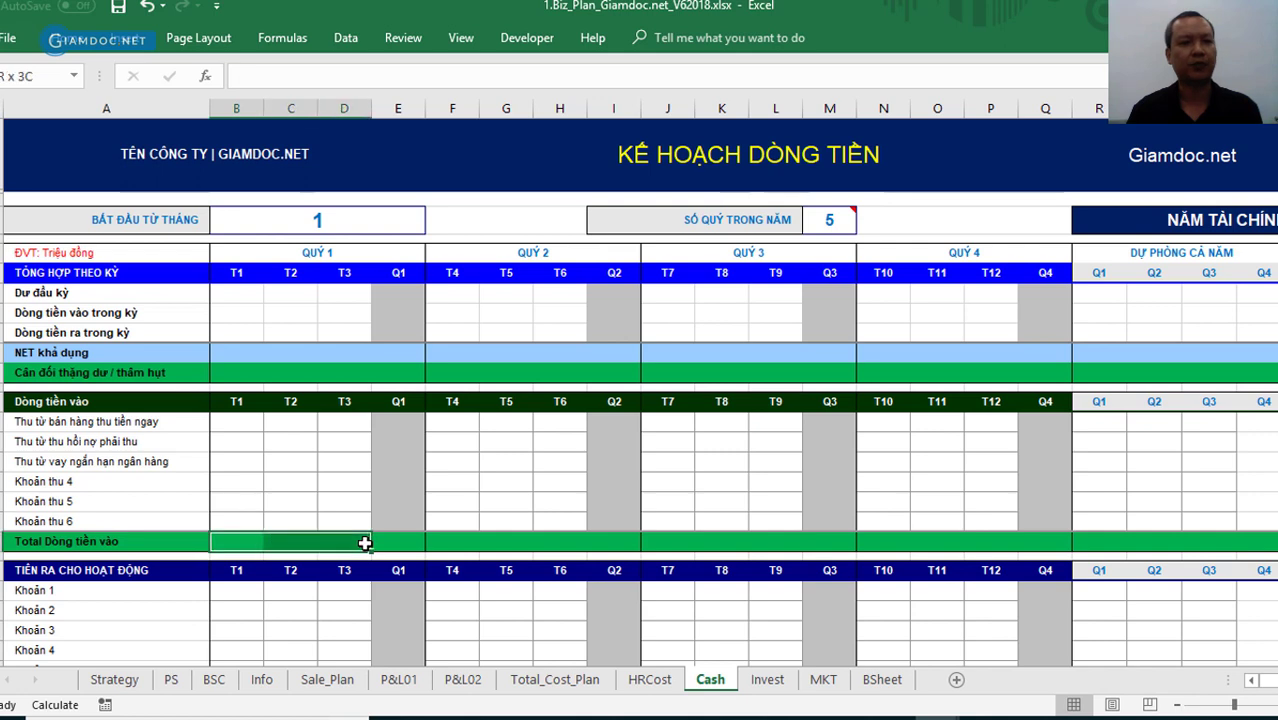
scroll(364, 521, "down", 4)
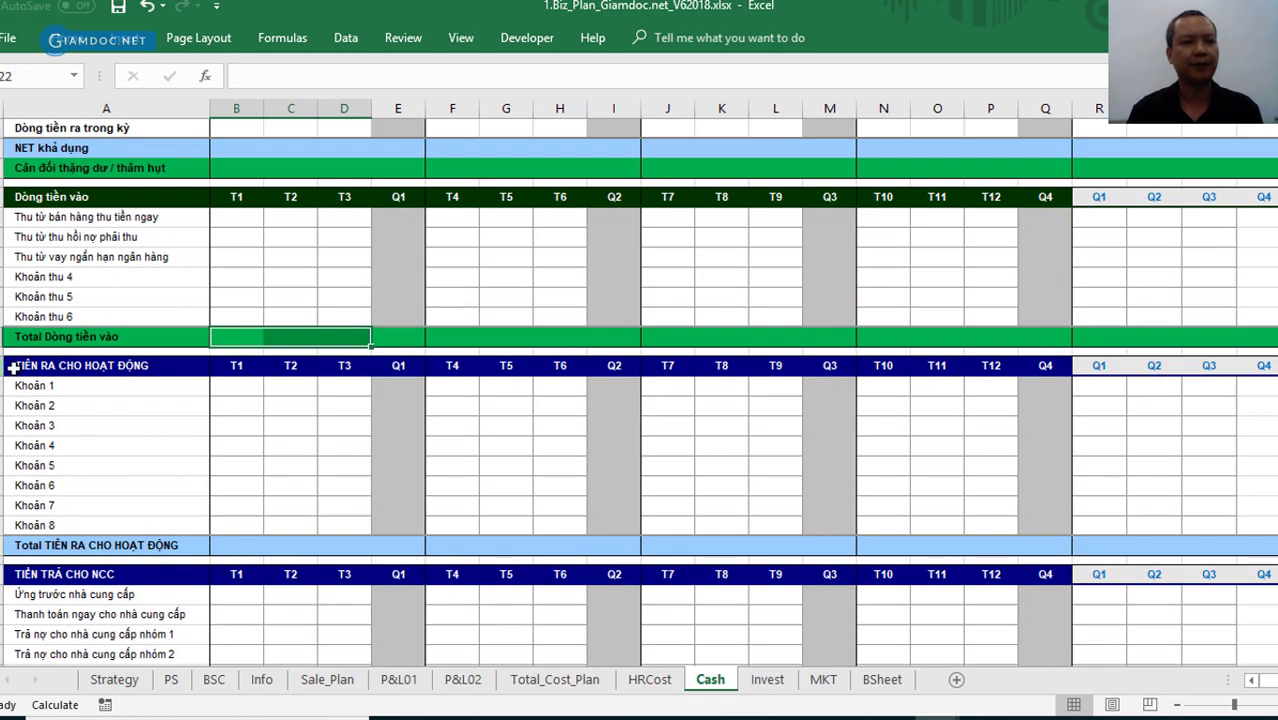
left_click(48, 368)
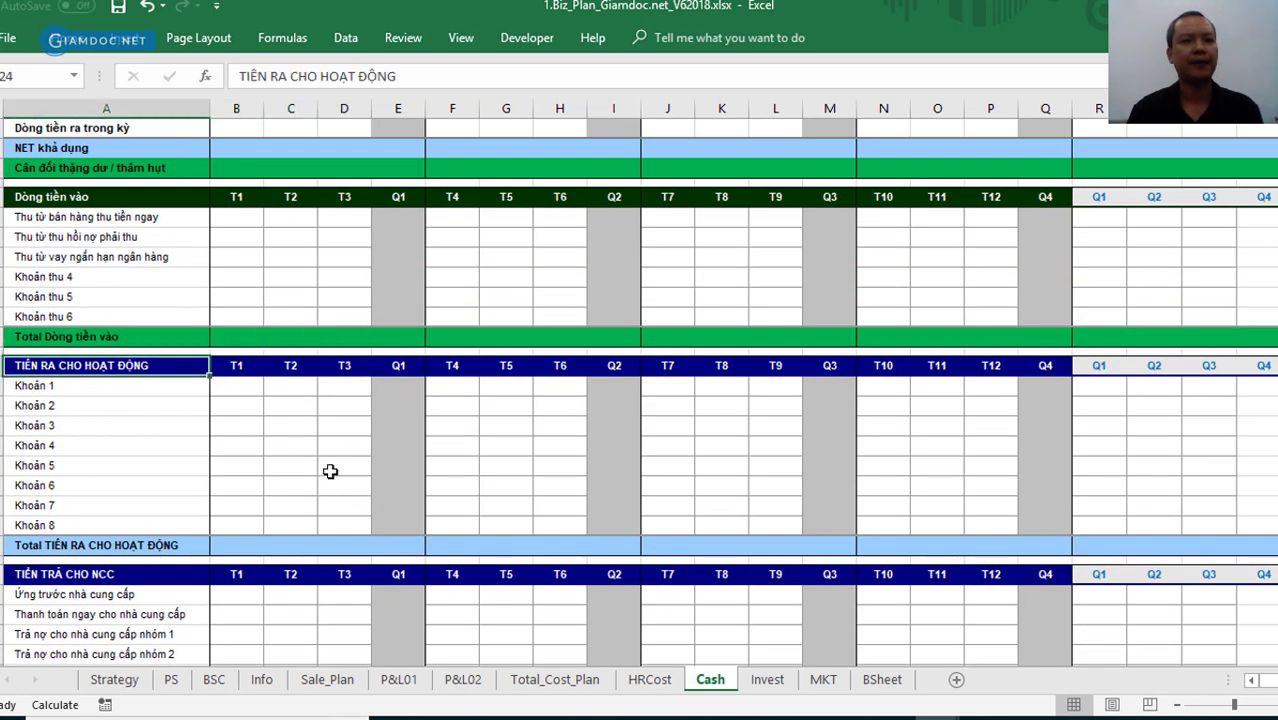
left_click_drag(60, 385, 80, 522)
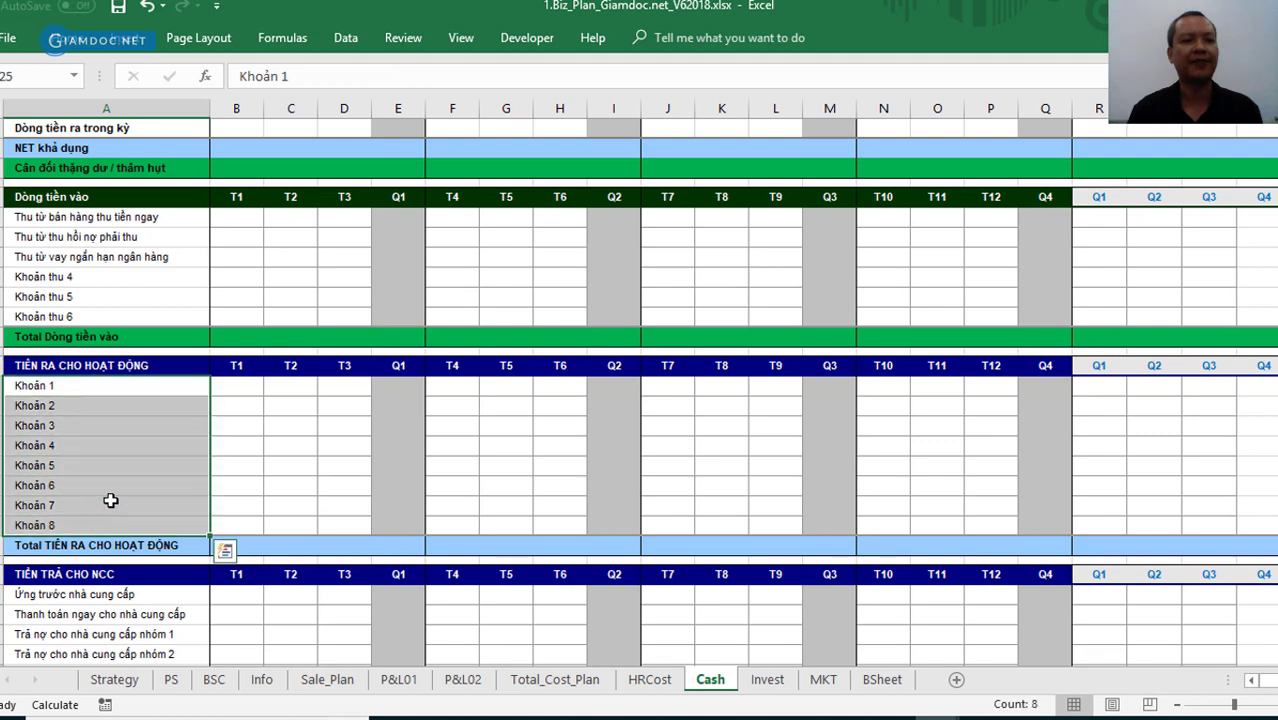
left_click(134, 445)
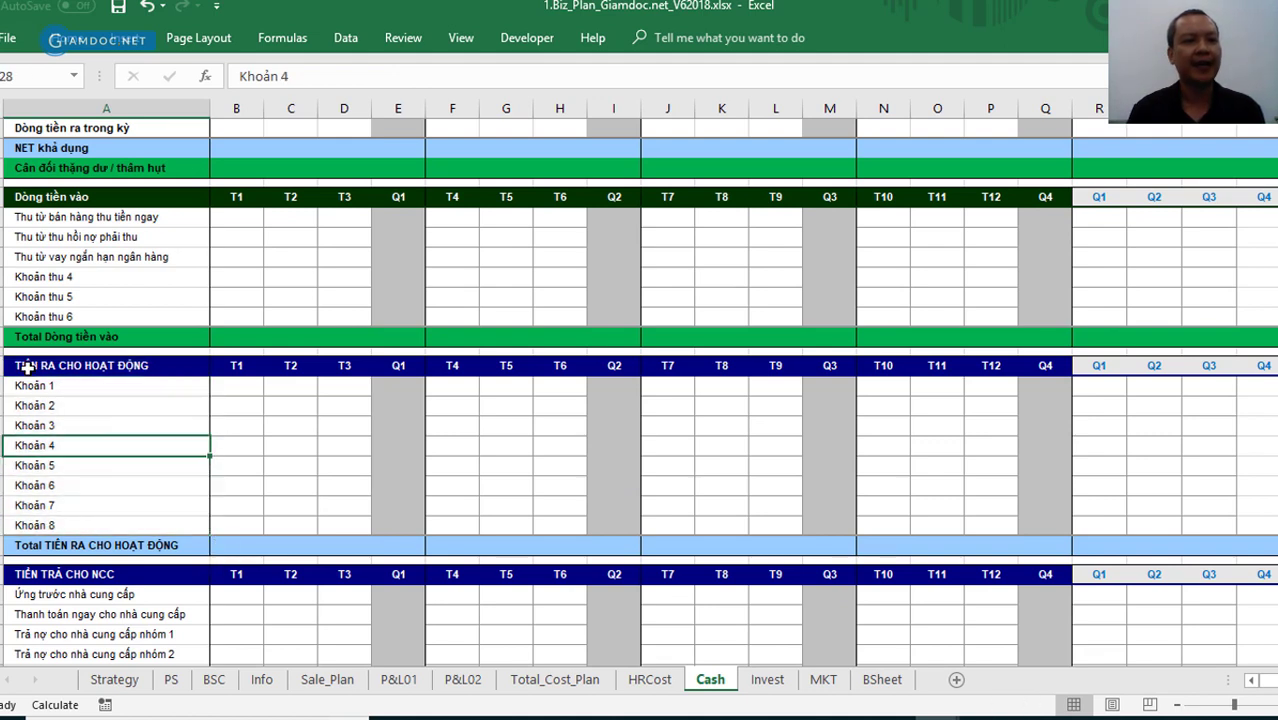
left_click(28, 366)
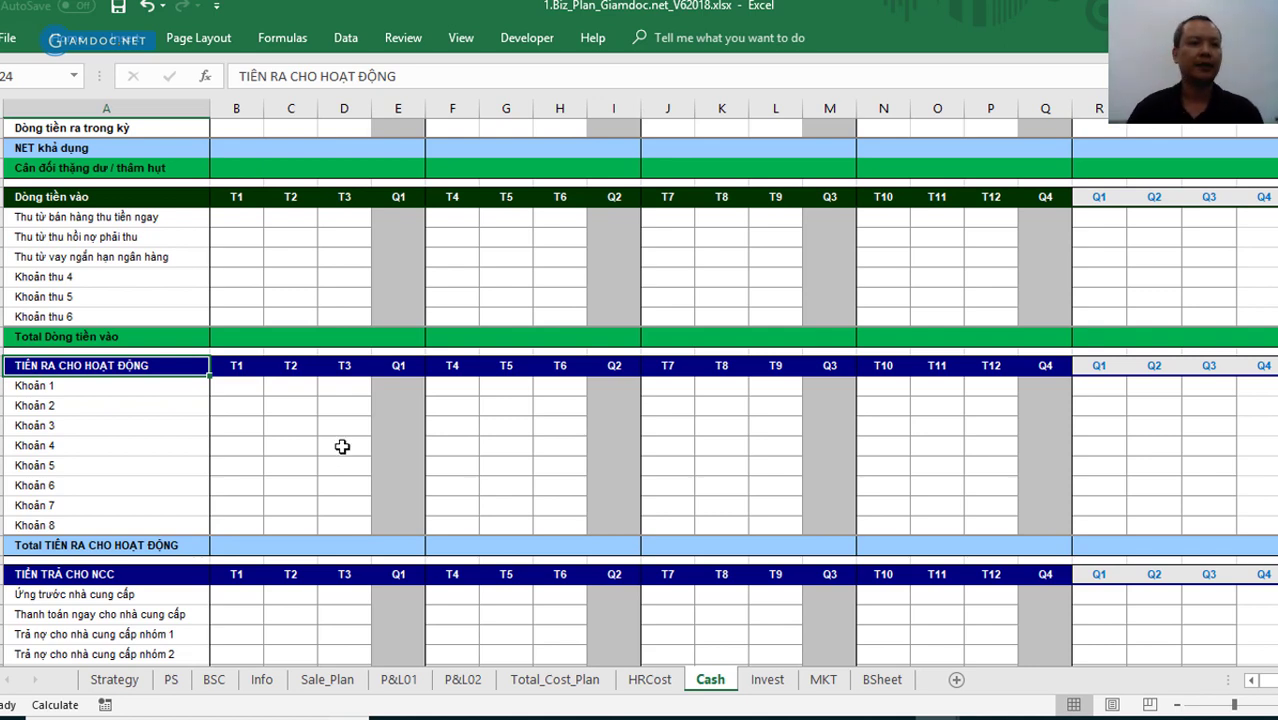
- Examine the TIỀN TRẢ CHO NCC section's items for supplier advances, immediate payments and debt repayments by supplier group
scroll(343, 446, "down", 3)
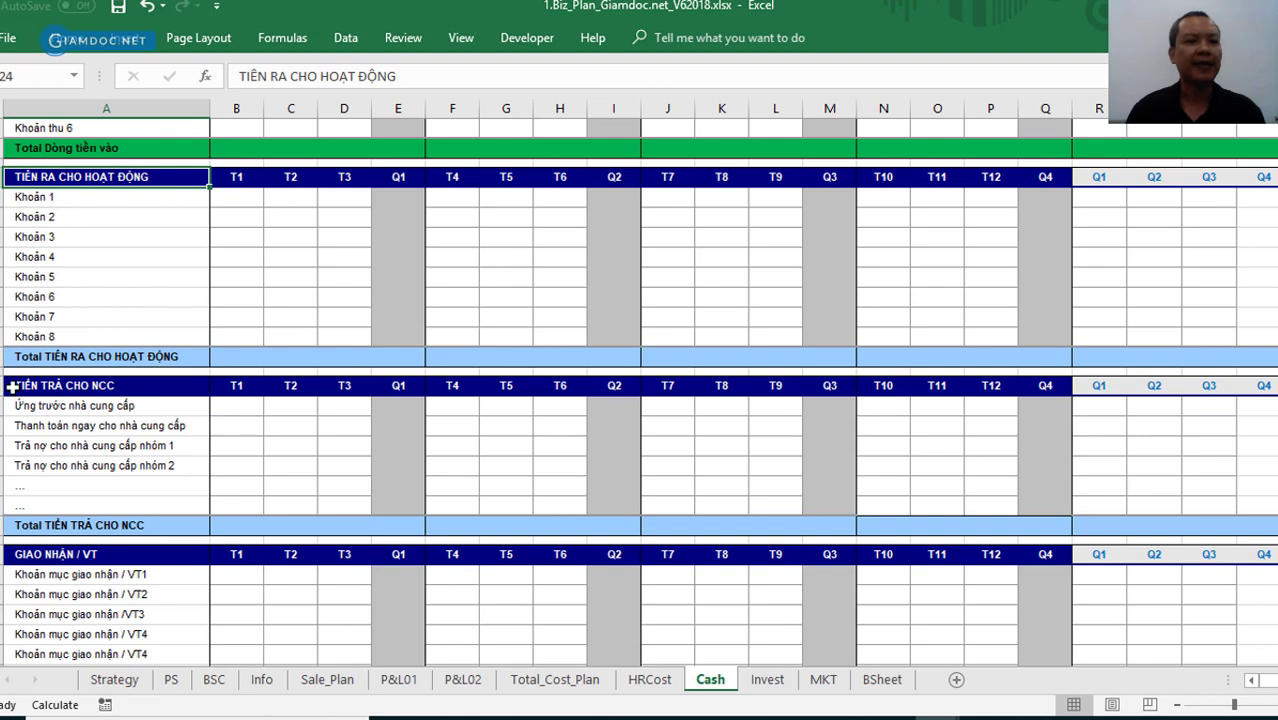
left_click(60, 386)
left_click_drag(140, 463, 128, 440)
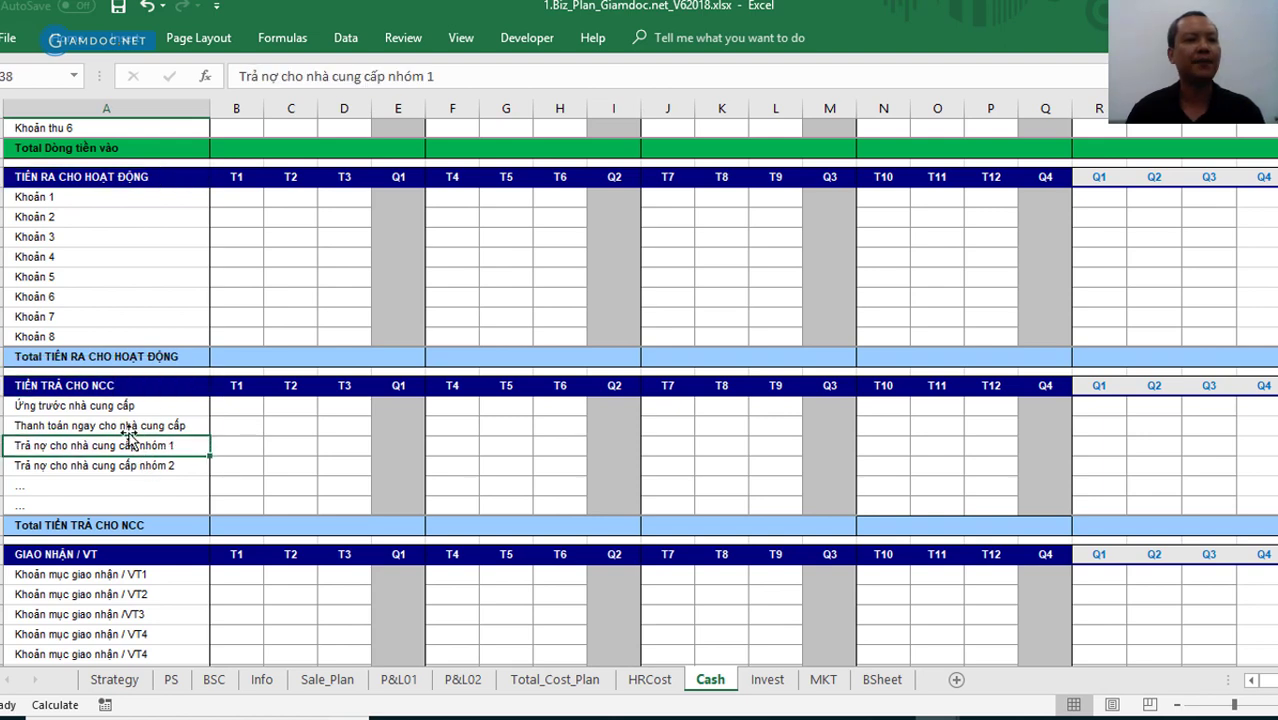
left_click(96, 410)
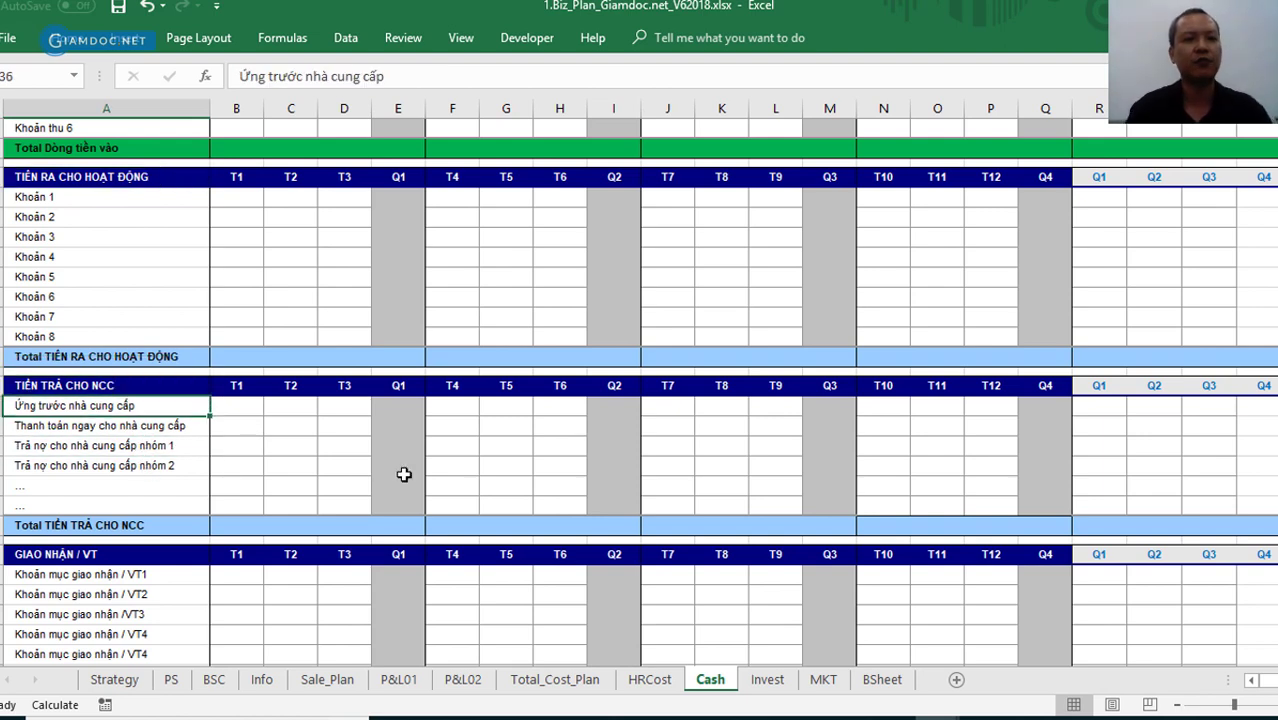
left_click(109, 425)
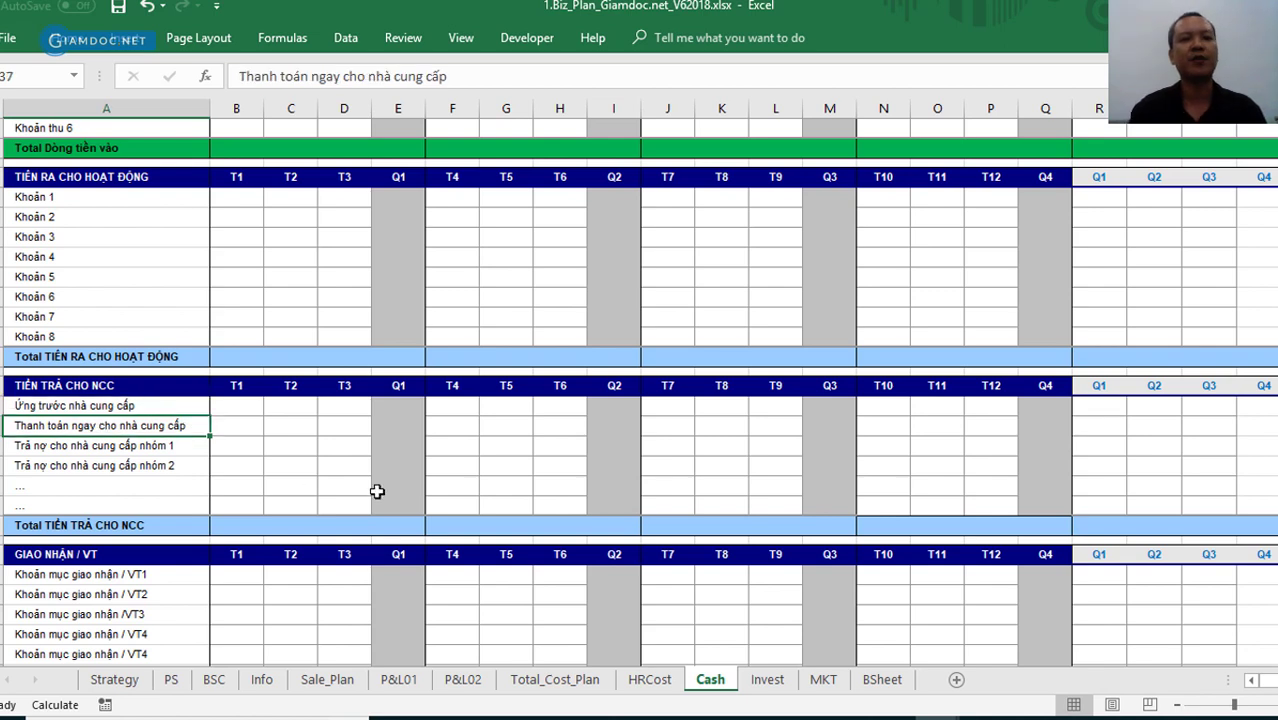
left_click(136, 448)
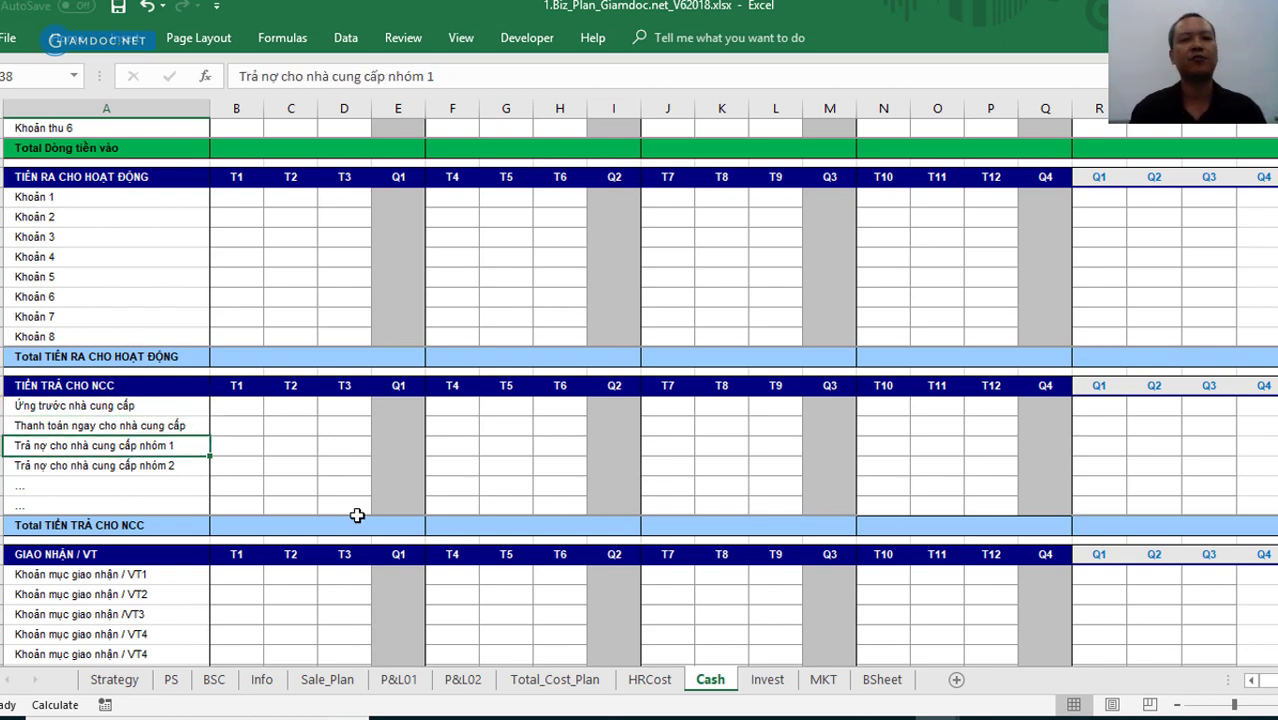
left_click(33, 383)
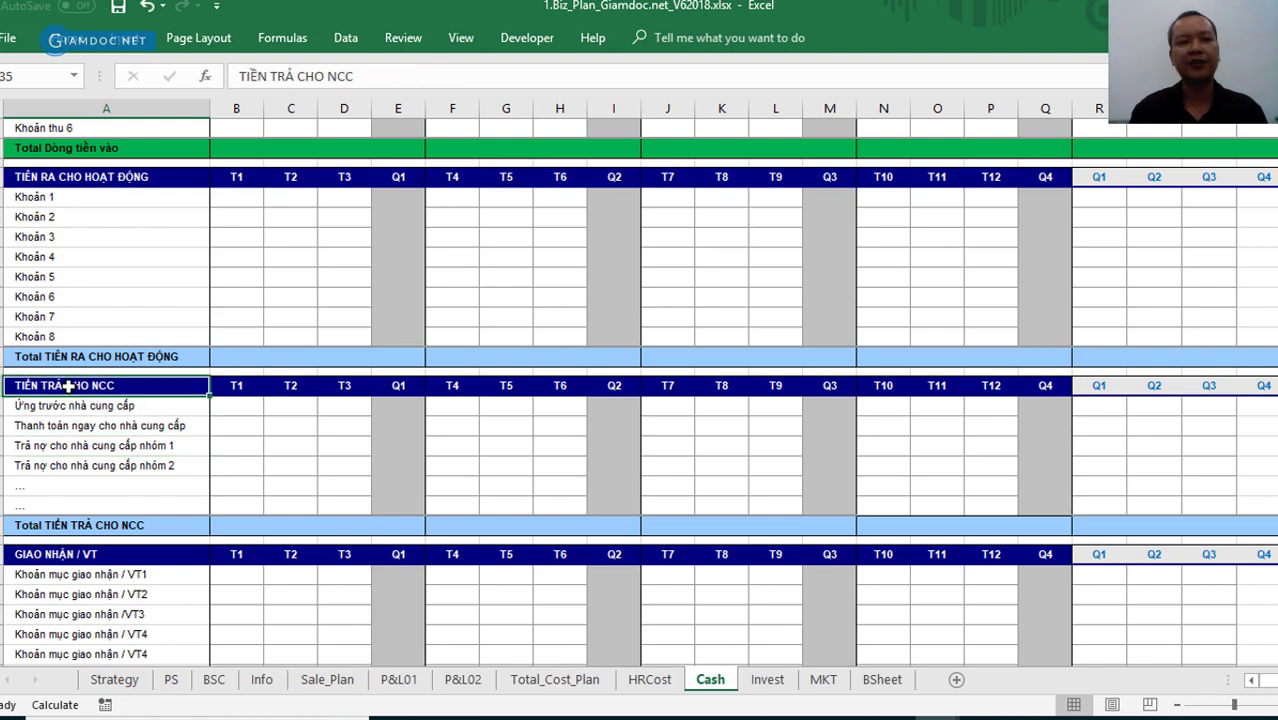
left_click_drag(67, 385, 77, 462)
- Review the item lists of the GIAO NHẬN / VT and HÀNH CHÍNH - PHÁP LÝ - TƯ VẤN sections
left_click(85, 556)
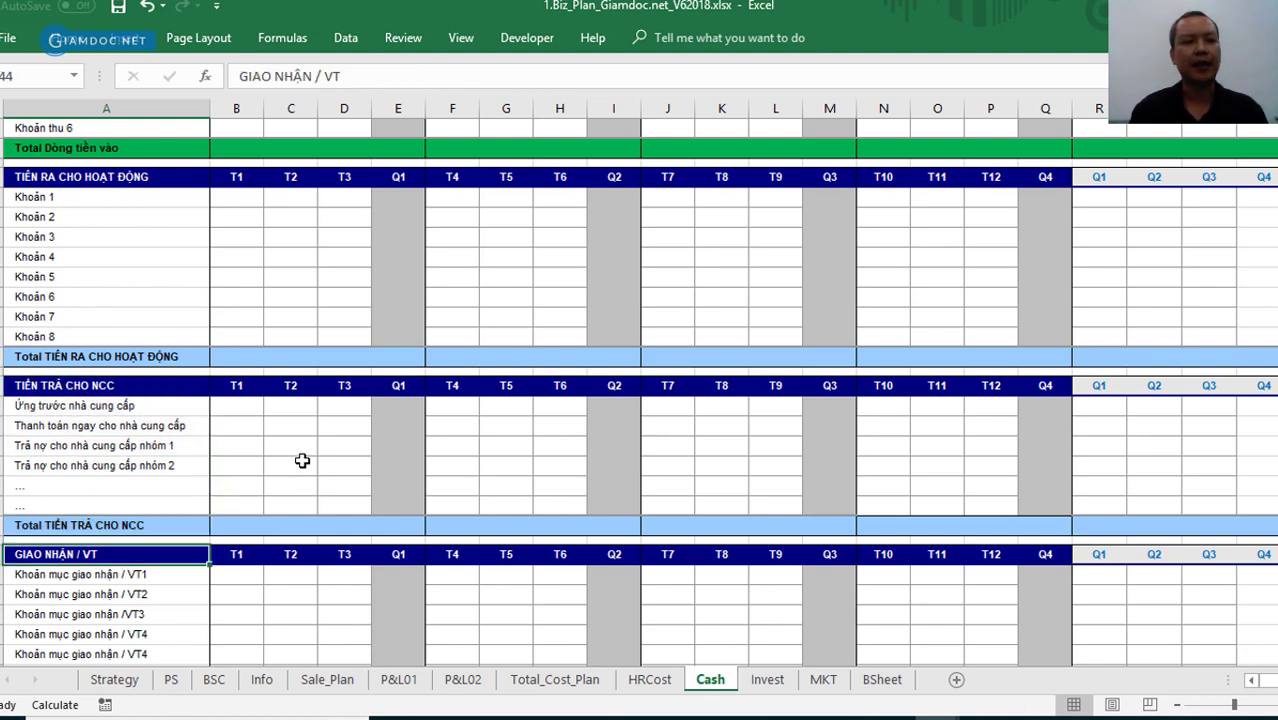
scroll(302, 460, "down", 3)
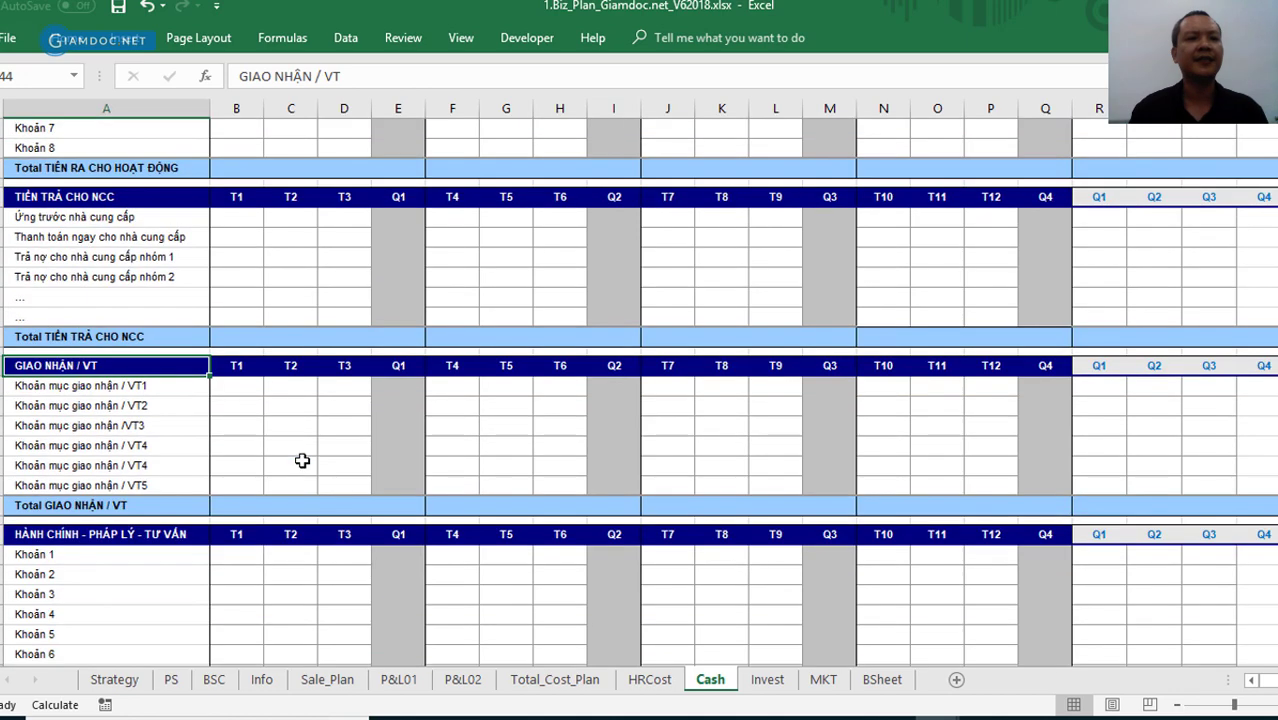
left_click_drag(57, 366, 76, 489)
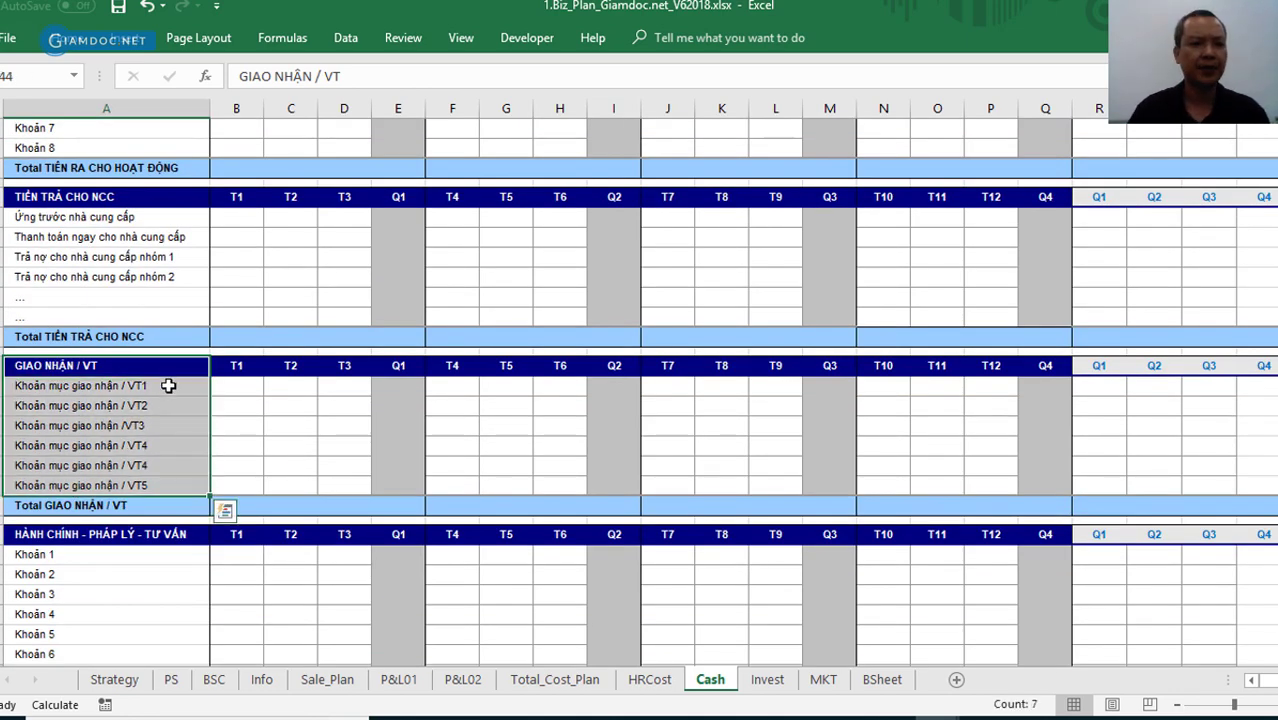
scroll(168, 385, "down", 3)
left_click_drag(47, 353, 128, 491)
- Review the item lists of the CÔNG TÁC, DI CHUYỂN, LƯU TRÚ and PR & MARKETING sections
scroll(168, 366, "down", 3)
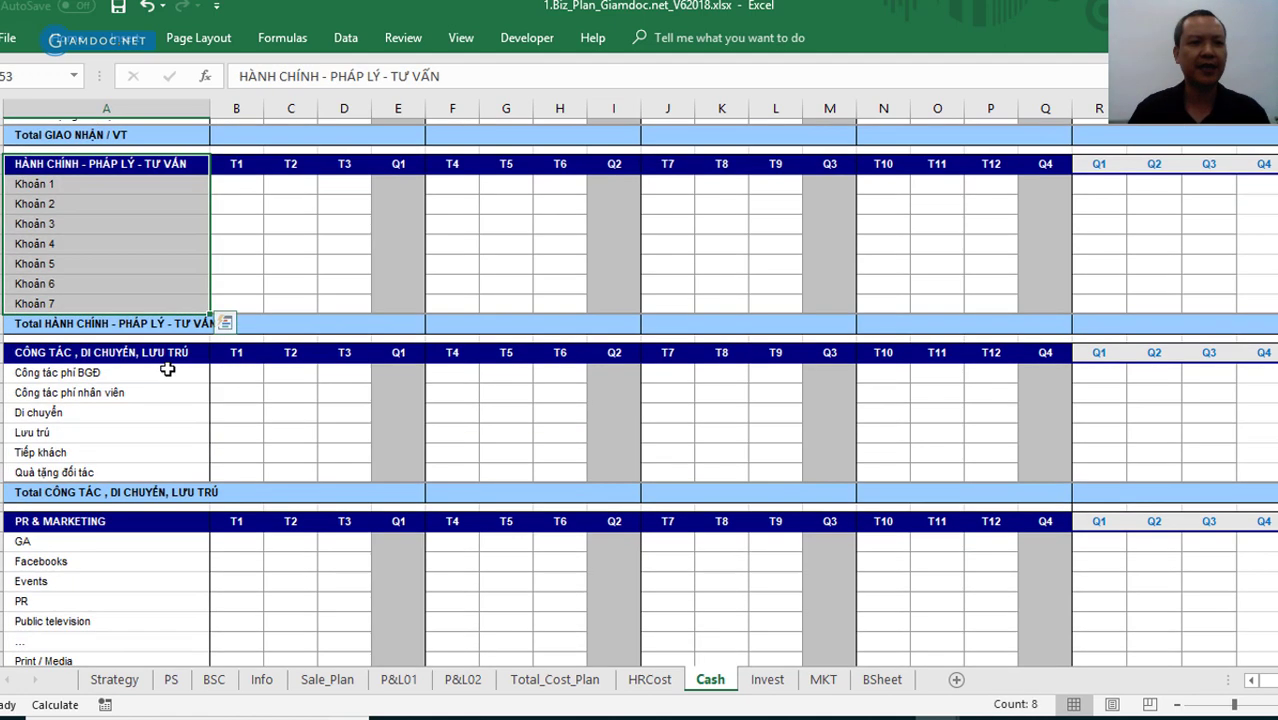
left_click_drag(17, 345, 120, 462)
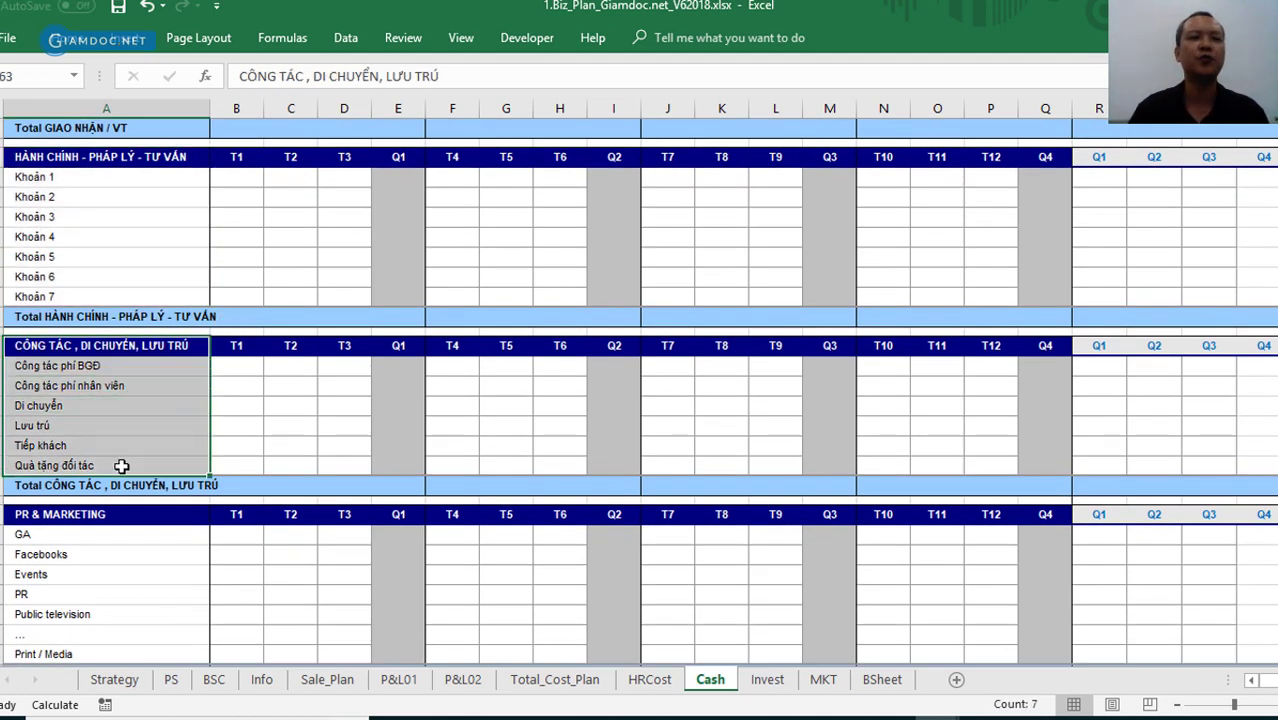
scroll(384, 422, "down", 3)
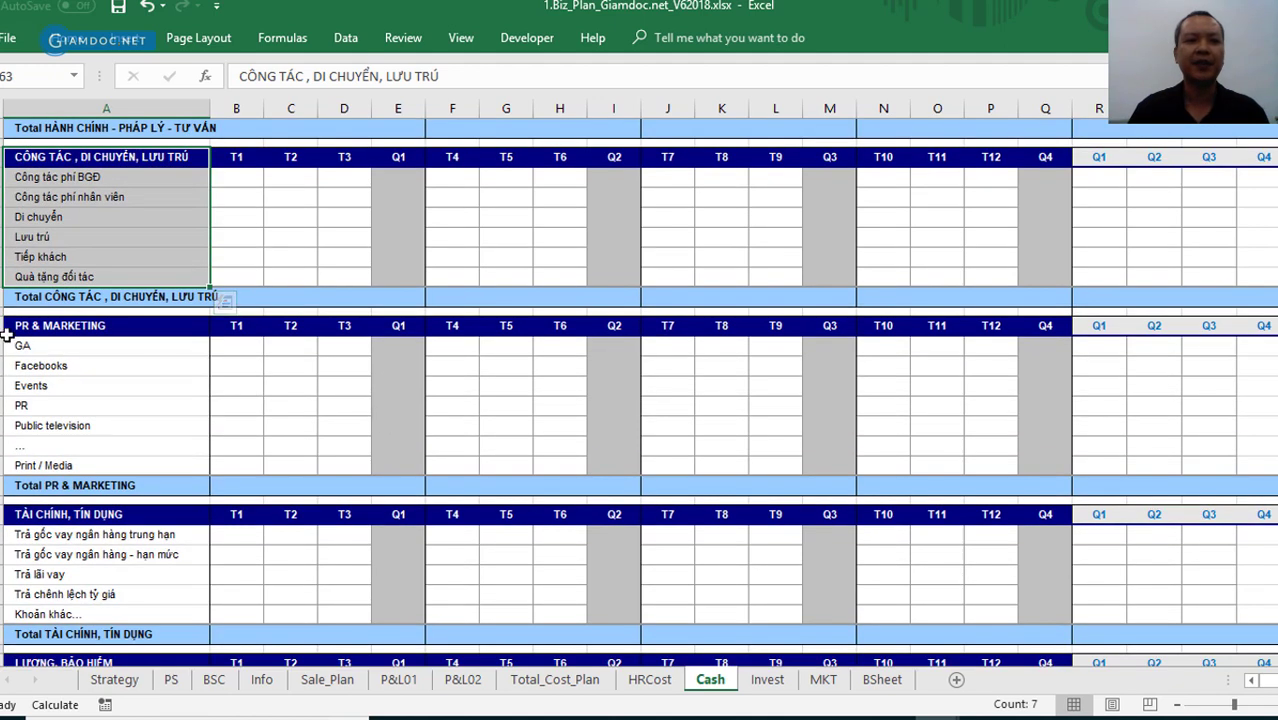
left_click_drag(20, 326, 133, 473)
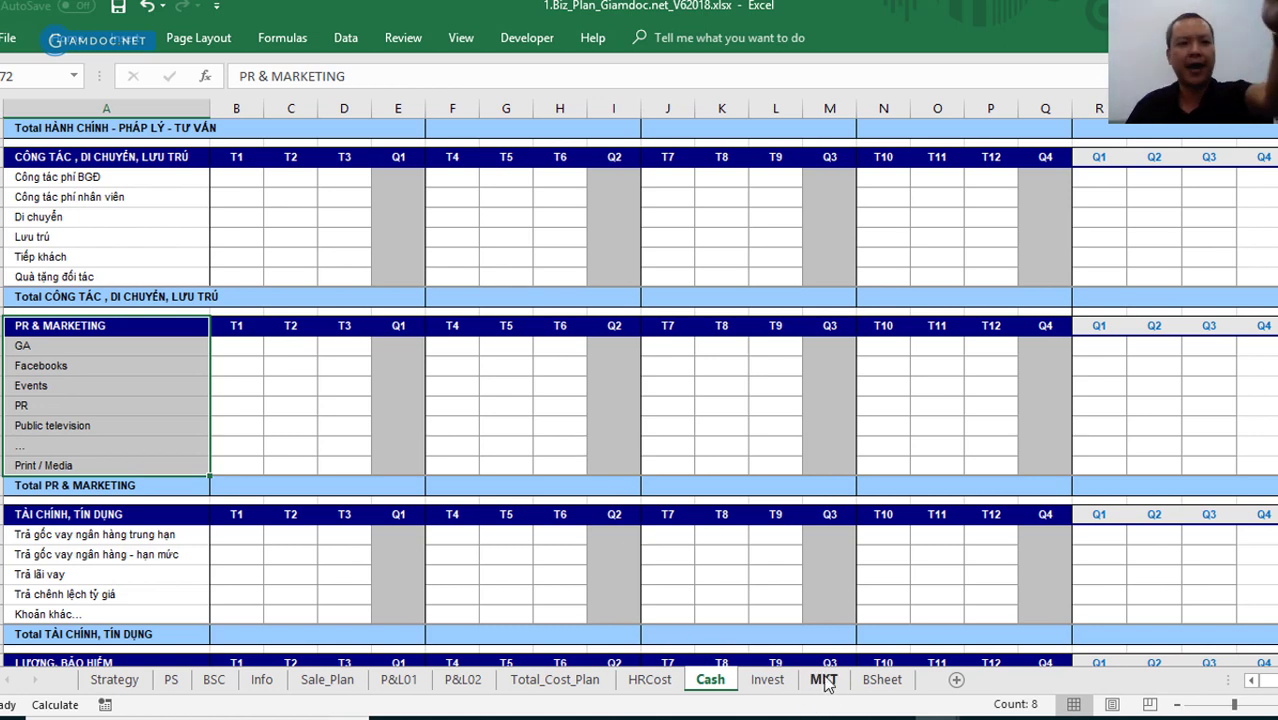
- Review the loan repayment items under TÀI CHÍNH, TÍN DỤNG and the salary items under LƯƠNG, BẢO HIỂM
scroll(463, 498, "down", 3)
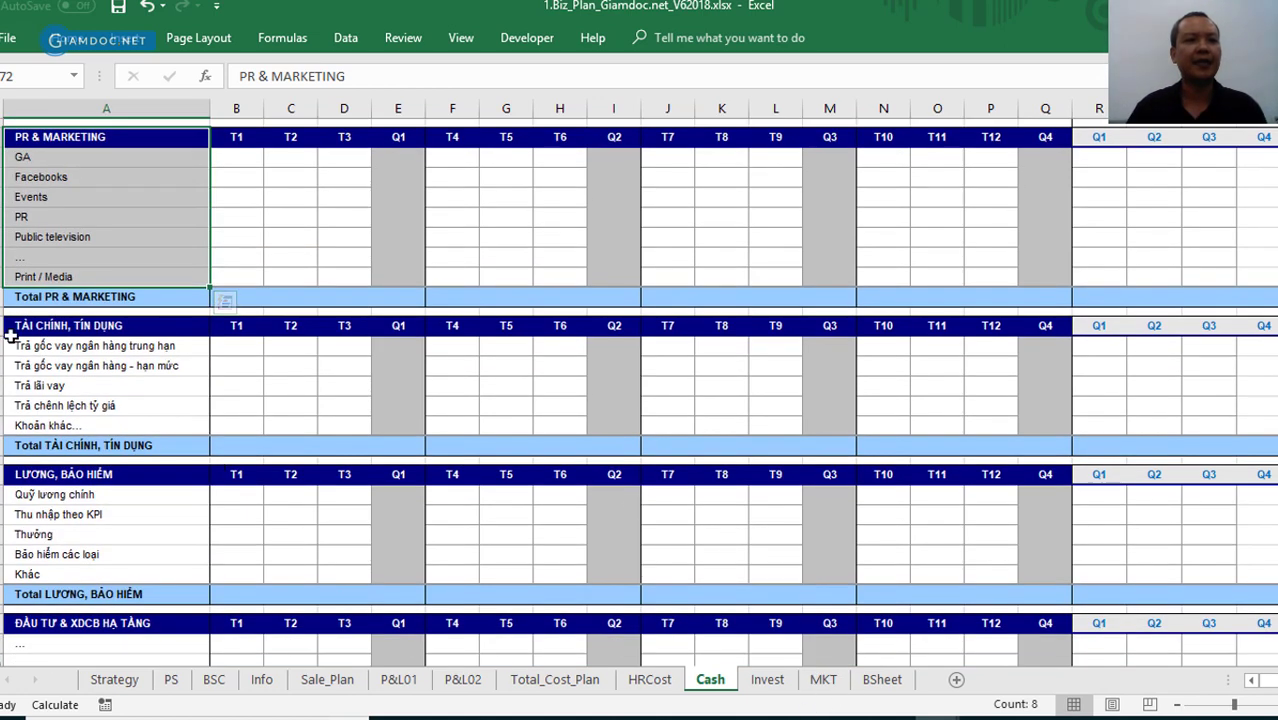
left_click_drag(22, 328, 107, 437)
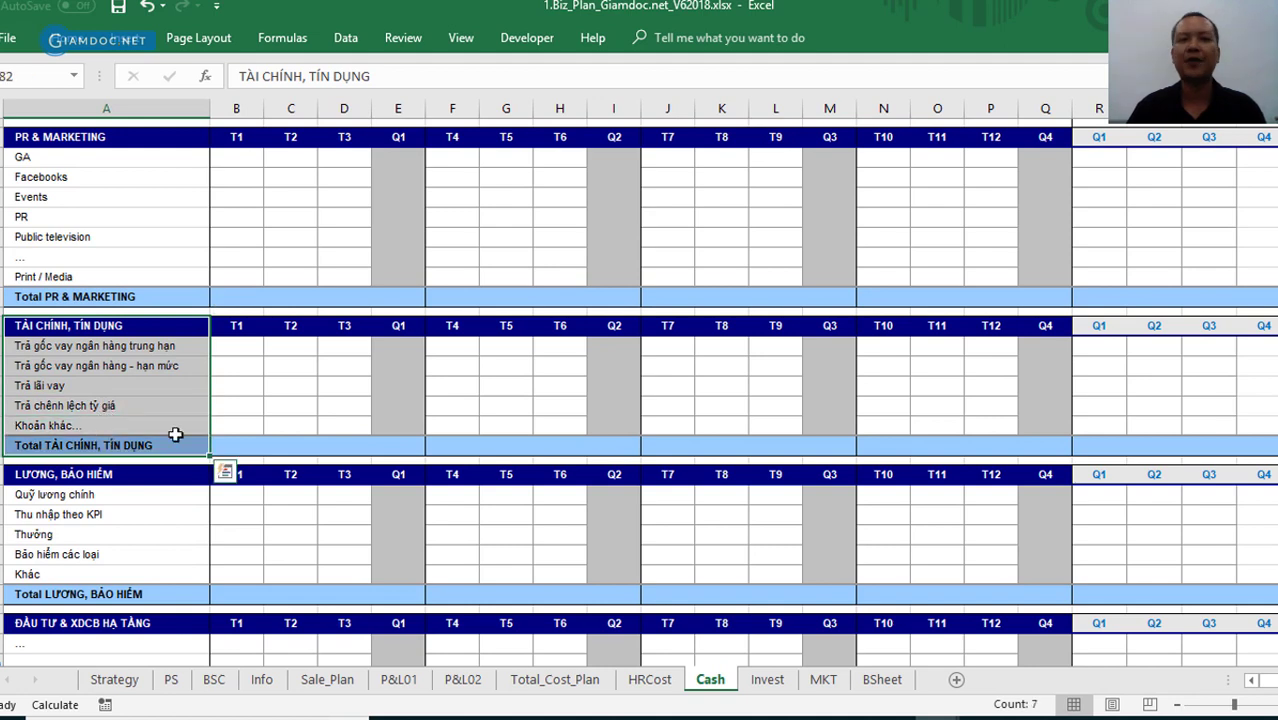
left_click_drag(22, 476, 128, 578)
- Review the two investment sections, ĐẦU TƯ & XDCB HẠ TẦNG and ĐẦU TƯ TÀI CHÍNH, and the closing CÁC KHOẢN KHÁC section
scroll(165, 510, "down", 3)
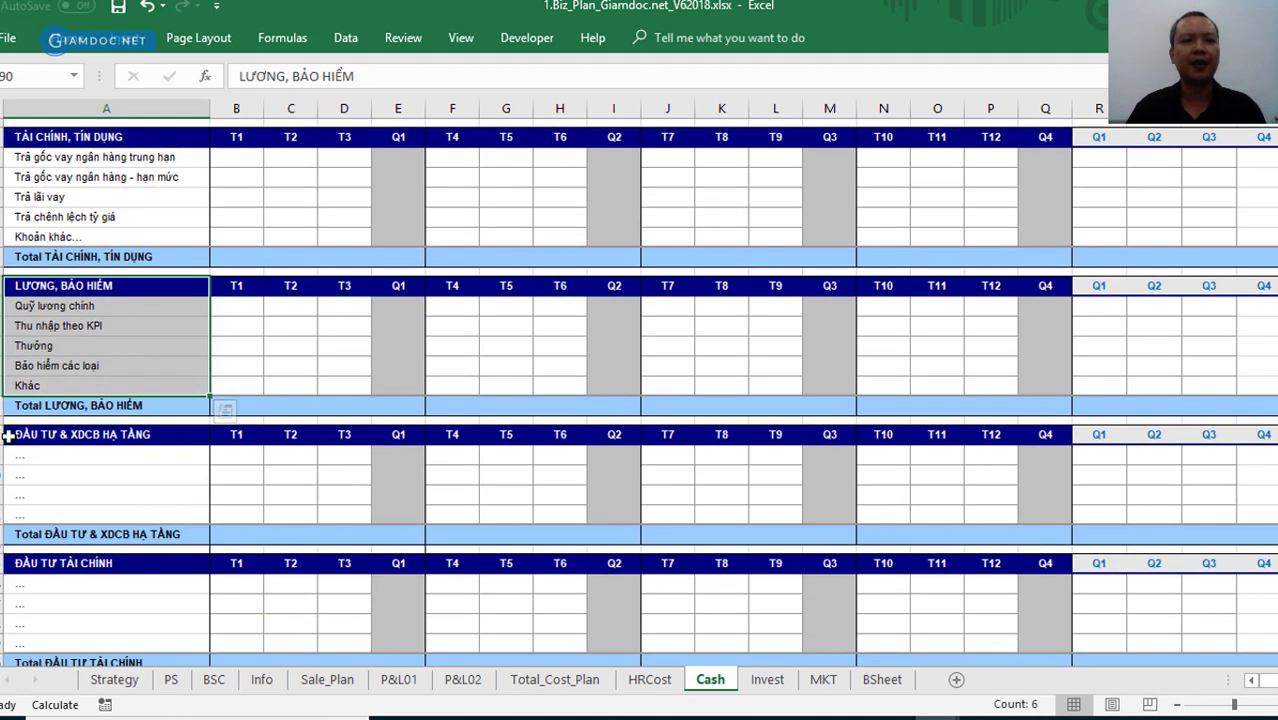
left_click_drag(28, 434, 168, 519)
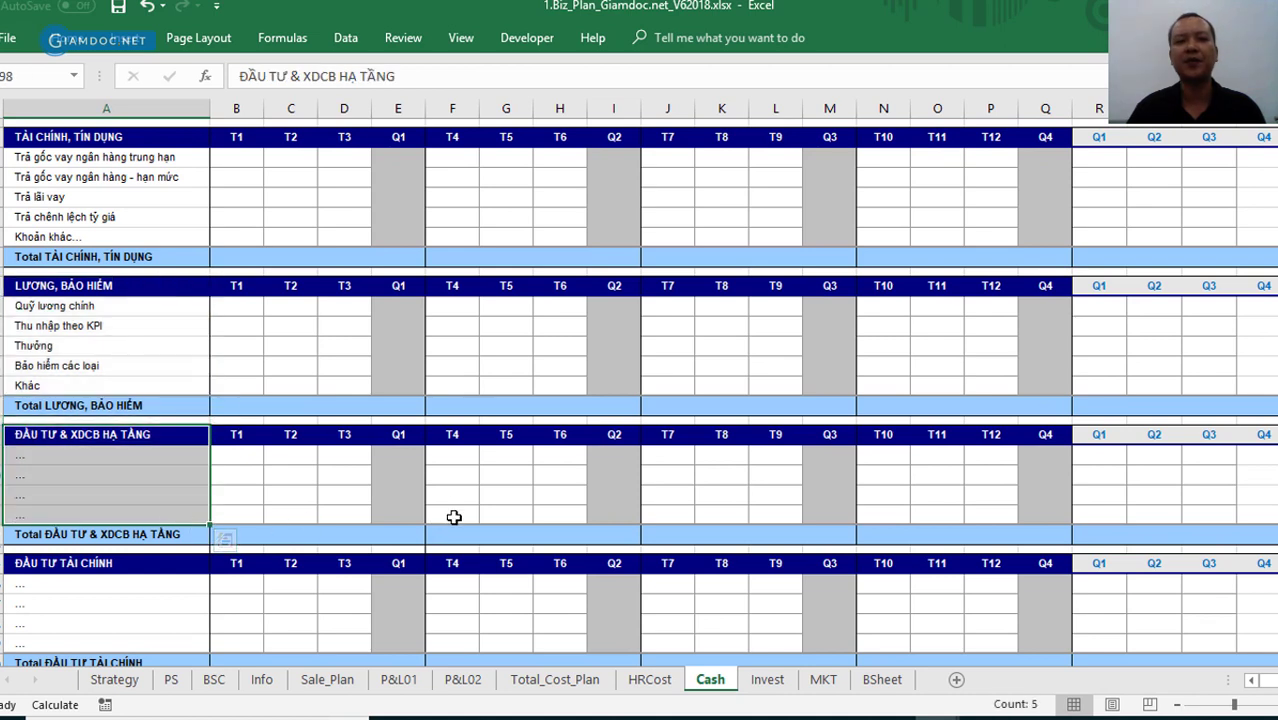
scroll(442, 504, "down", 3)
left_click_drag(30, 388, 62, 472)
left_click(60, 520)
left_click_drag(60, 527, 143, 613)
scroll(234, 522, "down", 3)
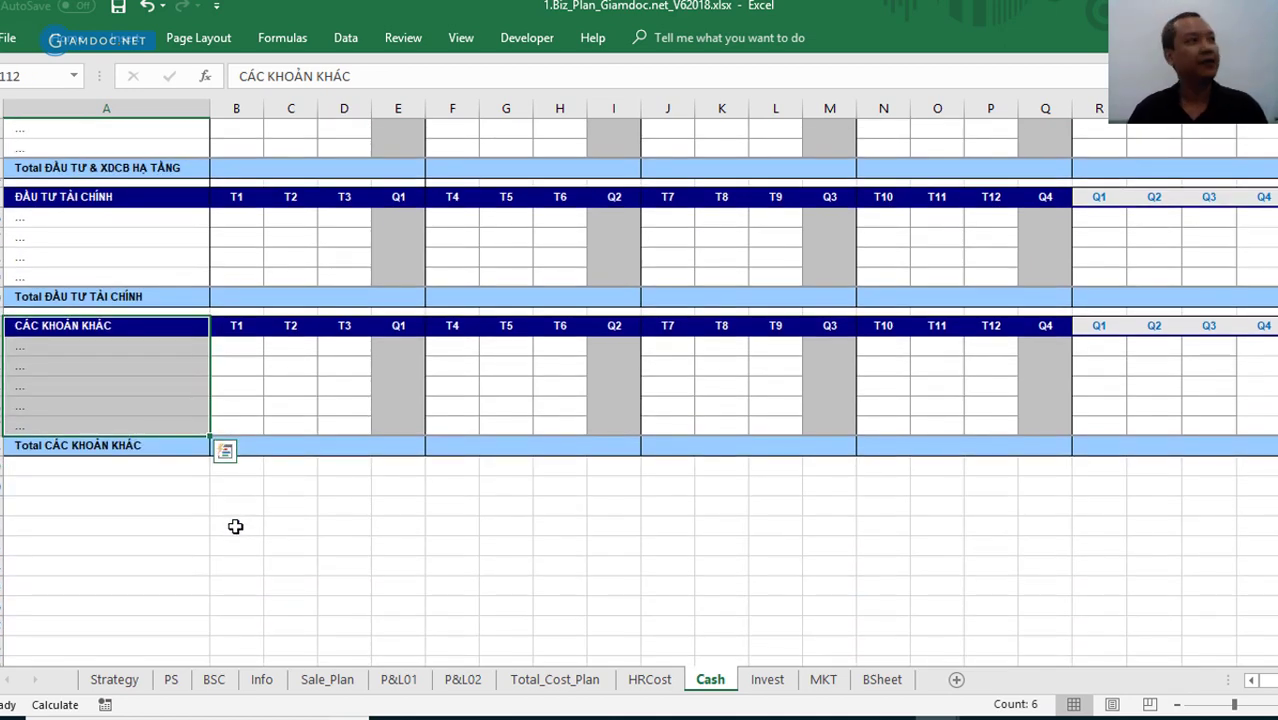
- Look over the outflow sections once more and return to the beginning of the KẾ HOẠCH DÒNG TIỀN plan
scroll(235, 526, "up", 10)
scroll(235, 526, "down", 15)
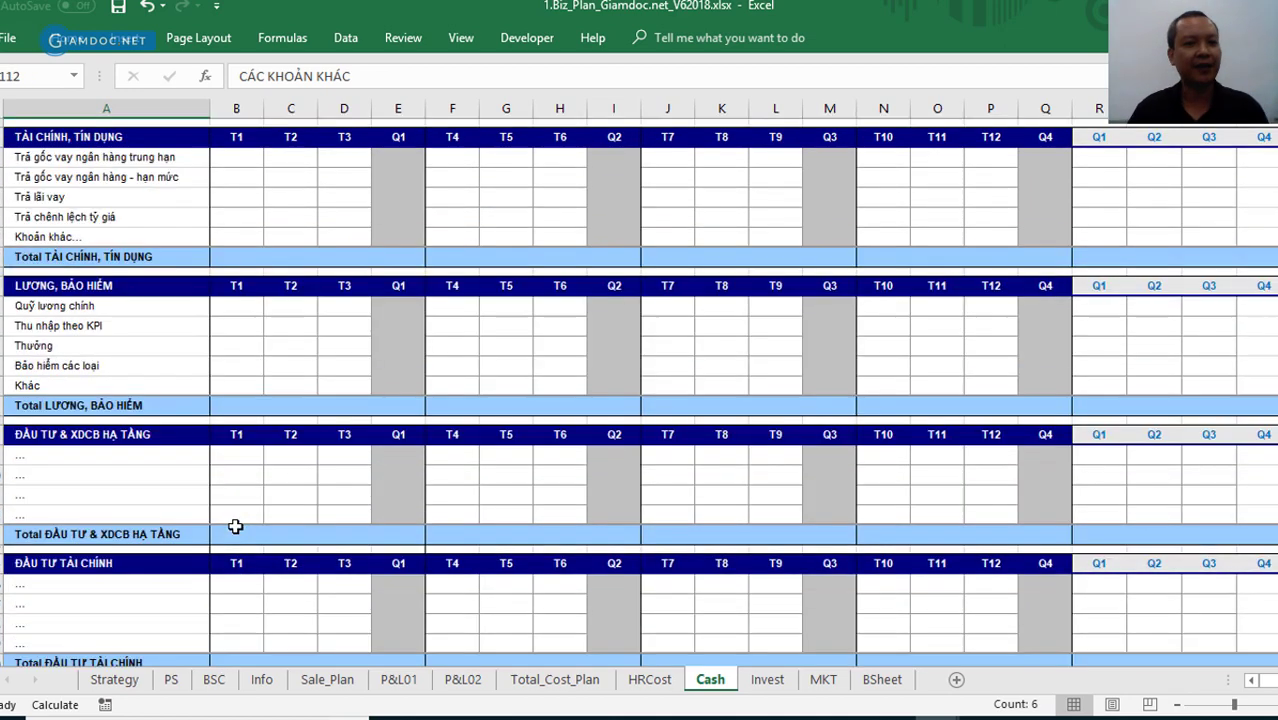
scroll(235, 526, "up", 10)
scroll(235, 526, "up", 10)
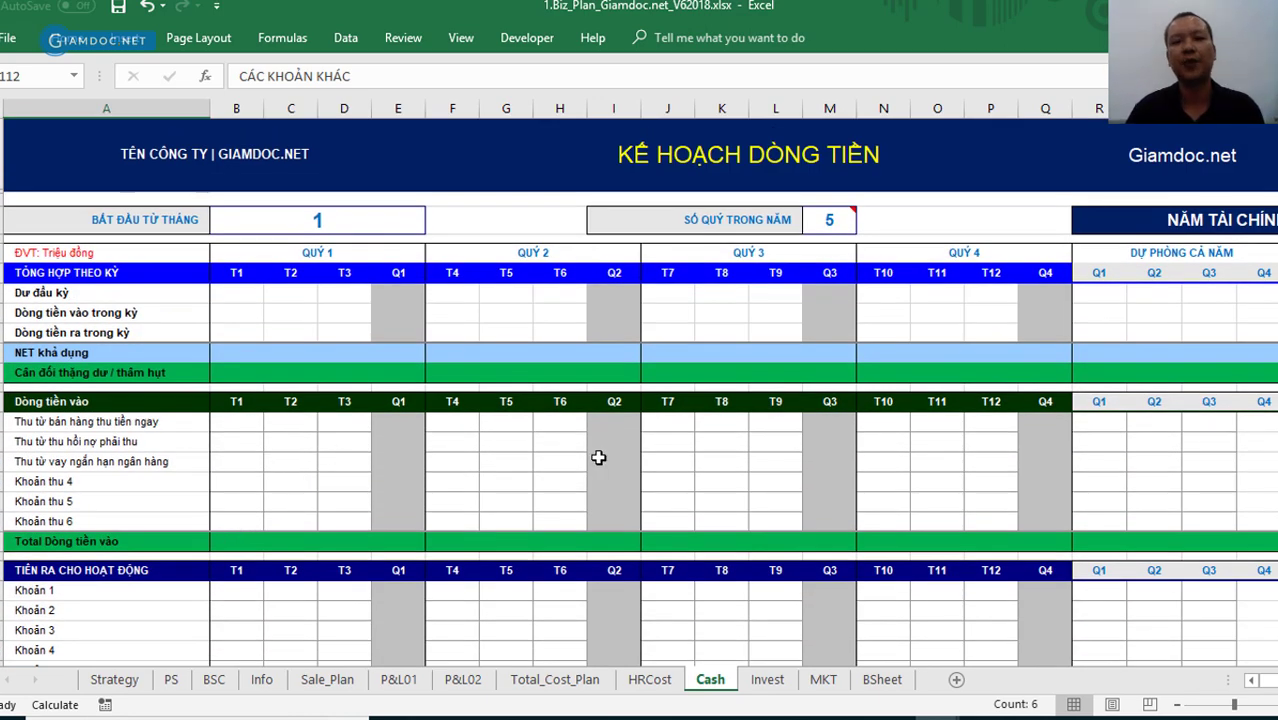
- Switch to the Invest sheet and go to the beginning of the KẾ HOẠCH ĐẦU TƯ, MUA SẮM VÀ ĐỔI MỚI CÔNG NGHỆ - THIẾT BỊ plan
left_click(598, 457)
left_click(722, 466)
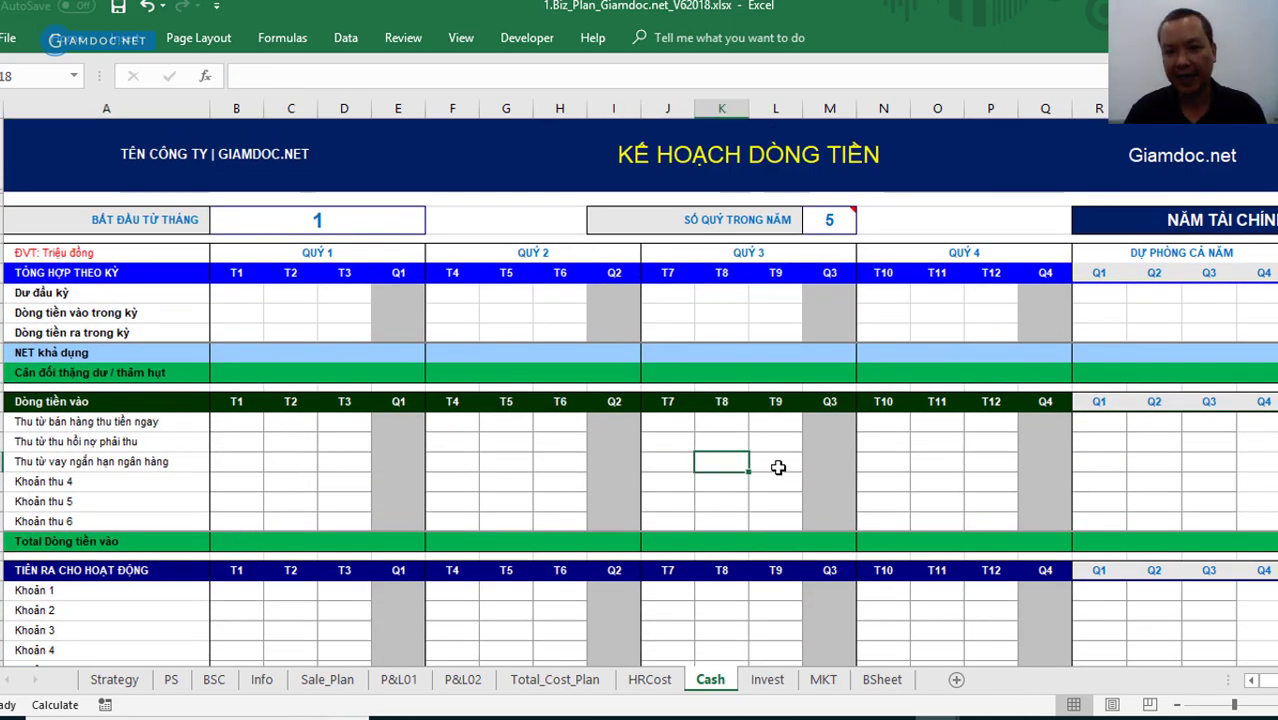
left_click(767, 680)
left_click(540, 447)
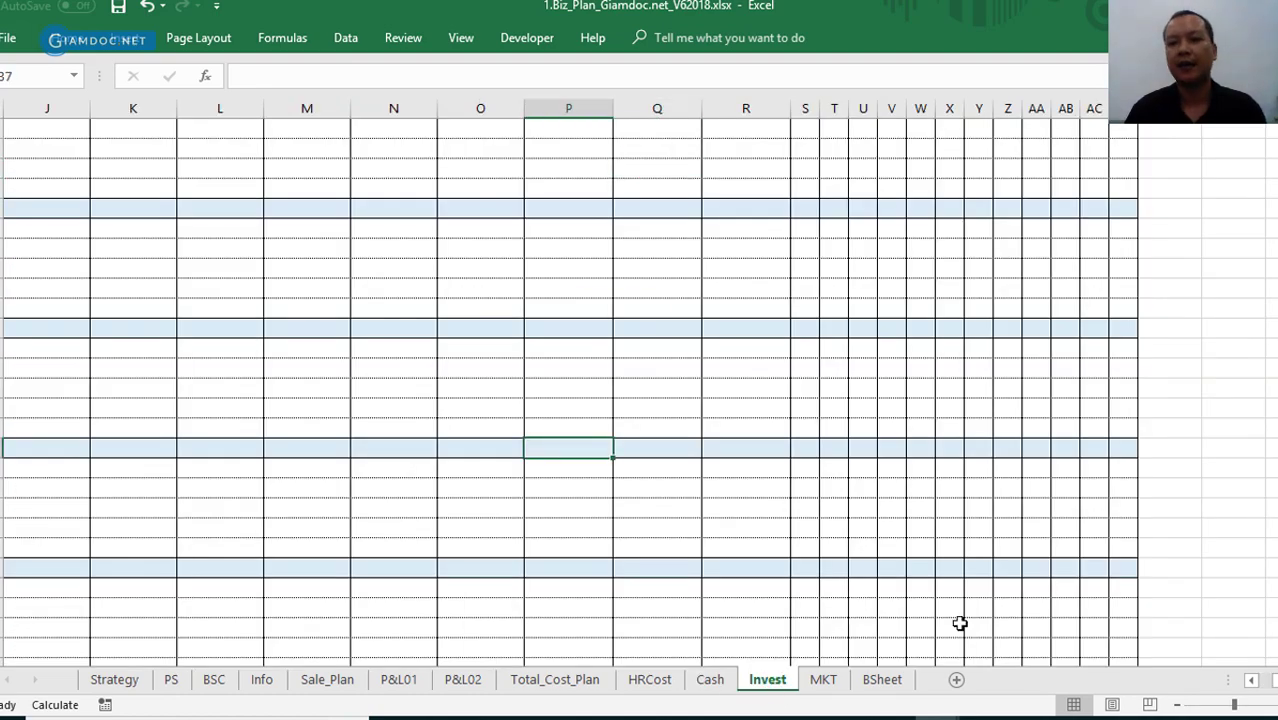
left_click_drag(1251, 683, 1251, 683)
left_click(370, 380)
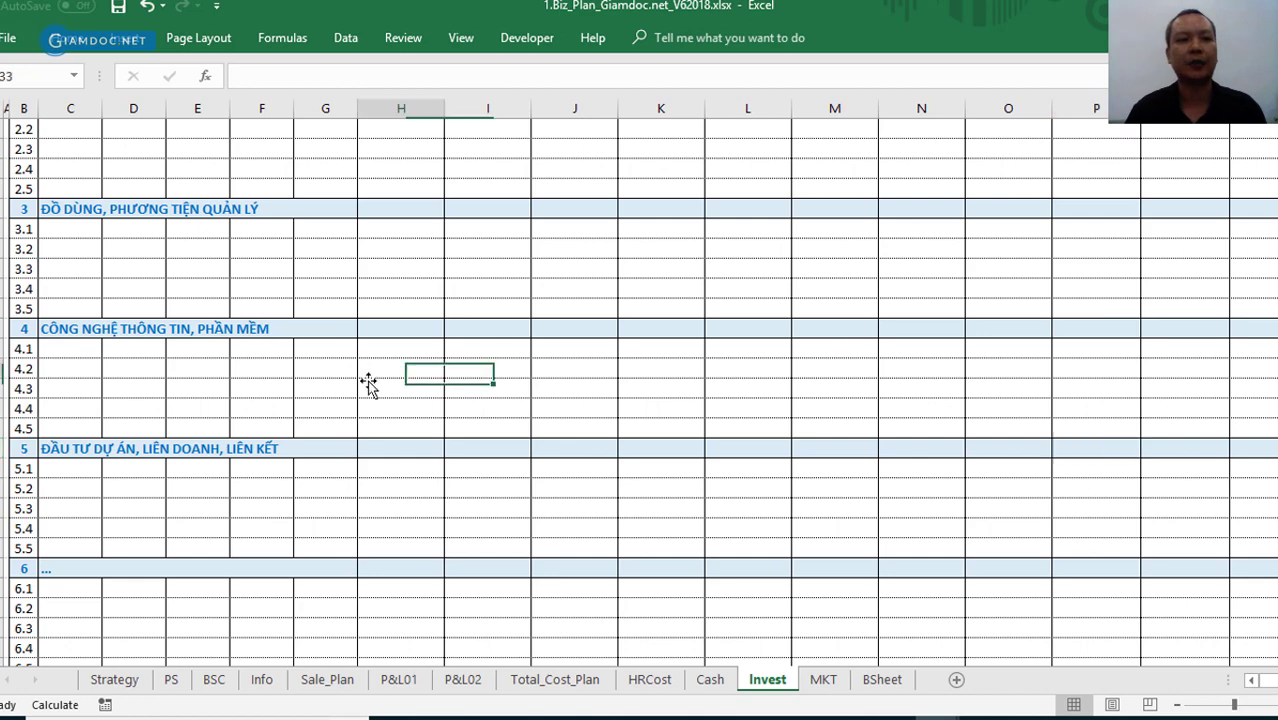
left_click(366, 479)
scroll(368, 485, "up", 8)
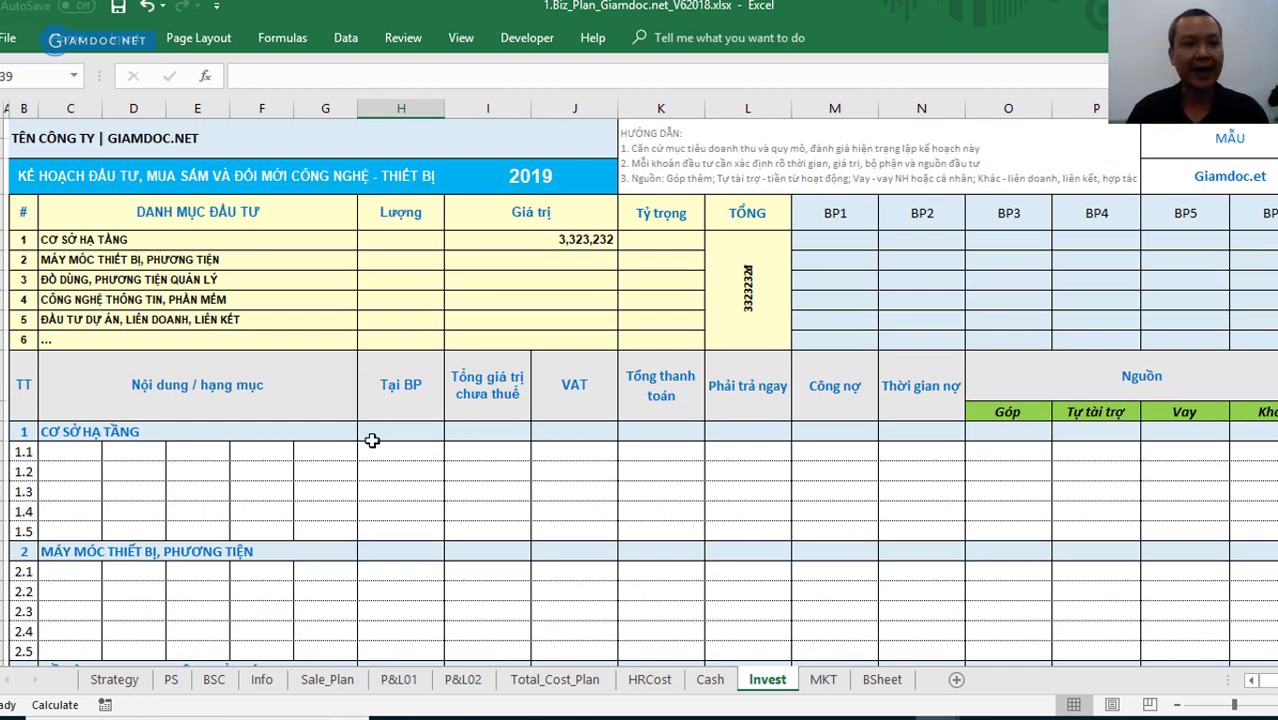
- Examine the investment plan's title block and DANH MỤC ĐẦU TƯ summary table, along with the detail rows under CƠ SỞ HẠ TẦNG
left_click(628, 452)
left_click(752, 472)
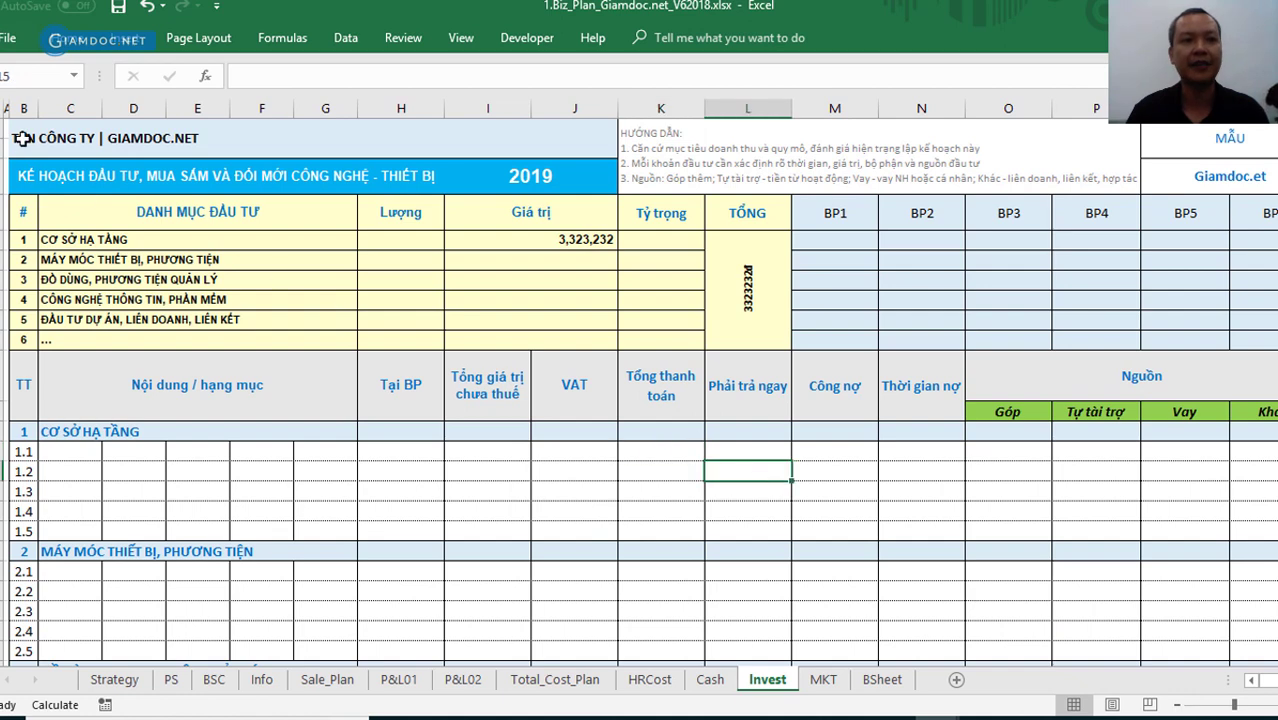
left_click_drag(20, 138, 610, 345)
left_click(657, 494)
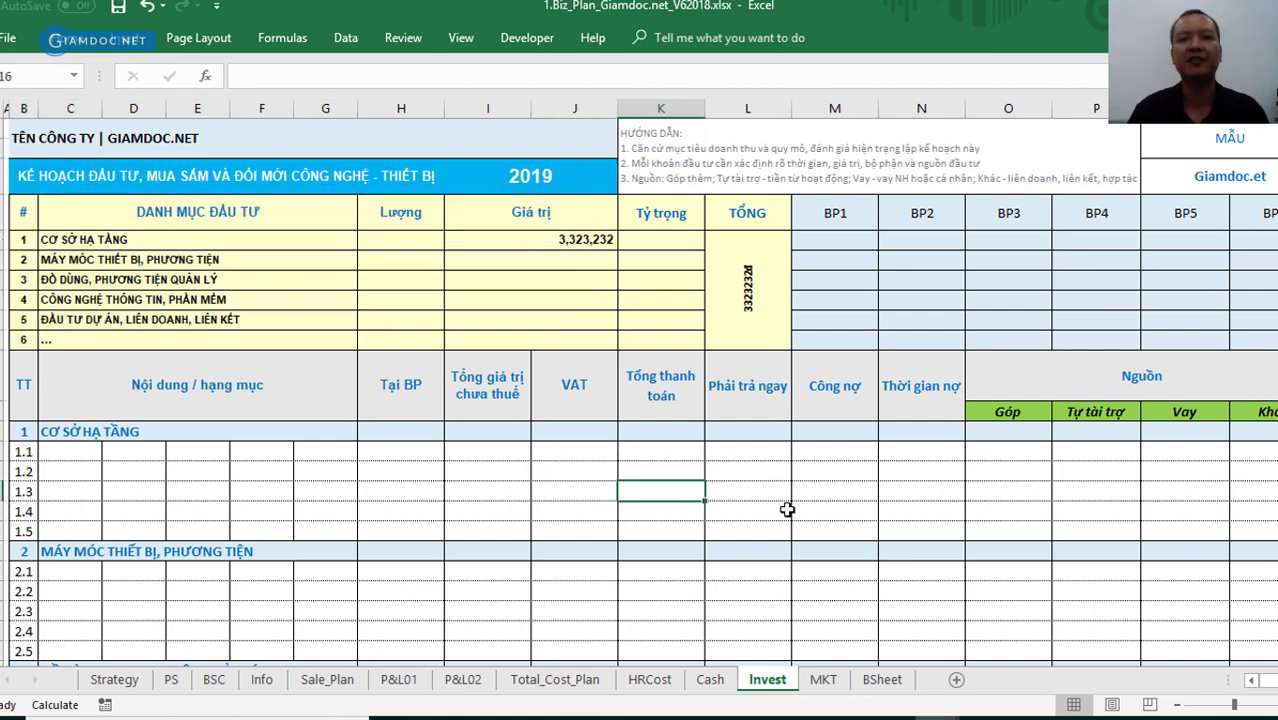
left_click(832, 510)
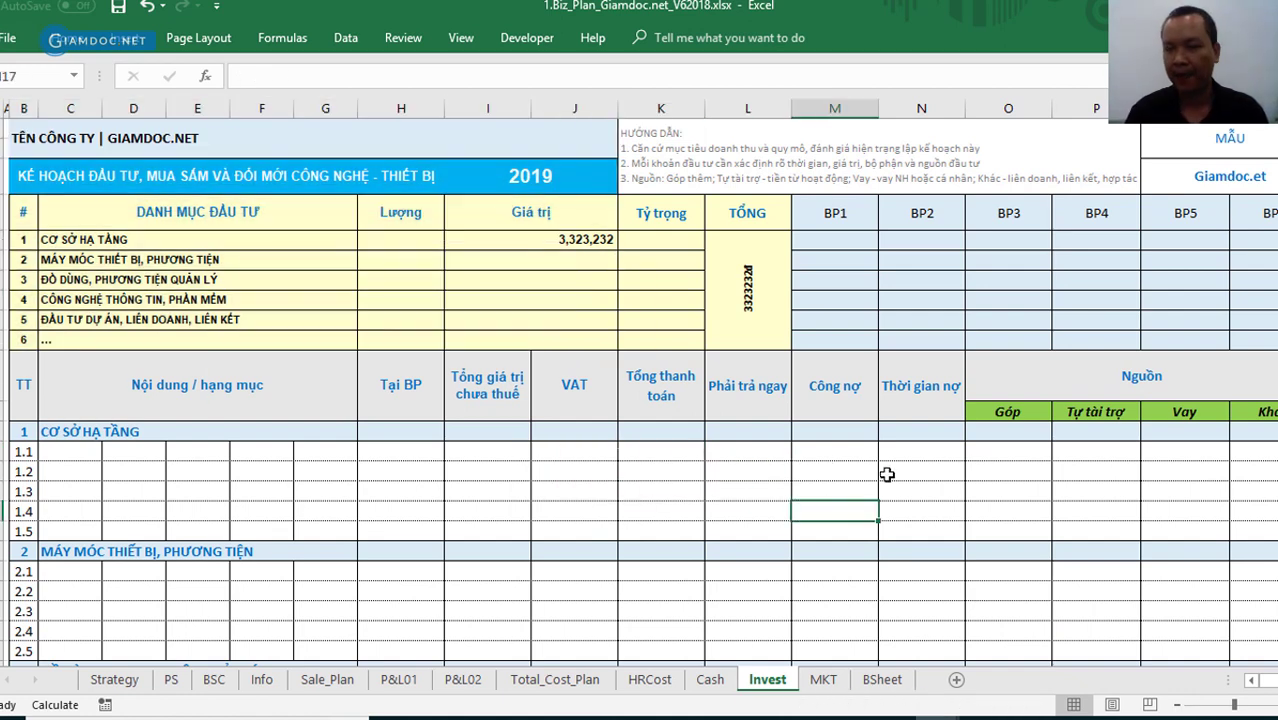